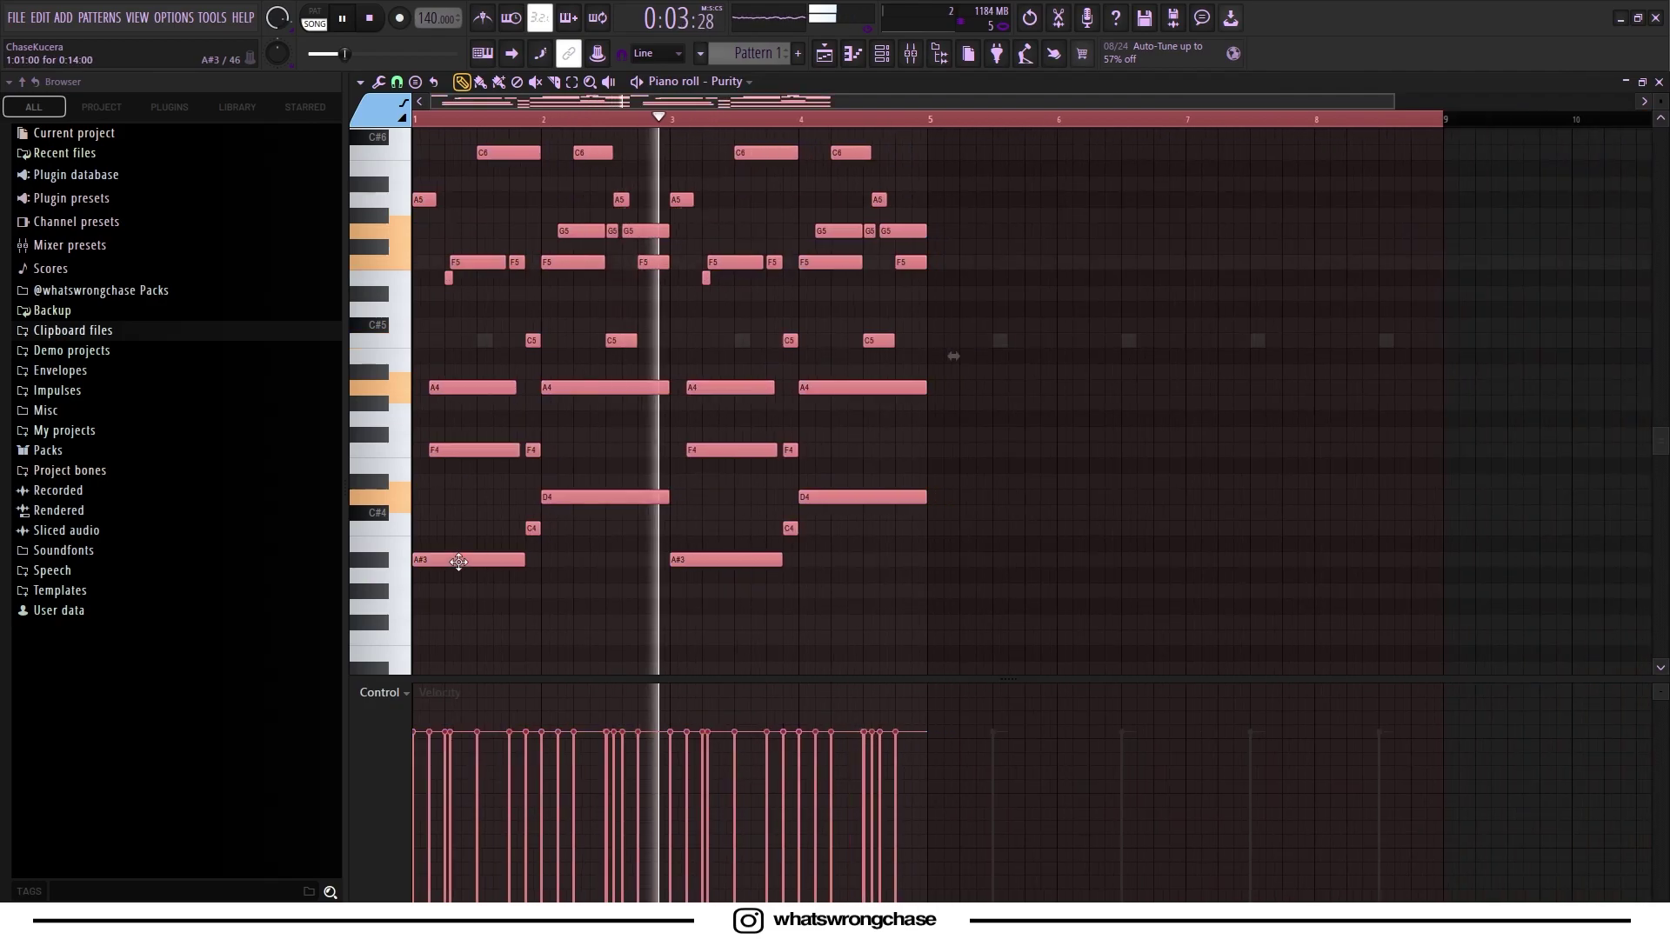
Duplicate the selected Purity notes to fill eight bars and deselect them.
key(ctrl+d)
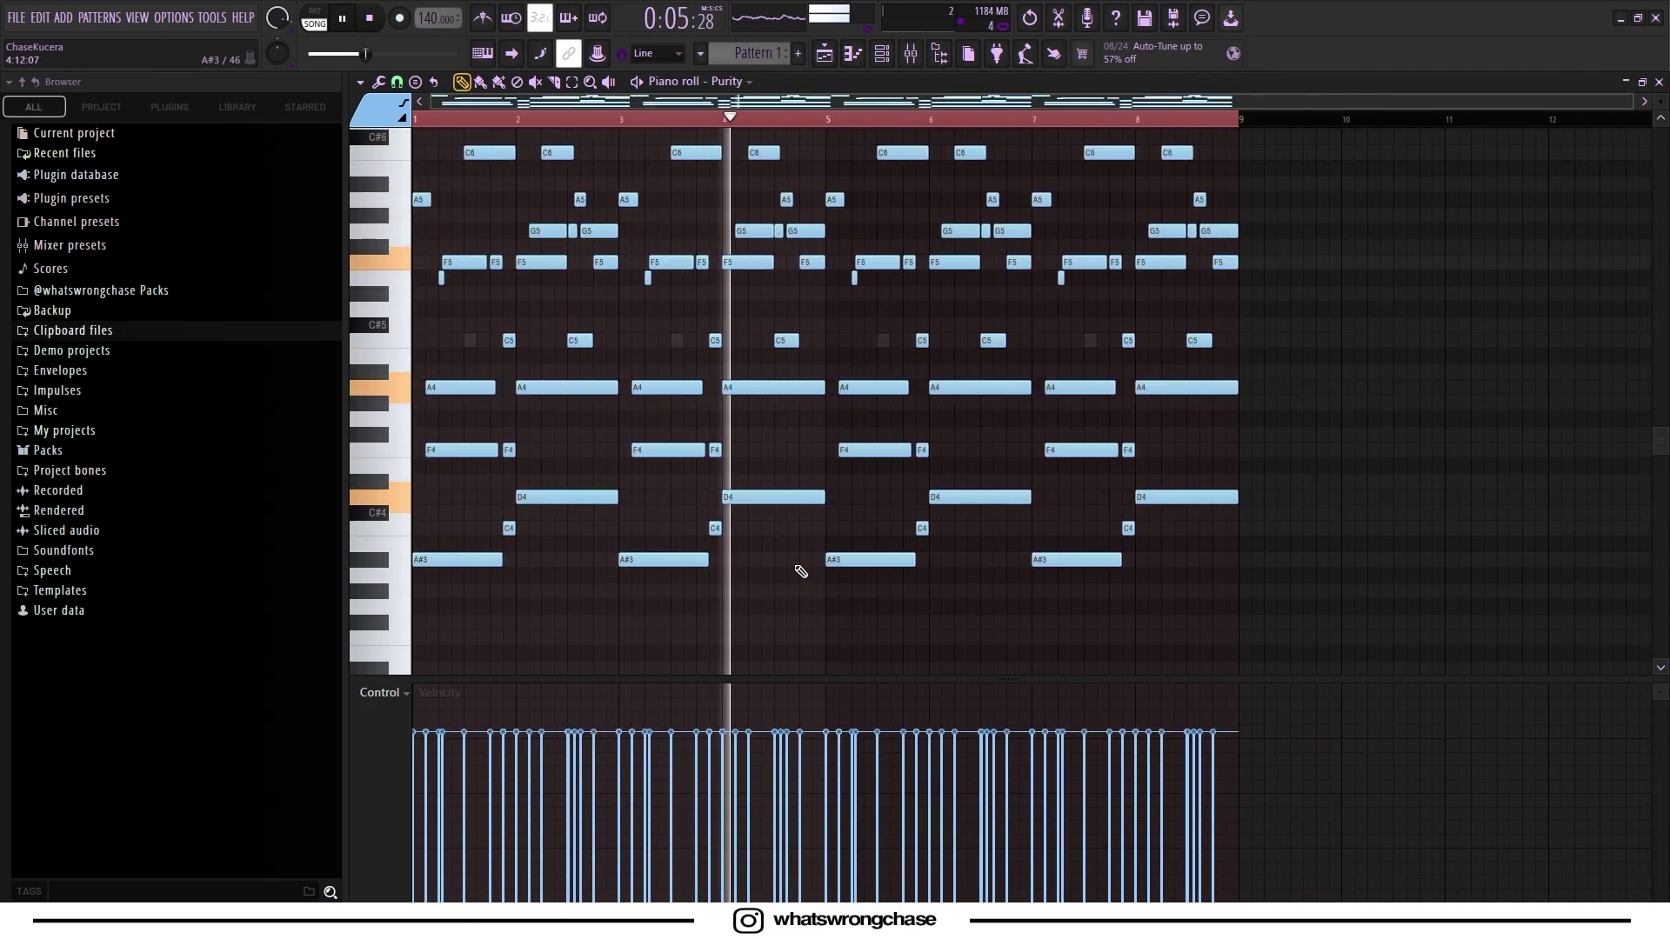
scroll(766, 576, up, 3)
scroll(774, 565, down, 1)
scroll(800, 504, up, 5)
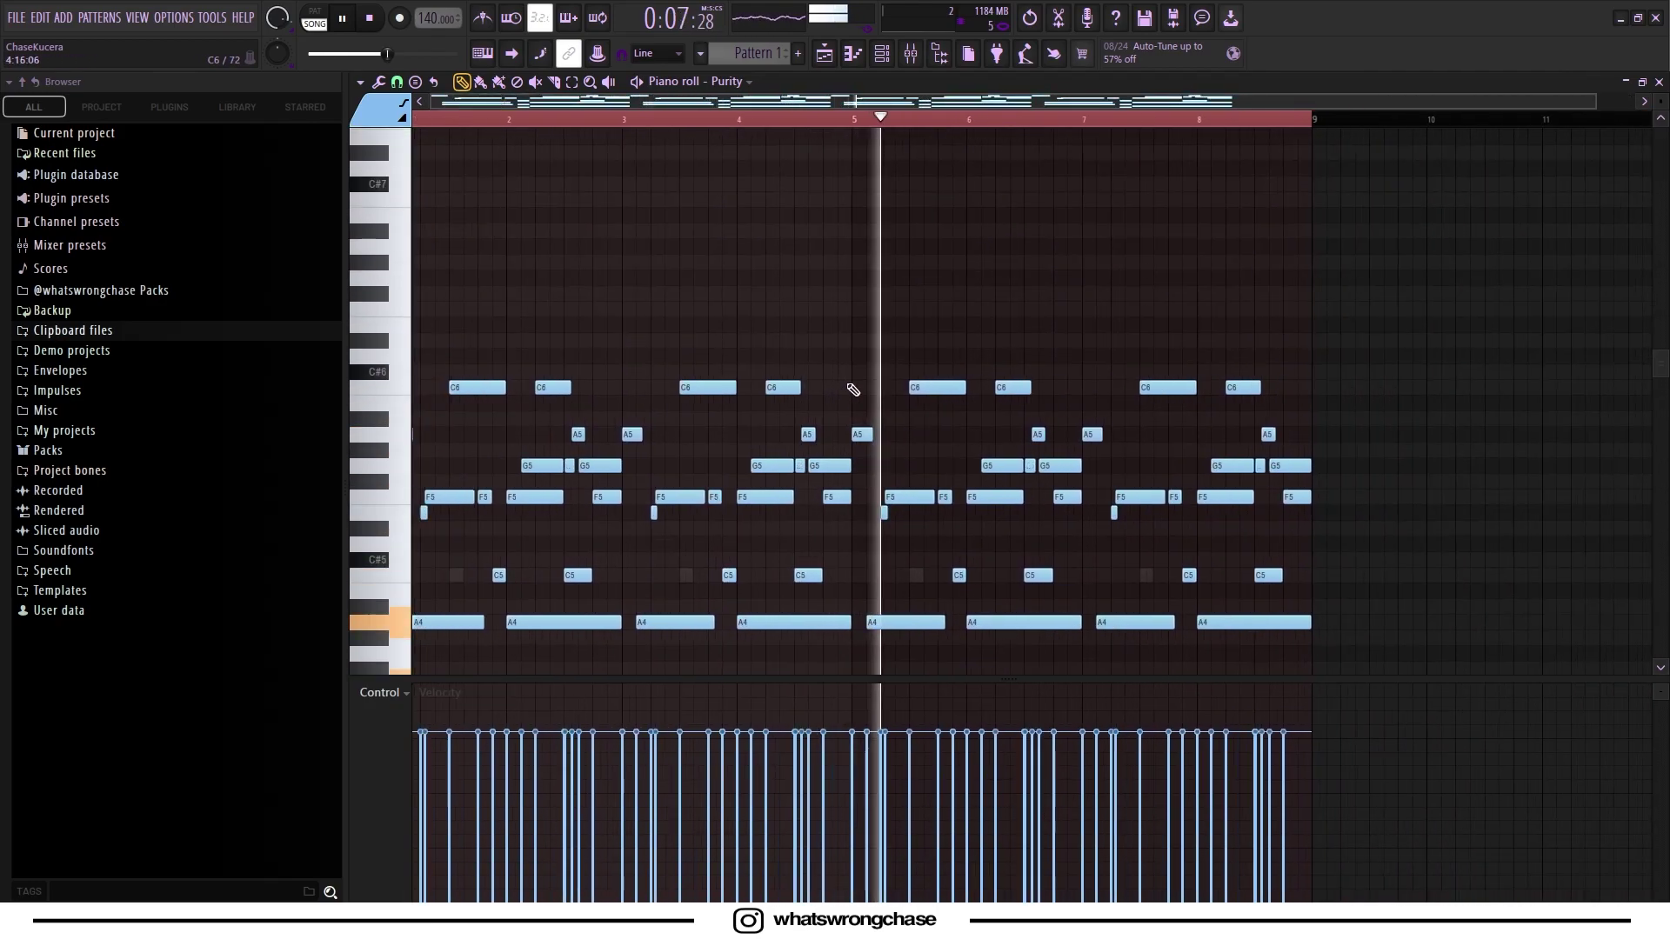
scroll(852, 391, down, 6)
scroll(898, 358, up, 1)
scroll(898, 359, down, 1)
key(ctrl+d)
Add a second Purity channel with the 90's BellPad preset from Bell & Perc and copy the Purity notes into it.
click(881, 54)
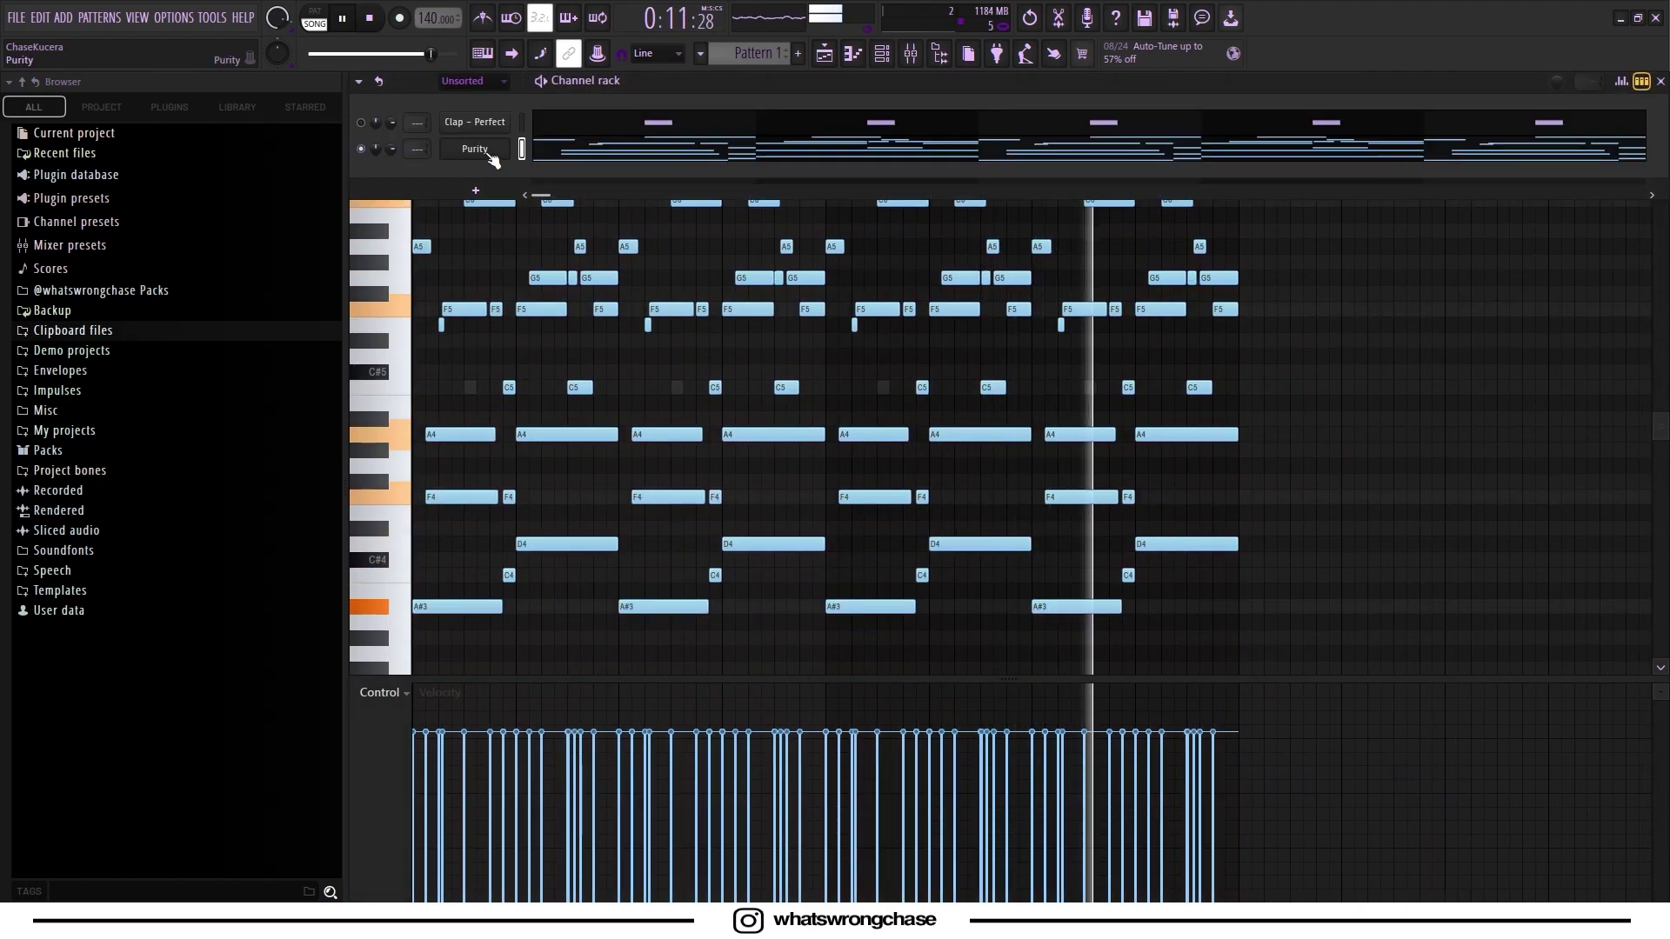
scroll(434, 18, down, 4)
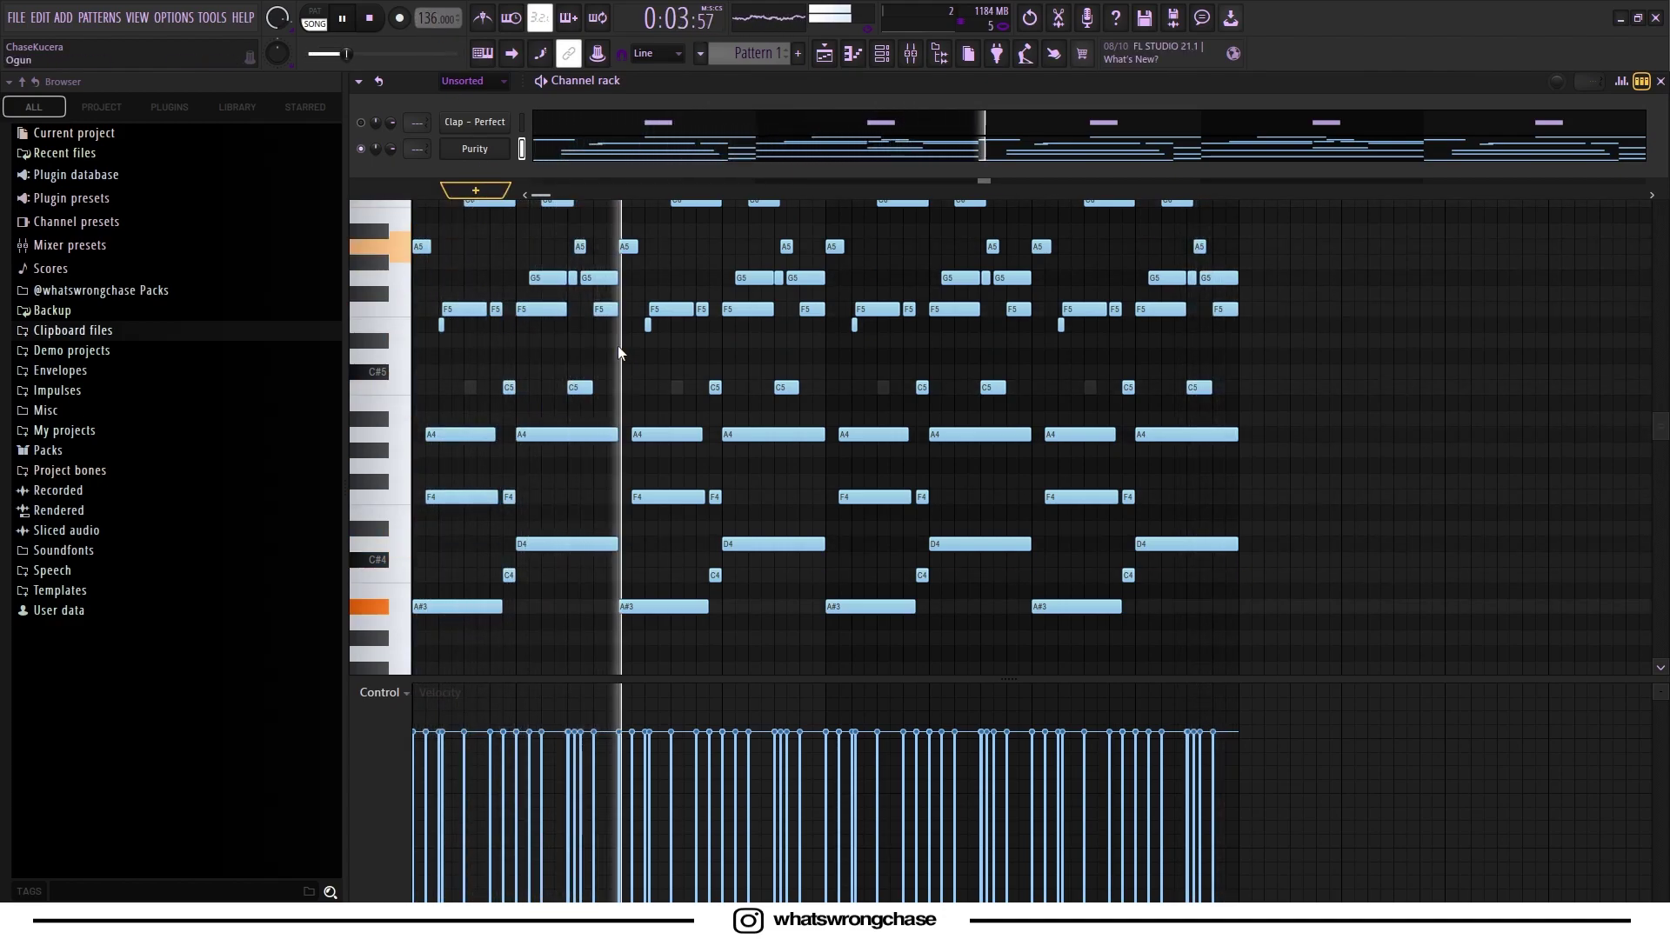
click(625, 427)
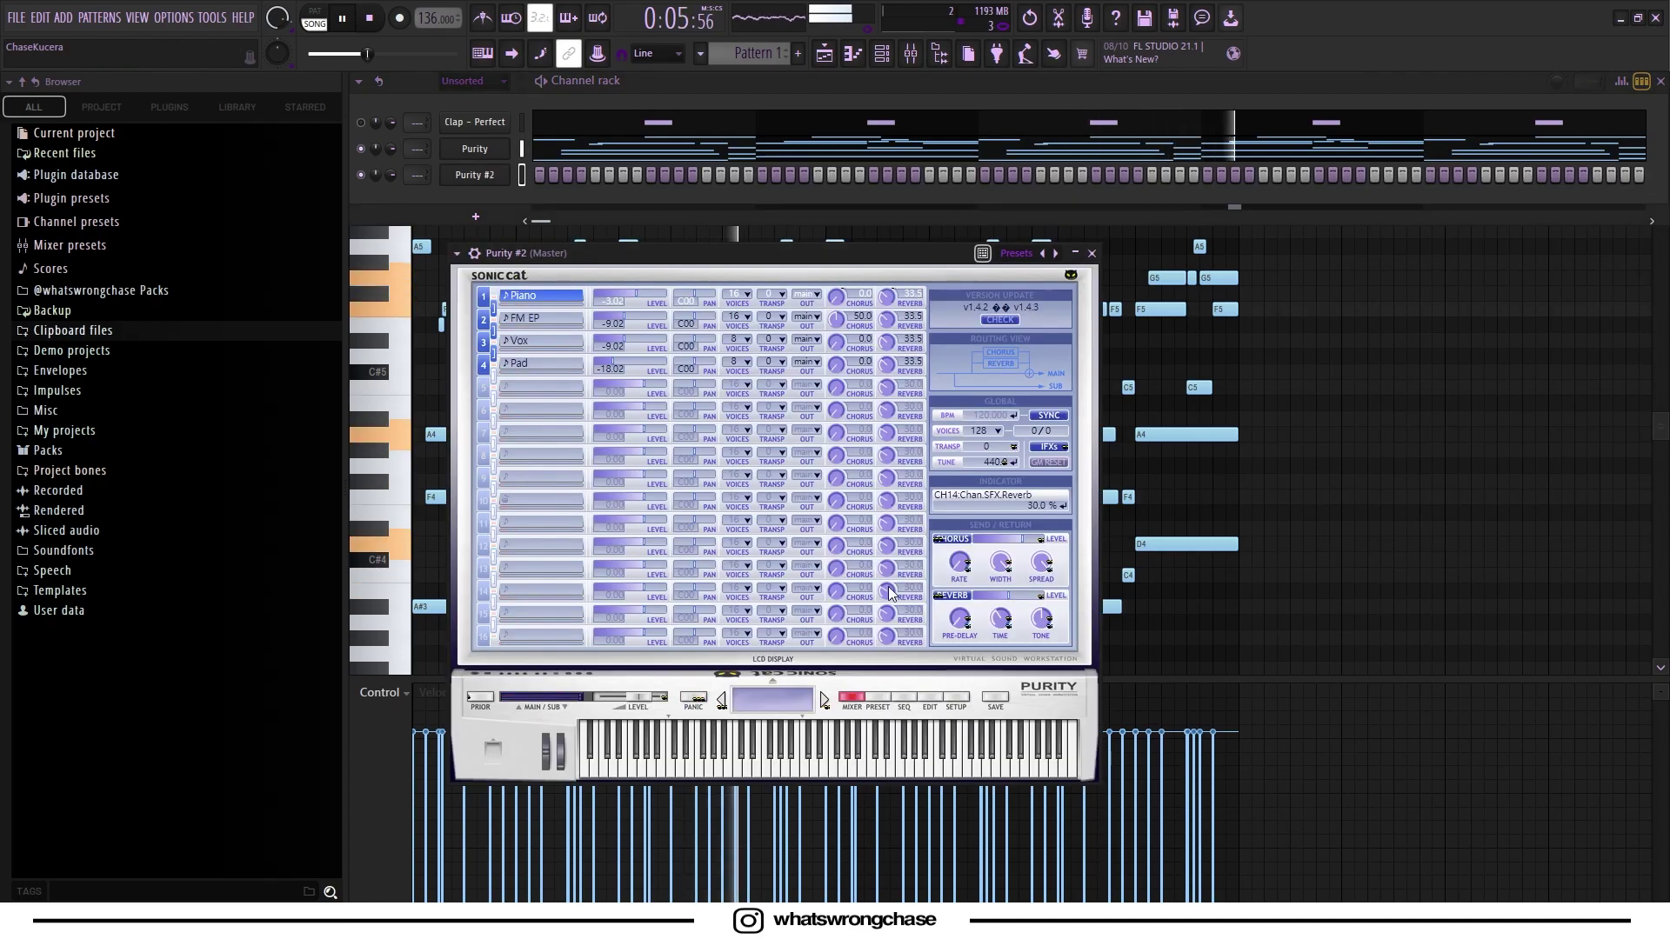
click(881, 699)
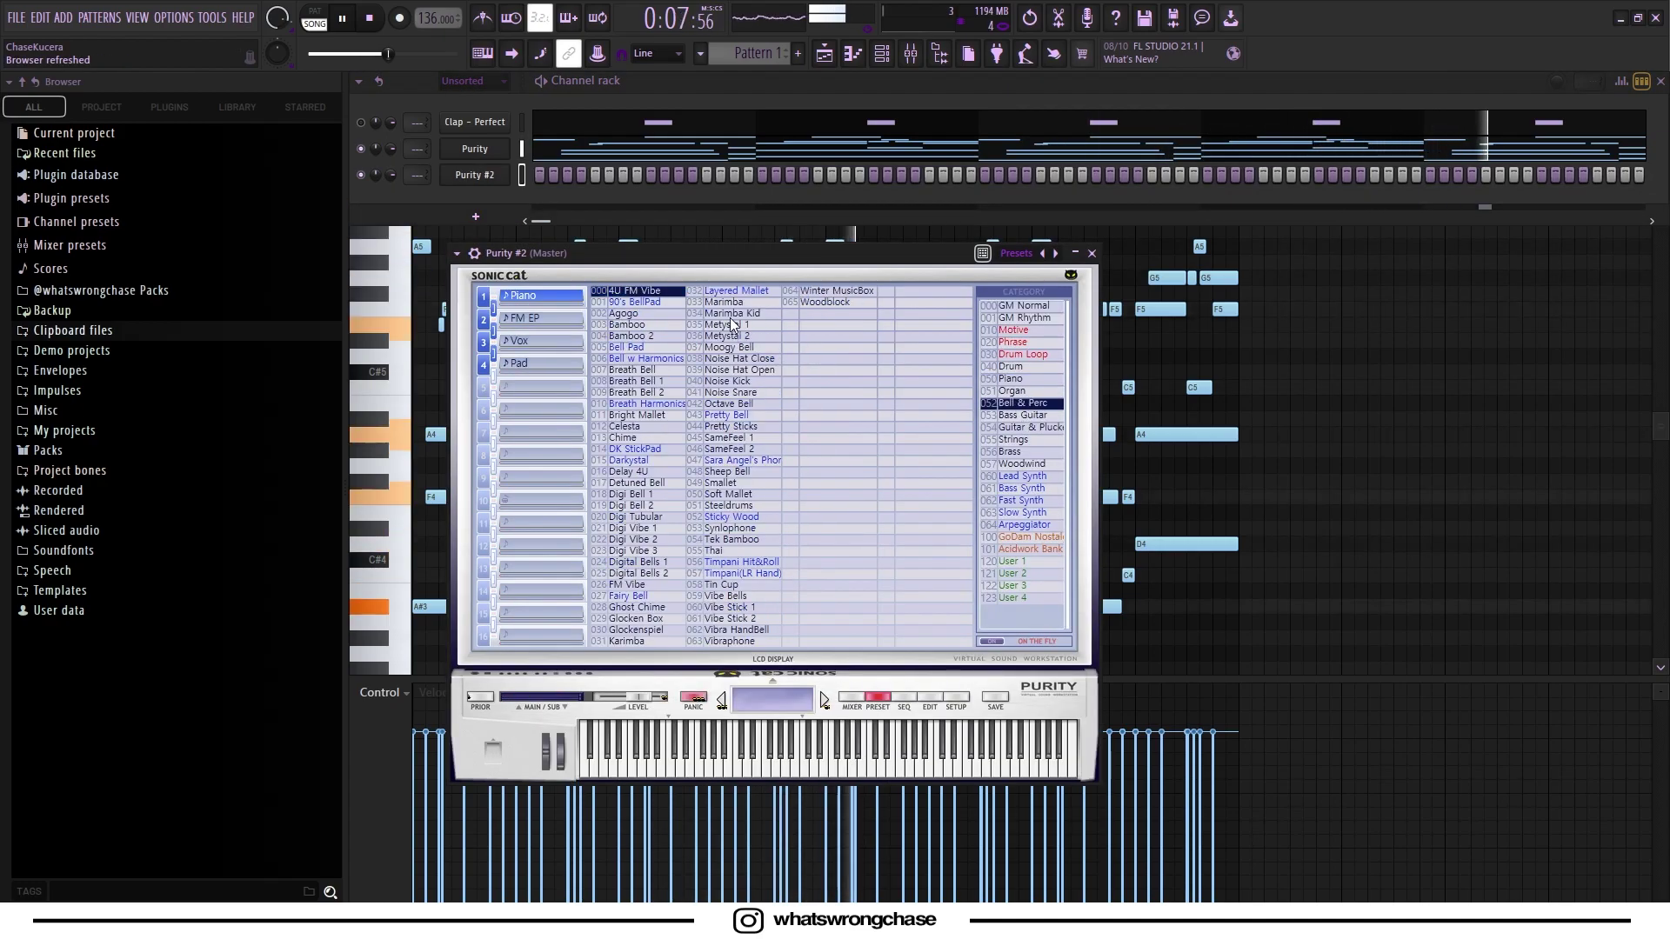
click(615, 158)
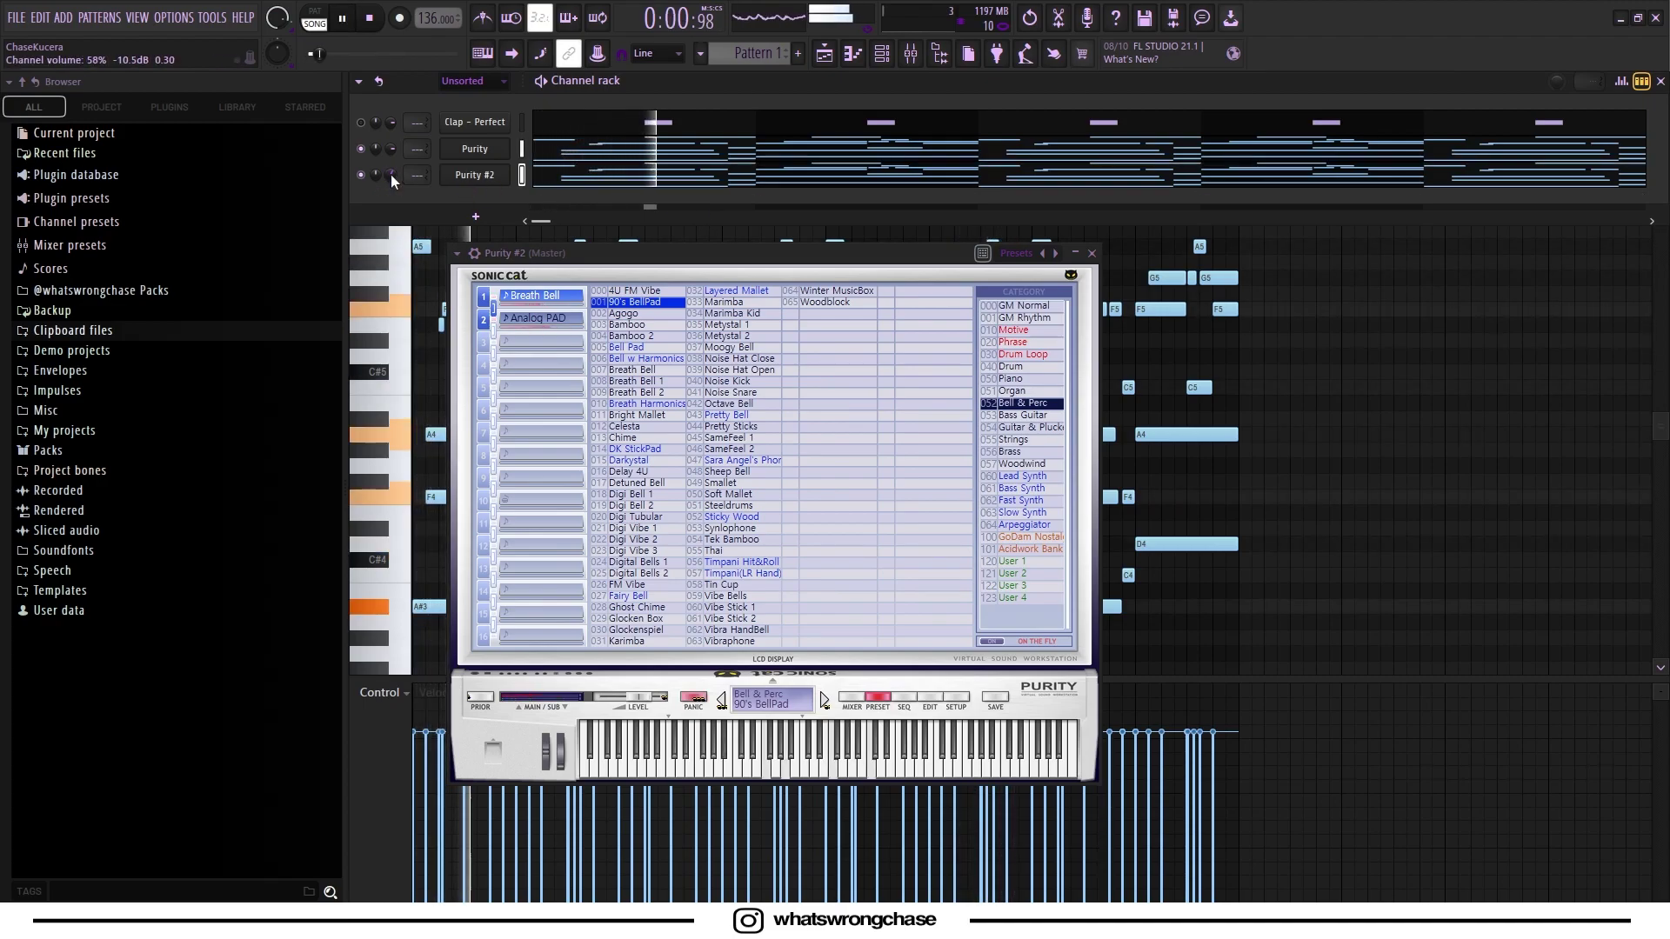
Transpose the Purity notes up three semitones and set the Purity #2 channel volume to about 74%.
drag(393, 172, 393, 182)
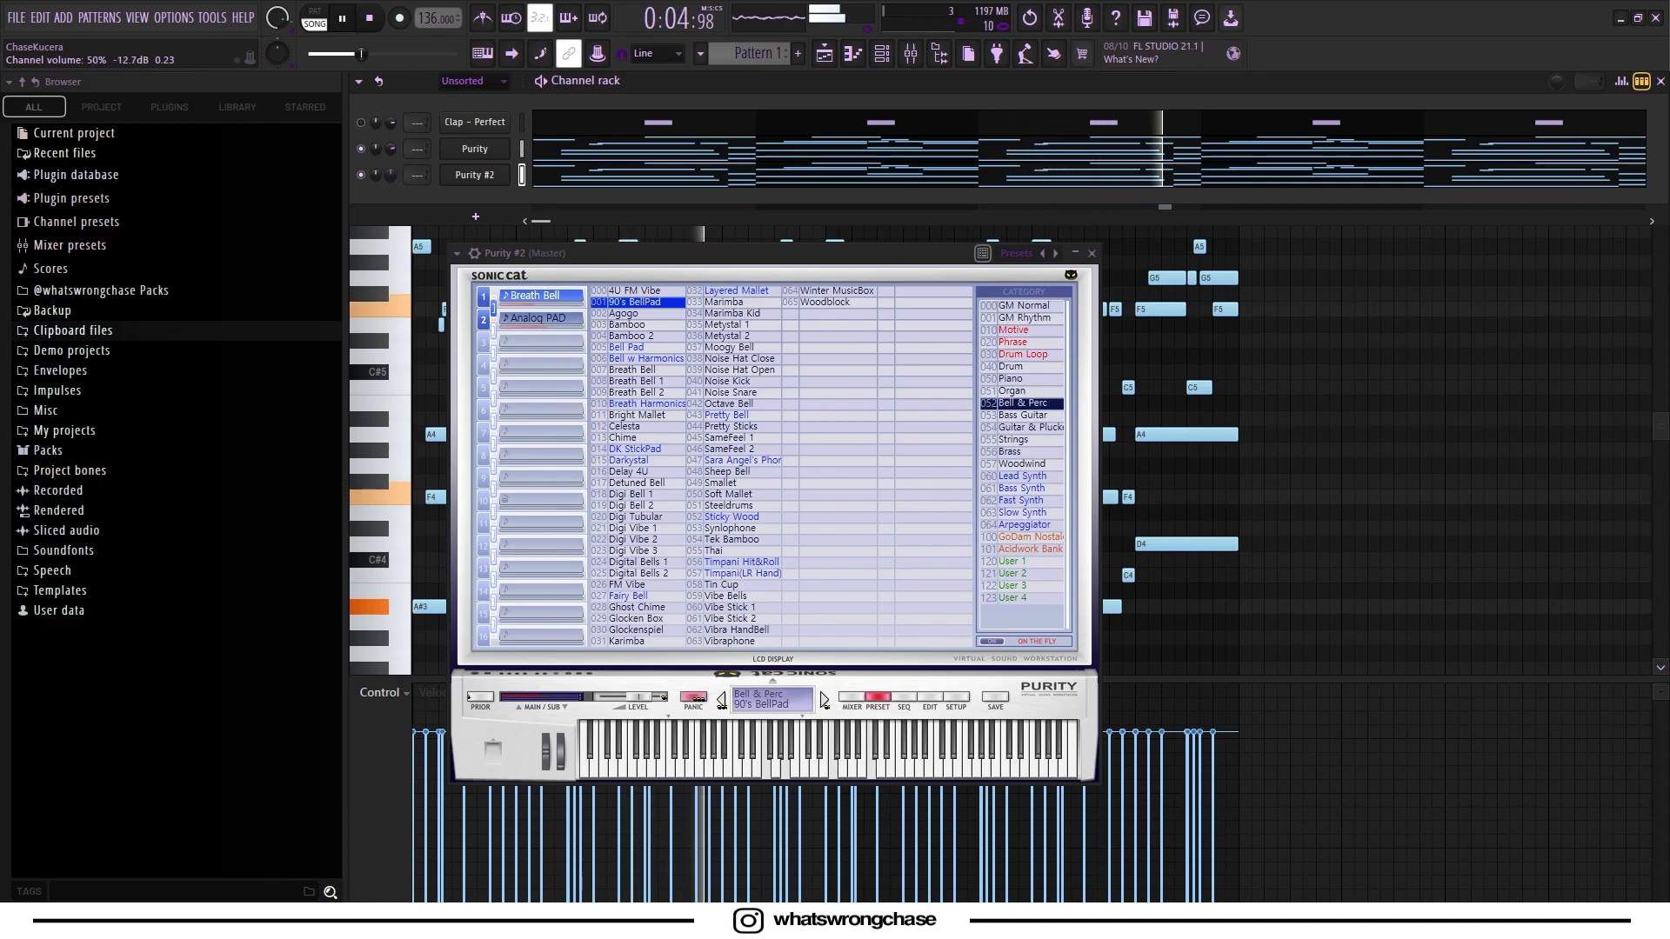
click(556, 158)
click(560, 159)
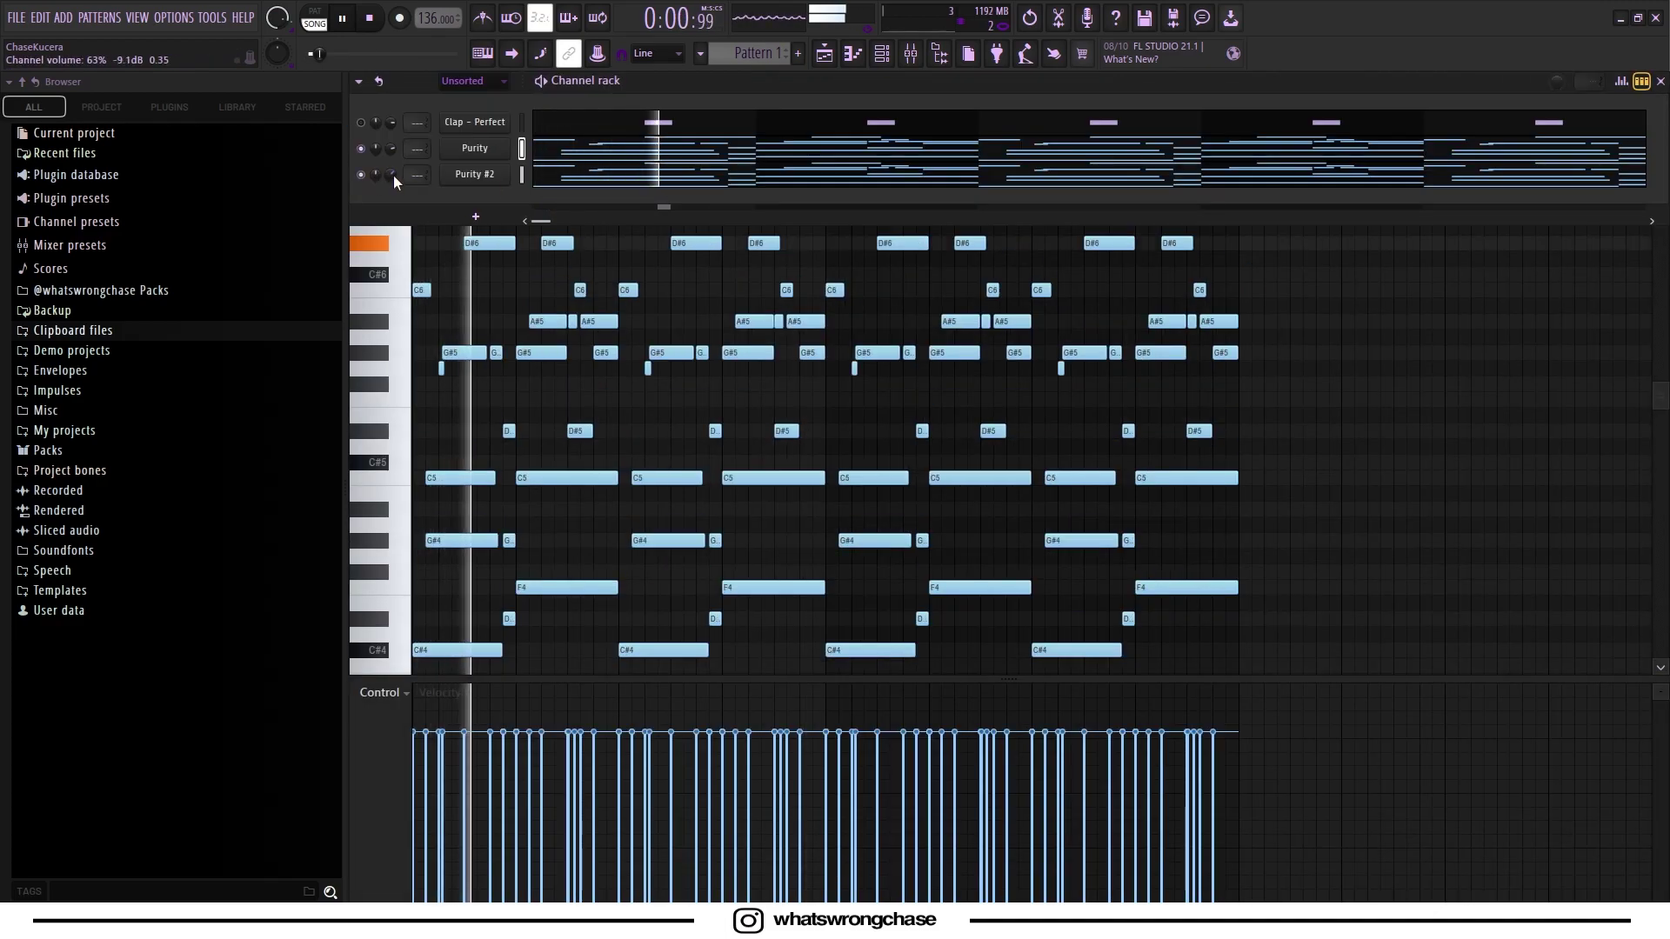
drag(393, 175, 394, 157)
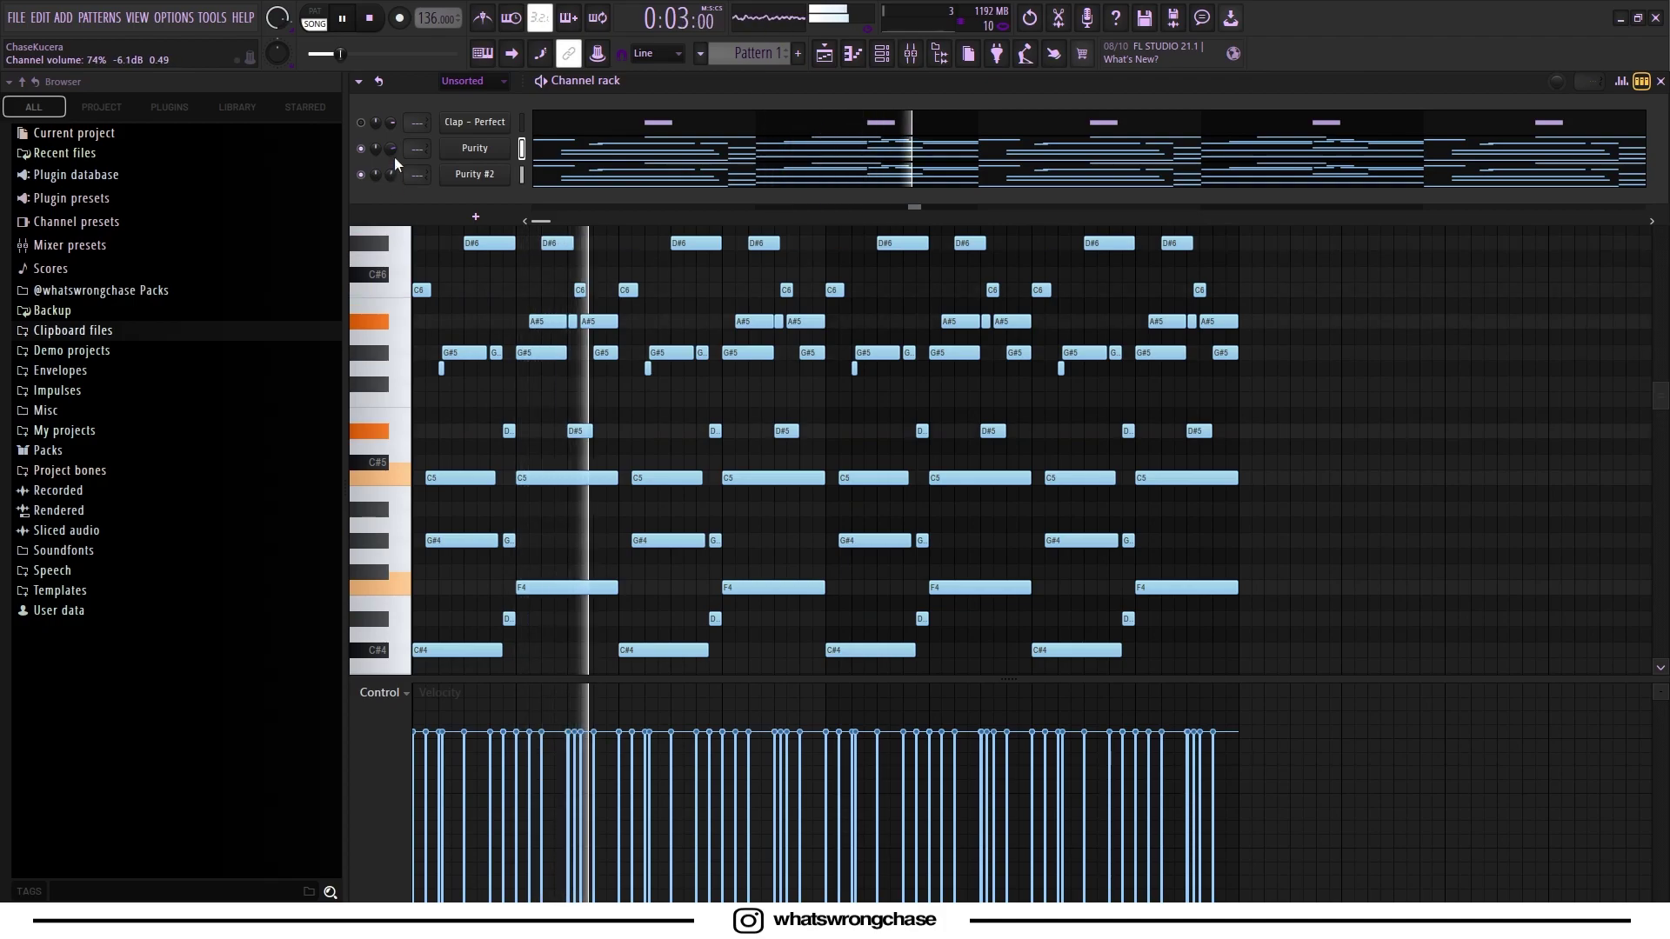
Add a third Purity channel and load a preset from its Guitar & Pluck category.
click(475, 215)
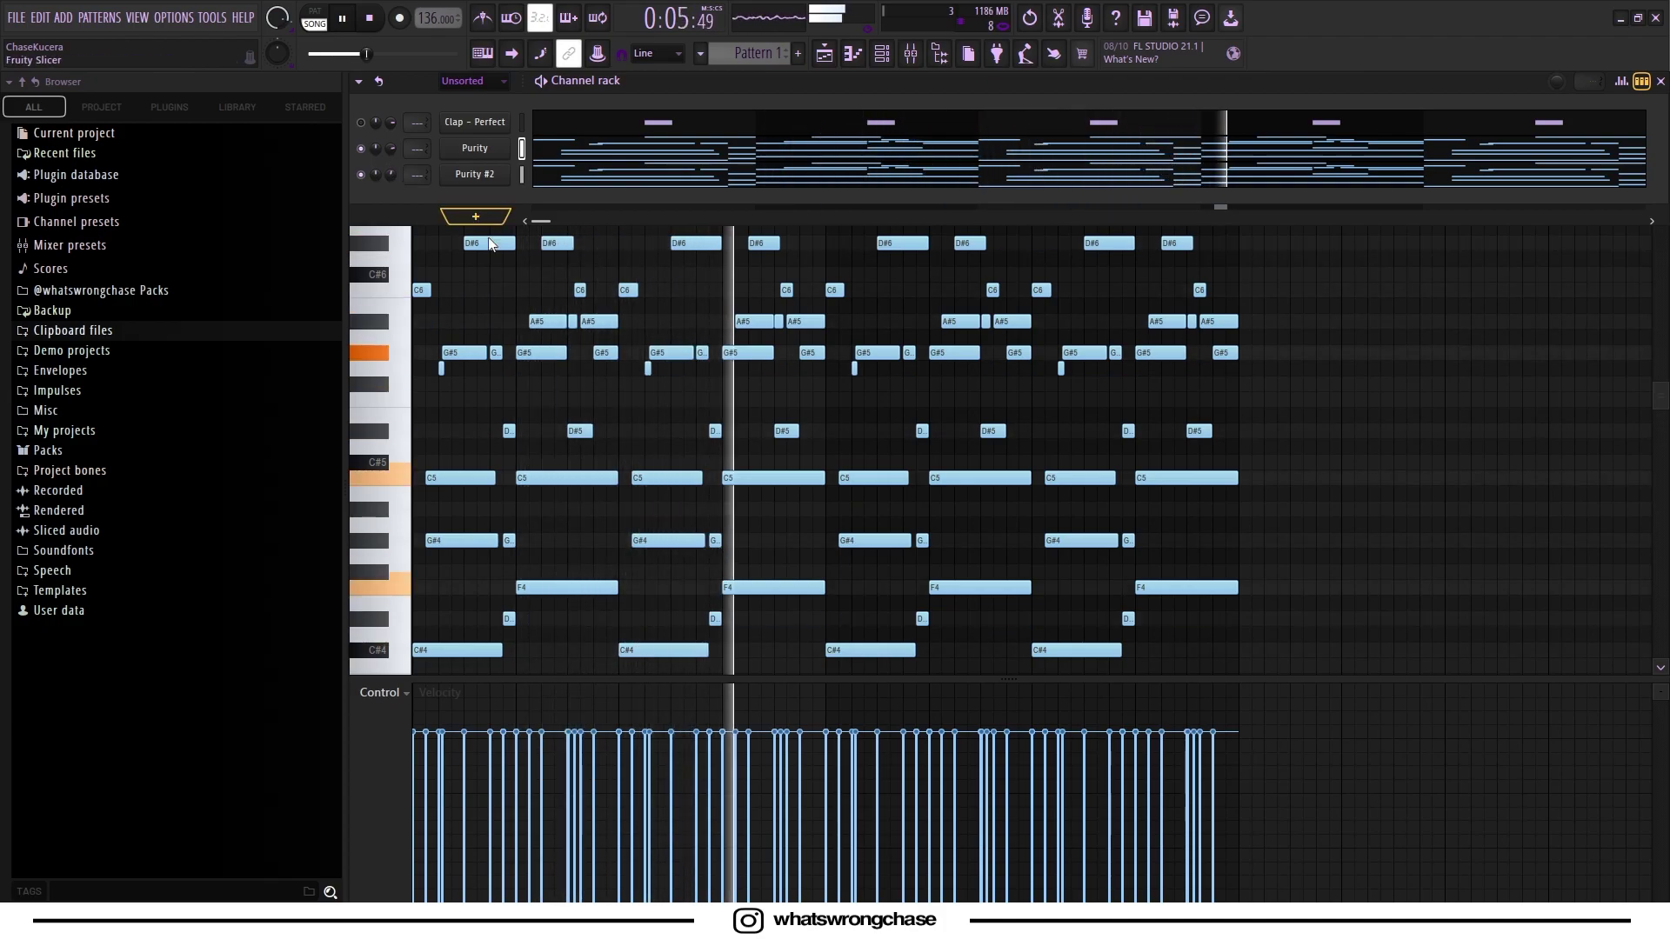
click(649, 431)
click(901, 720)
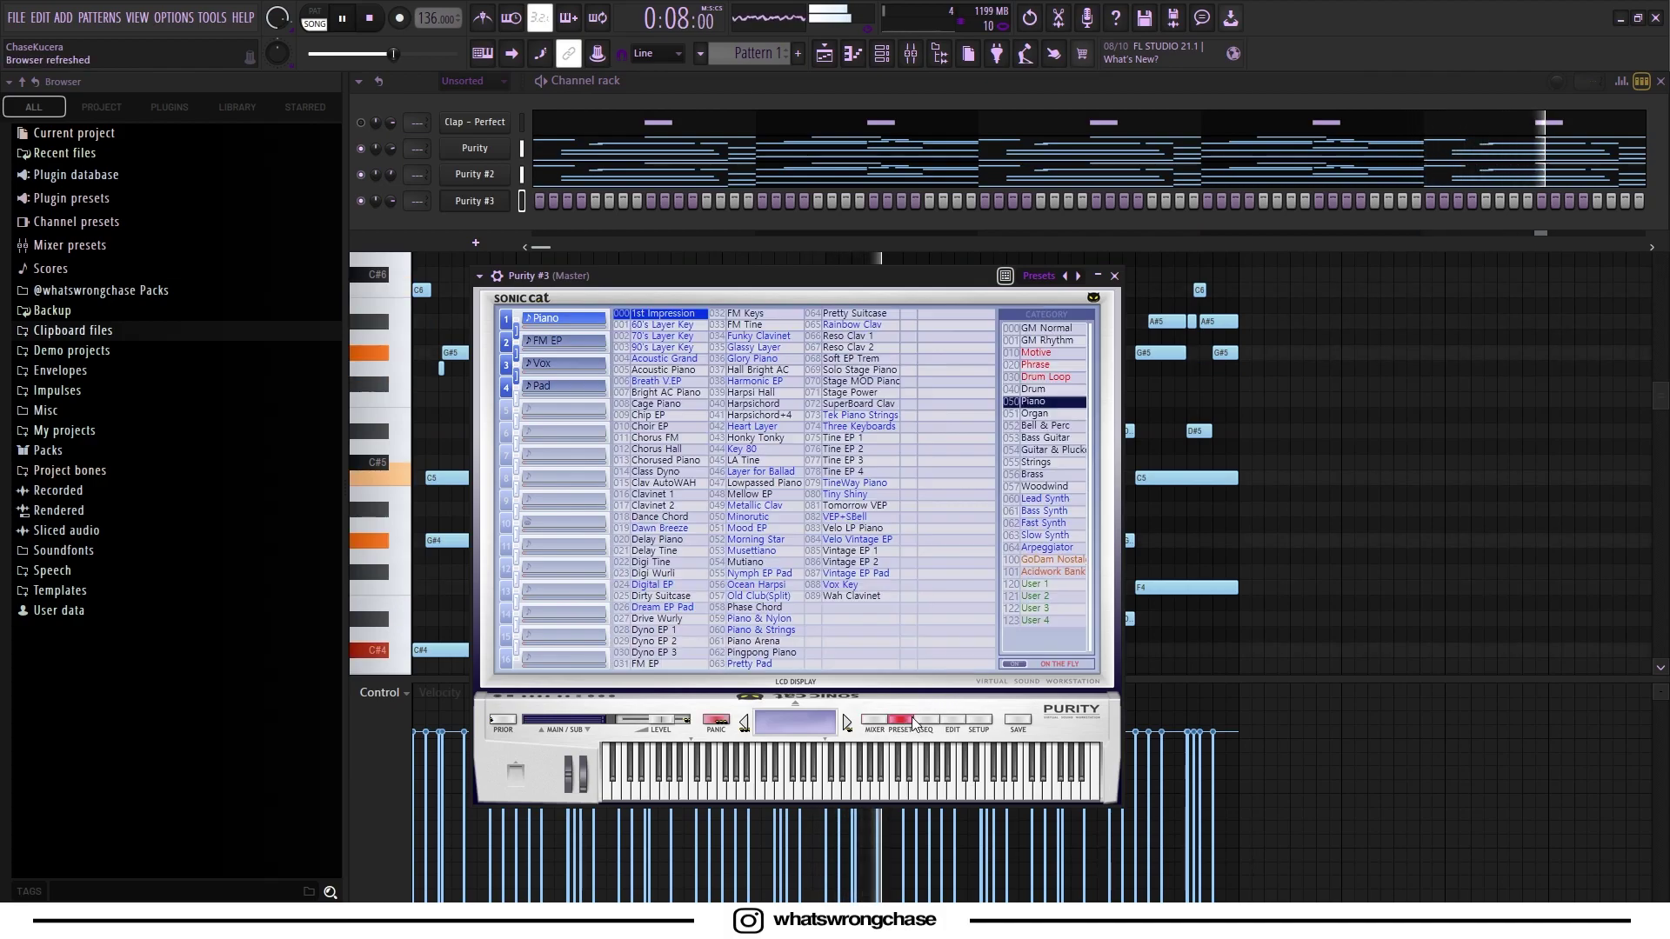
click(1069, 414)
click(1058, 426)
click(1046, 390)
click(1047, 438)
click(1044, 451)
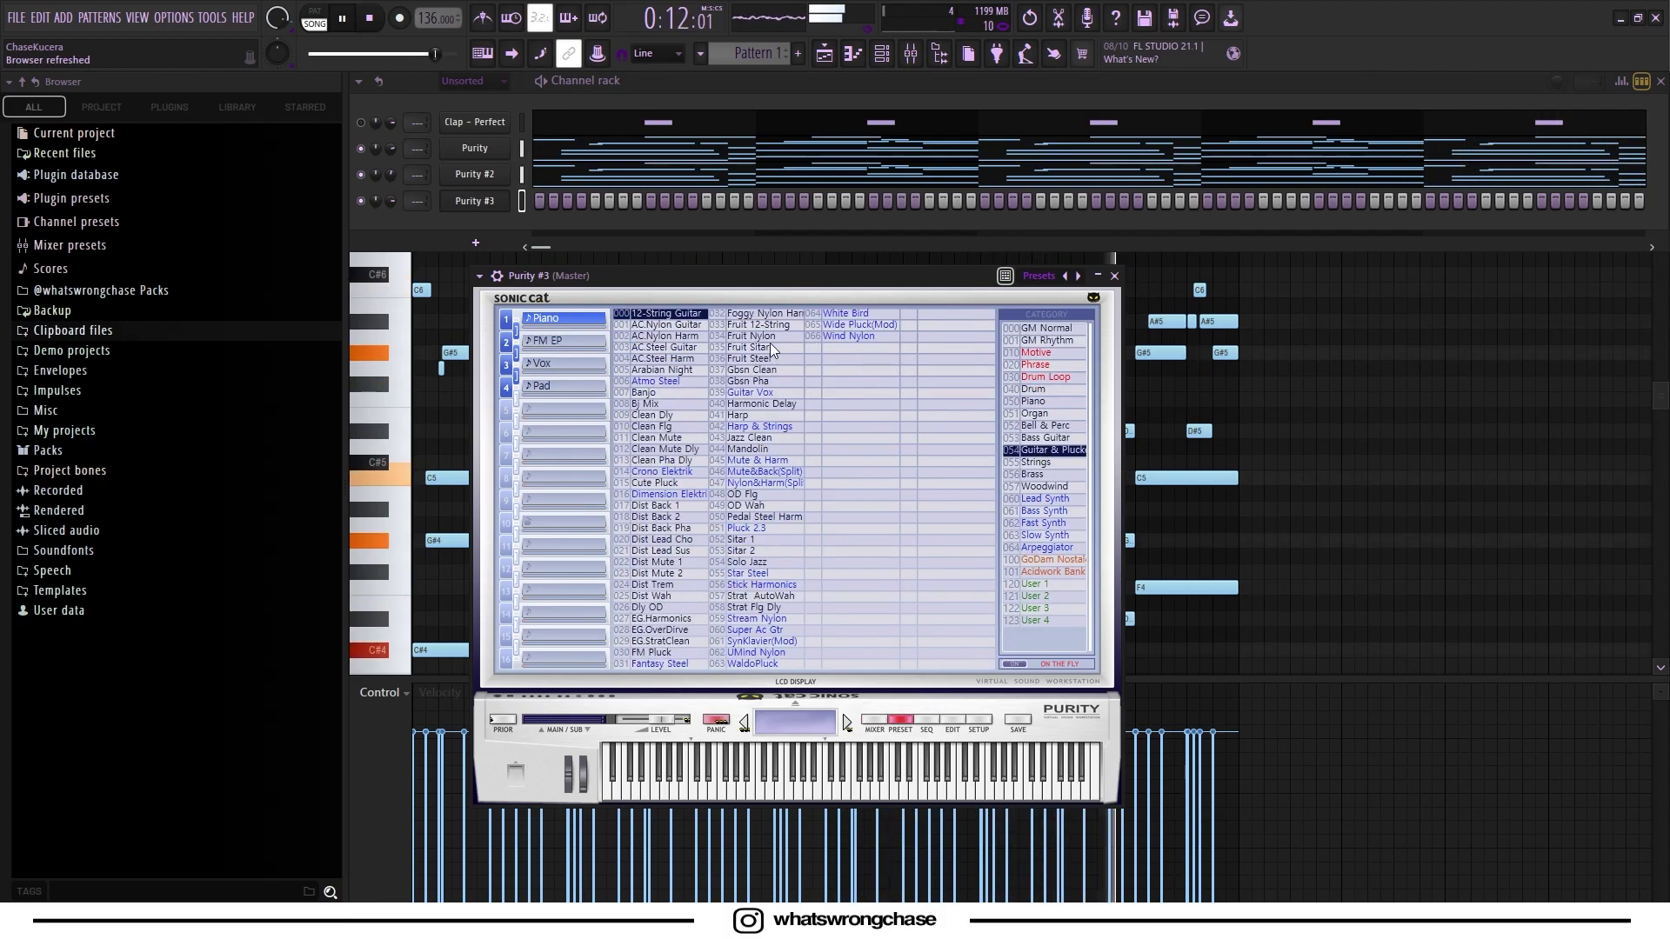
click(757, 609)
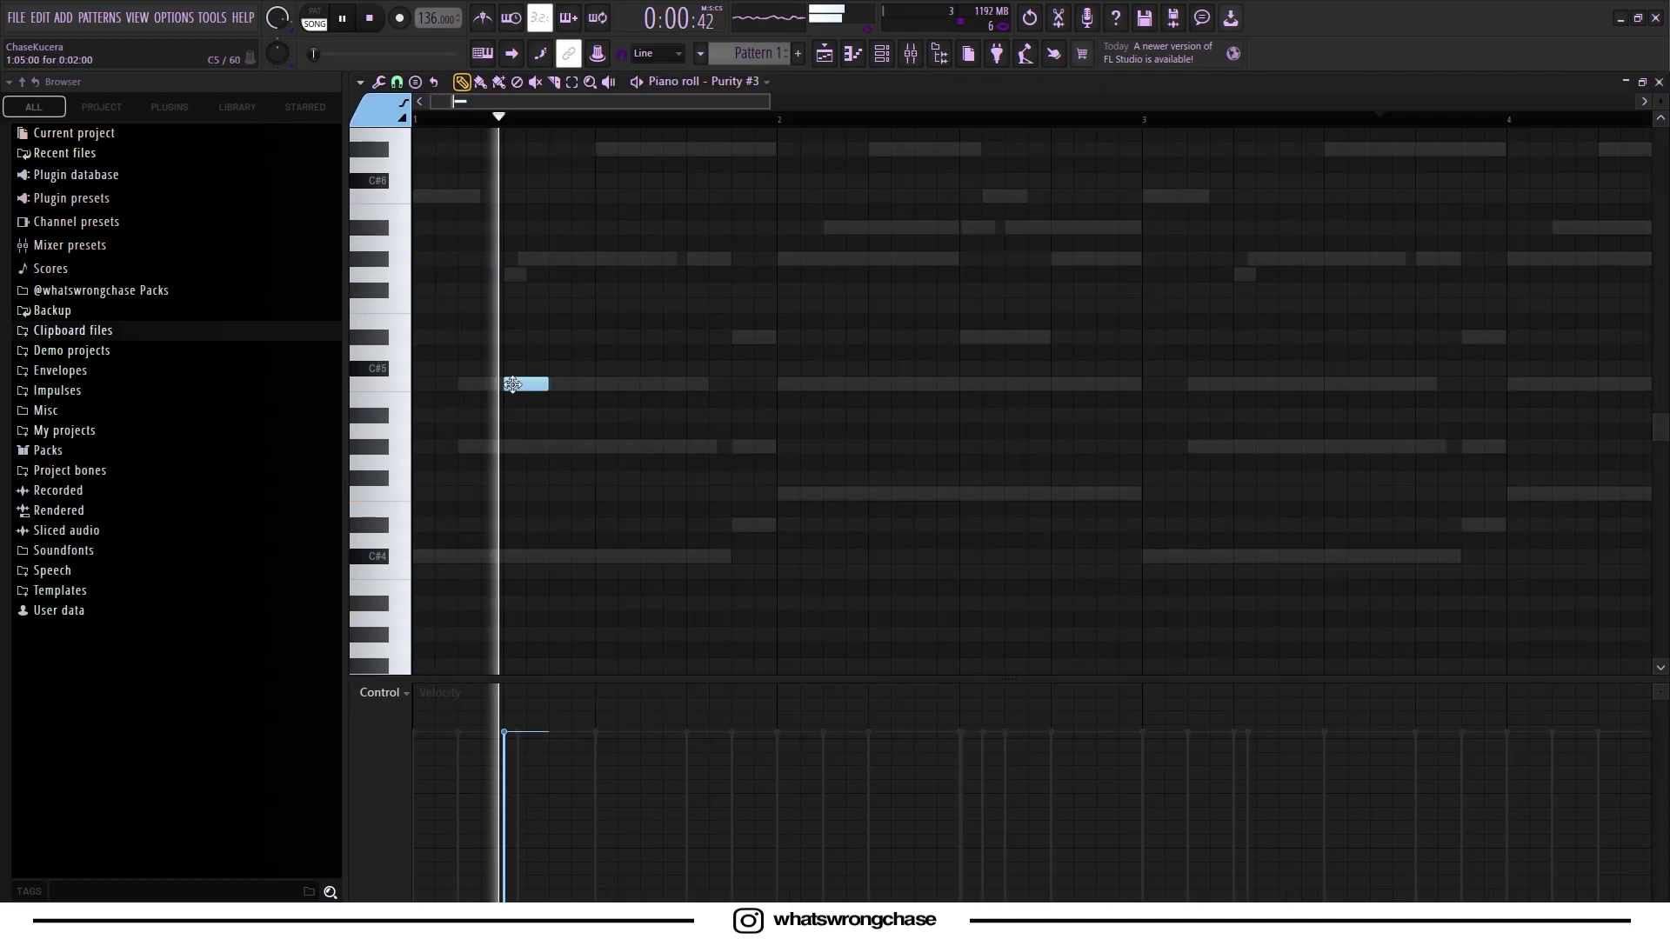
Start a Purity #3 counter-melody with two G#5 notes in bar 1, then G#5 and A#5 at the start of bar 2.
key(space)
scroll(528, 272, up, 2)
key(space)
drag(529, 366, 620, 353)
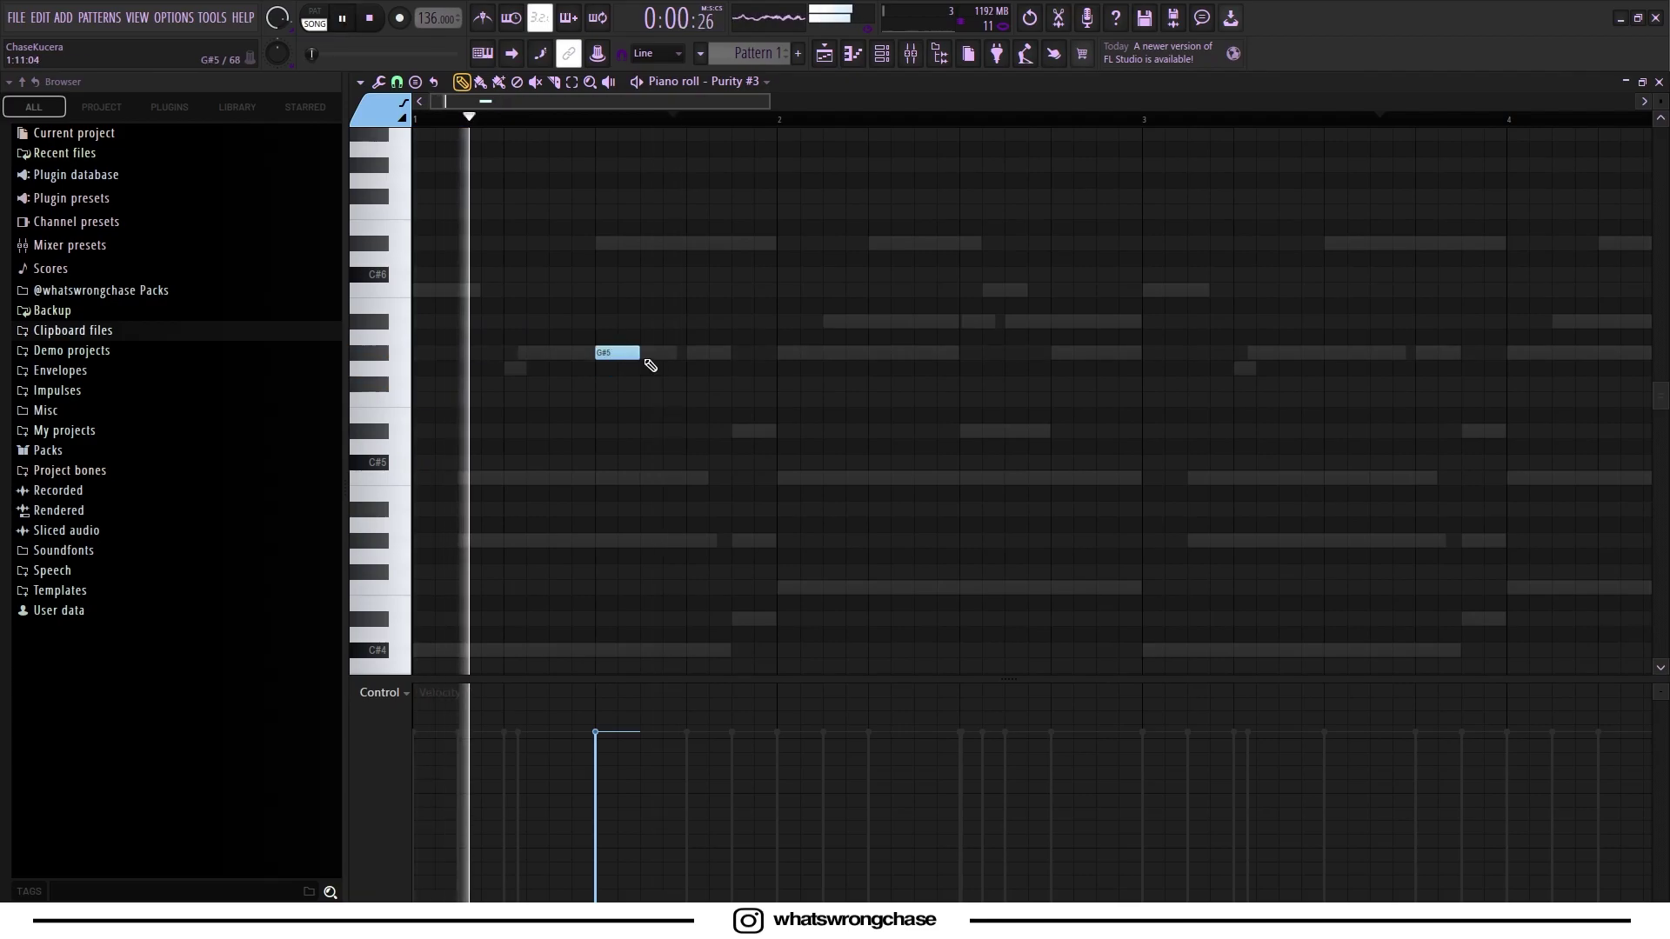
click(696, 352)
click(787, 353)
click(812, 322)
scroll(812, 326, up, 1)
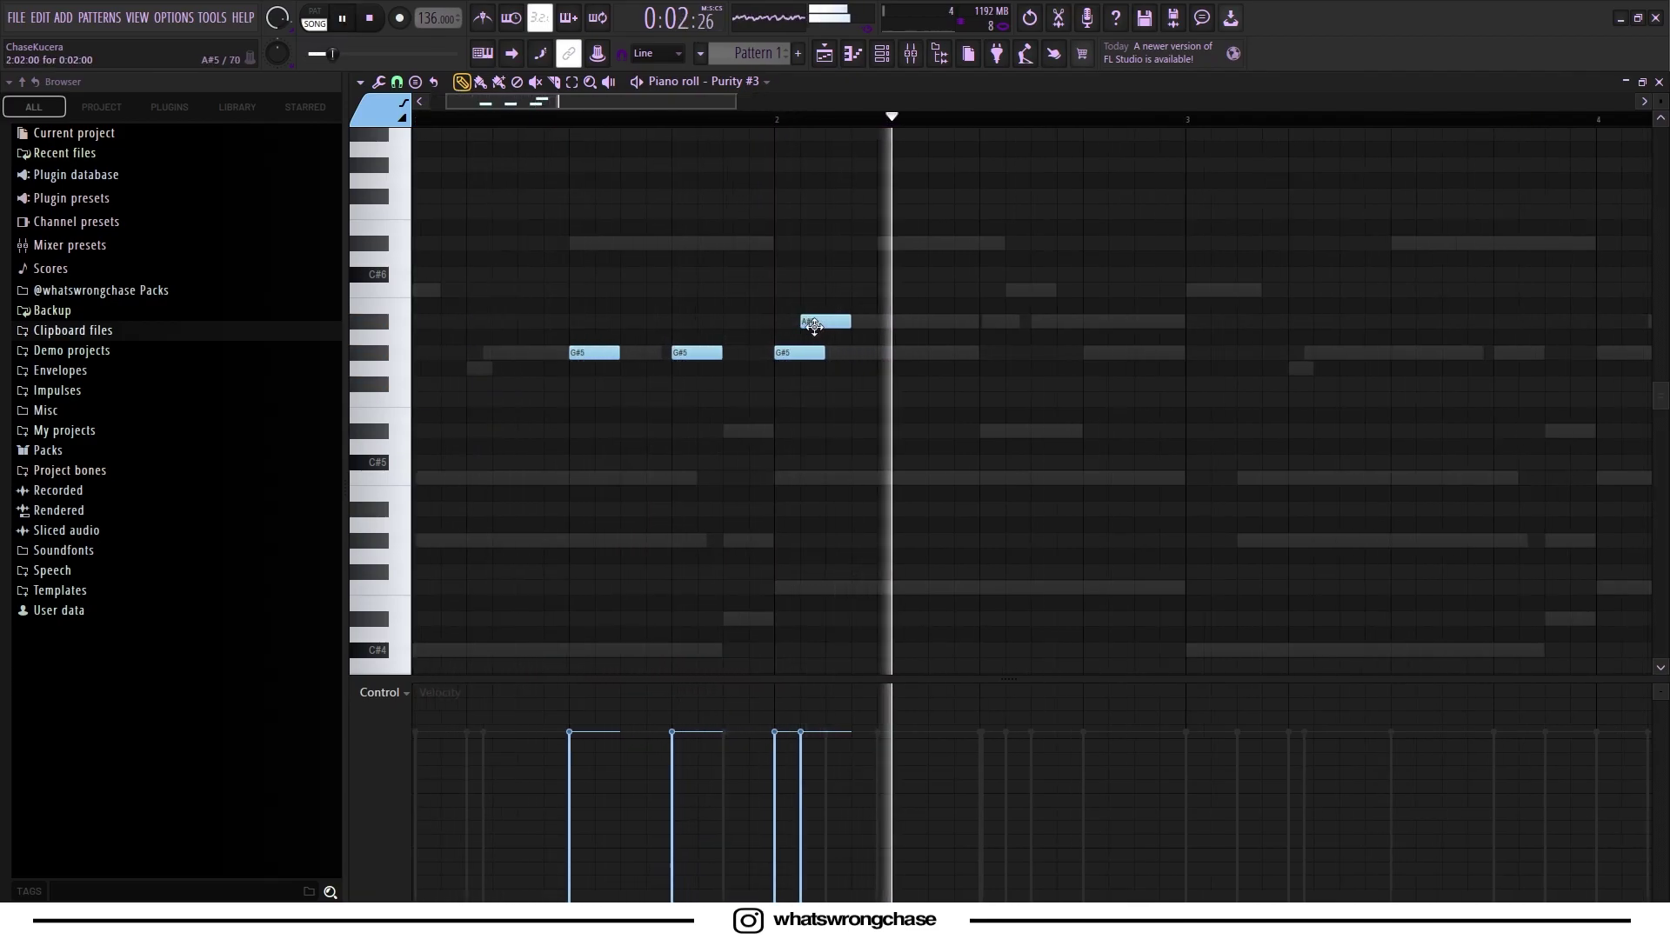
Continue the counter-melody through bar 2 with alternating A#5 and C6 notes and a closing note on beat 4.
scroll(812, 326, down, 3)
scroll(775, 335, up, 4)
drag(744, 383, 645, 312)
mouse_move(825, 348)
mouse_down()
mouse_move(797, 348)
mouse_move(769, 317)
mouse_move(776, 294)
mouse_up()
click(813, 290)
drag(774, 319, 885, 315)
ctrl+click(872, 302)
scroll(927, 356, up, 2)
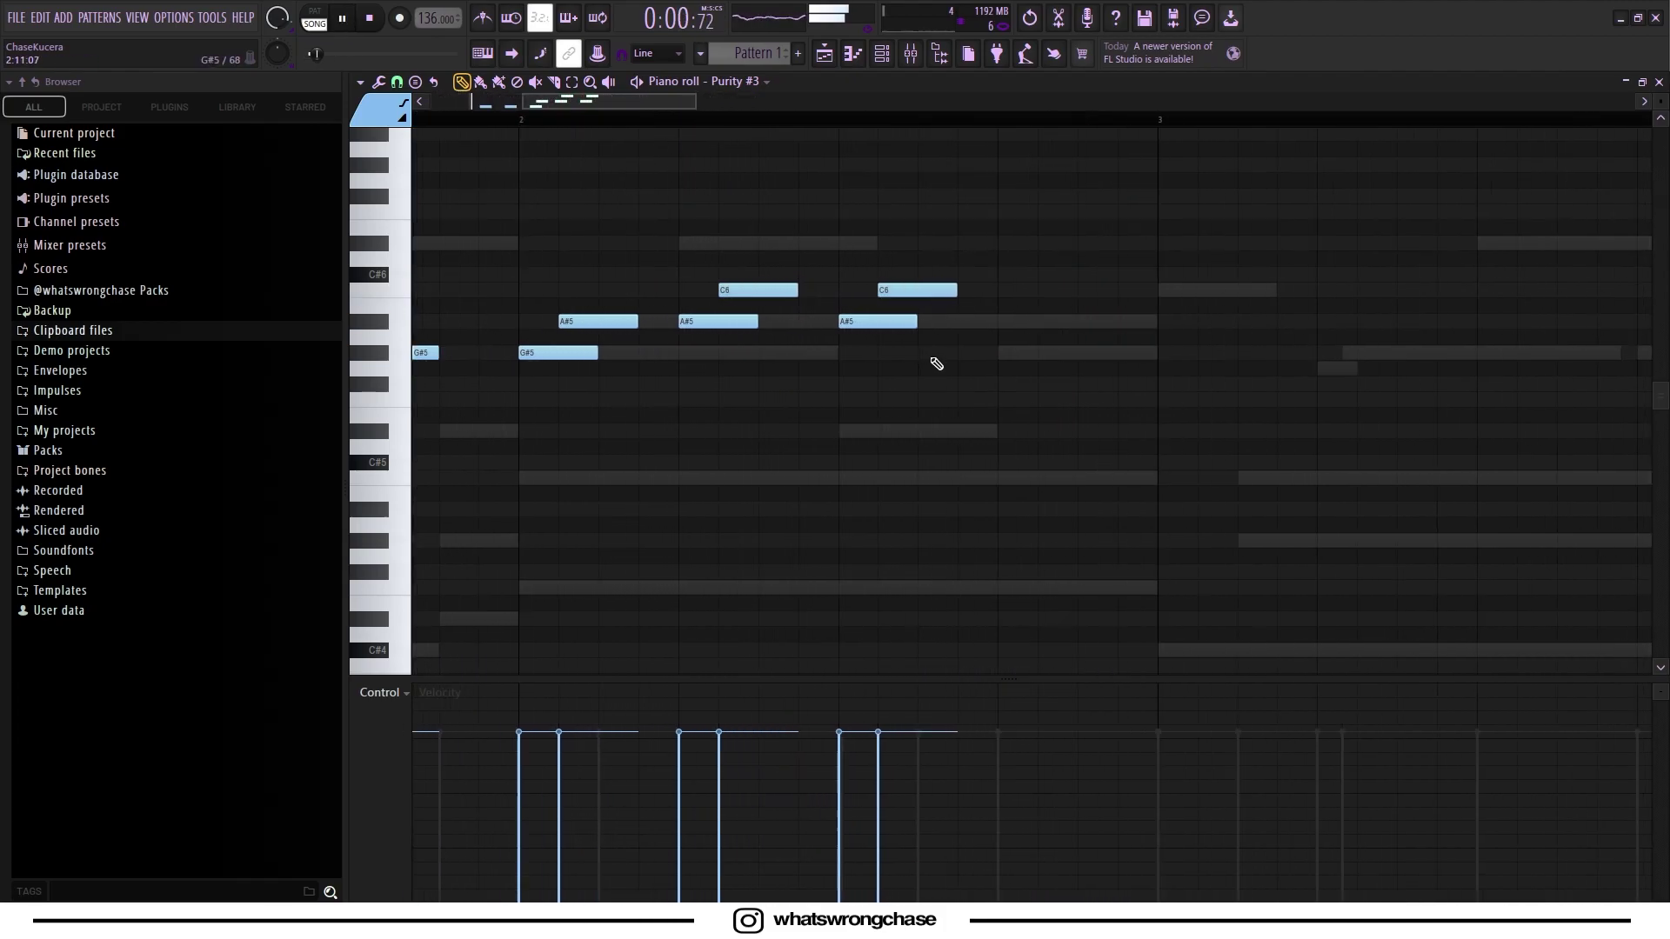
scroll(835, 320, down, 3)
scroll(805, 306, up, 4)
scroll(848, 279, down, 3)
click(890, 337)
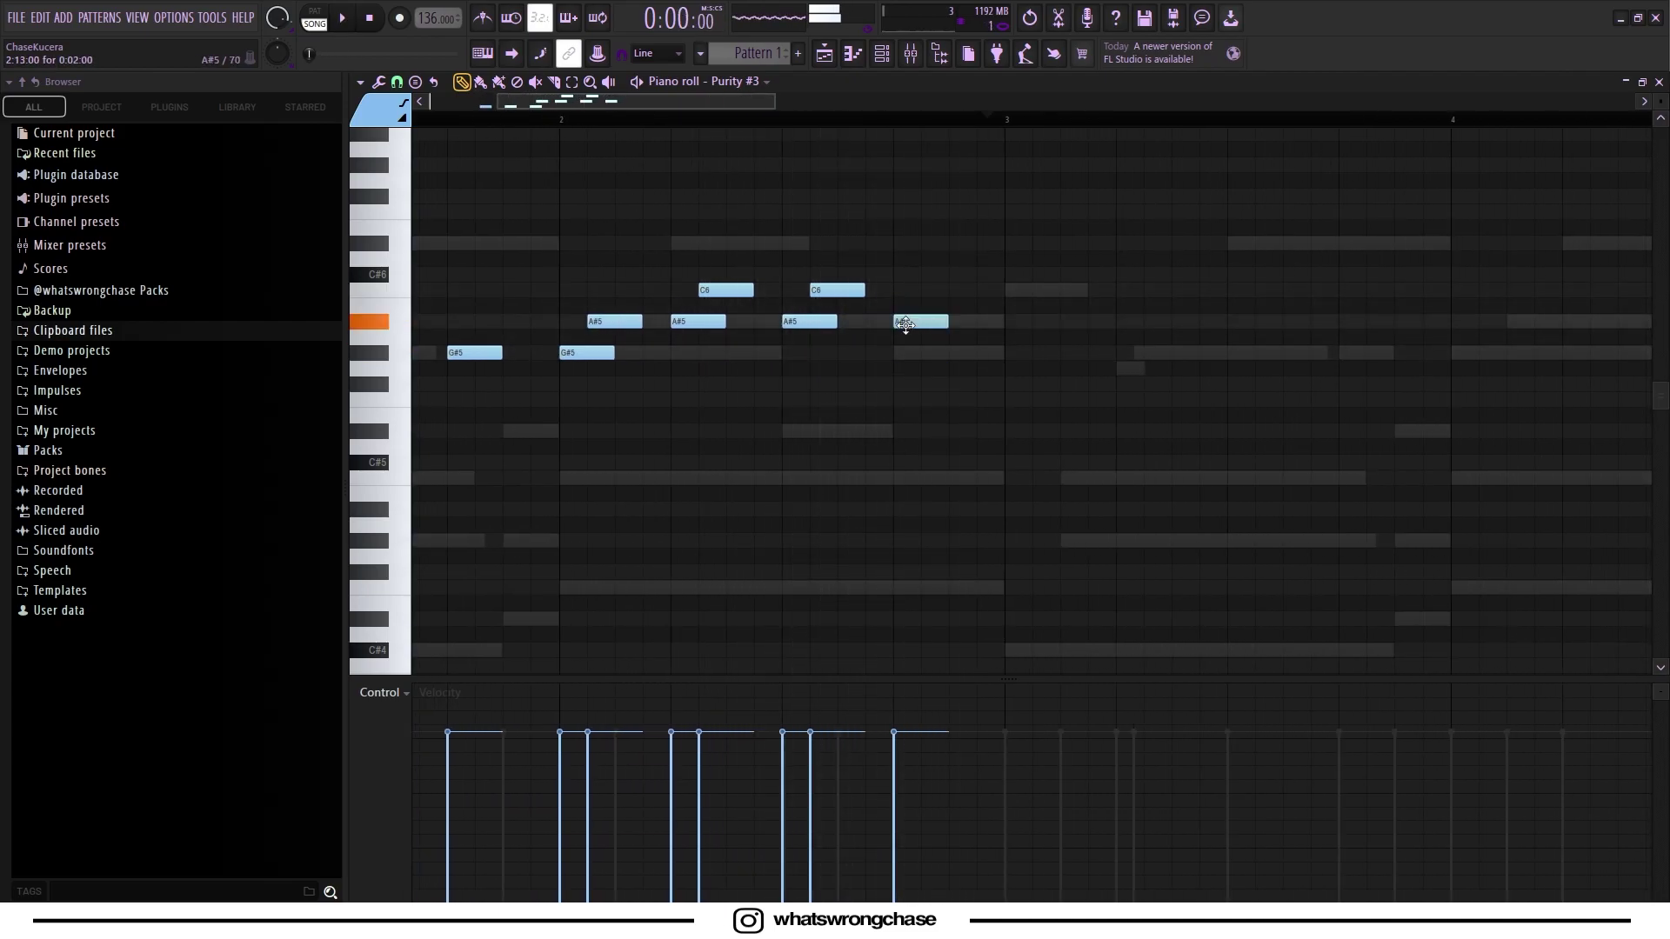
Repeat the two-bar counter-melody three times to fill eight bars and deselect the notes.
scroll(910, 321, down, 3)
key(ctrl+a)
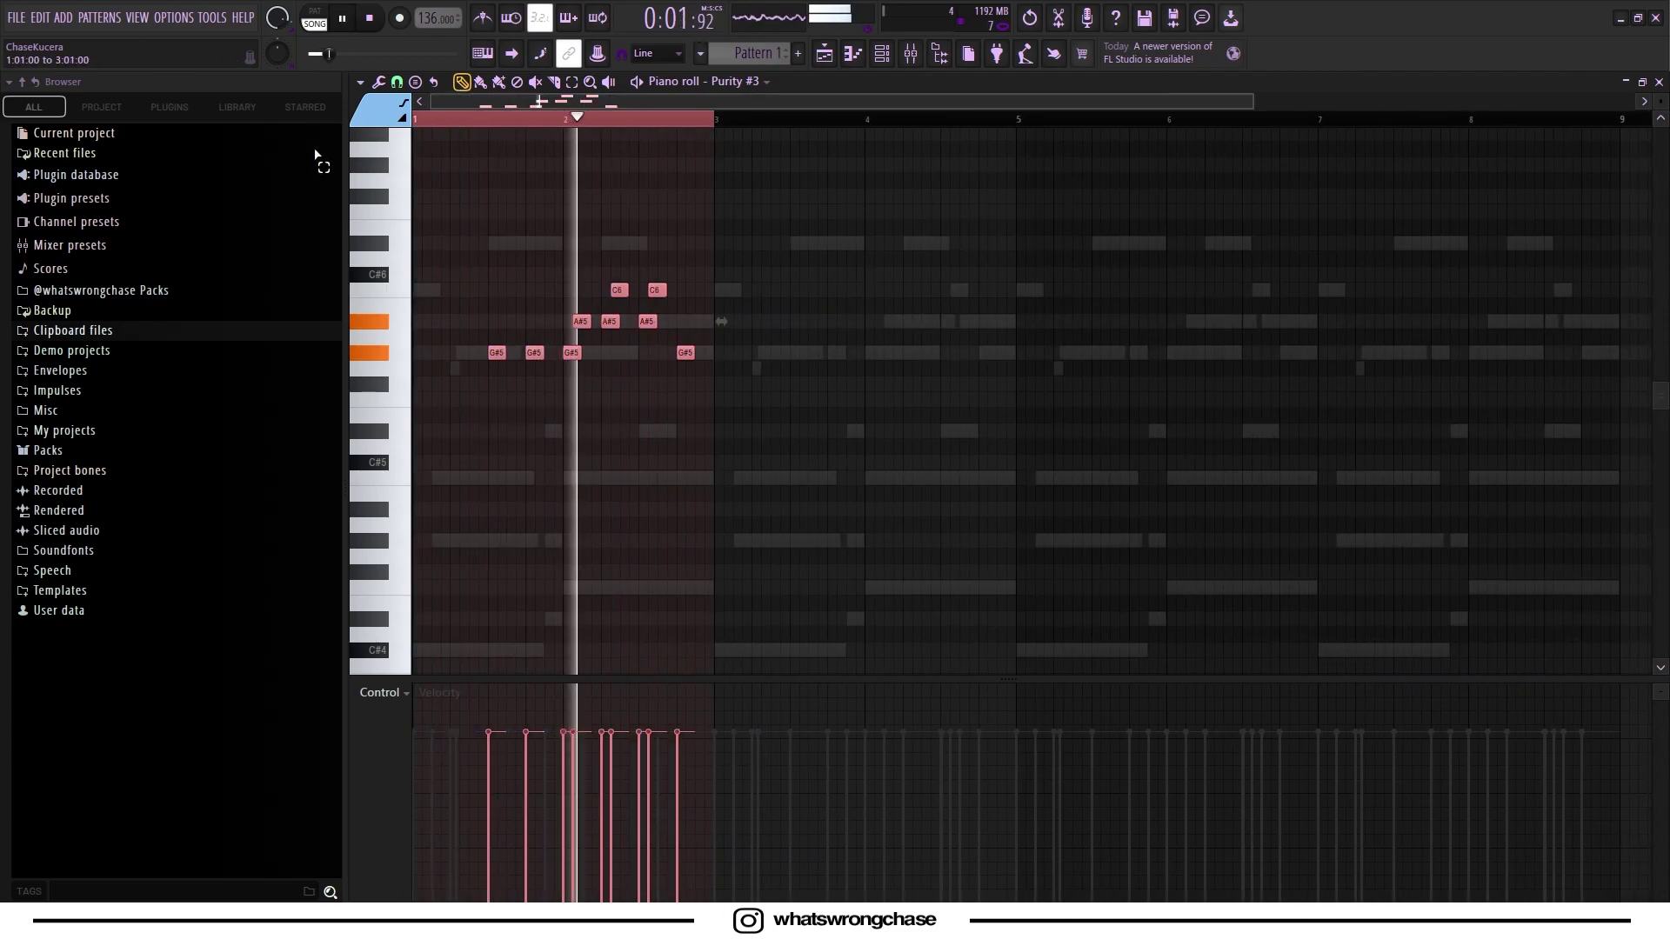
key(ctrl+b)
key(ctrl+b)
key(ctrl+b)
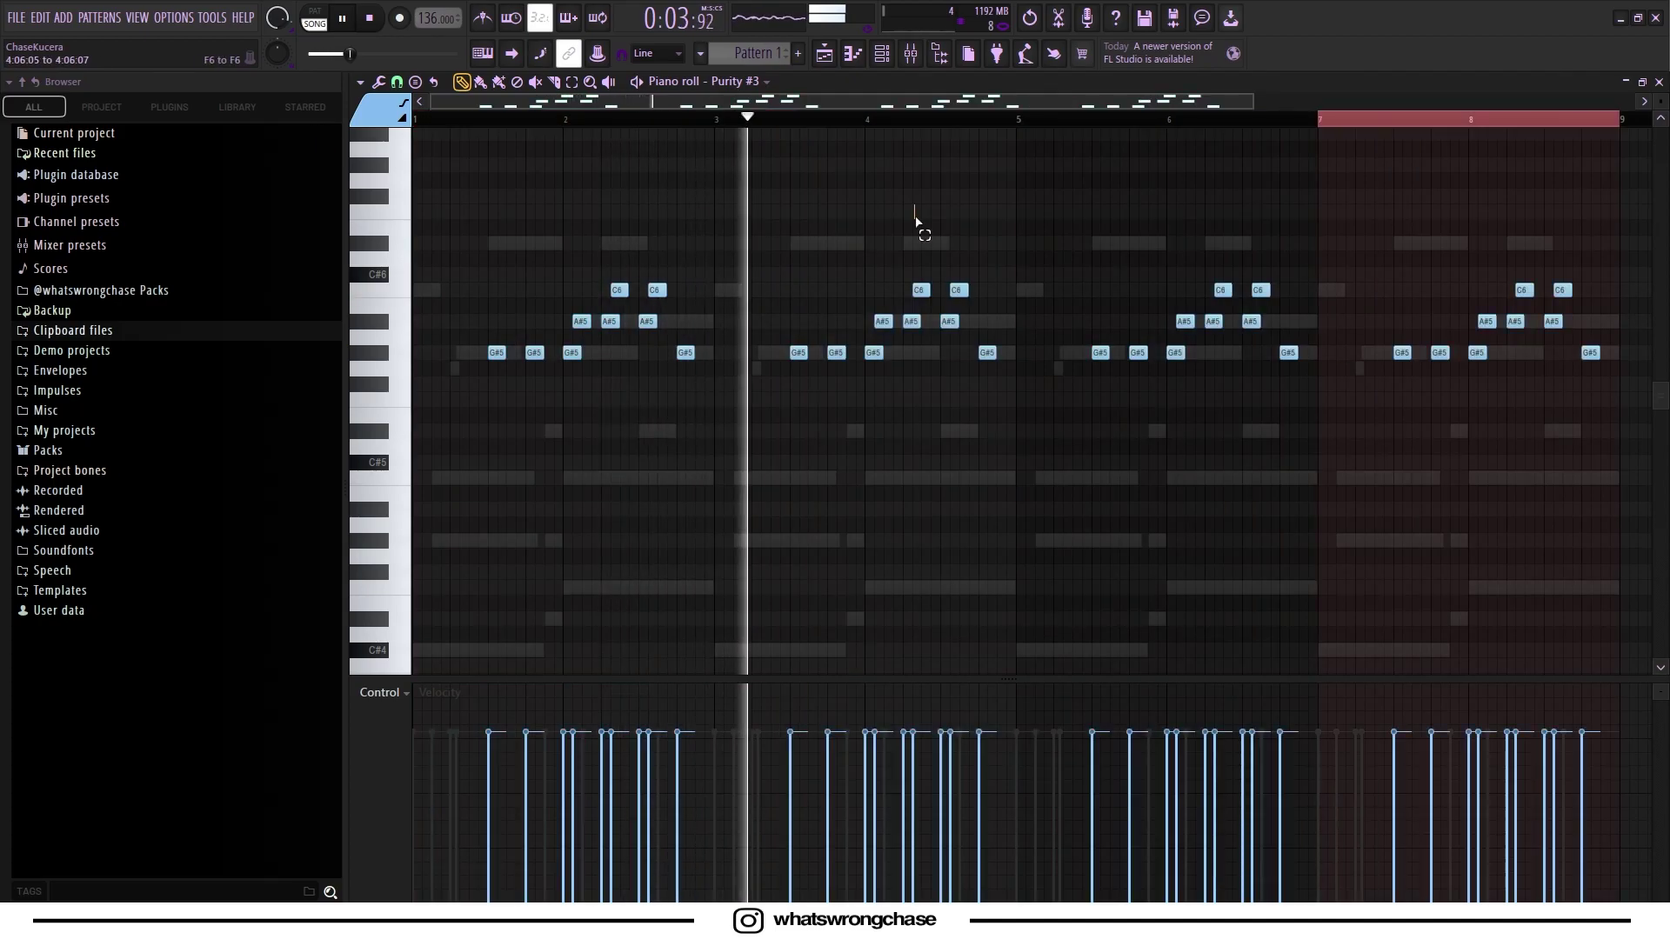
scroll(1208, 148, down, 2)
key(ctrl+d)
Vary the phrase ending in bar 4 by raising its last C6 to D#6 and placing an A#5 before the final G#5.
scroll(776, 313, up, 2)
drag(880, 291, 890, 243)
drag(923, 352, 930, 311)
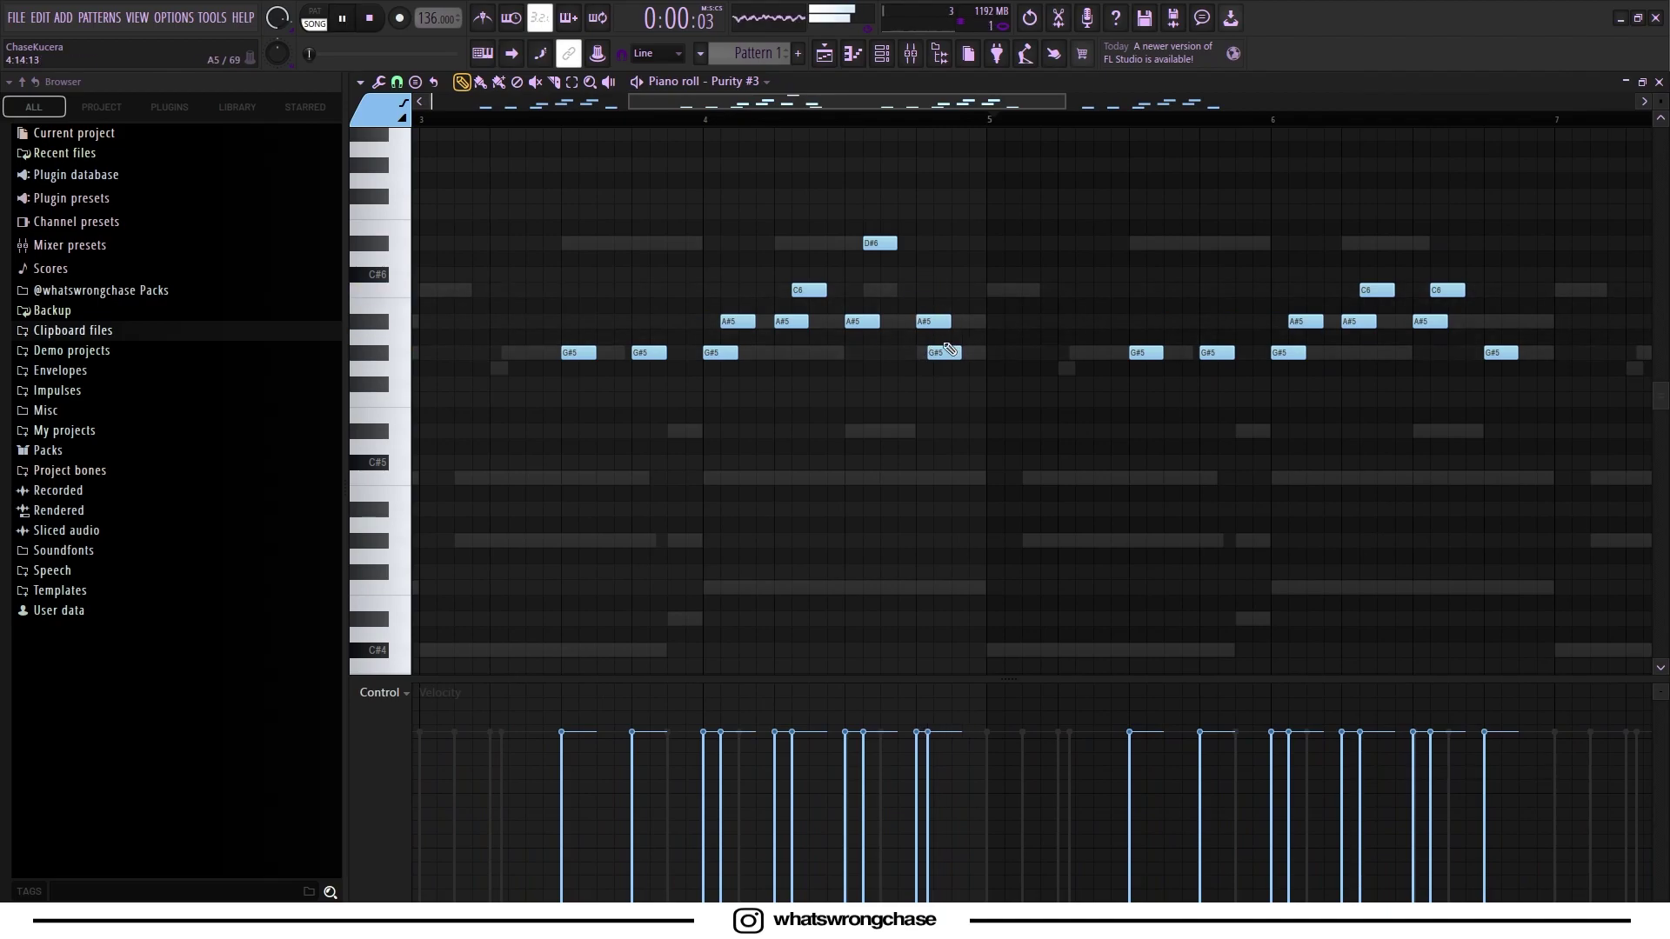
Replace the counter-melody in bars 5 to 8 with a duplicate of bars 1 to 4.
scroll(934, 280, down, 3)
drag(1401, 438, 956, 240)
key(Delete)
drag(911, 129, 417, 130)
key(ctrl+b)
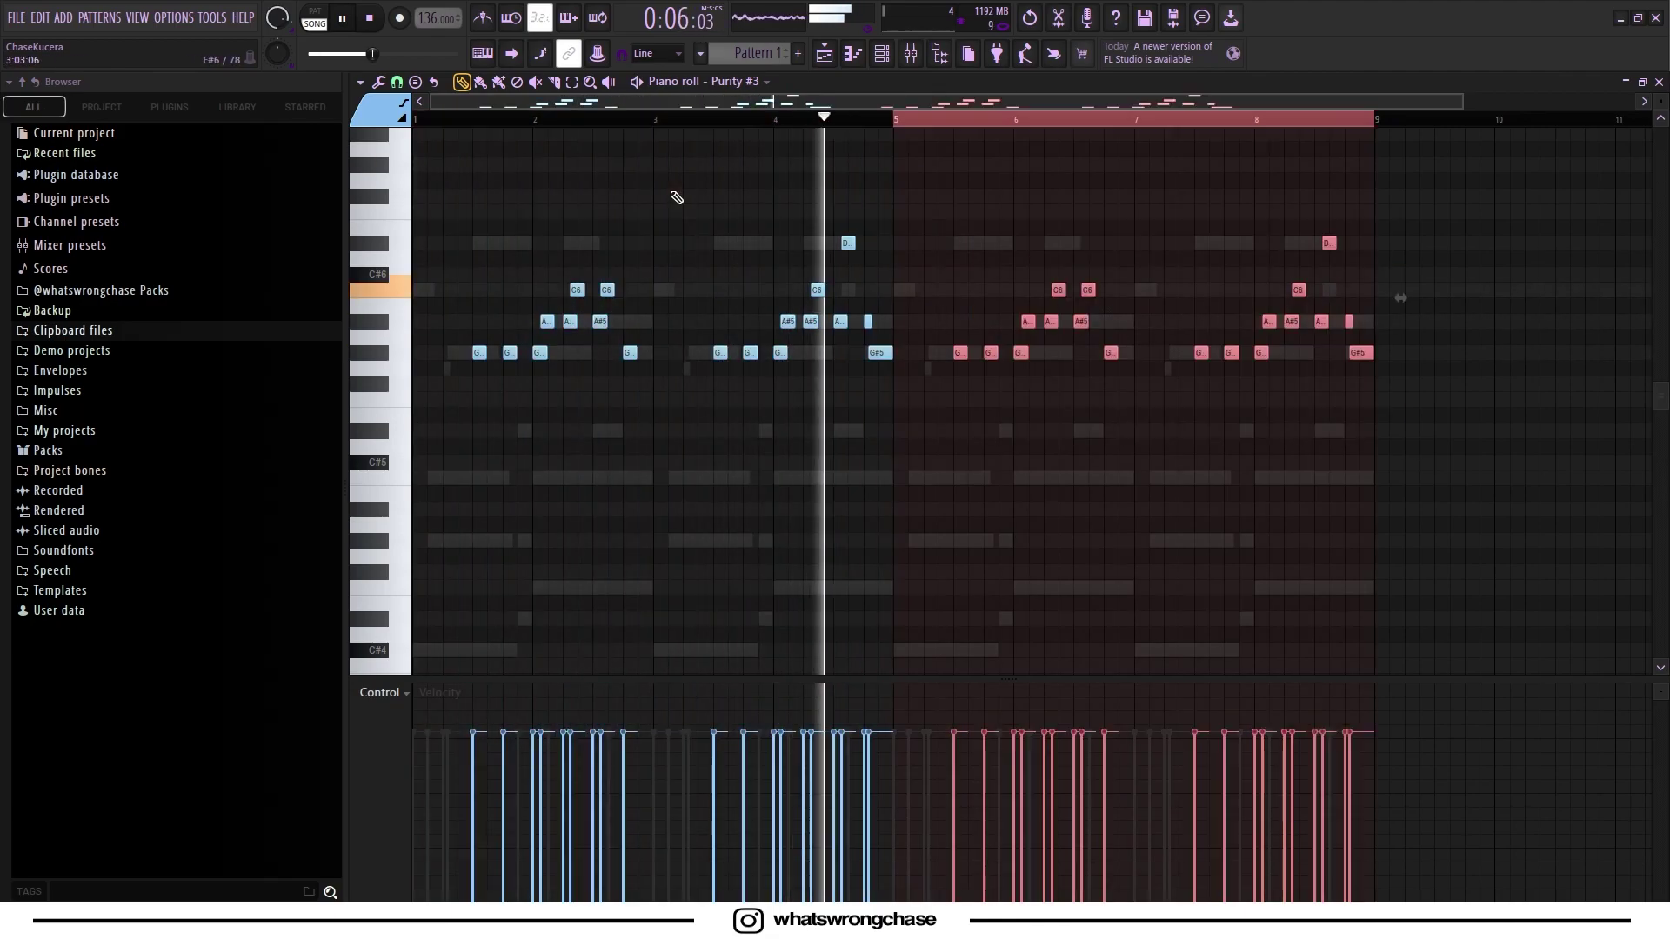
ctrl+click(960, 125)
scroll(951, 246, up, 2)
scroll(951, 246, down, 3)
Add a Serum channel and paste the main Purity notes into it.
click(882, 54)
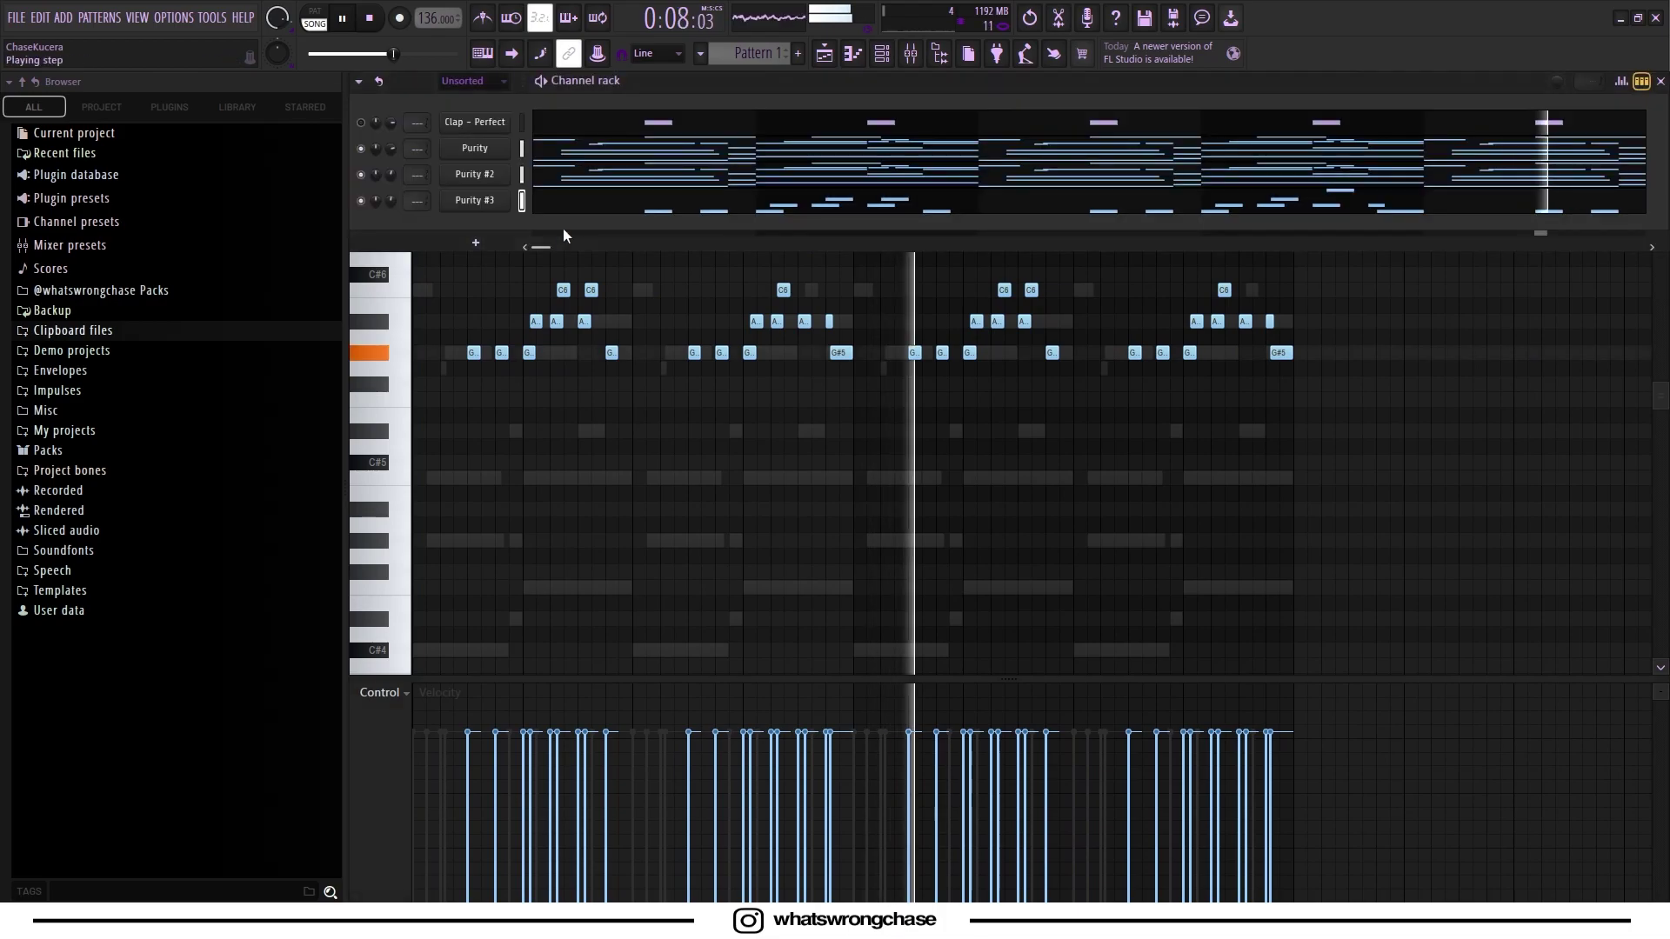
click(479, 202)
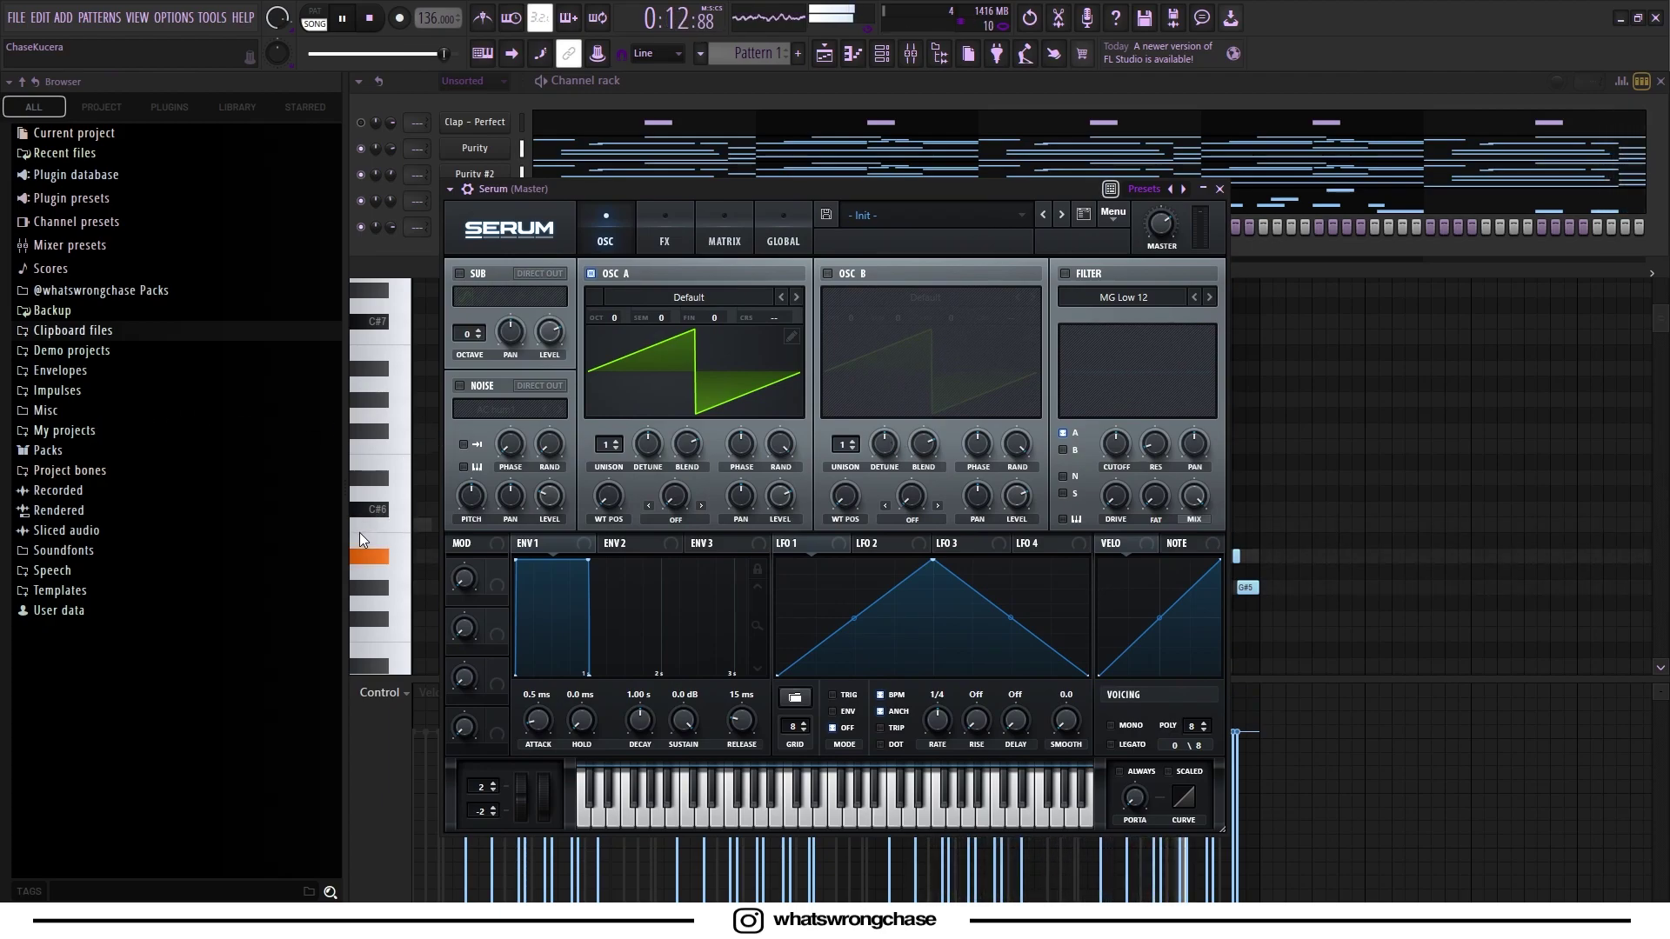
key(space)
key(Escape)
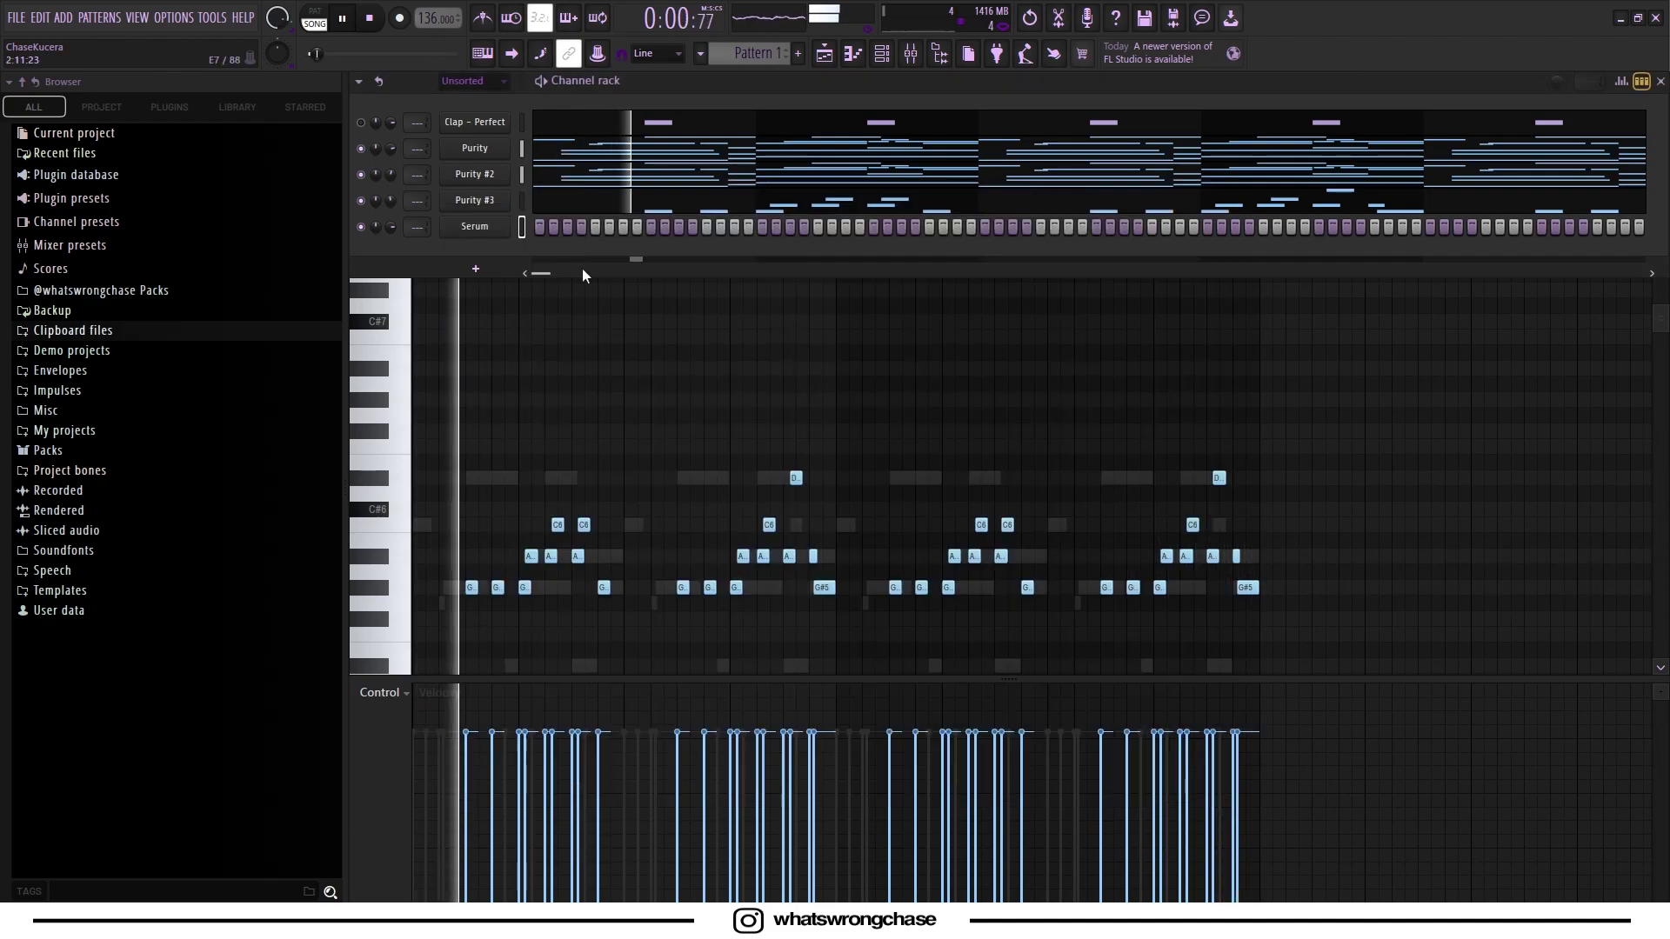
key(ctrl+v)
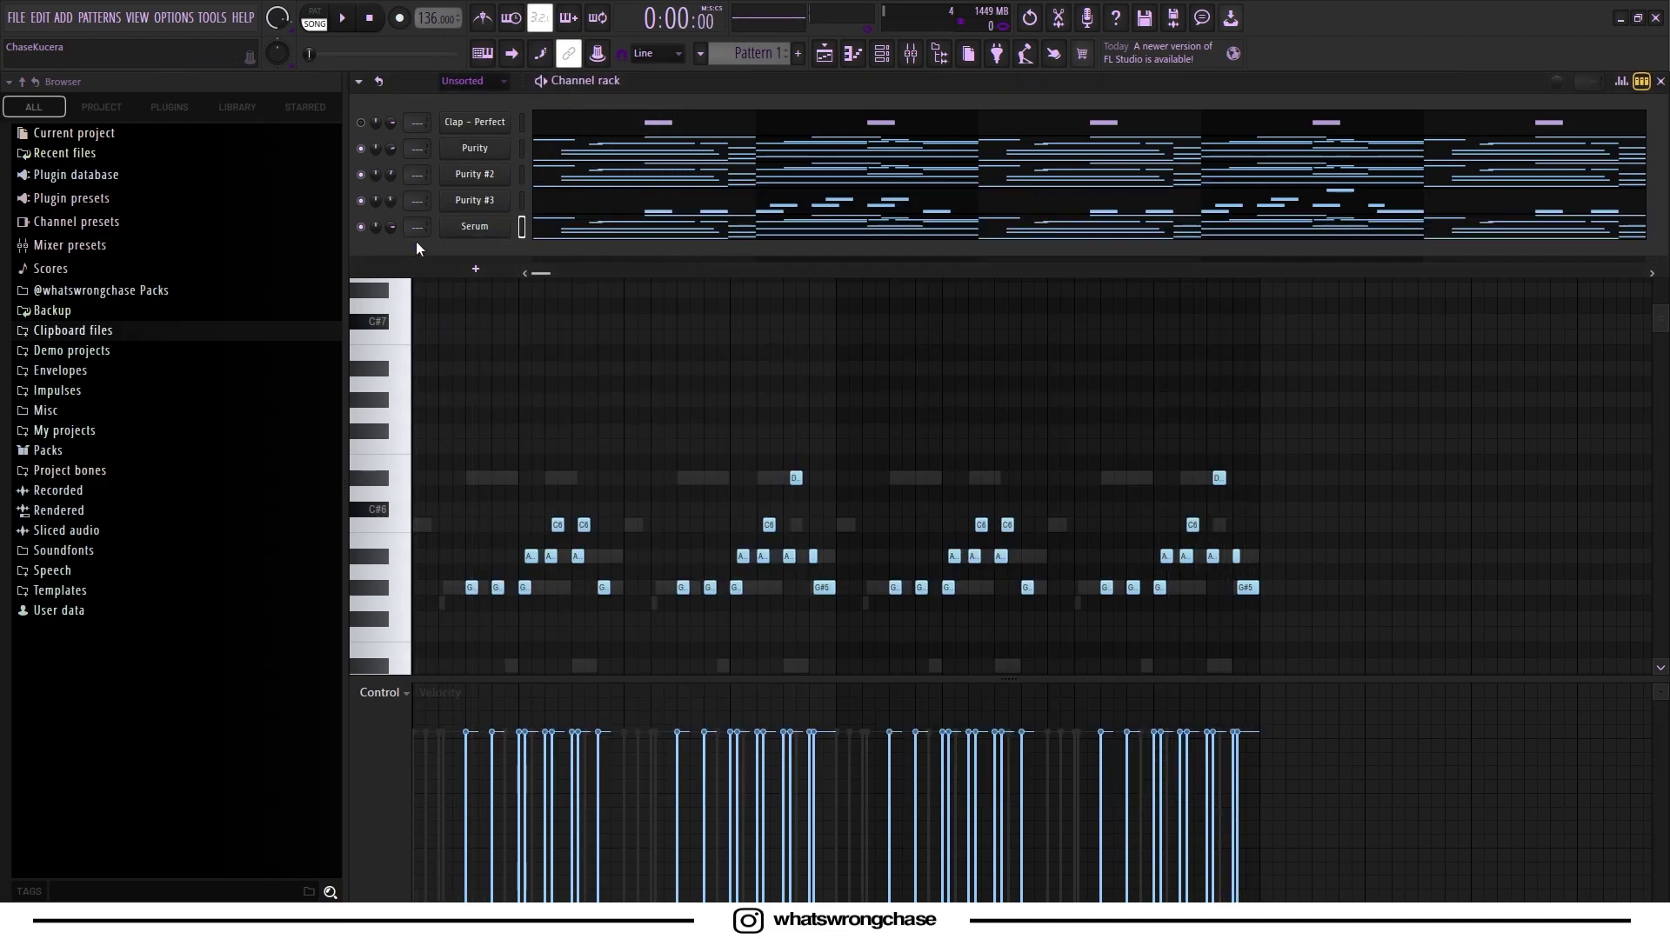
Route the three Purity channels and Serum to their own mixer tracks, 1 to 4.
key(F9)
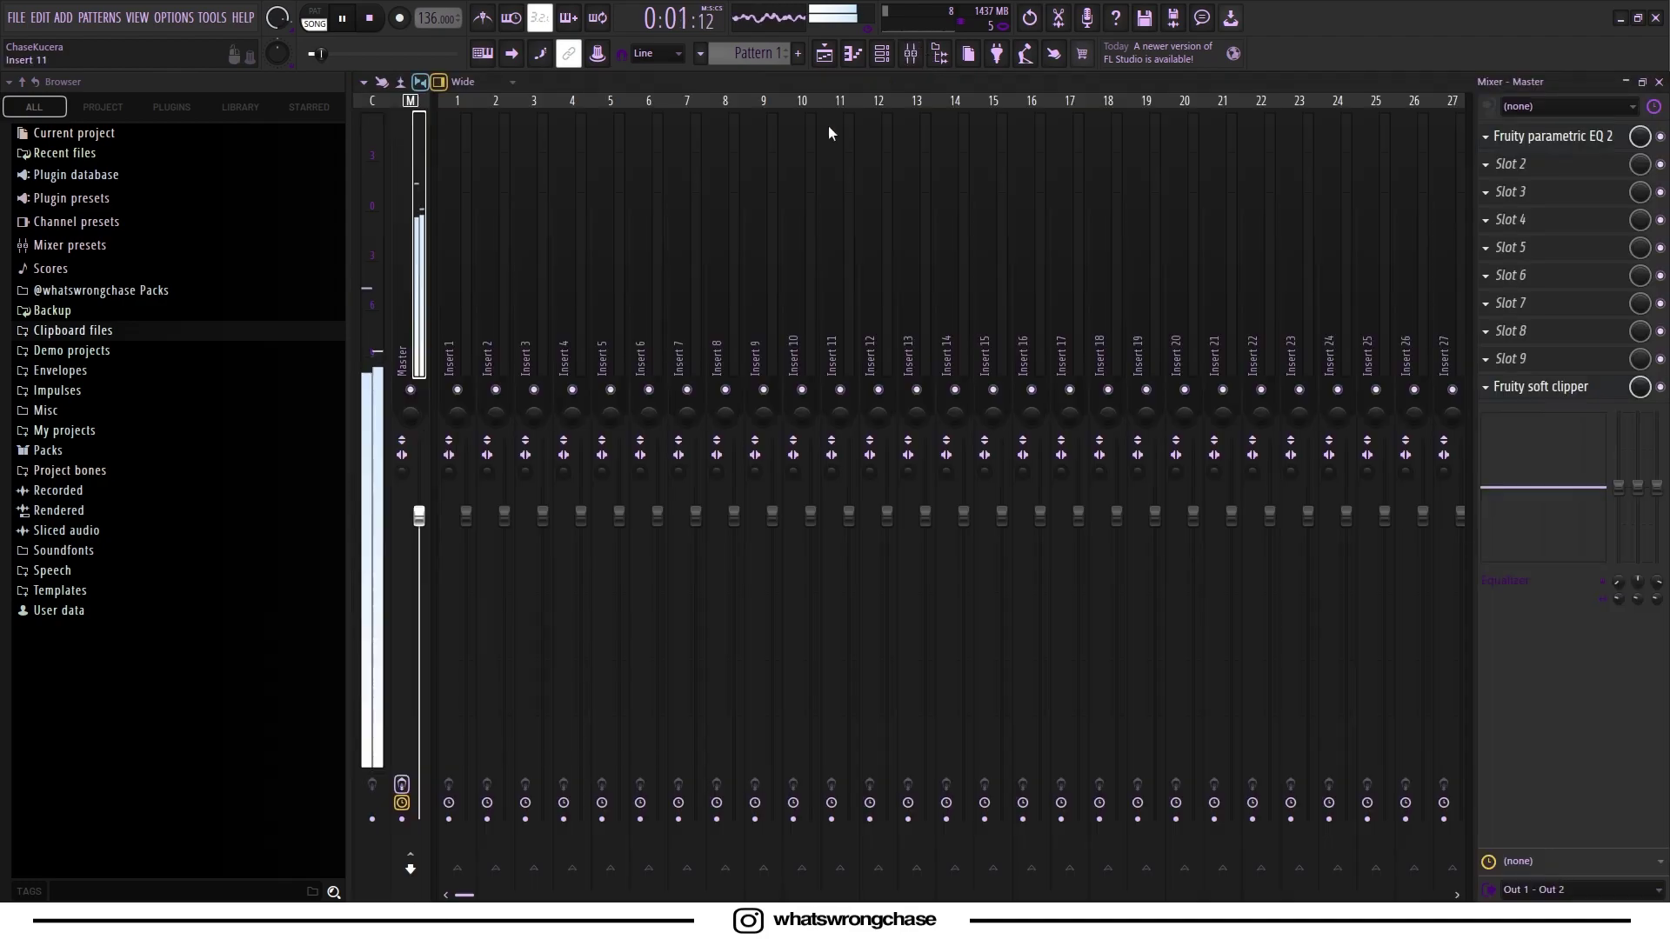
click(900, 49)
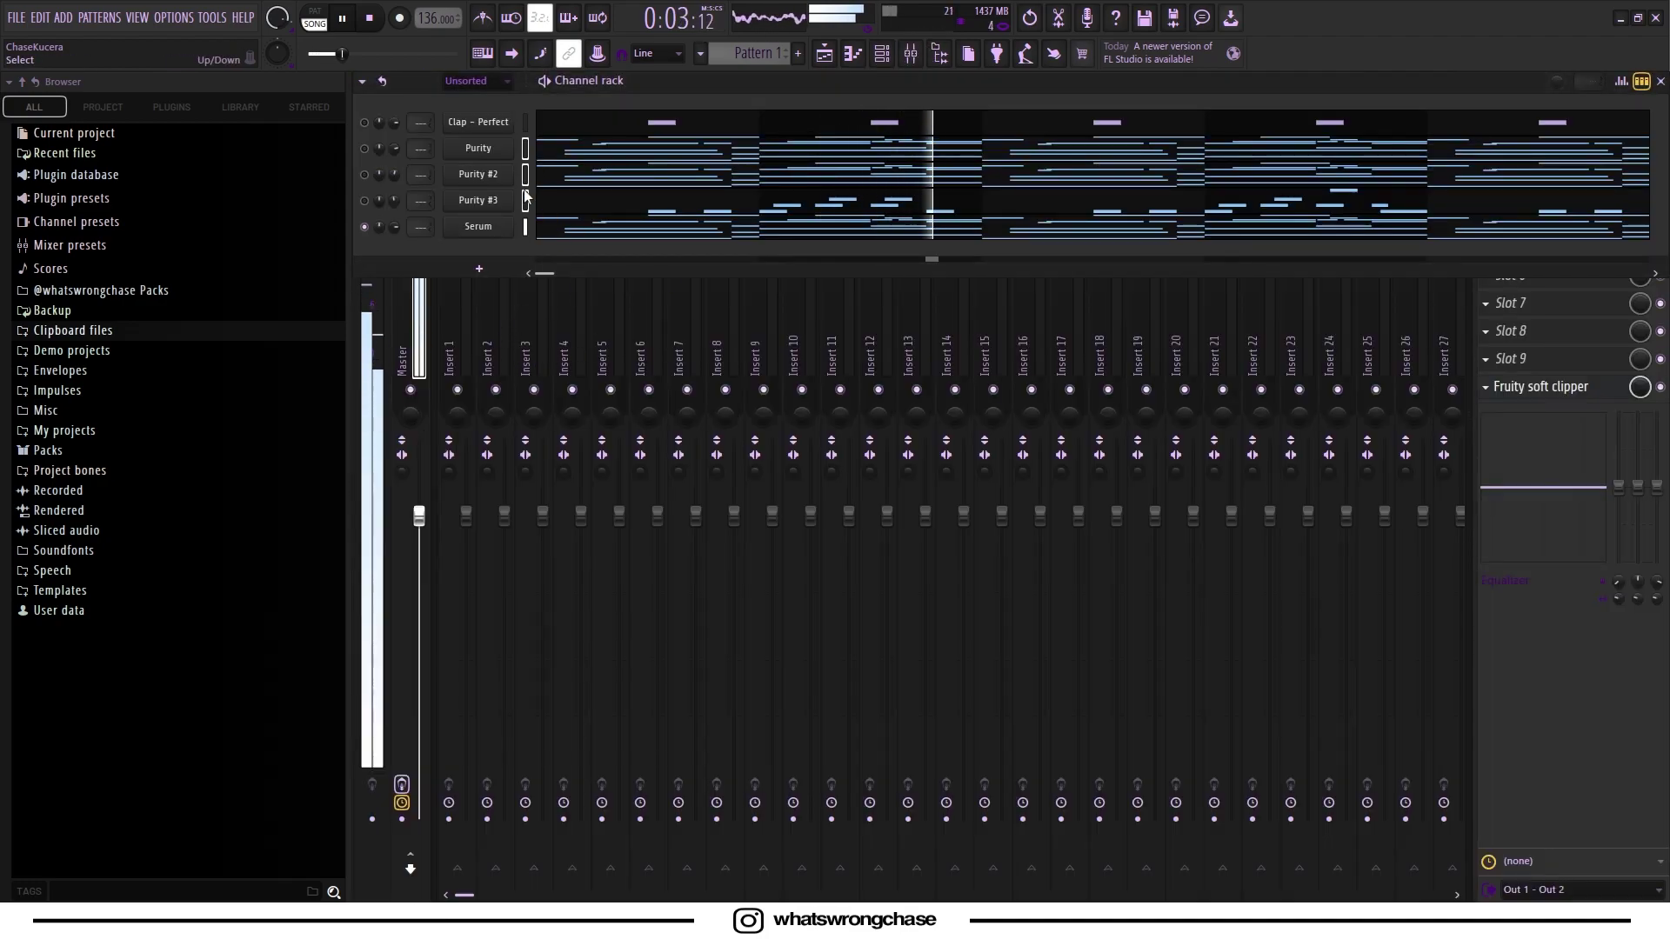
key(ctrl+l)
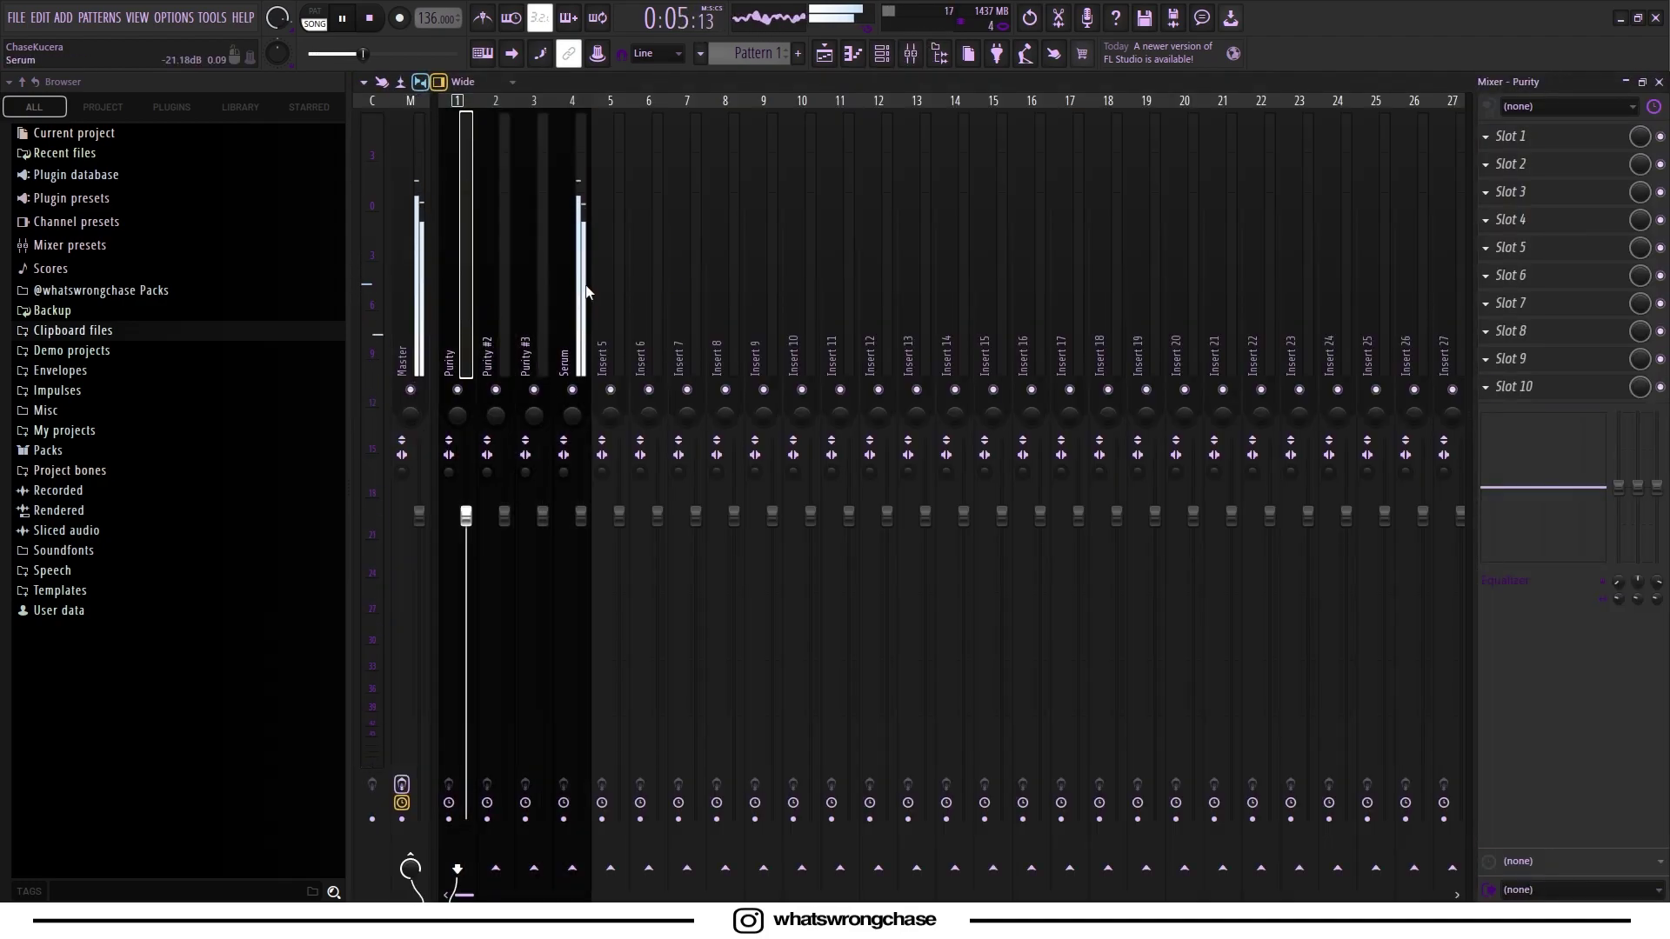
Add ShaperBox 3 to the Serum mixer track with the saved preset Filter - x8.
click(581, 286)
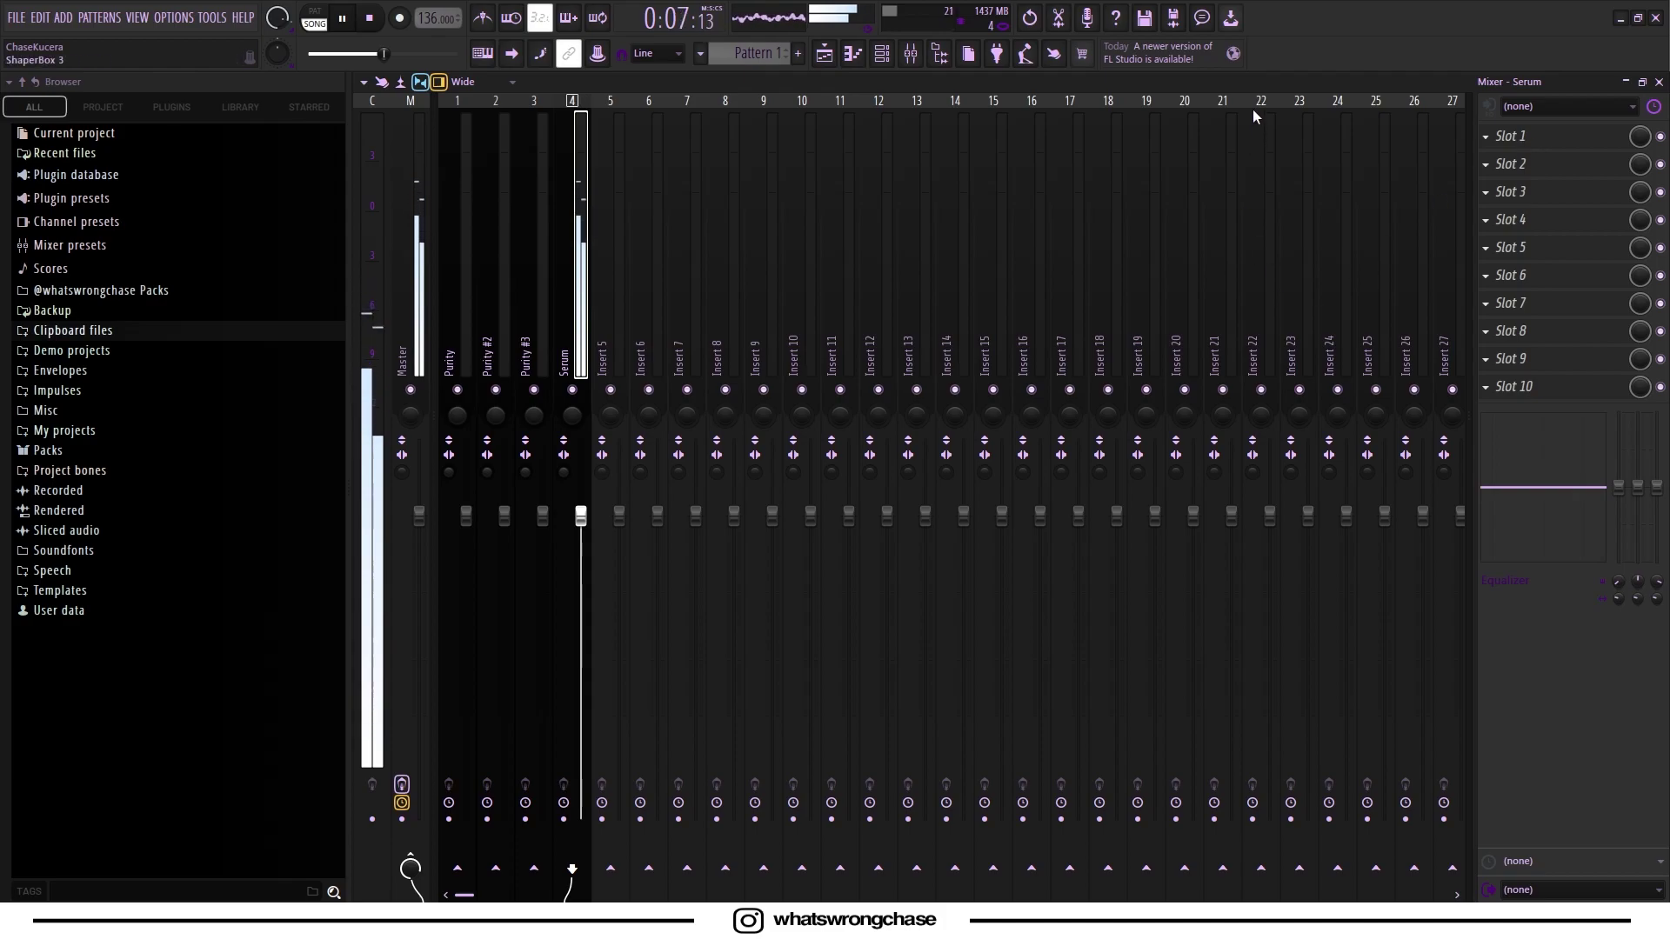
drag(887, 155, 797, 163)
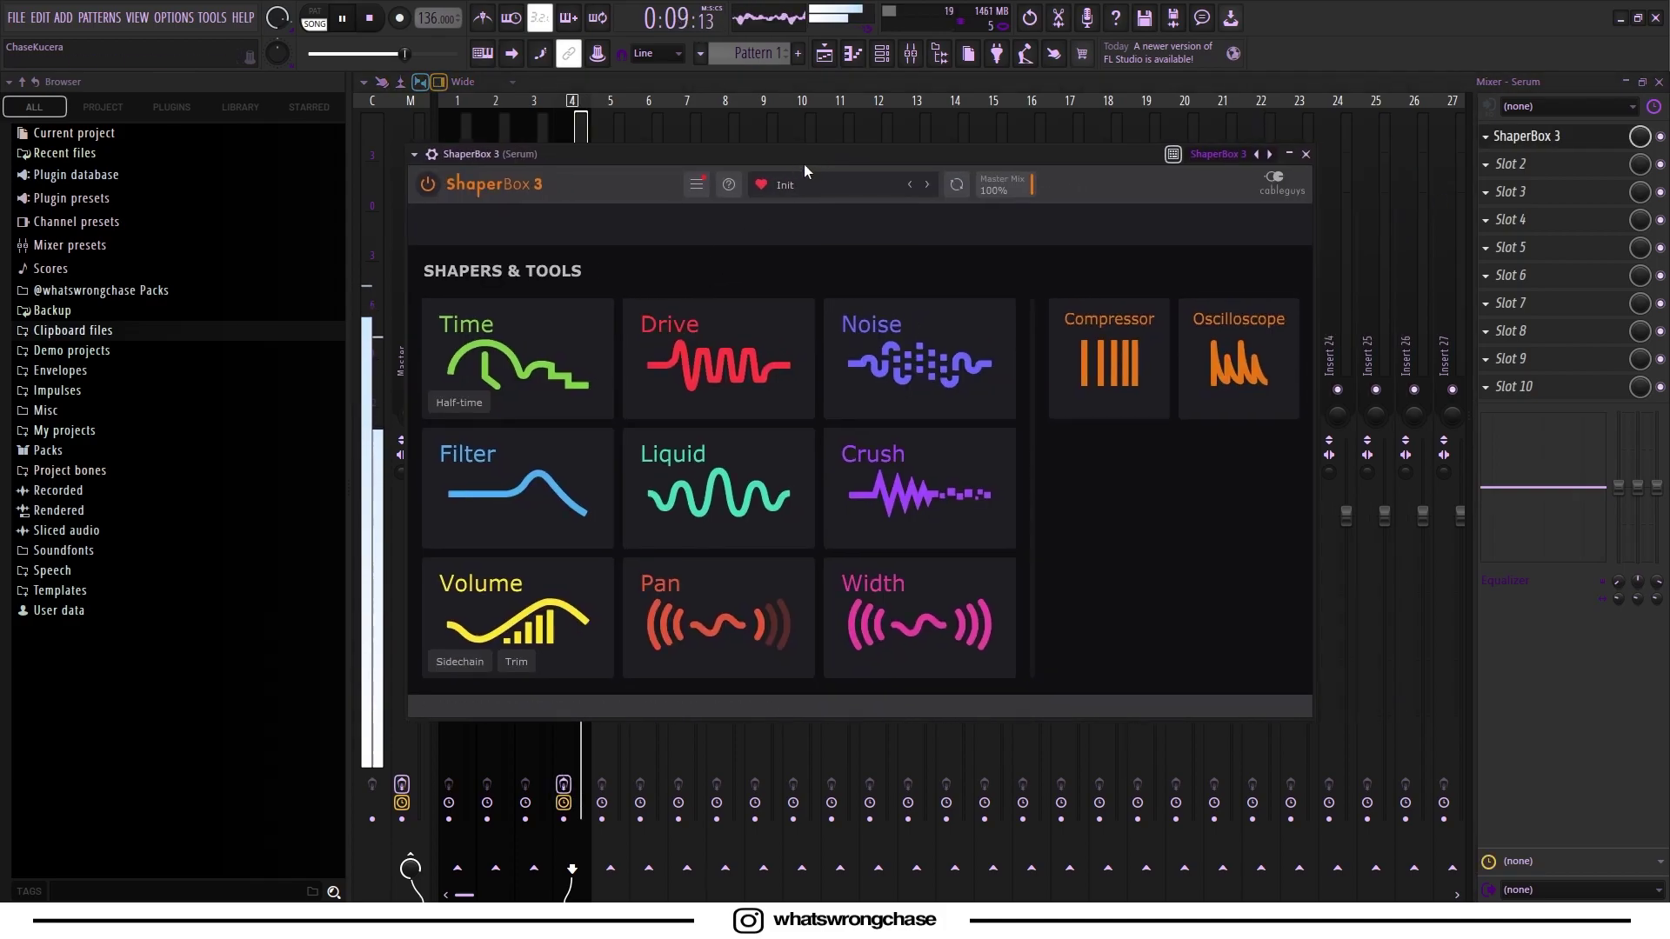
click(882, 180)
click(755, 322)
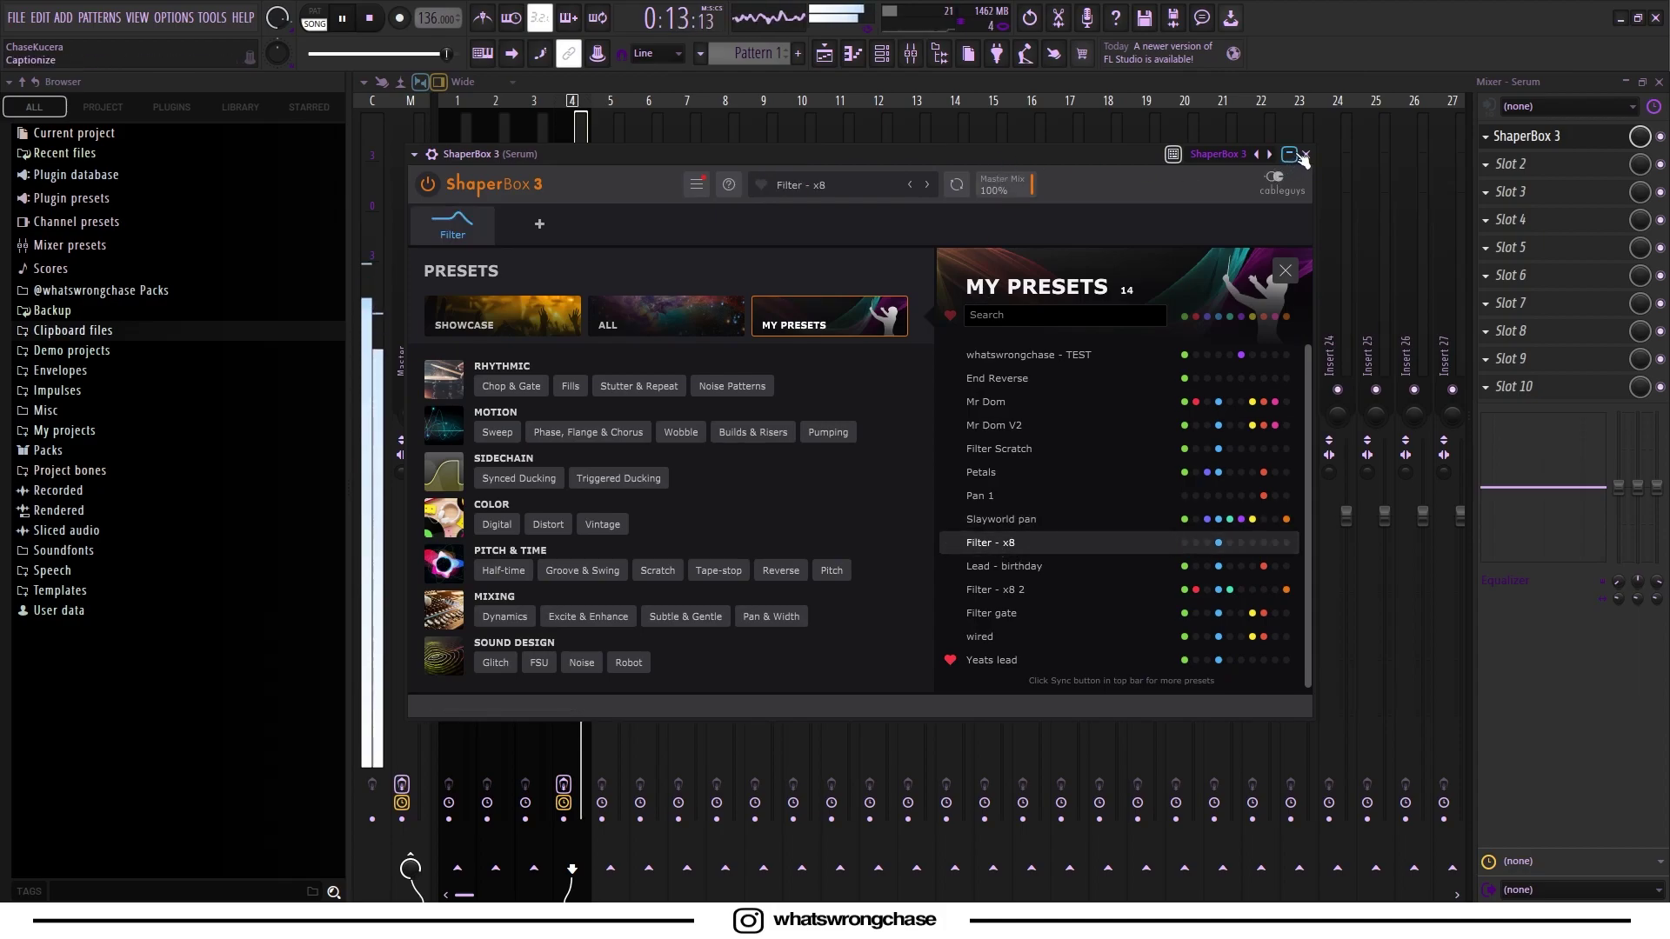
click(1292, 155)
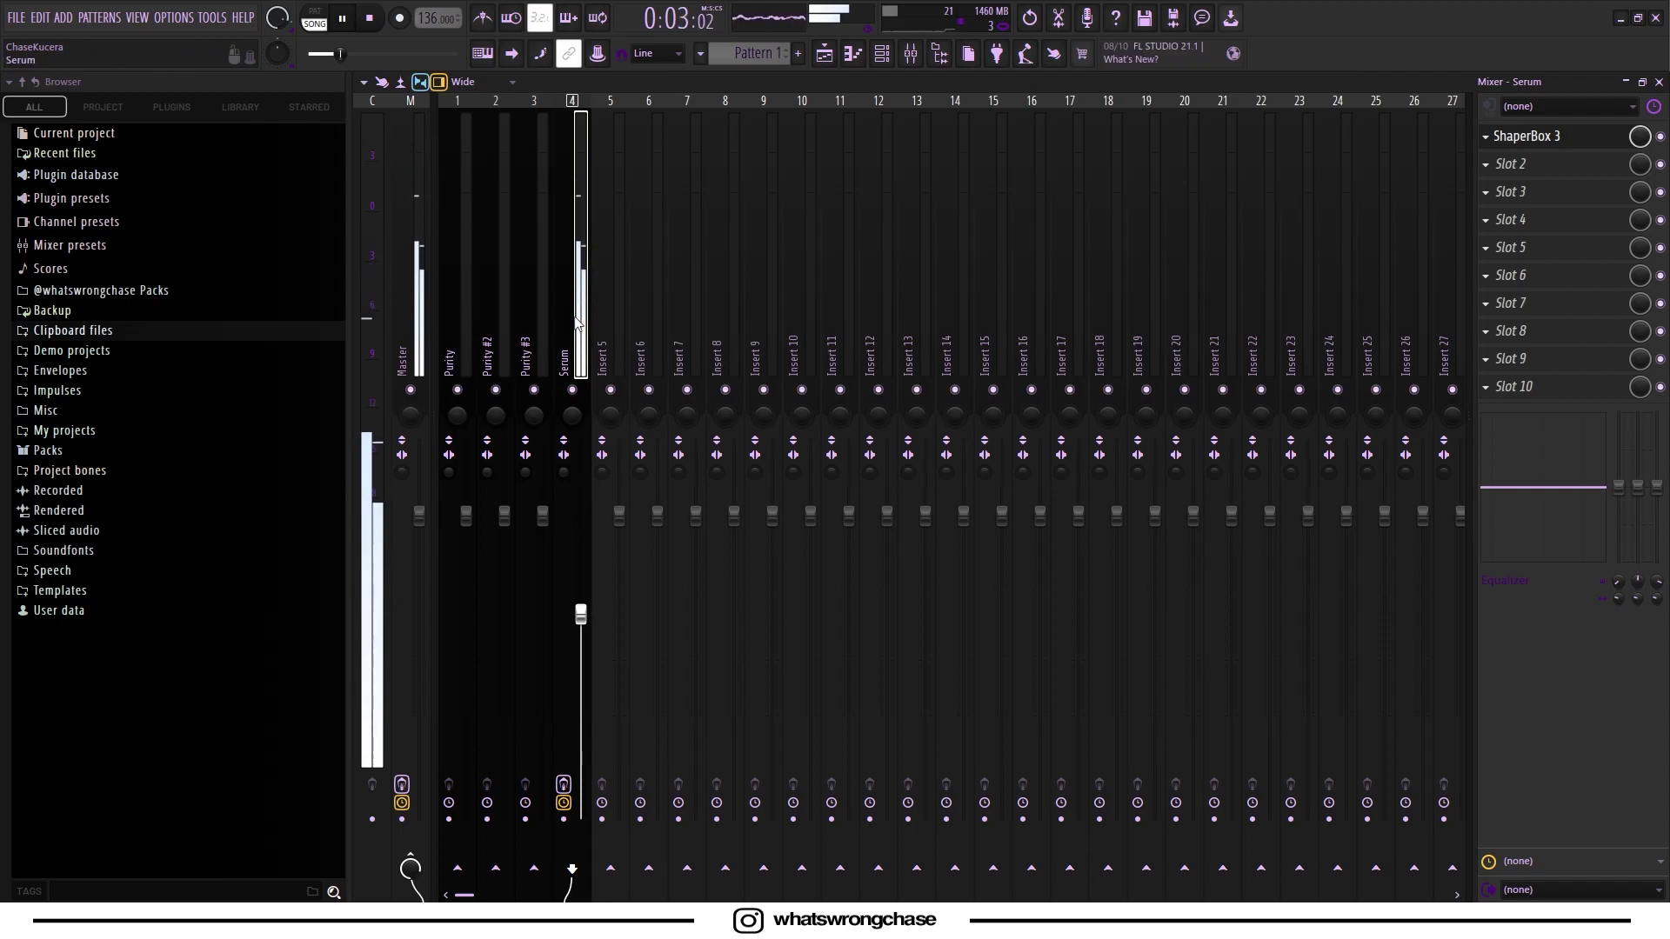
Unmute the three Purity channels and lower the mixer levels of Purity, Purity #3 and Serum.
click(881, 53)
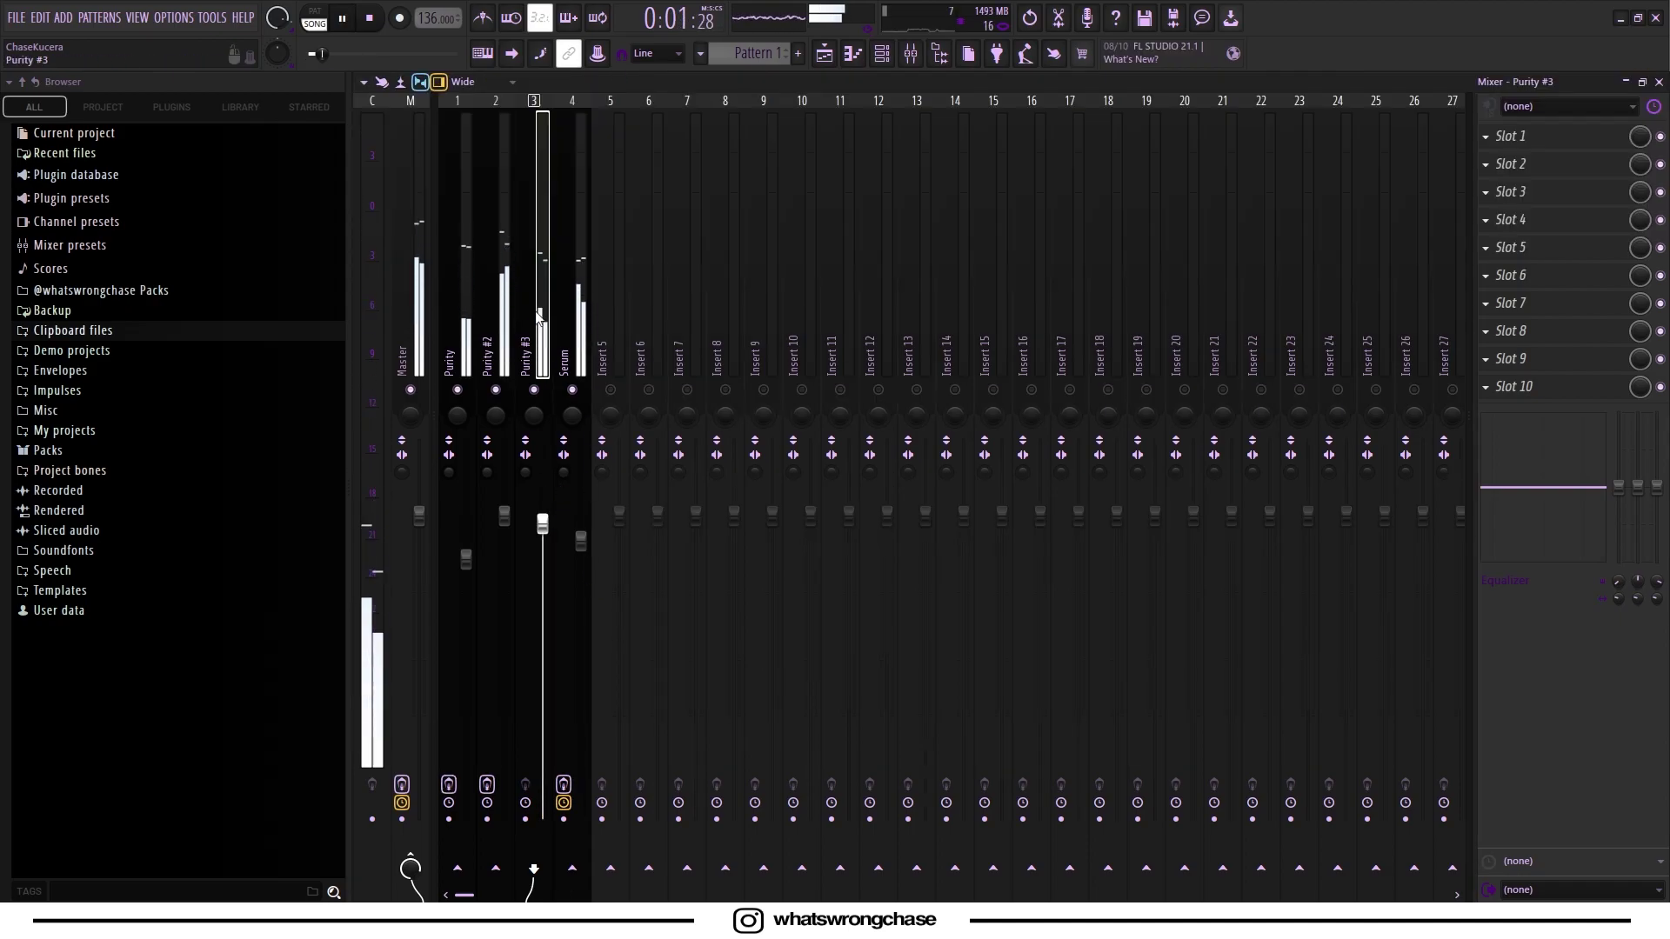
click(870, 57)
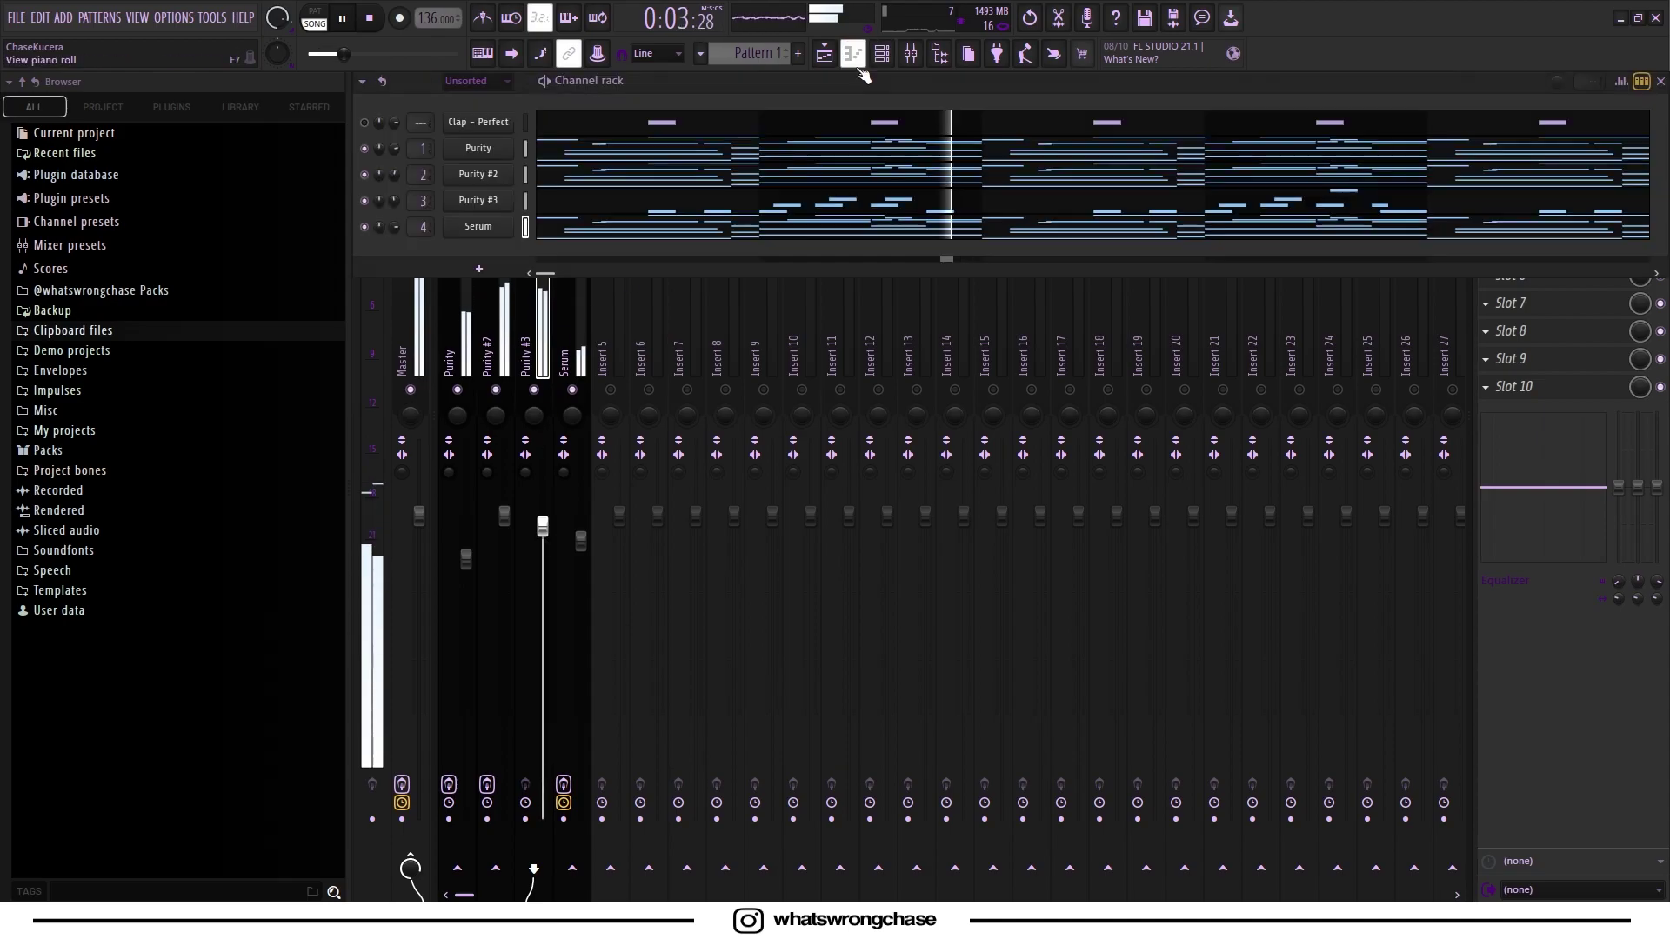
click(479, 200)
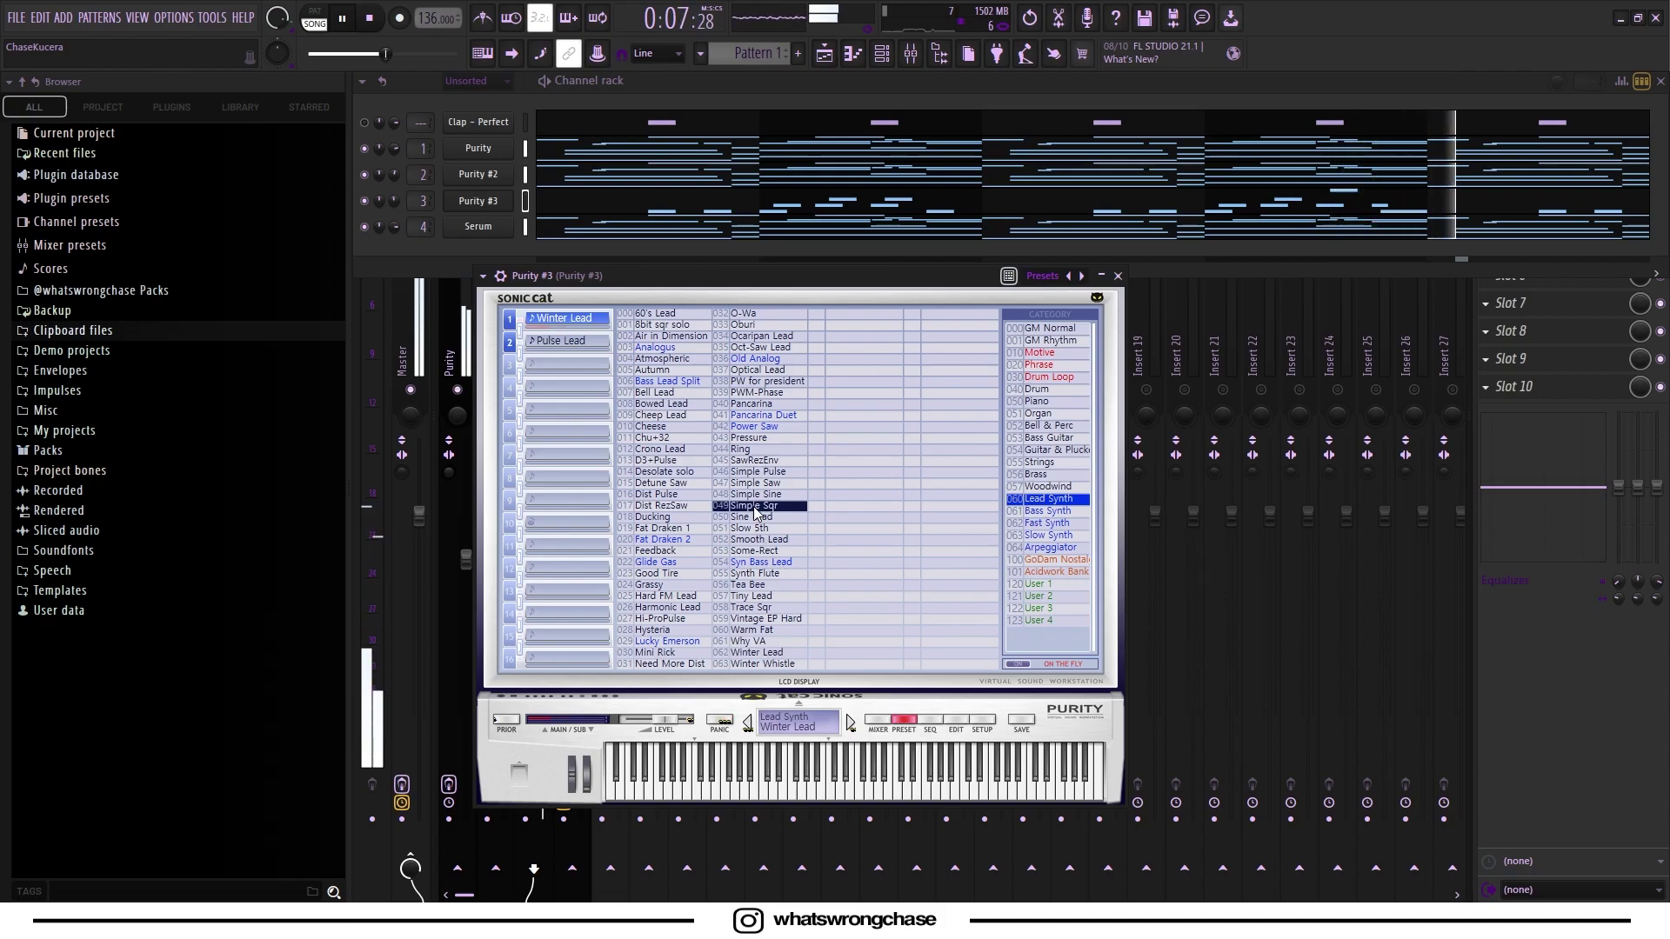
click(1118, 276)
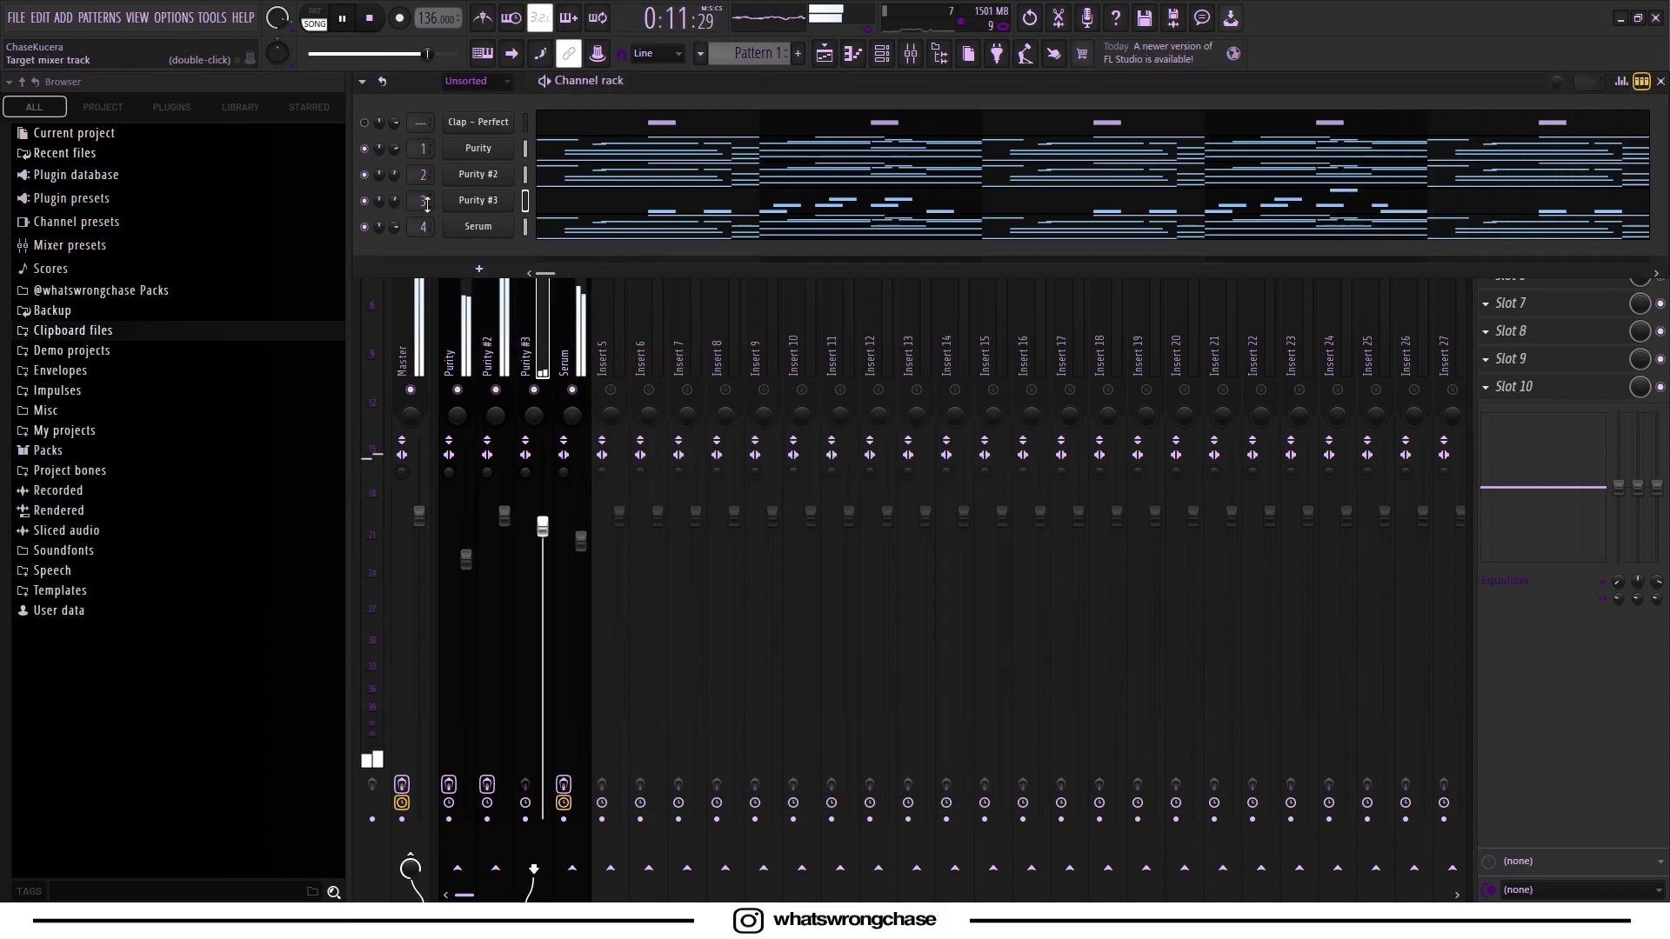
key(F7)
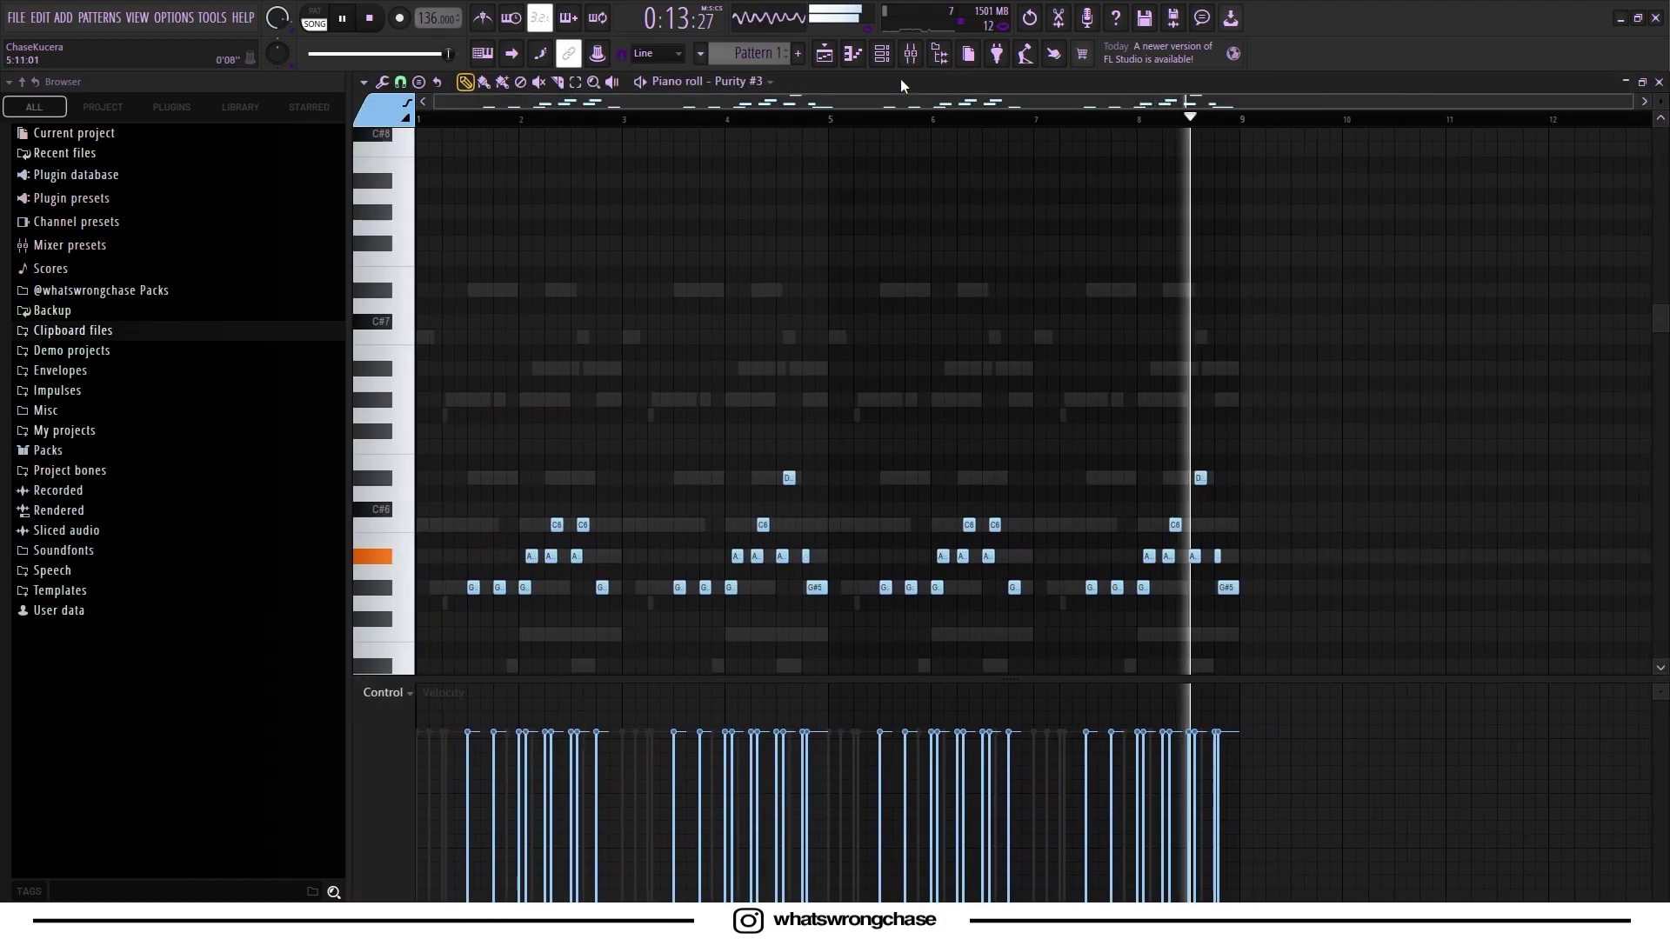
Add a fourth Purity channel and load the Celesta preset from the Bell & Perc category.
key(F6)
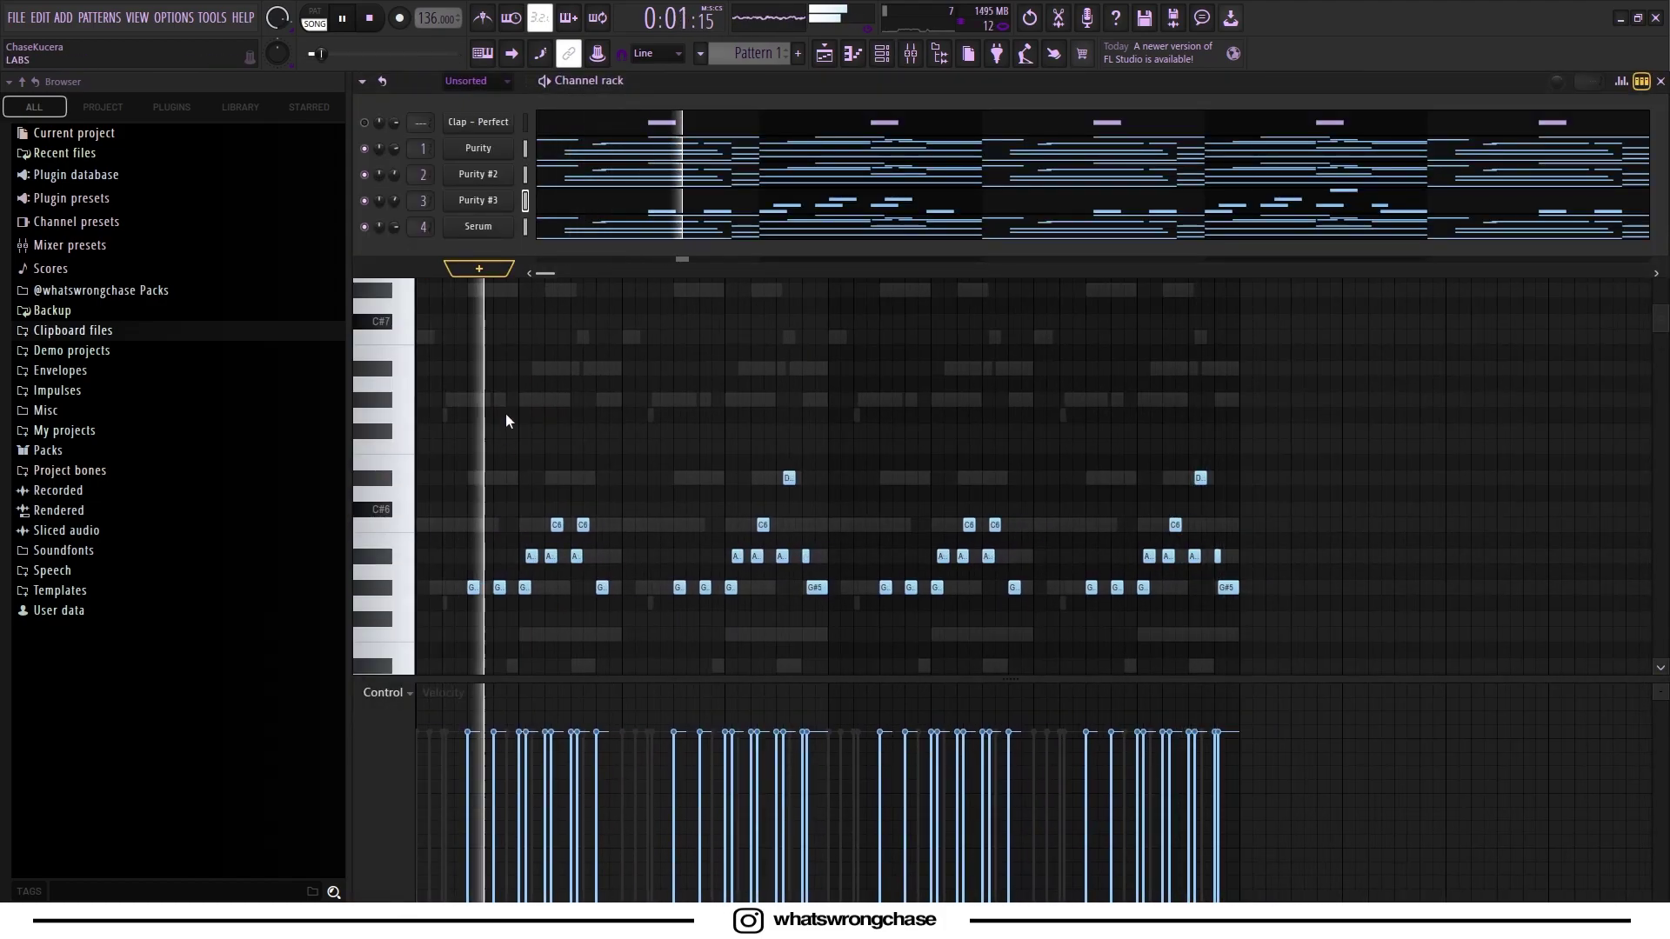
click(633, 429)
drag(820, 323, 760, 212)
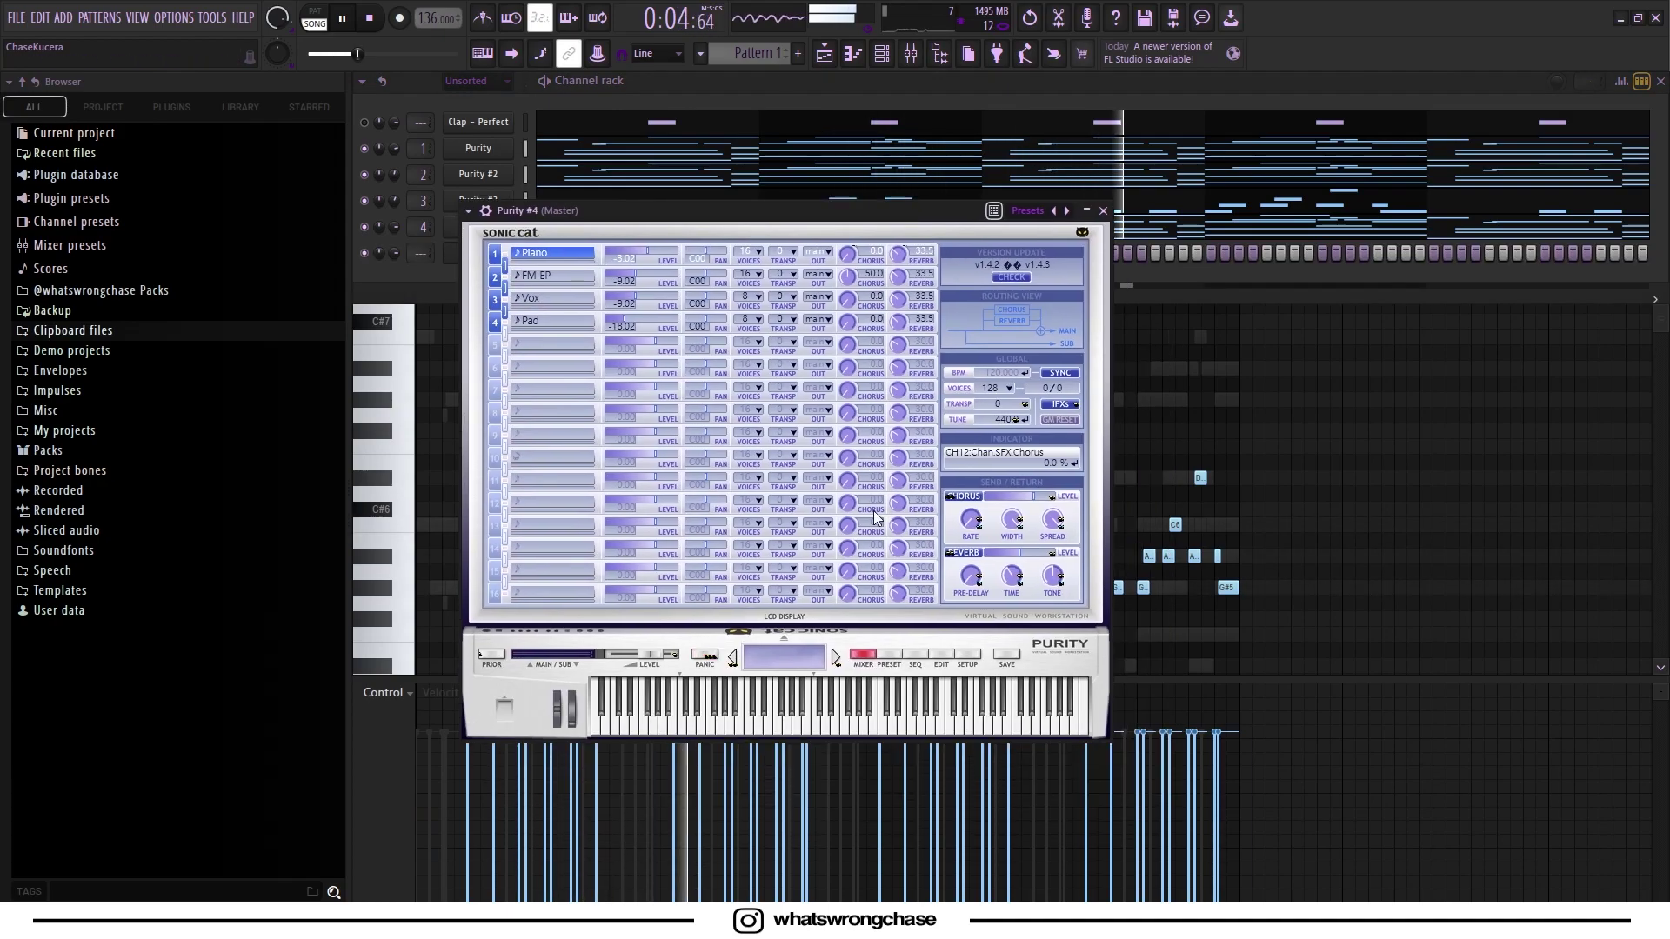
click(887, 656)
click(1037, 421)
click(1037, 363)
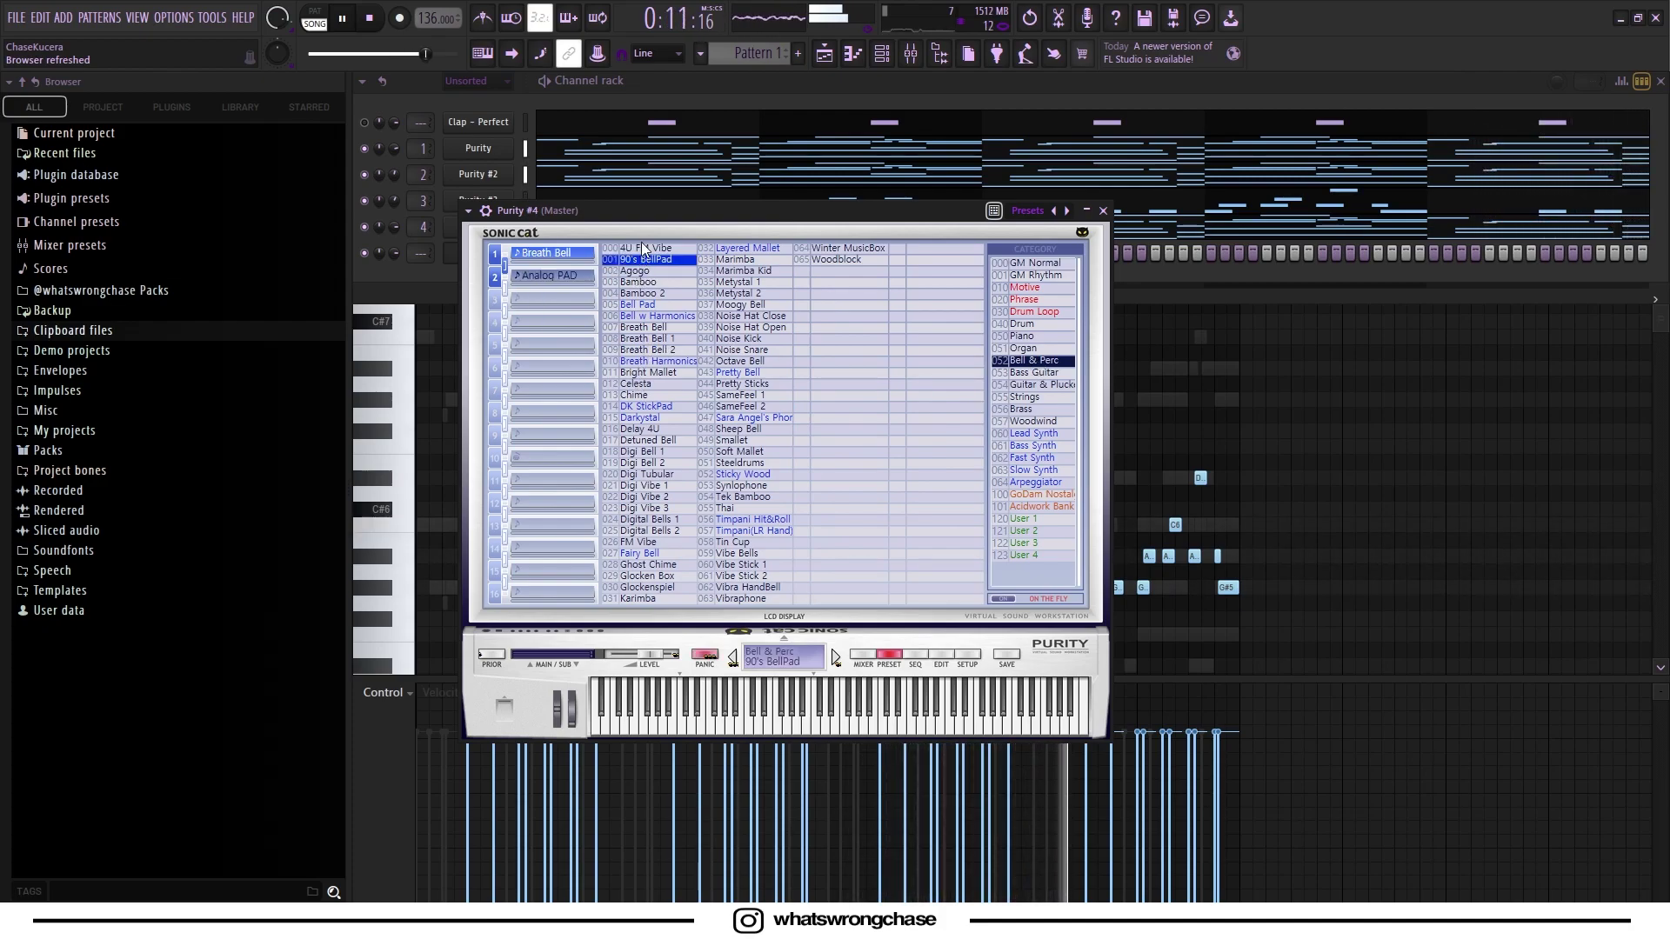
click(639, 304)
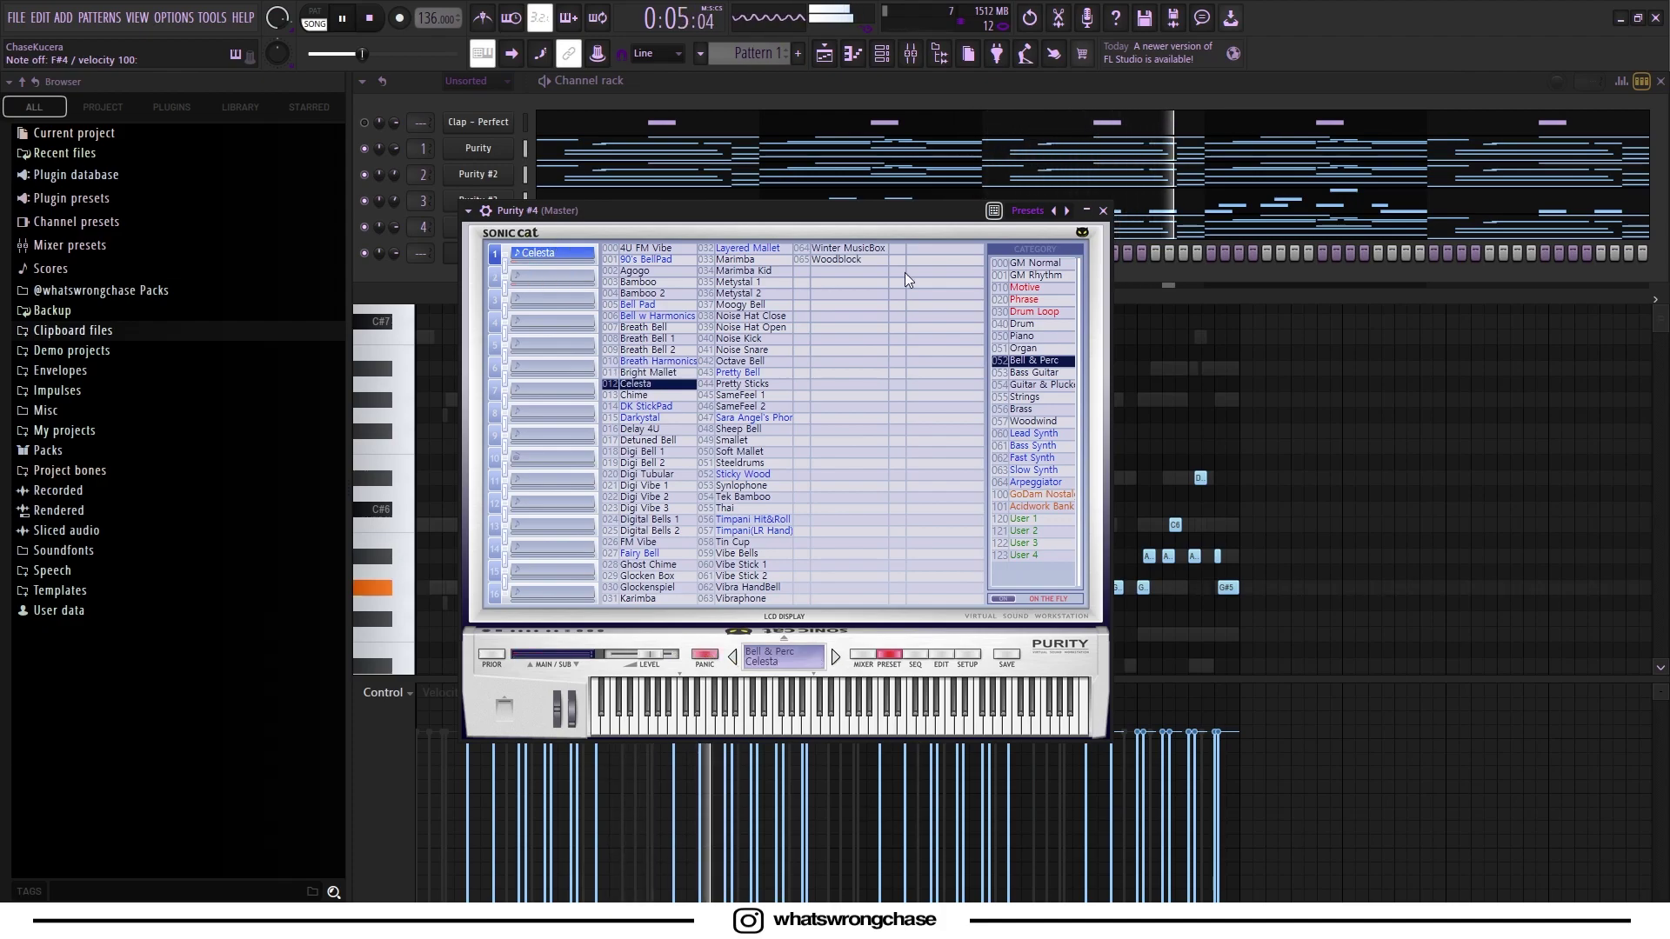
click(1102, 211)
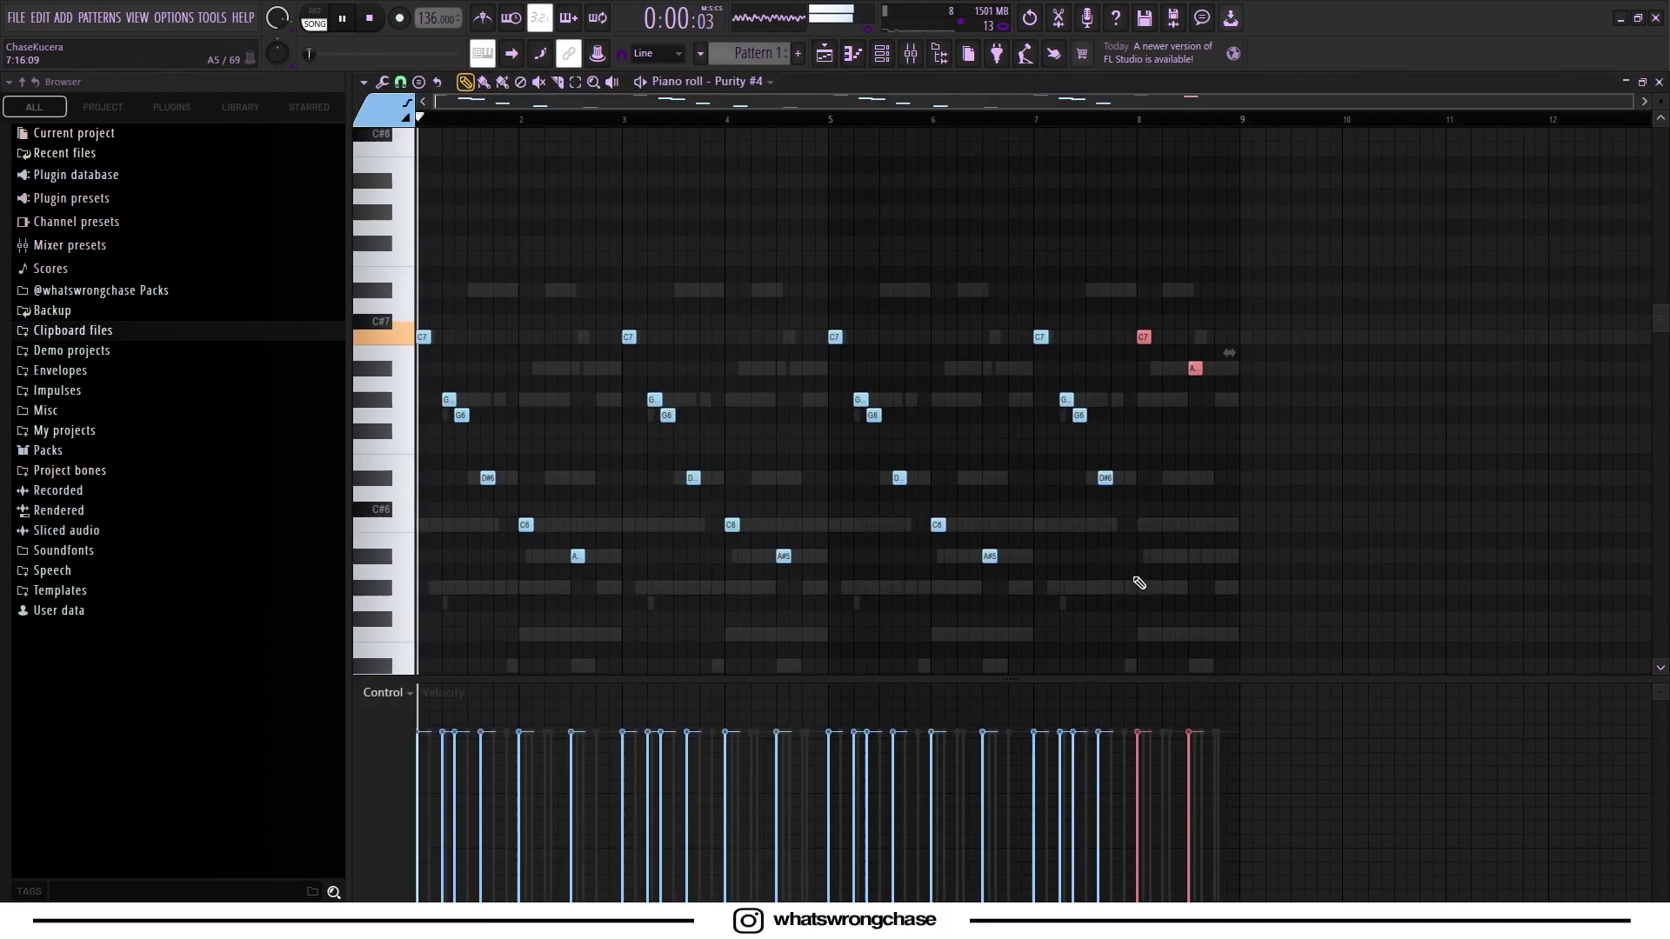
Raise the C6 and A#5 notes in bar 4 of Purity #4 by one octave.
drag(837, 511, 715, 592)
key(ctrl+Up)
ctrl+click(822, 539)
scroll(823, 539, up, 1)
Route the Purity #4 channel to mixer track 5.
click(880, 53)
click(910, 53)
click(614, 343)
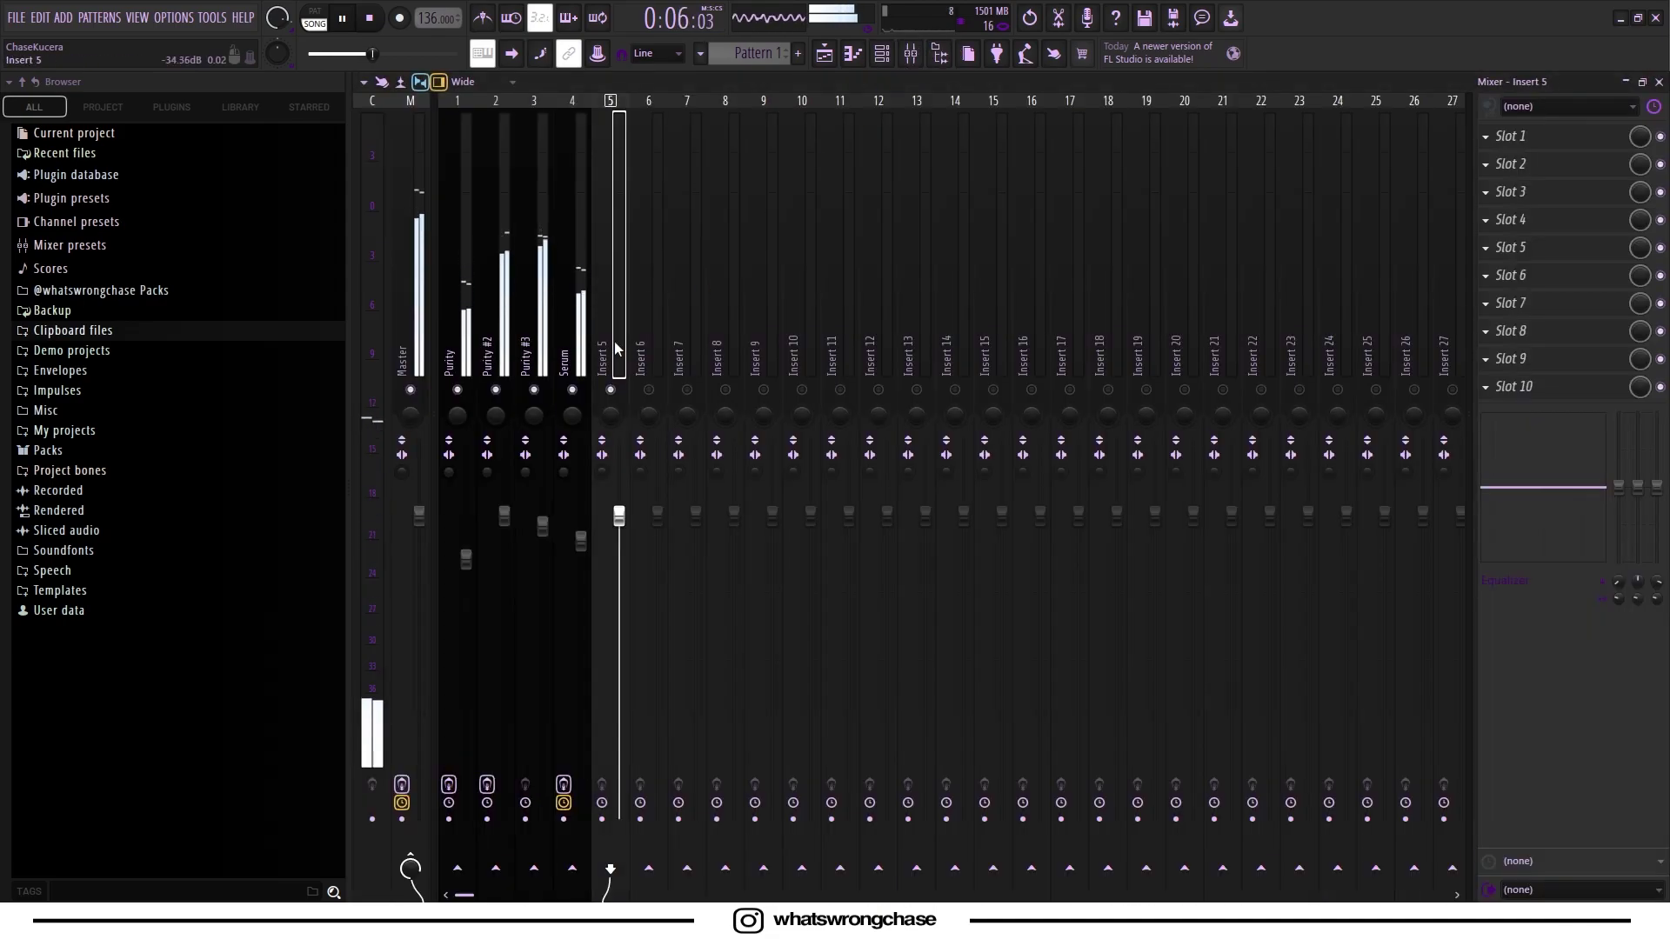
key(ctrl+l)
click(881, 54)
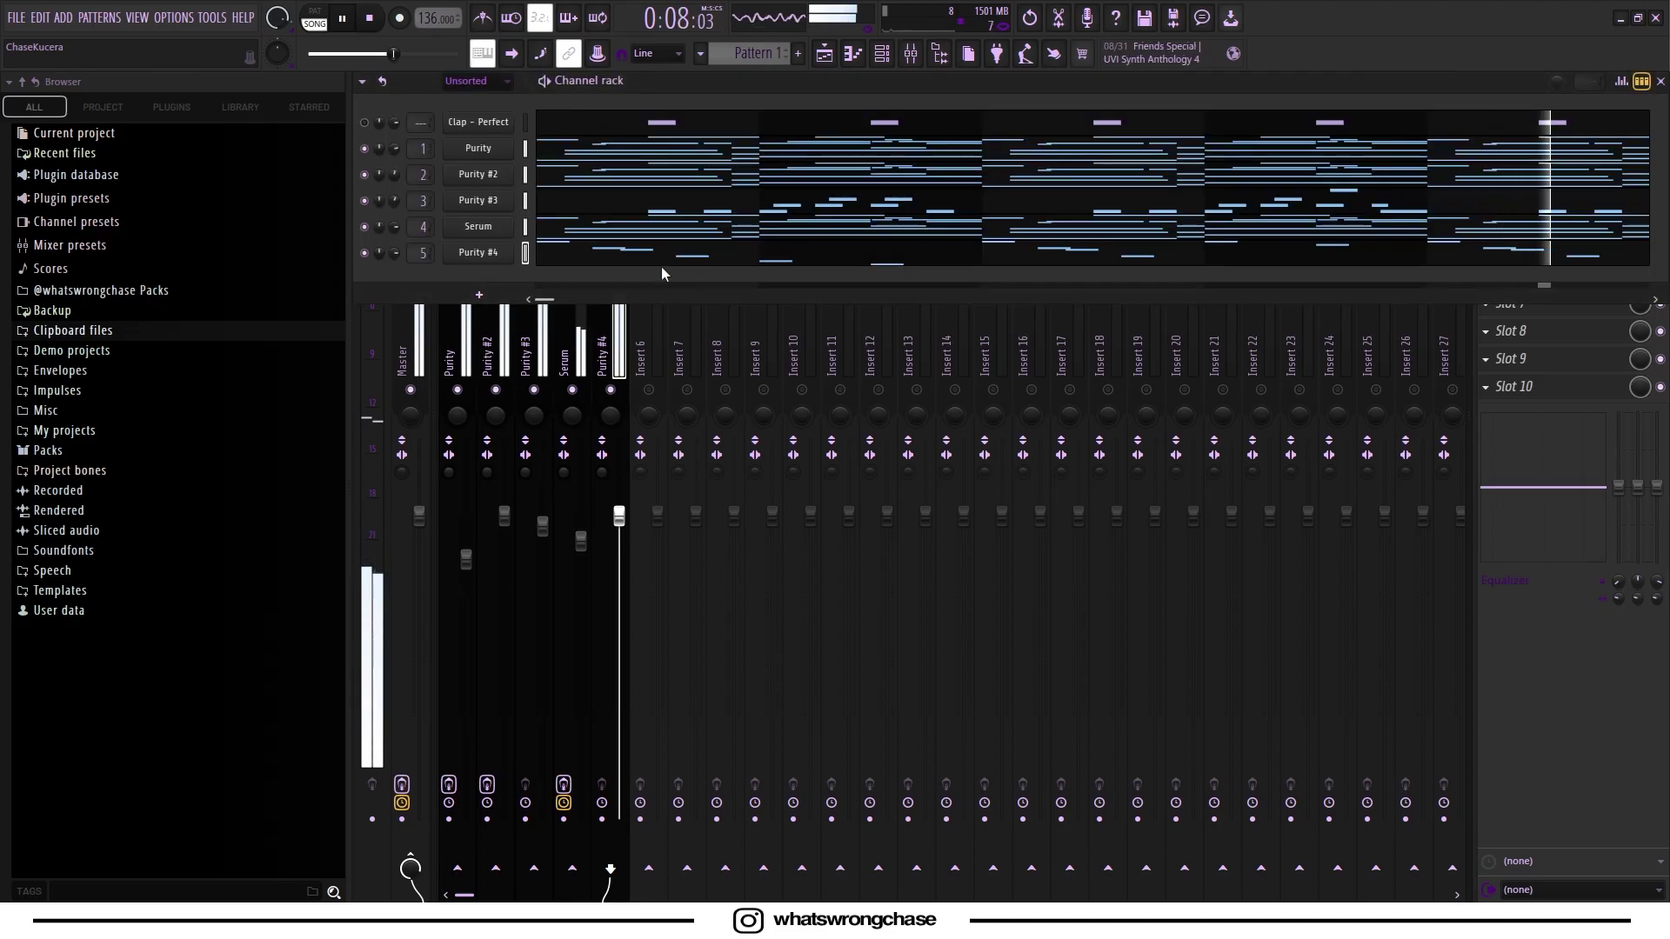
Transpose the raised Purity #4 notes back down one octave and clear the selection.
click(666, 270)
ctrl+shift+click(1142, 338)
key(ctrl+Down)
key(ctrl+d)
Add a sixth Purity channel and load the Mid Strings preset from the Strings category.
click(883, 53)
click(881, 52)
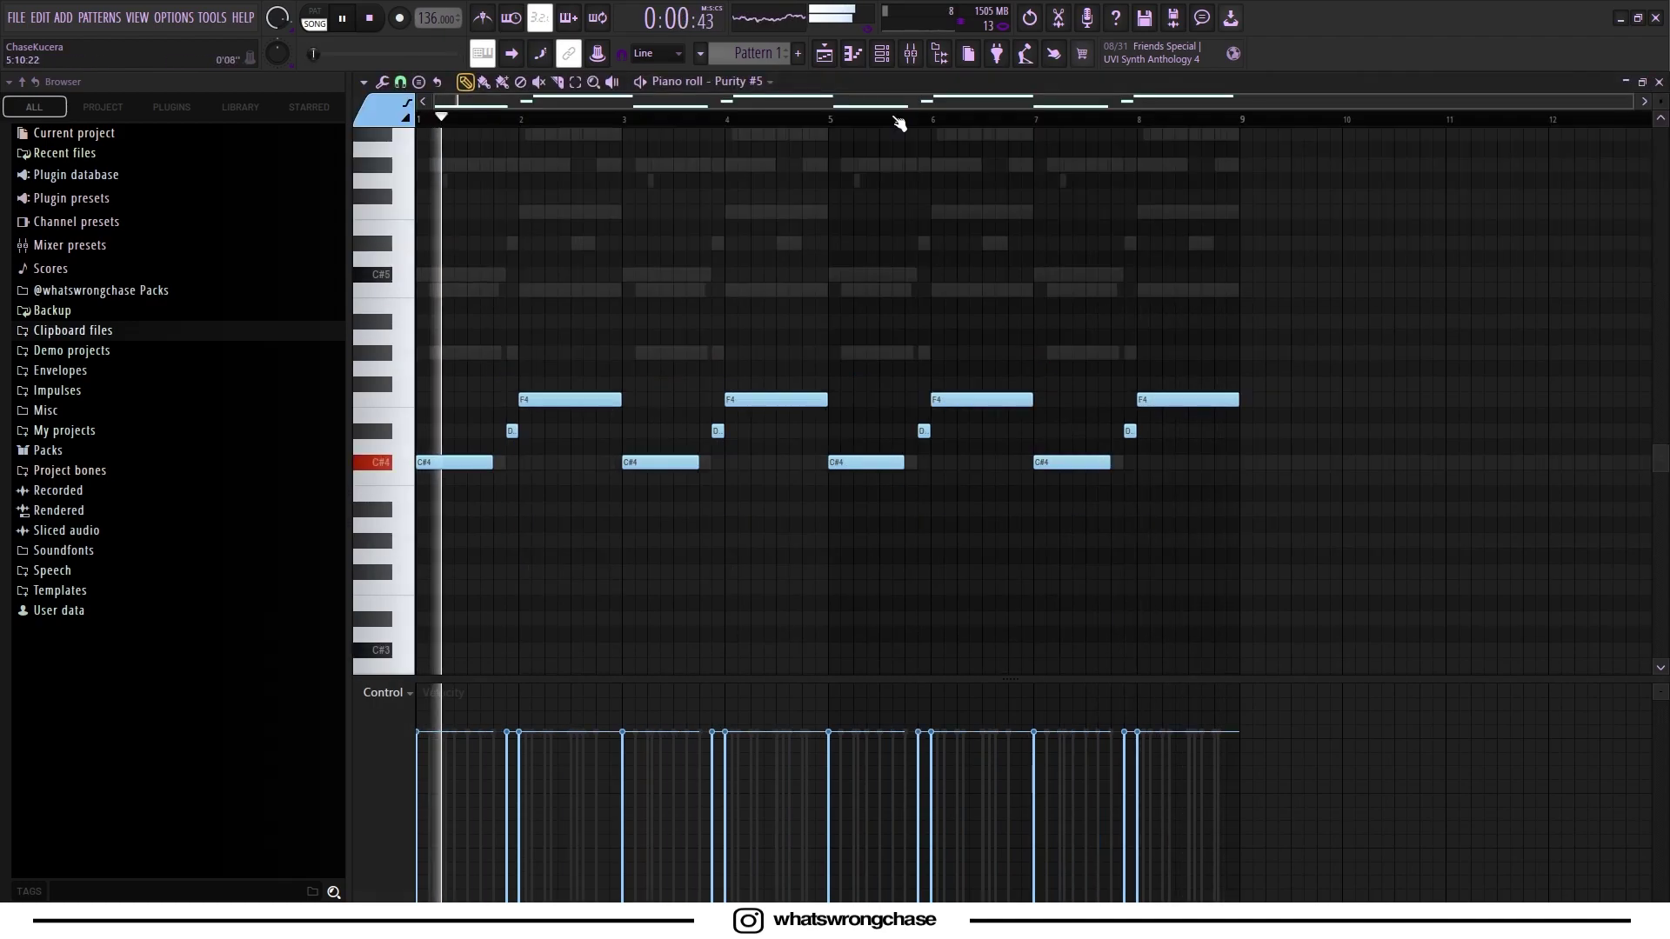
click(882, 54)
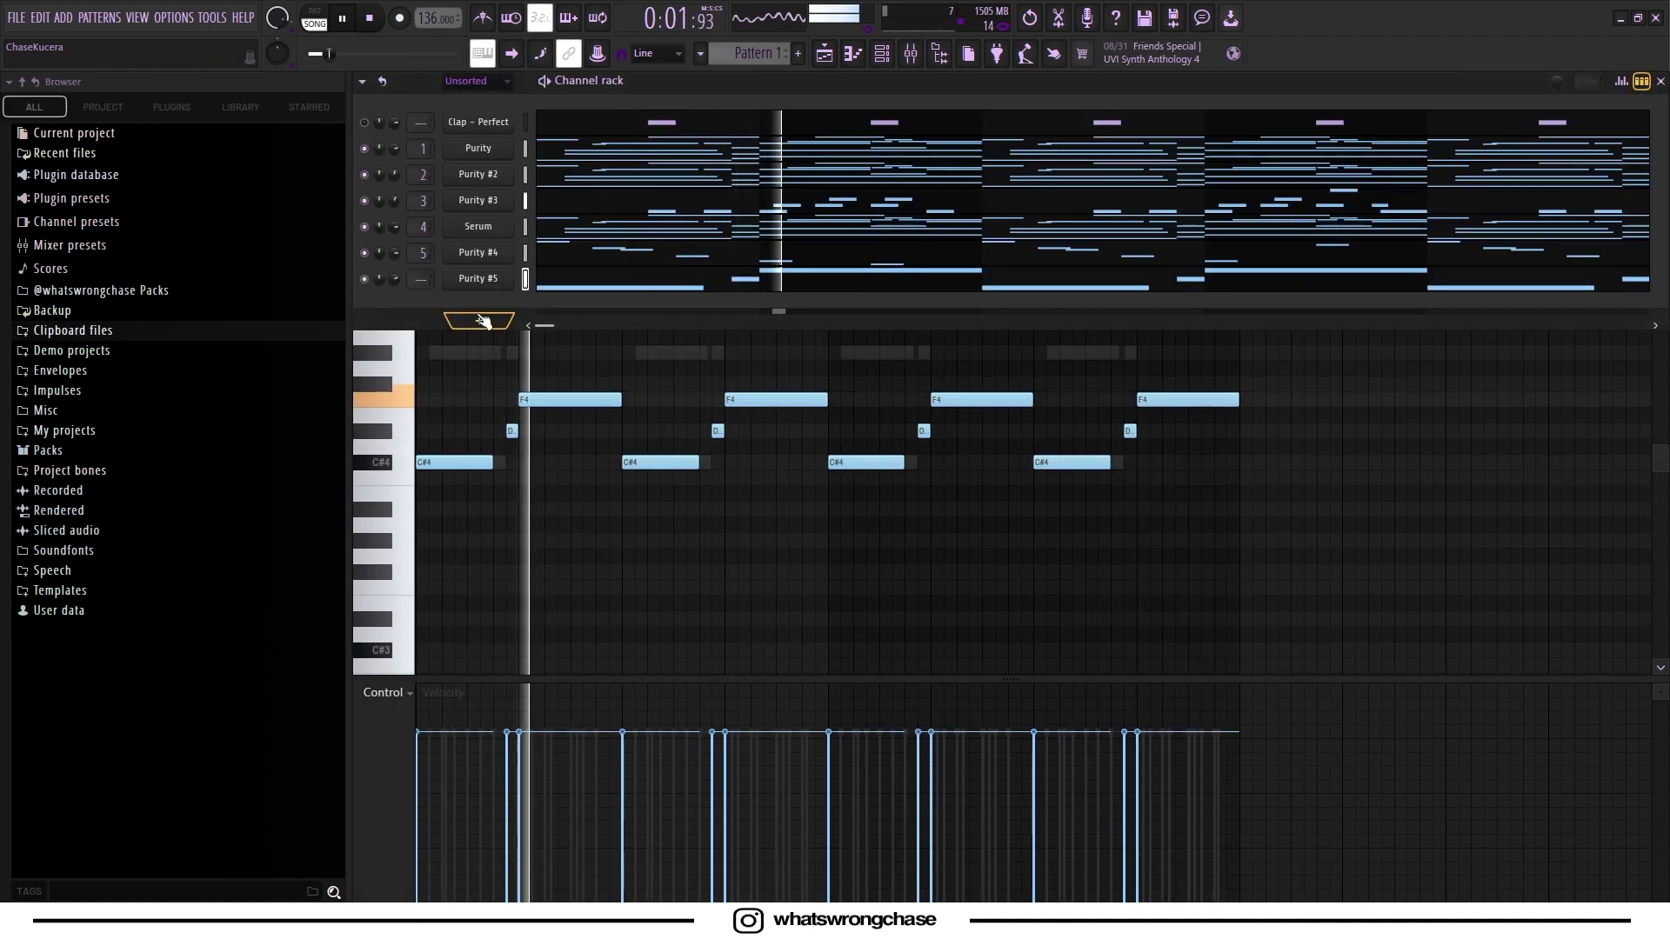
click(631, 425)
click(814, 635)
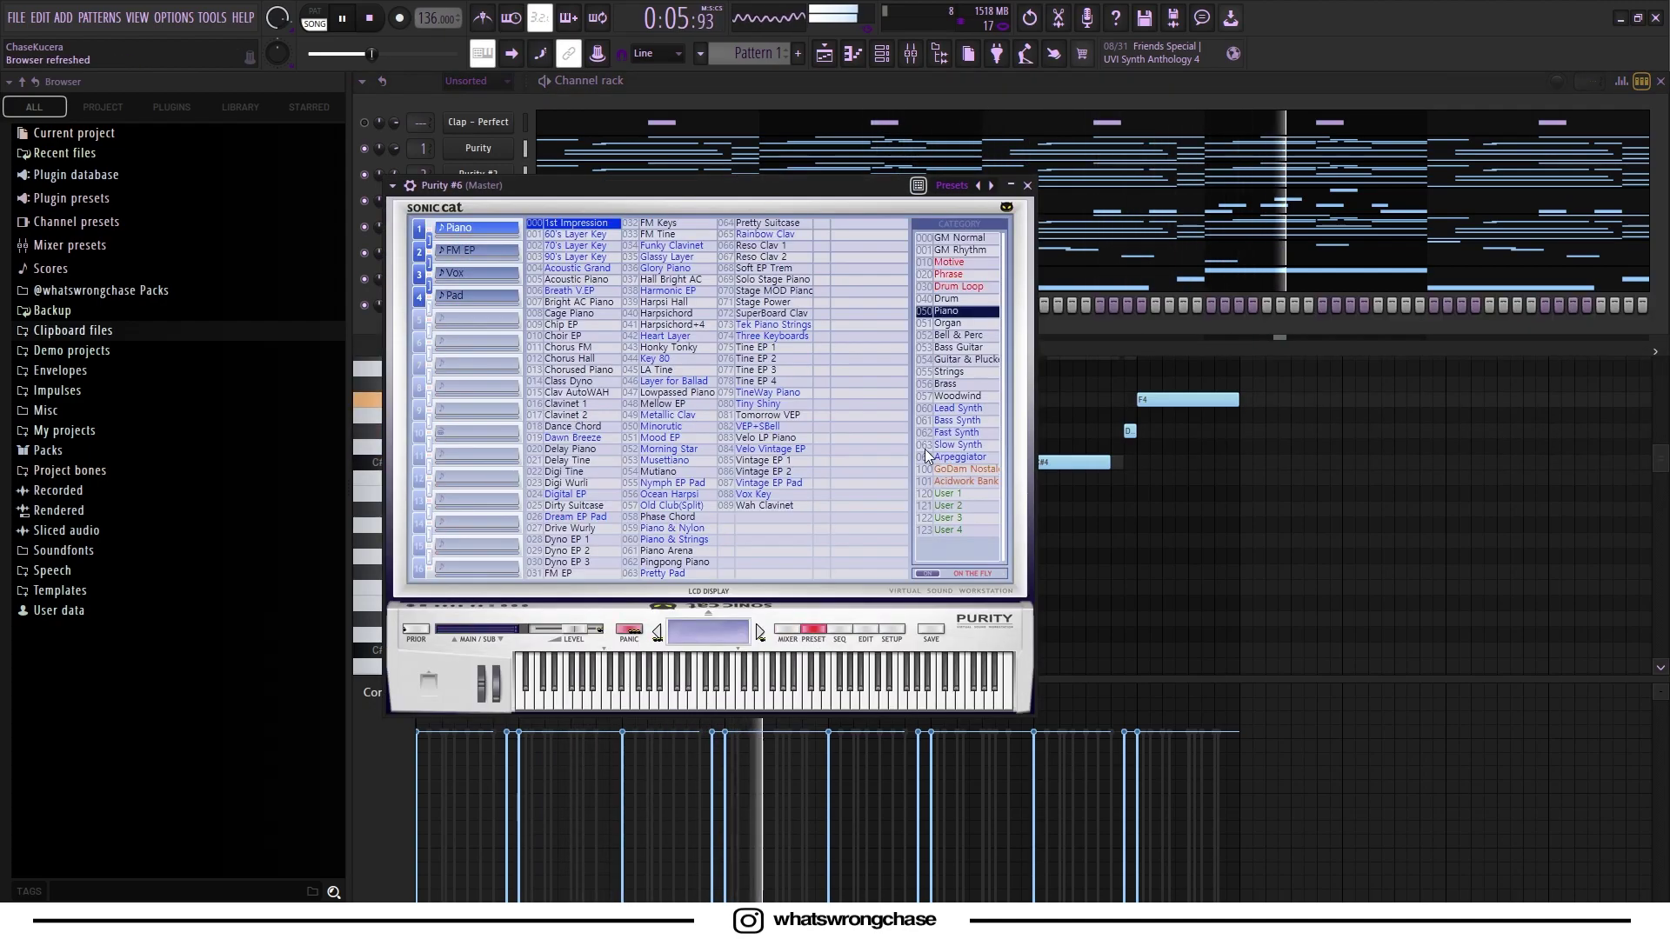
click(925, 372)
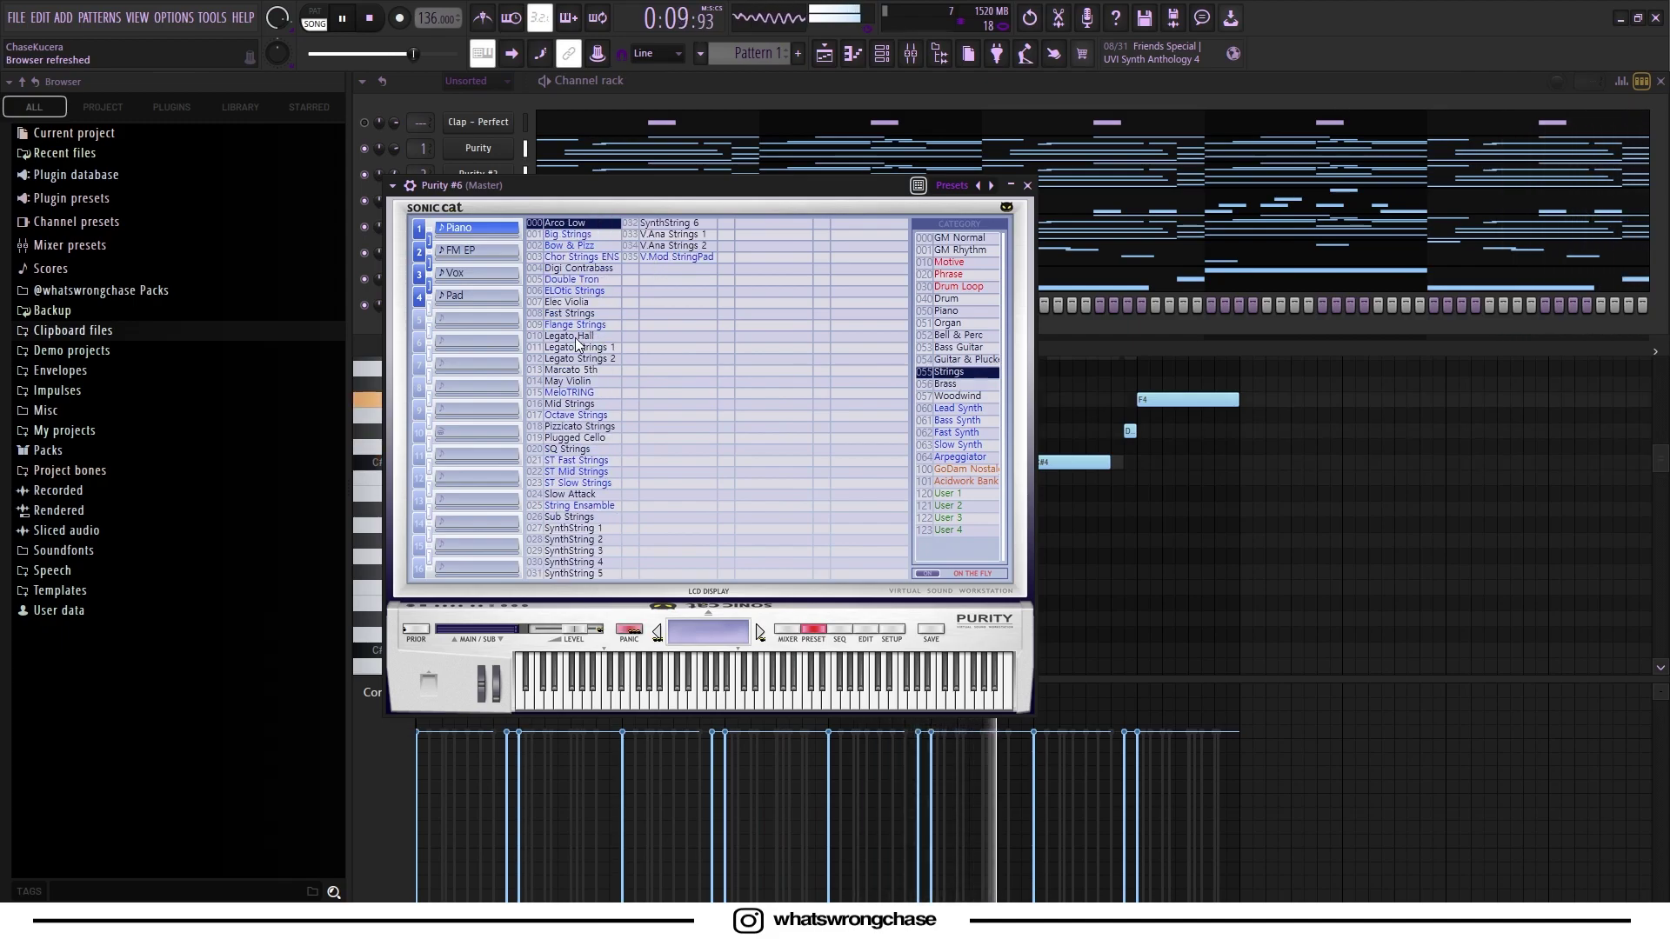
click(560, 382)
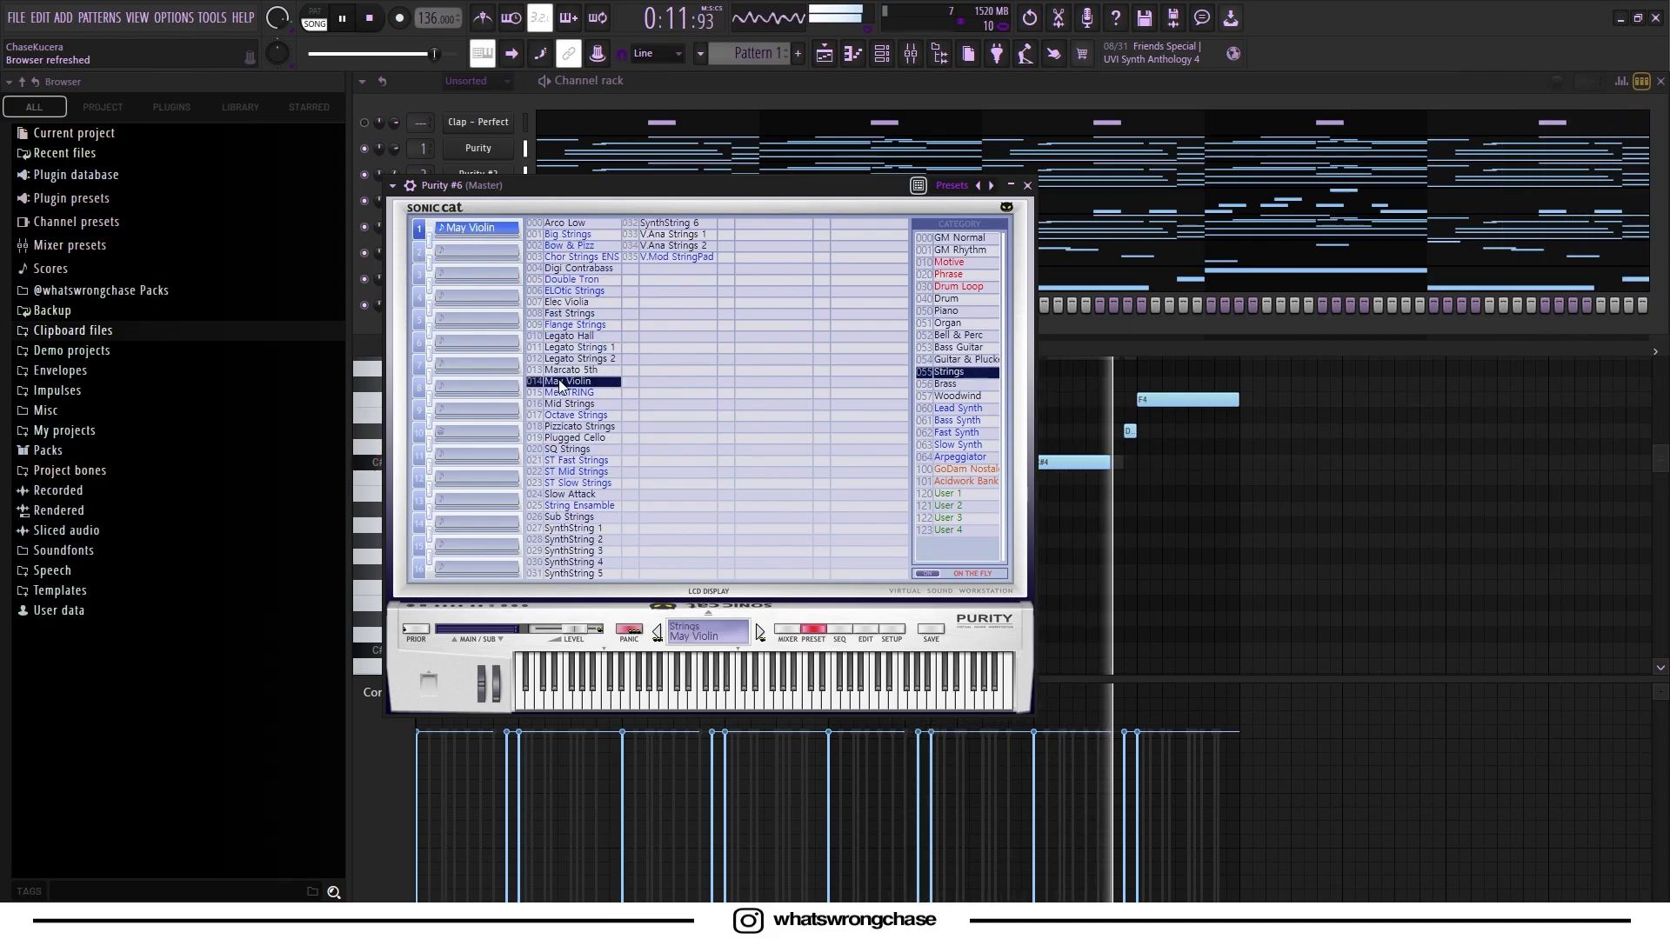
click(574, 405)
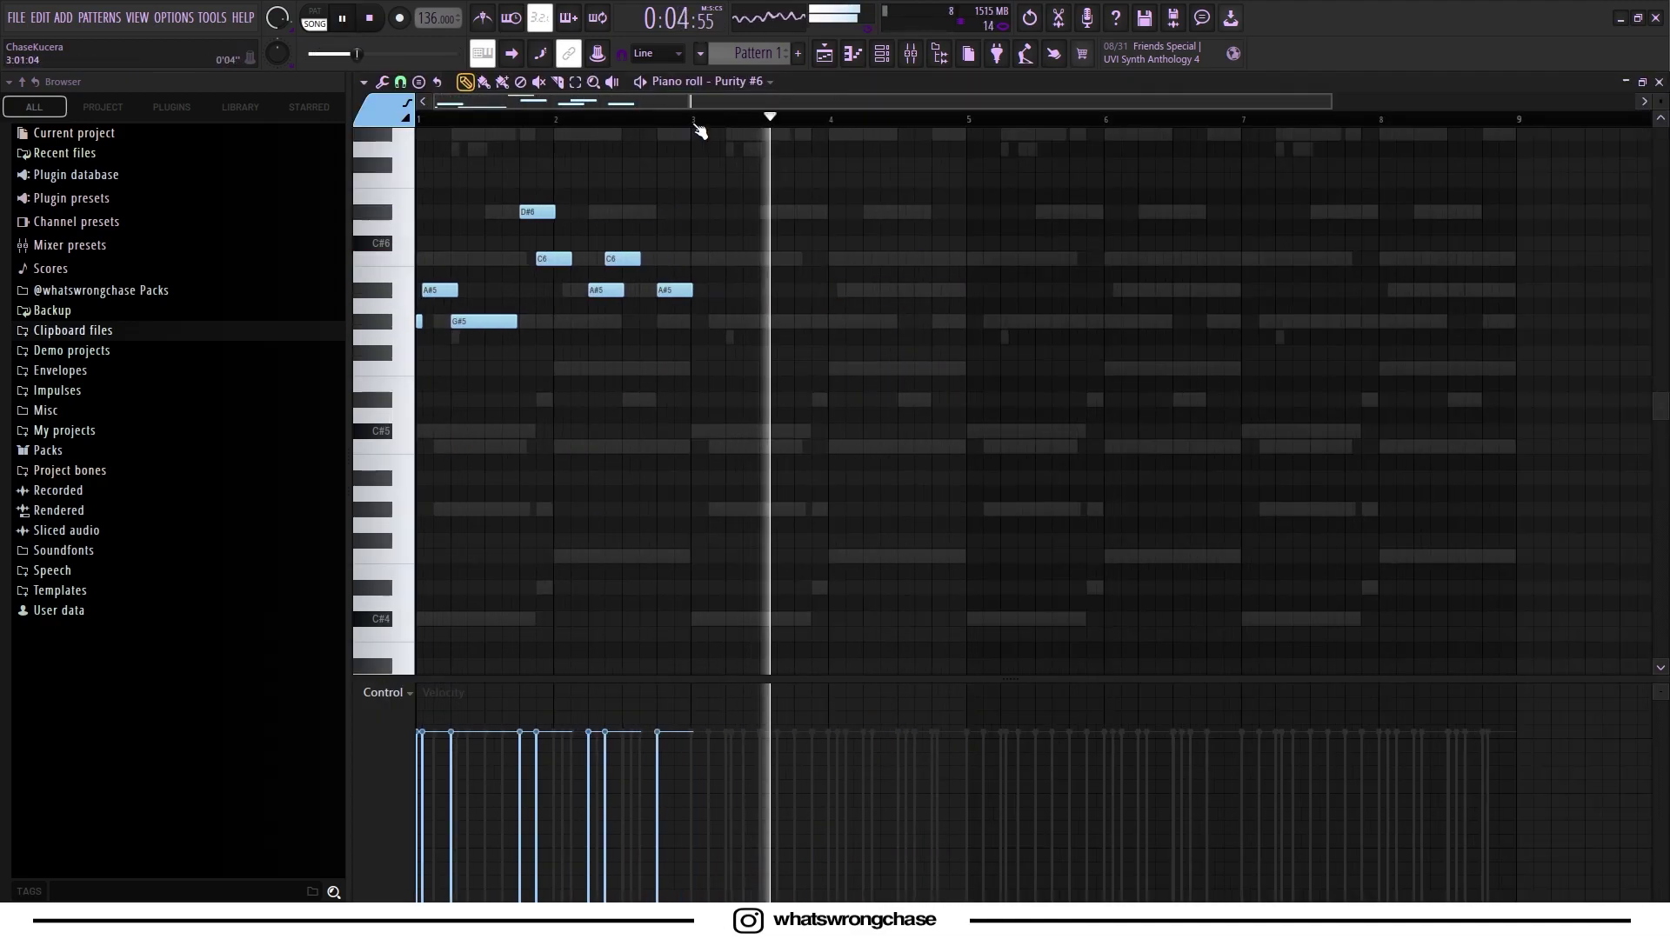
Loop the first two bars of Purity #6, delete the long G#5 note and move the two opening notes lower.
drag(693, 120, 418, 120)
scroll(461, 376, down, 2)
scroll(462, 377, up, 4)
click(818, 323)
right_click(474, 322)
scroll(443, 318, down, 2)
drag(419, 322, 418, 446)
drag(429, 290, 428, 435)
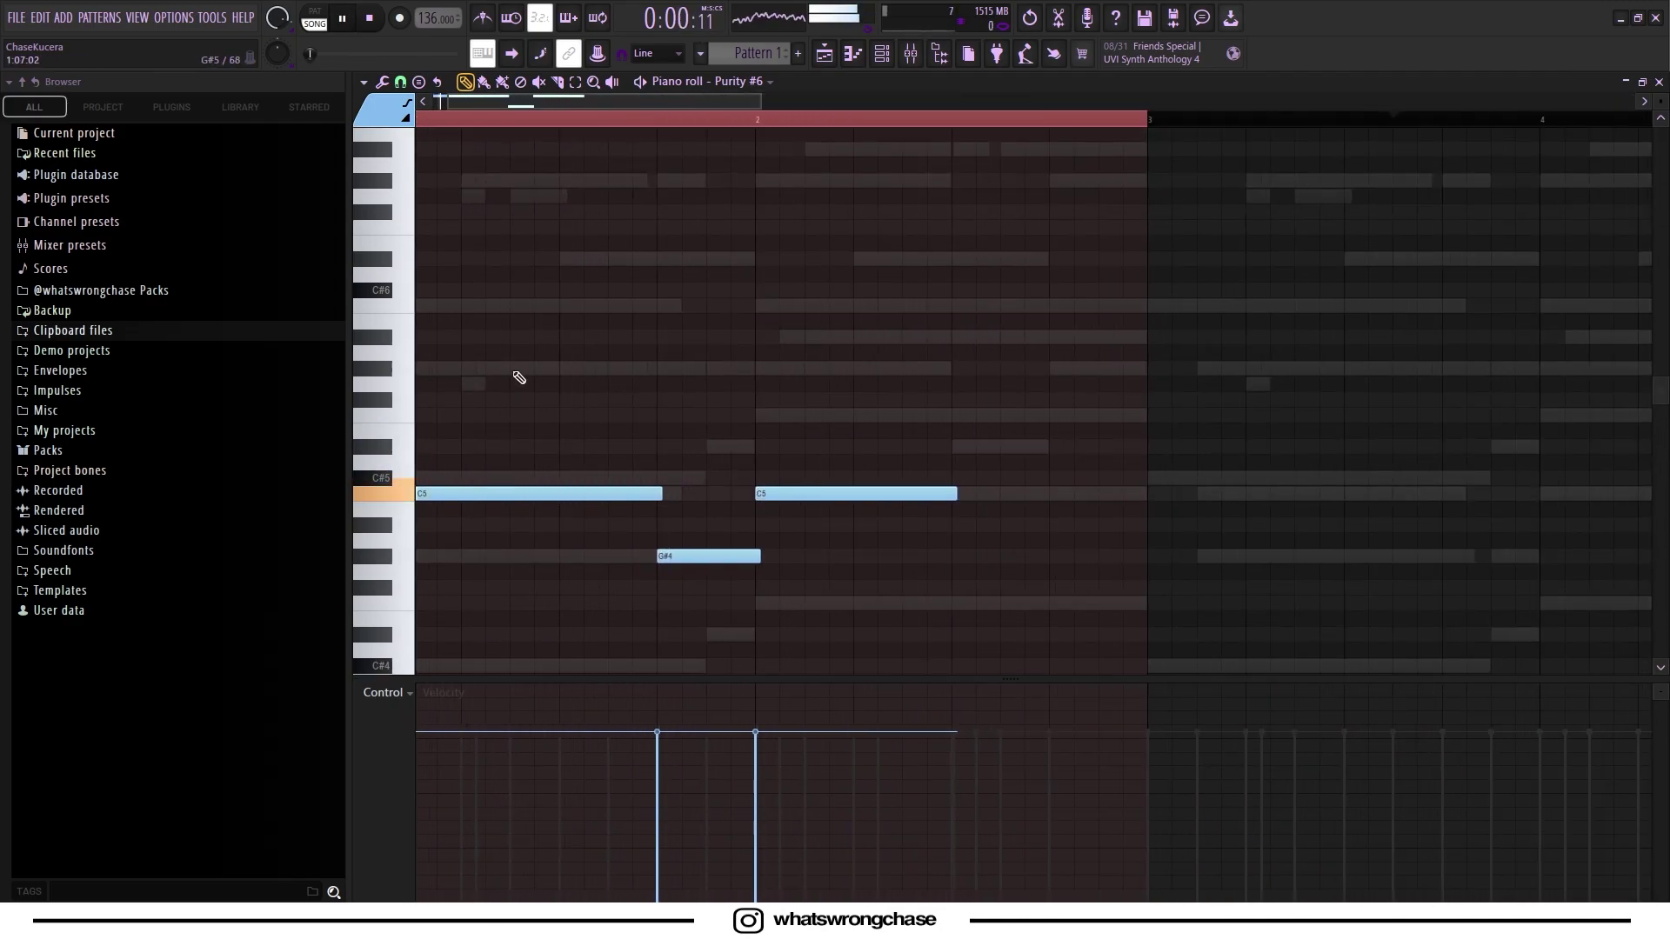
Replace the G#4 and second C5 notes of Purity #6 with short C#5 and D#5 notes ending bar 1.
click(679, 369)
right_click(709, 555)
right_click(856, 493)
drag(682, 371, 682, 478)
drag(858, 477, 681, 478)
drag(706, 447, 691, 447)
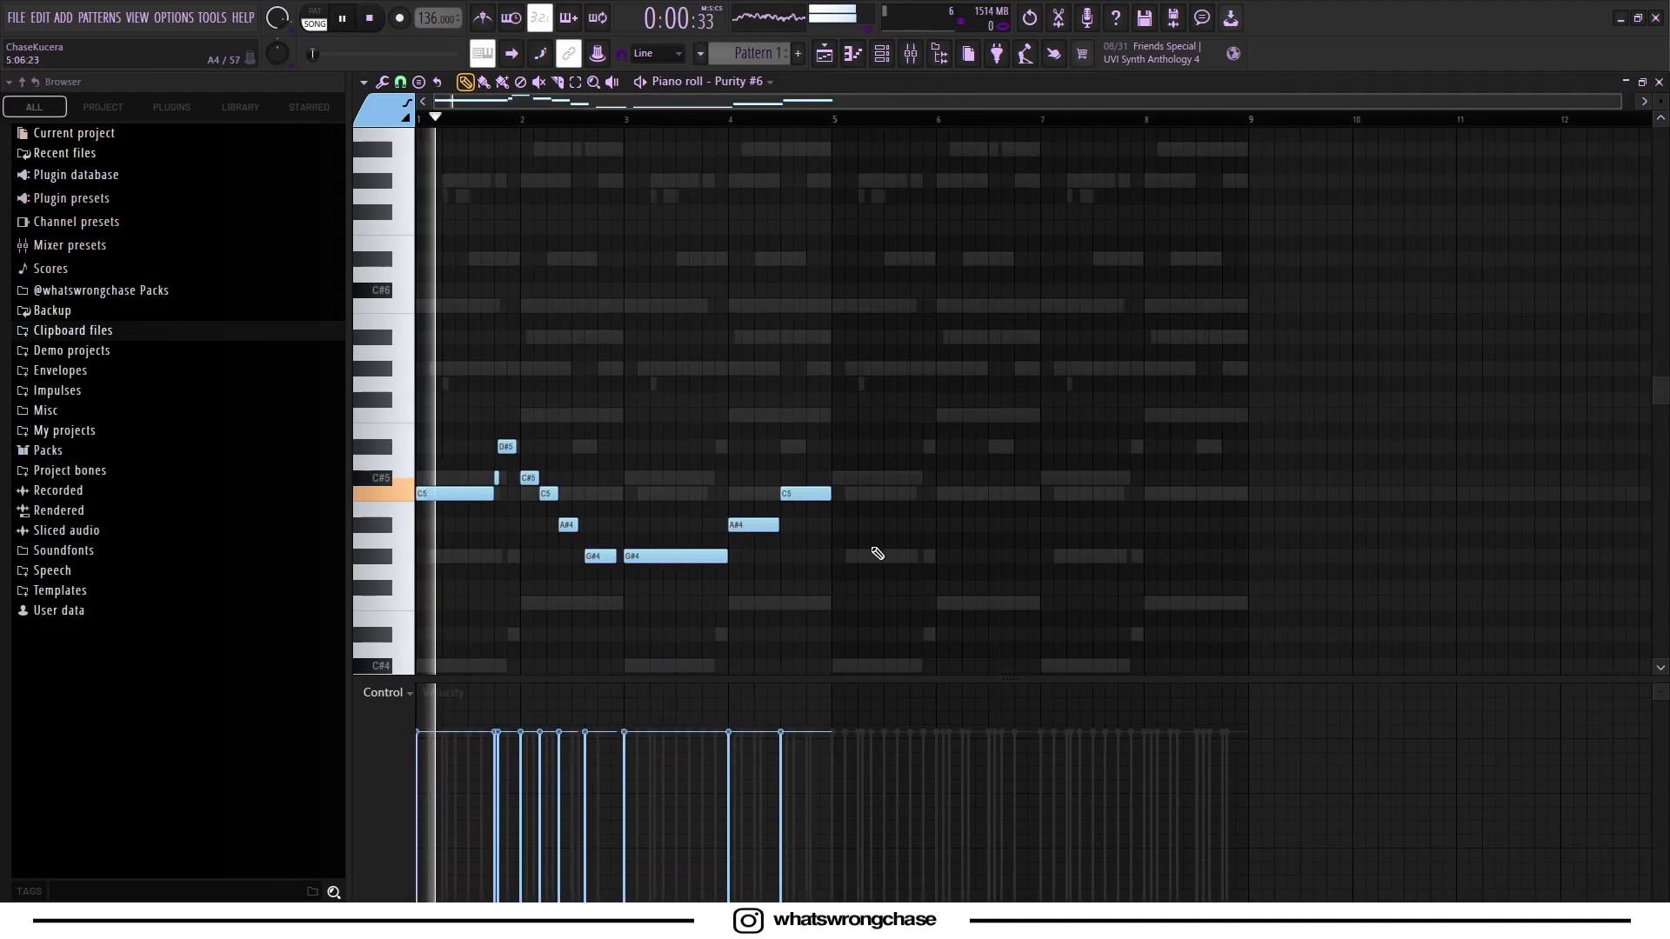
Duplicate the four-bar Purity #6 phrase into bars 5 to 8.
key(ctrl+a)
key(ctrl+b)
drag(943, 497, 893, 529)
key(ctrl+d)
Clear the C5 and extra A#4 notes from the second half of bar 4 in Purity #6.
scroll(814, 490, up, 2)
scroll(787, 527, up, 2)
scroll(792, 529, down, 2)
scroll(784, 525, up, 2)
click(780, 529)
right_click(893, 528)
scroll(892, 528, down, 3)
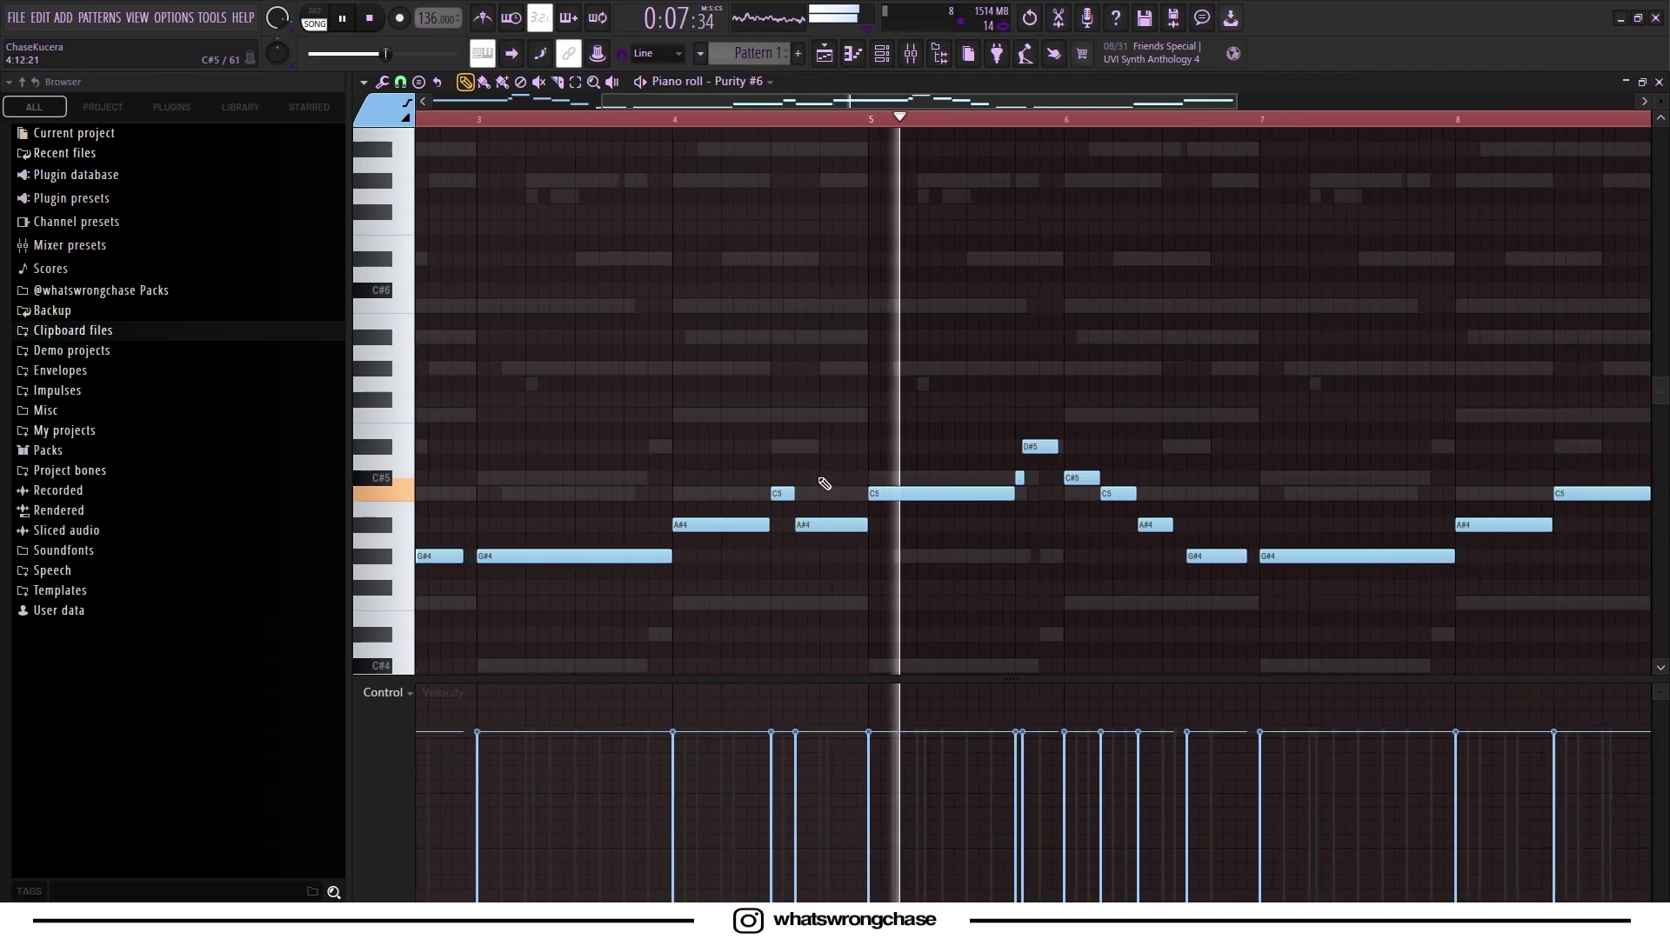
right_click(781, 497)
scroll(805, 481, down, 3)
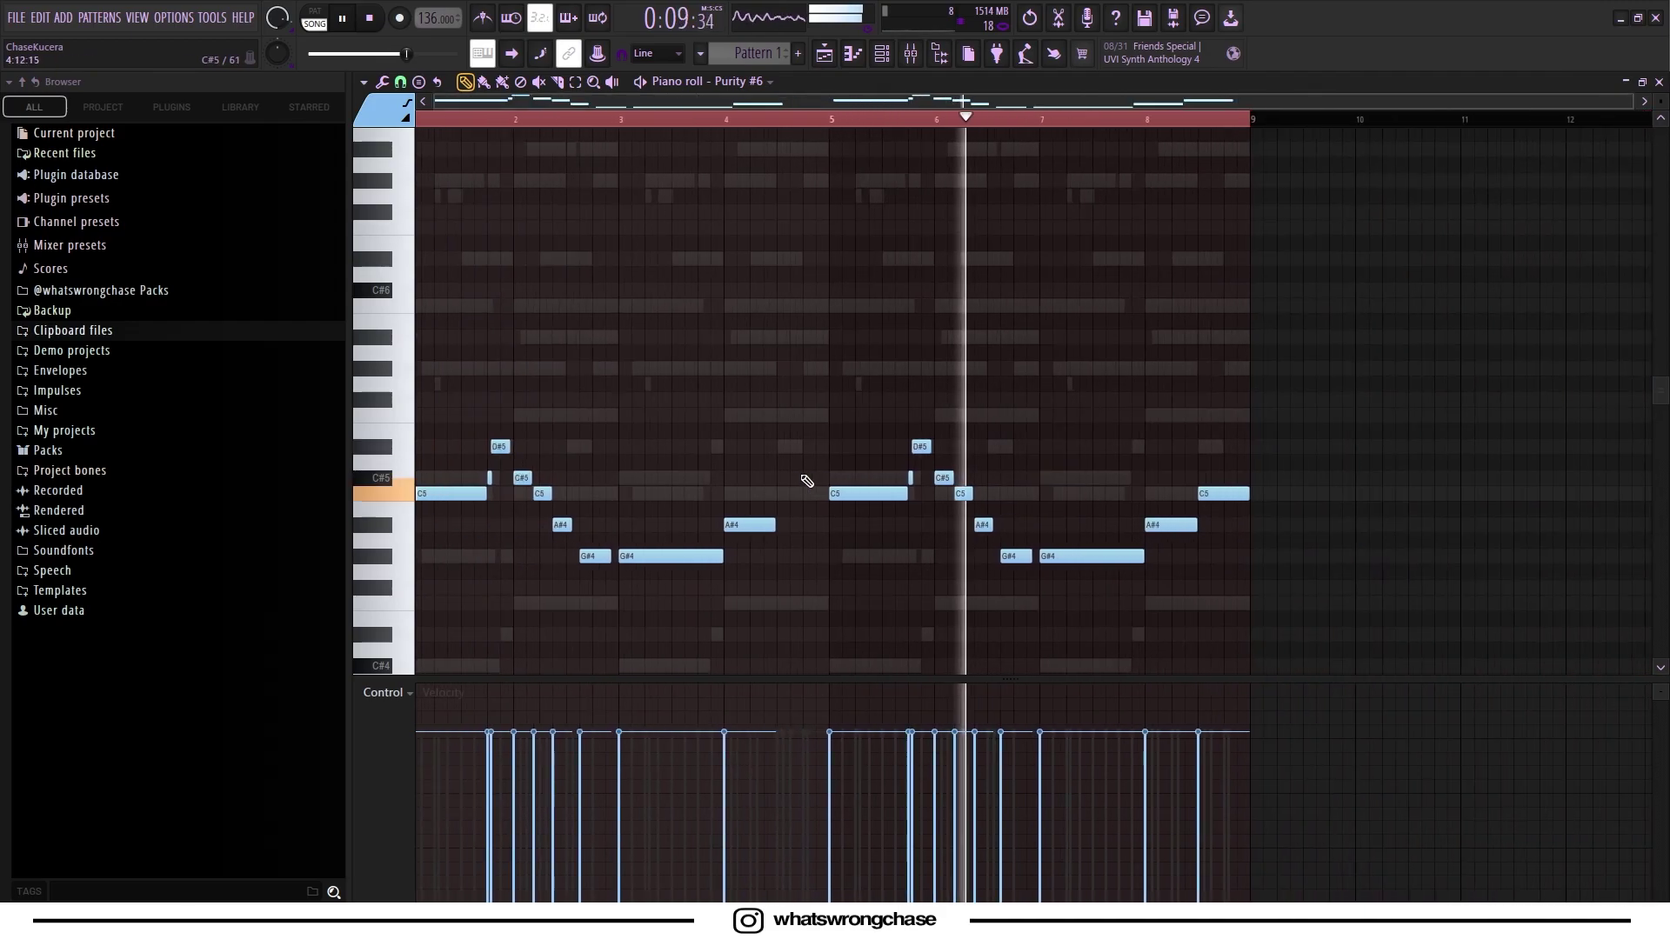
Delete the C5 in bar 8 of Purity #6 and lengthen the A#4 notes in bars 4 and 8 to full bars.
scroll(774, 509, up, 2)
scroll(782, 492, down, 2)
right_click(1212, 491)
scroll(1212, 500, up, 2)
drag(1164, 526, 1271, 527)
scroll(1170, 464, down, 2)
scroll(772, 545, up, 3)
drag(775, 524, 827, 524)
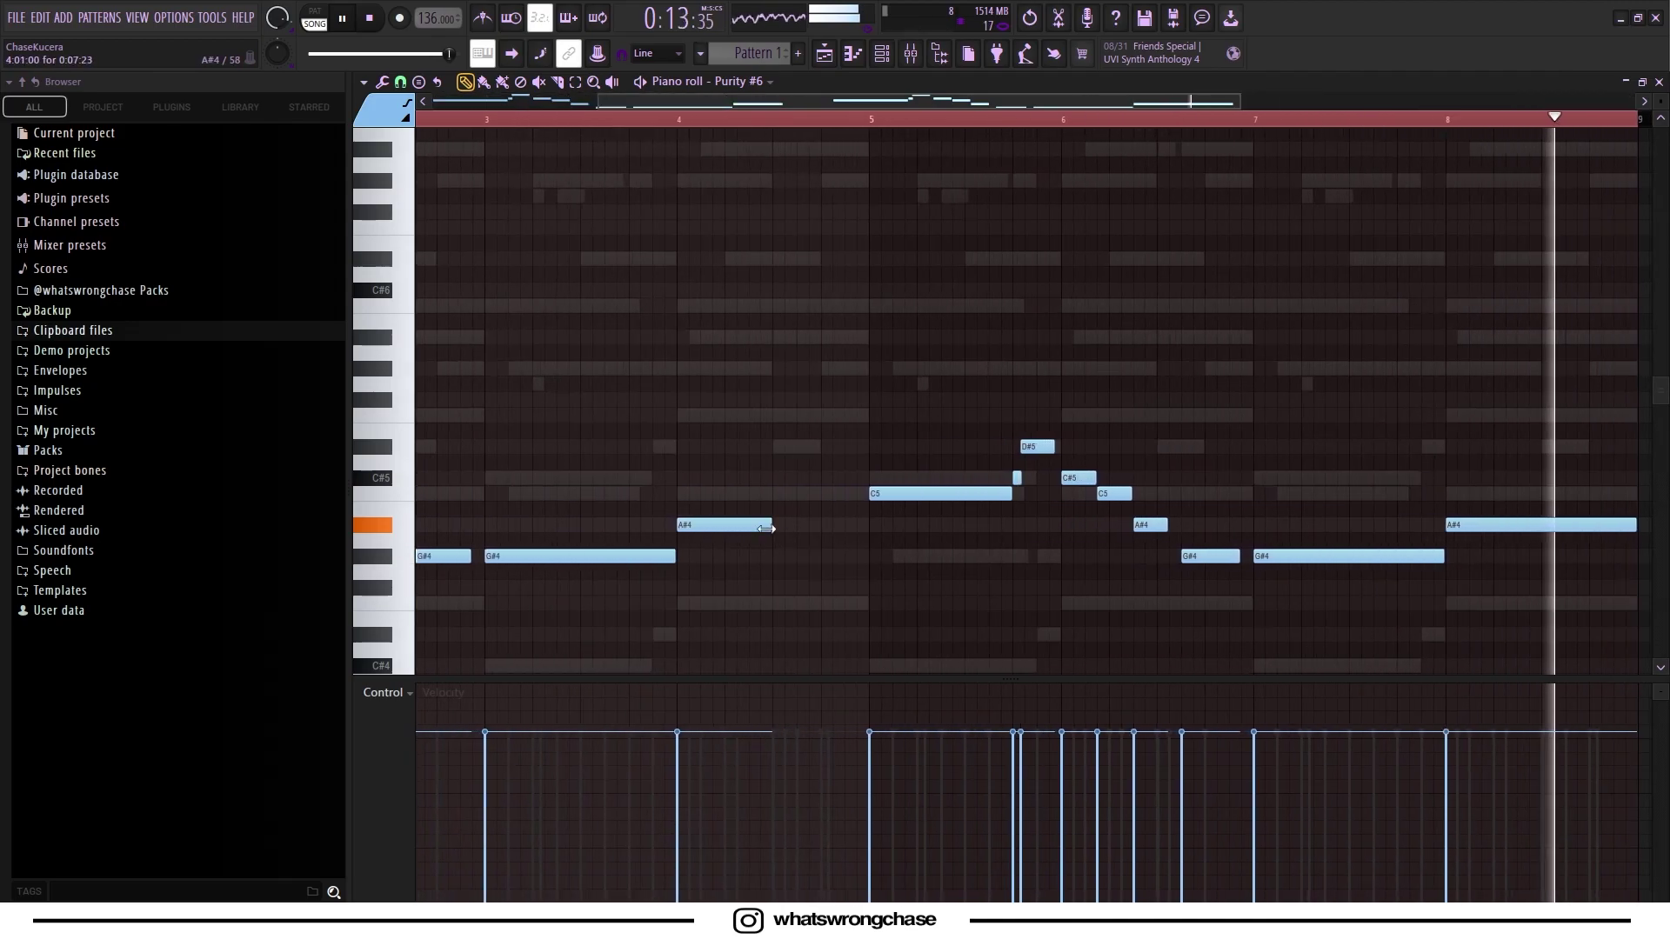
scroll(861, 461, down, 3)
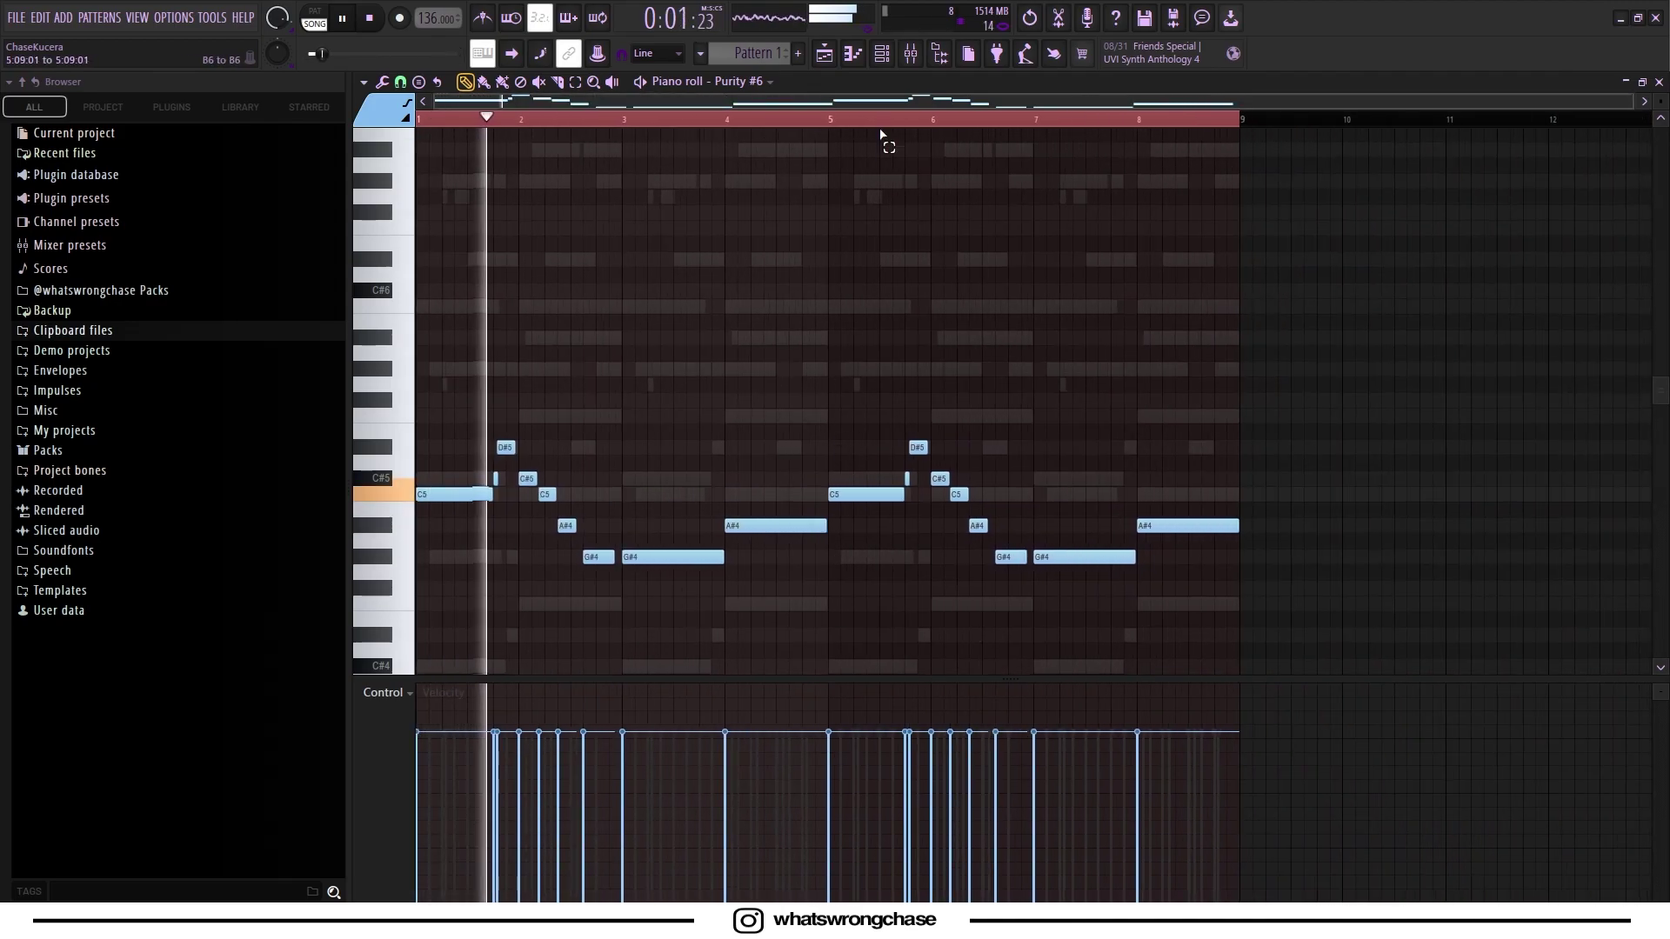
Route Purity #5 and Purity #6 to mixer tracks 6 and 7, and raise the Purity #6 level slightly.
key(F6)
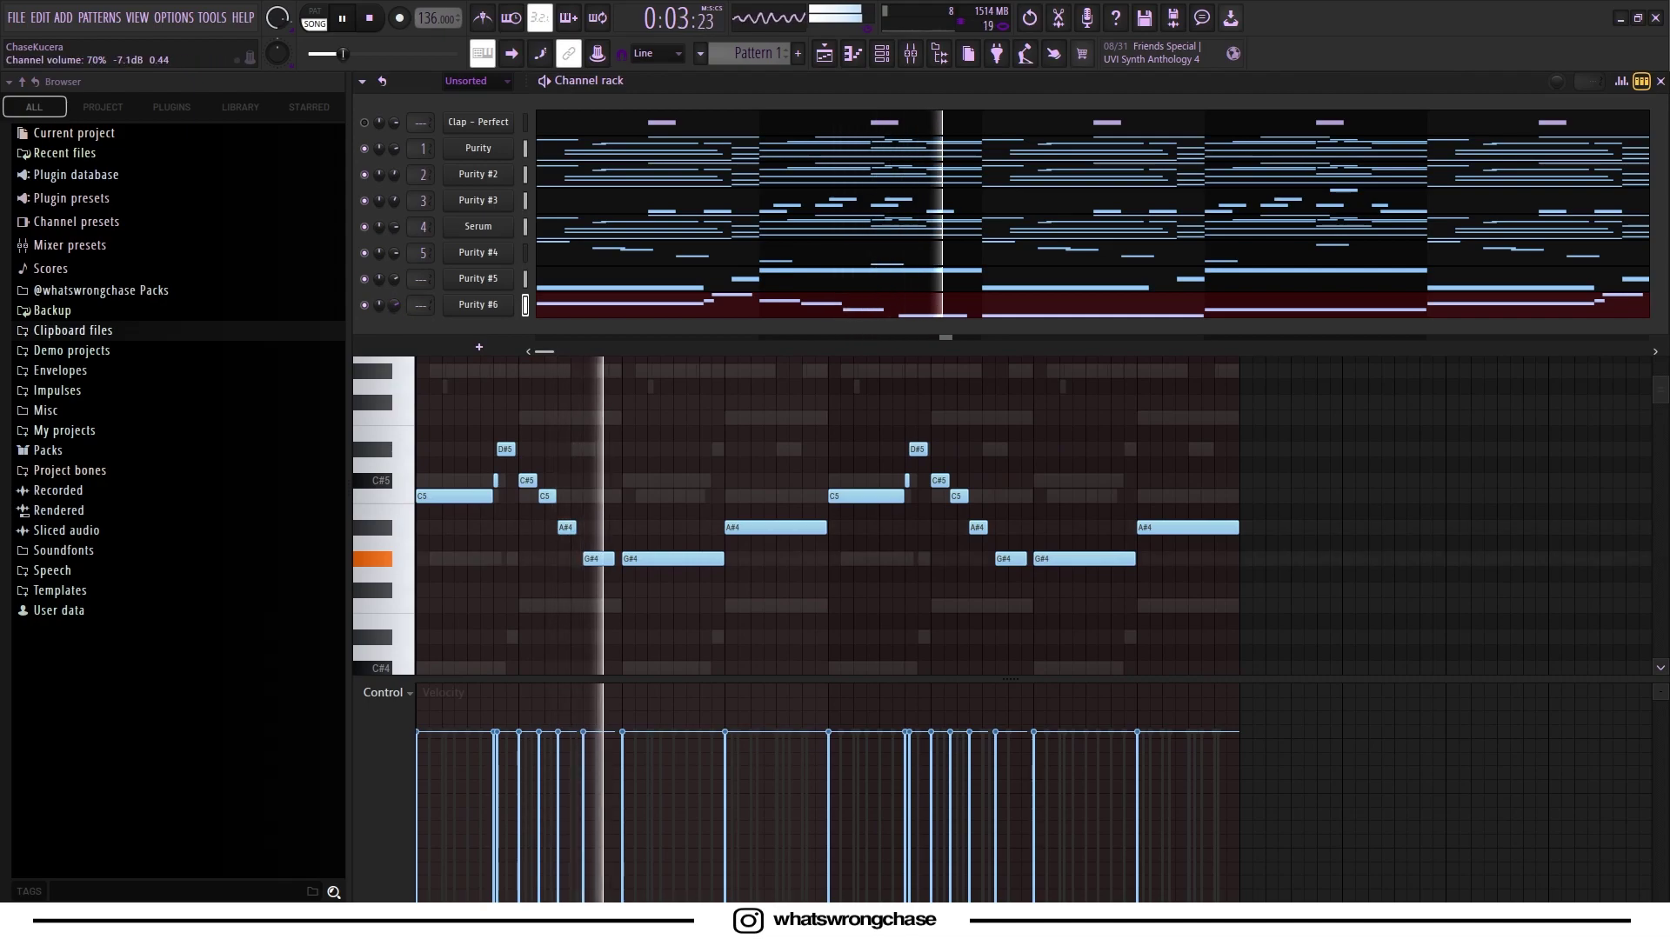
click(912, 55)
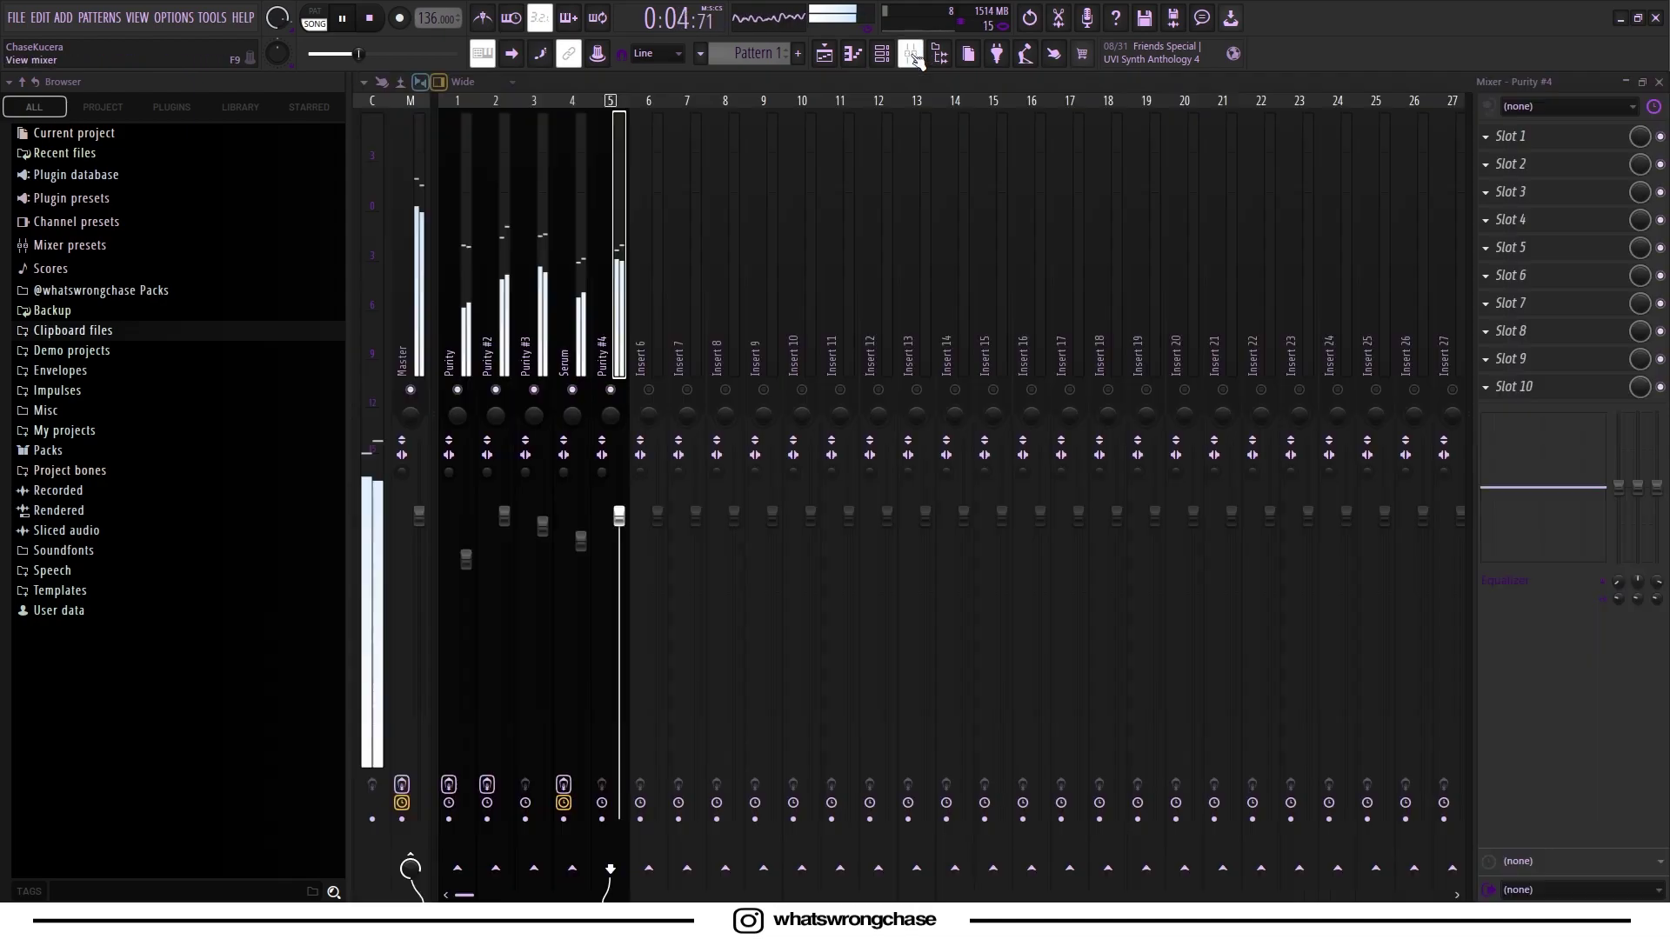
click(651, 341)
key(ctrl+l)
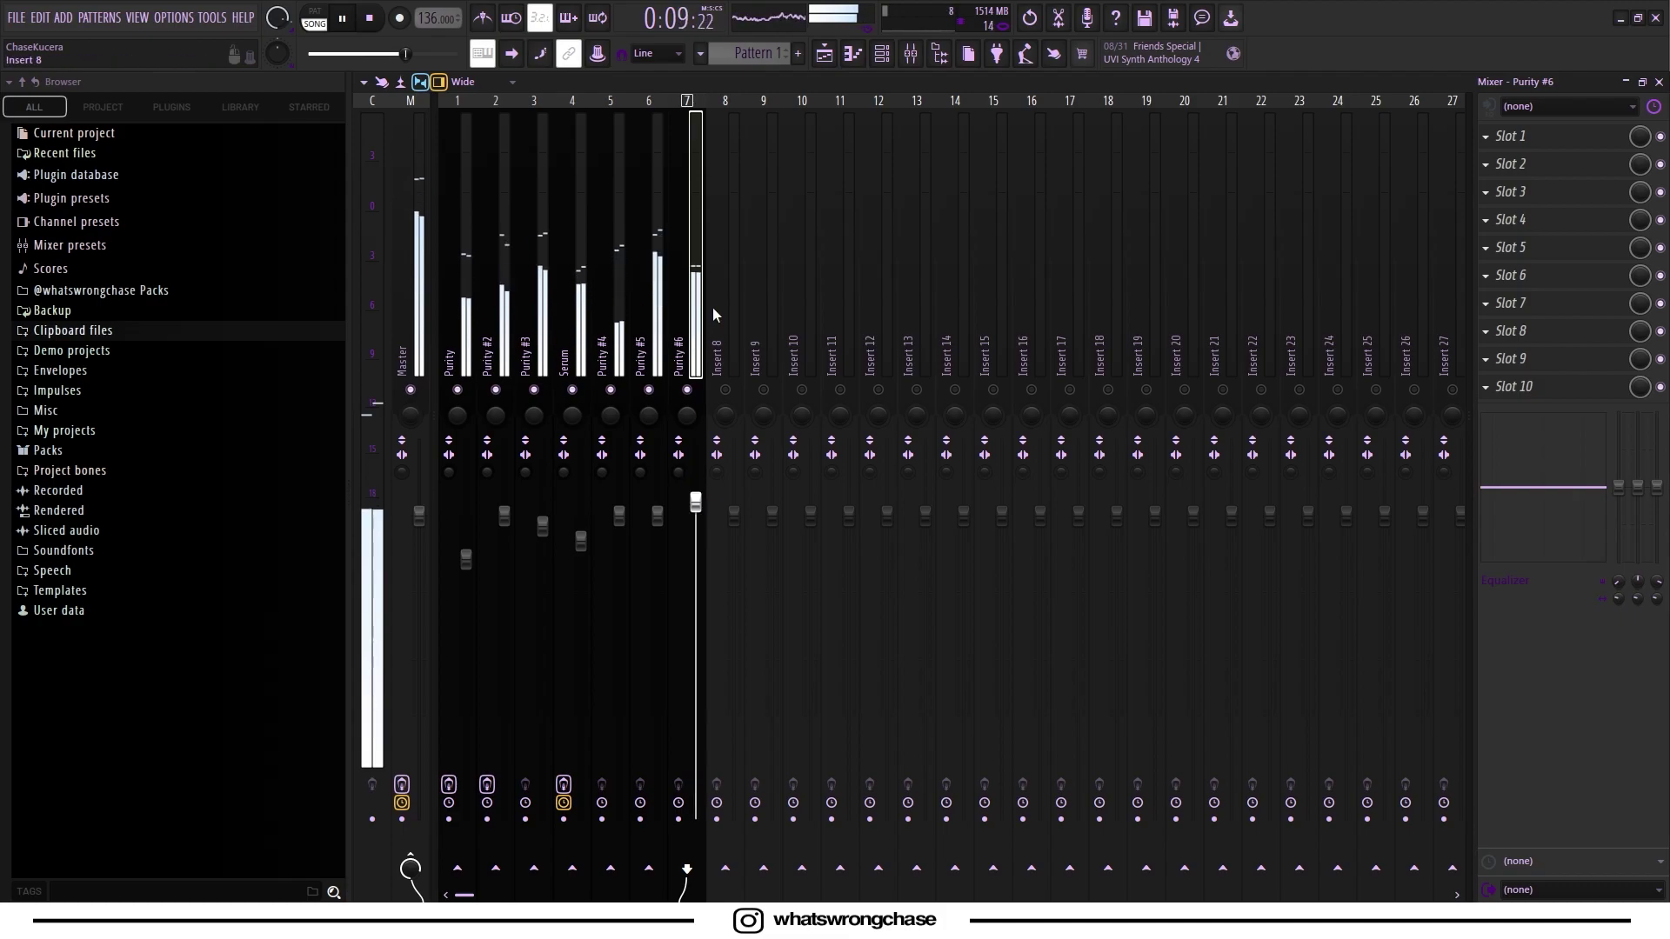
Raise the sustained eight-bar Xpand!2 note one octave to C7 and play it back.
click(882, 55)
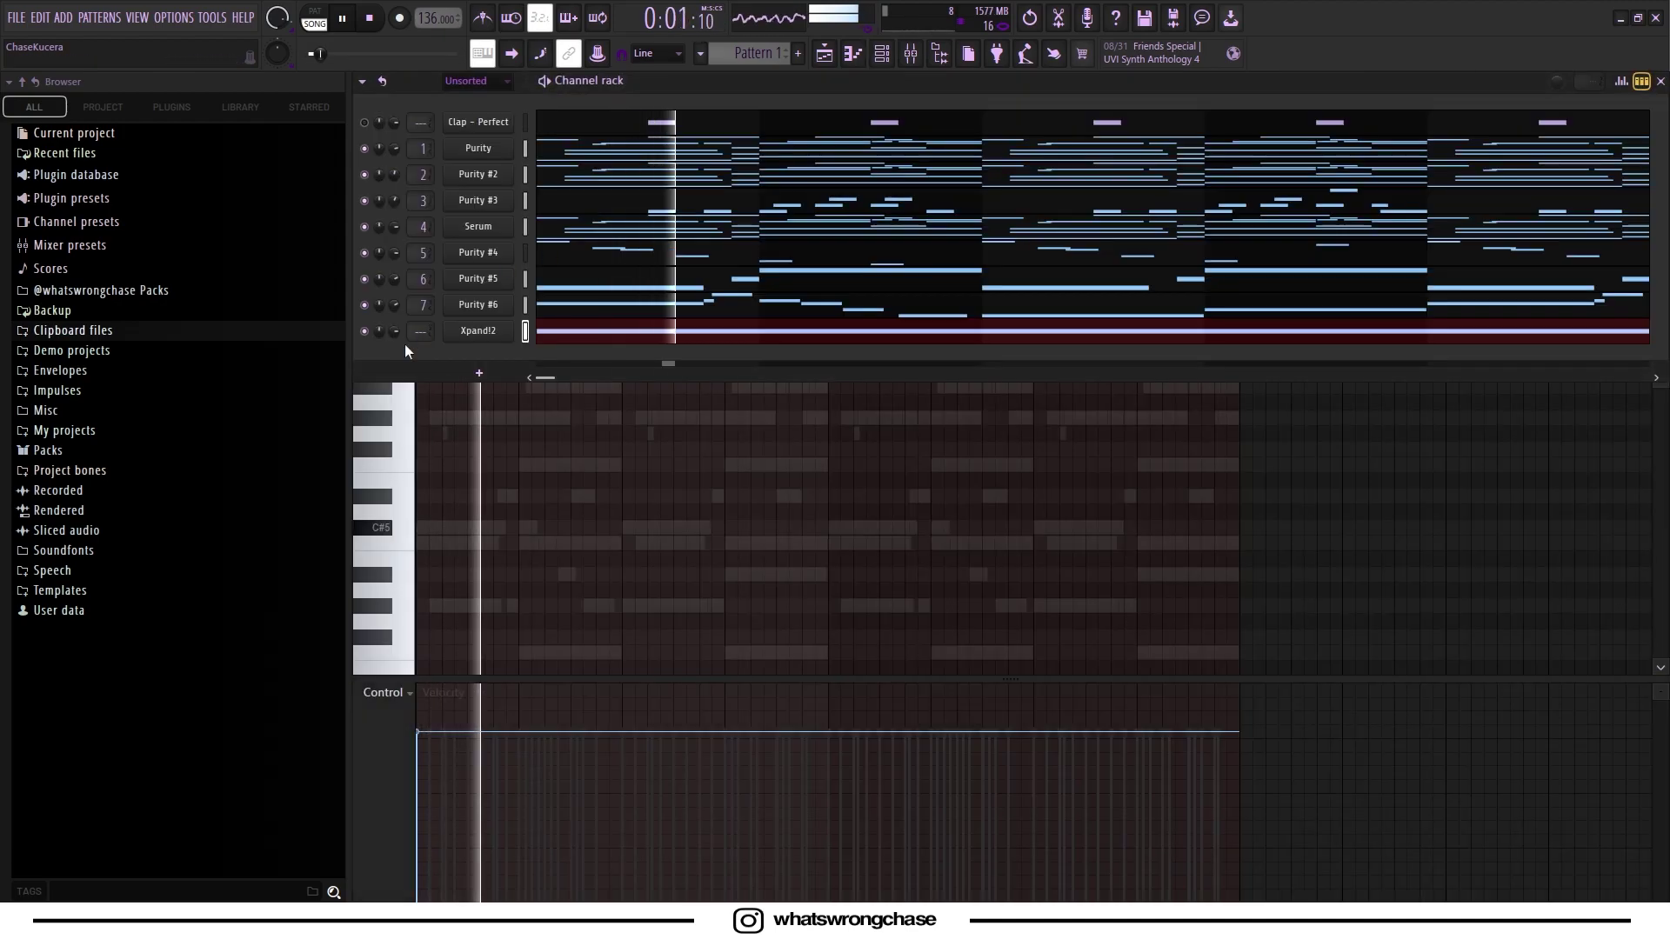
click(567, 333)
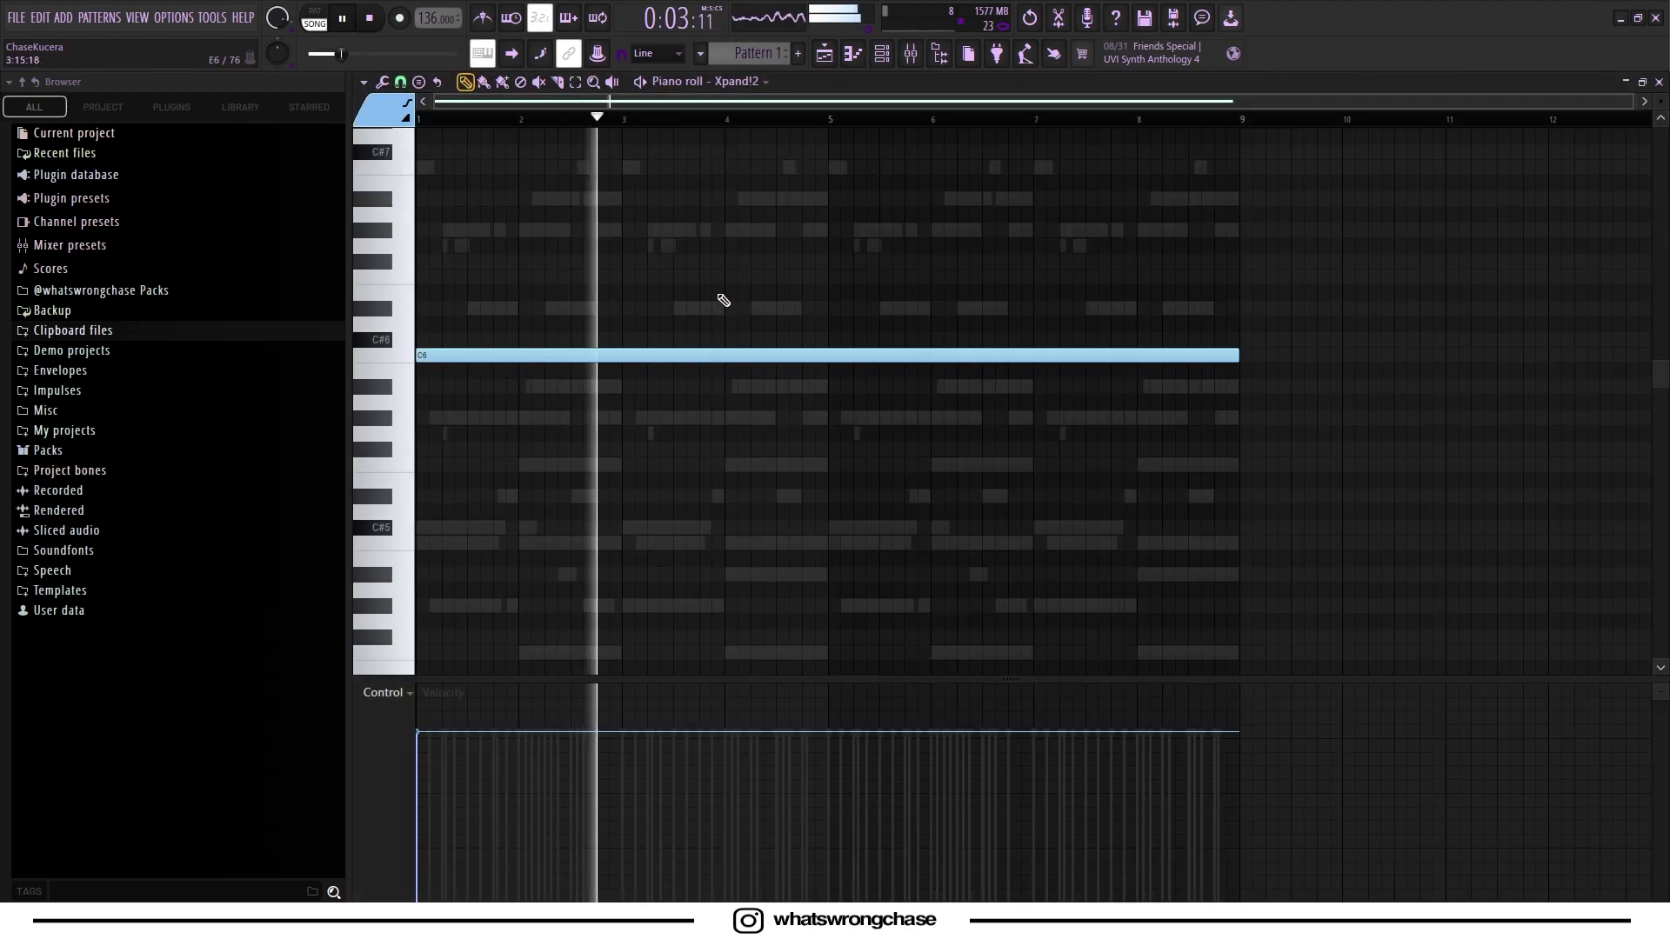
key(ctrl+Up)
key(space)
key(space)
scroll(767, 331, up, 3)
scroll(770, 338, up, 1)
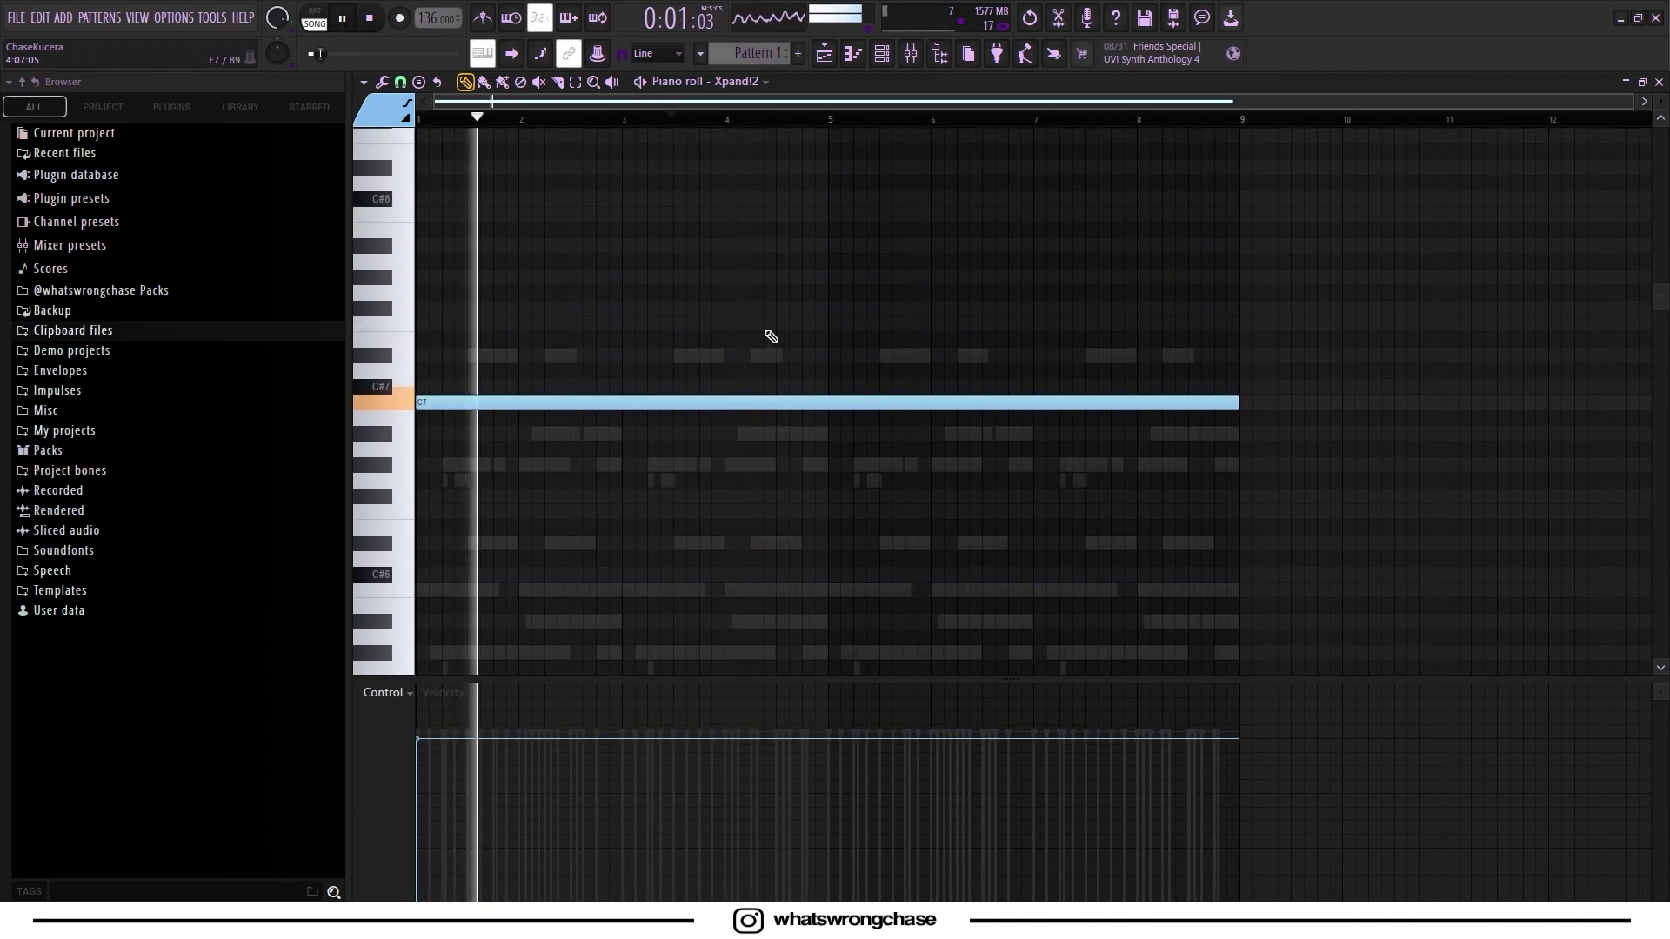
Lower the Xpand!2 channel volume to about 56% and reduce its note's velocity.
click(882, 54)
drag(393, 331, 393, 340)
click(641, 465)
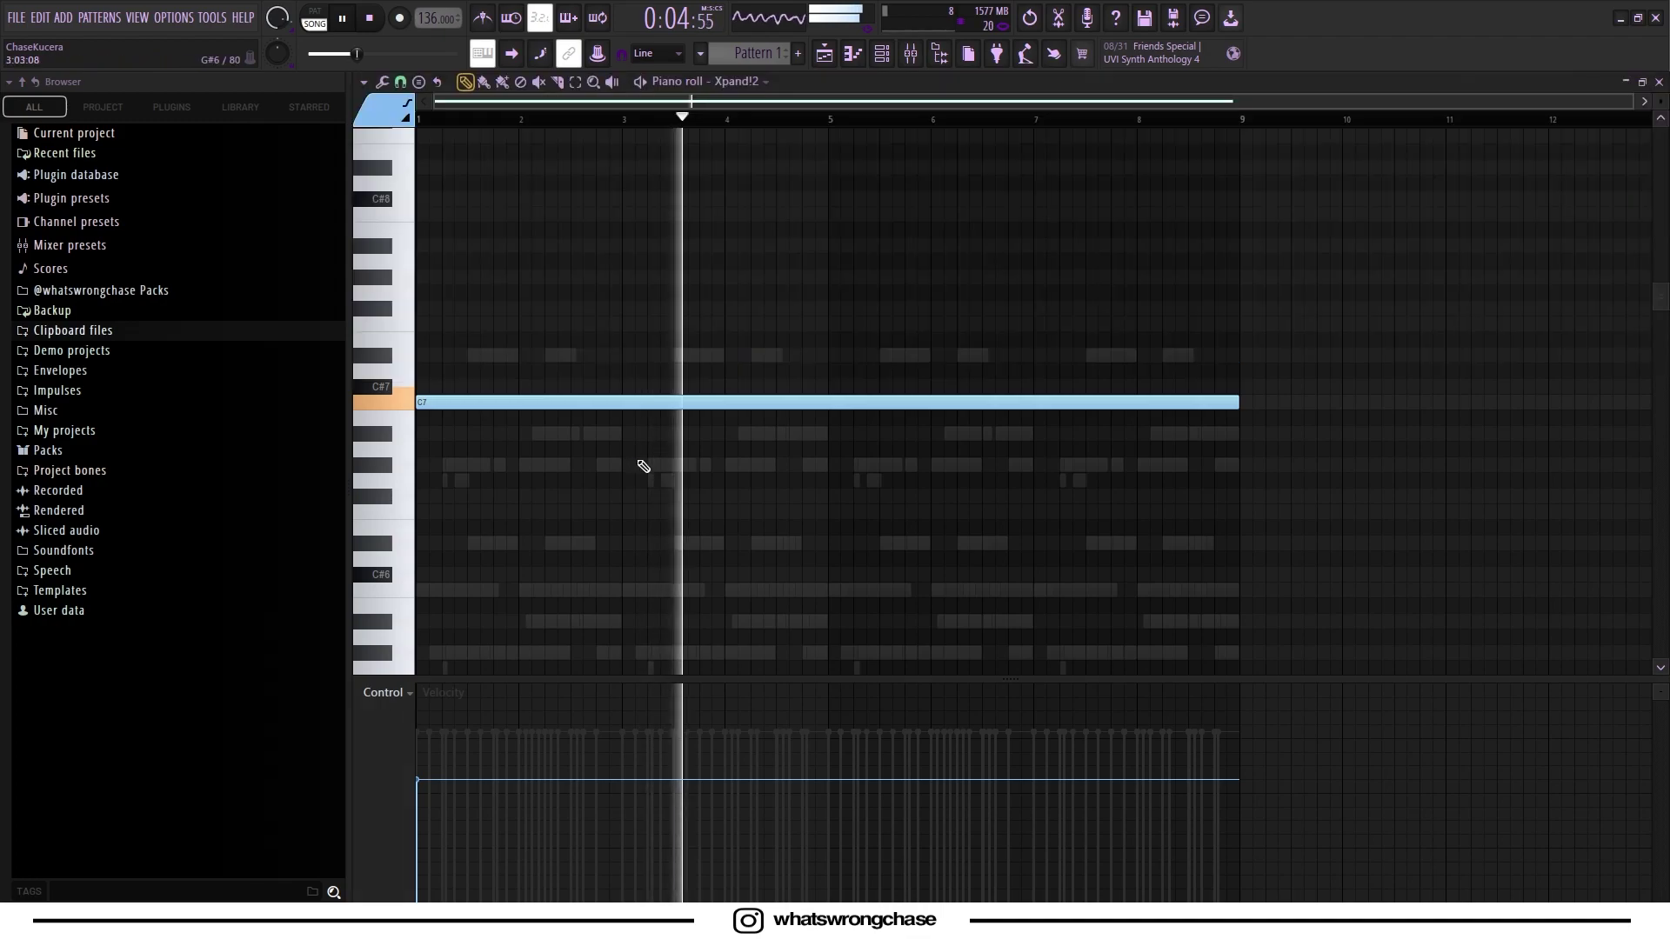
Move the sustained Xpand!2 note down to G#6 and play the pattern from the start.
drag(763, 398, 637, 476)
key(space)
scroll(740, 442, up, 2)
scroll(696, 448, down, 3)
scroll(745, 415, down, 2)
key(space)
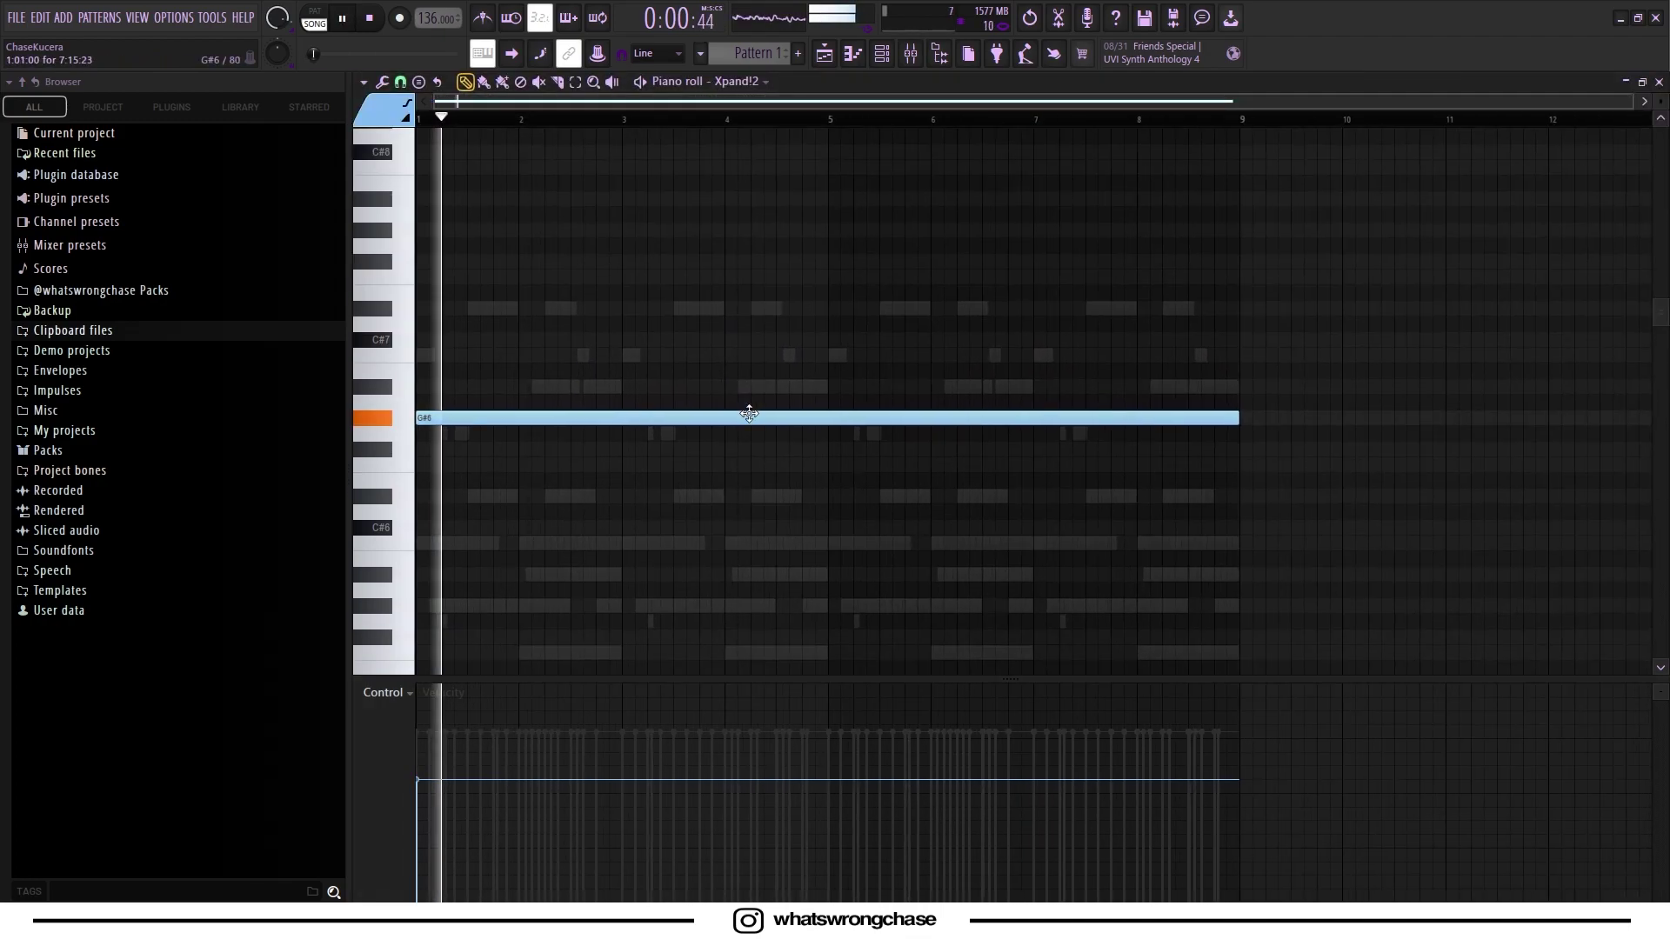
key(F6)
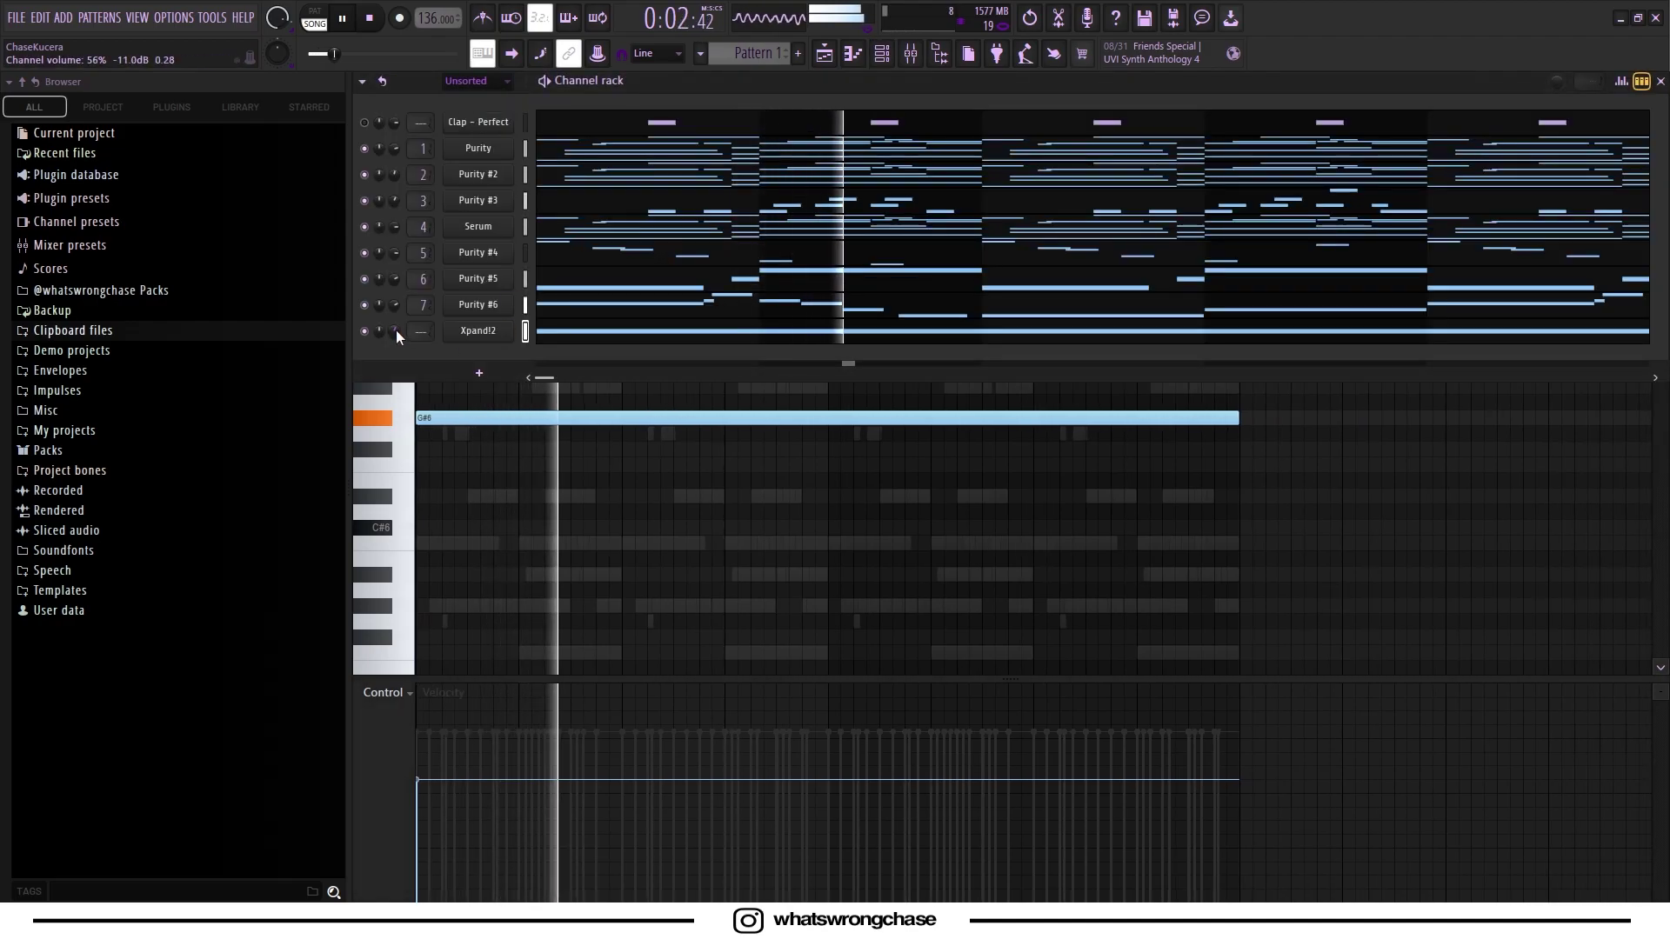
click(753, 413)
click(882, 55)
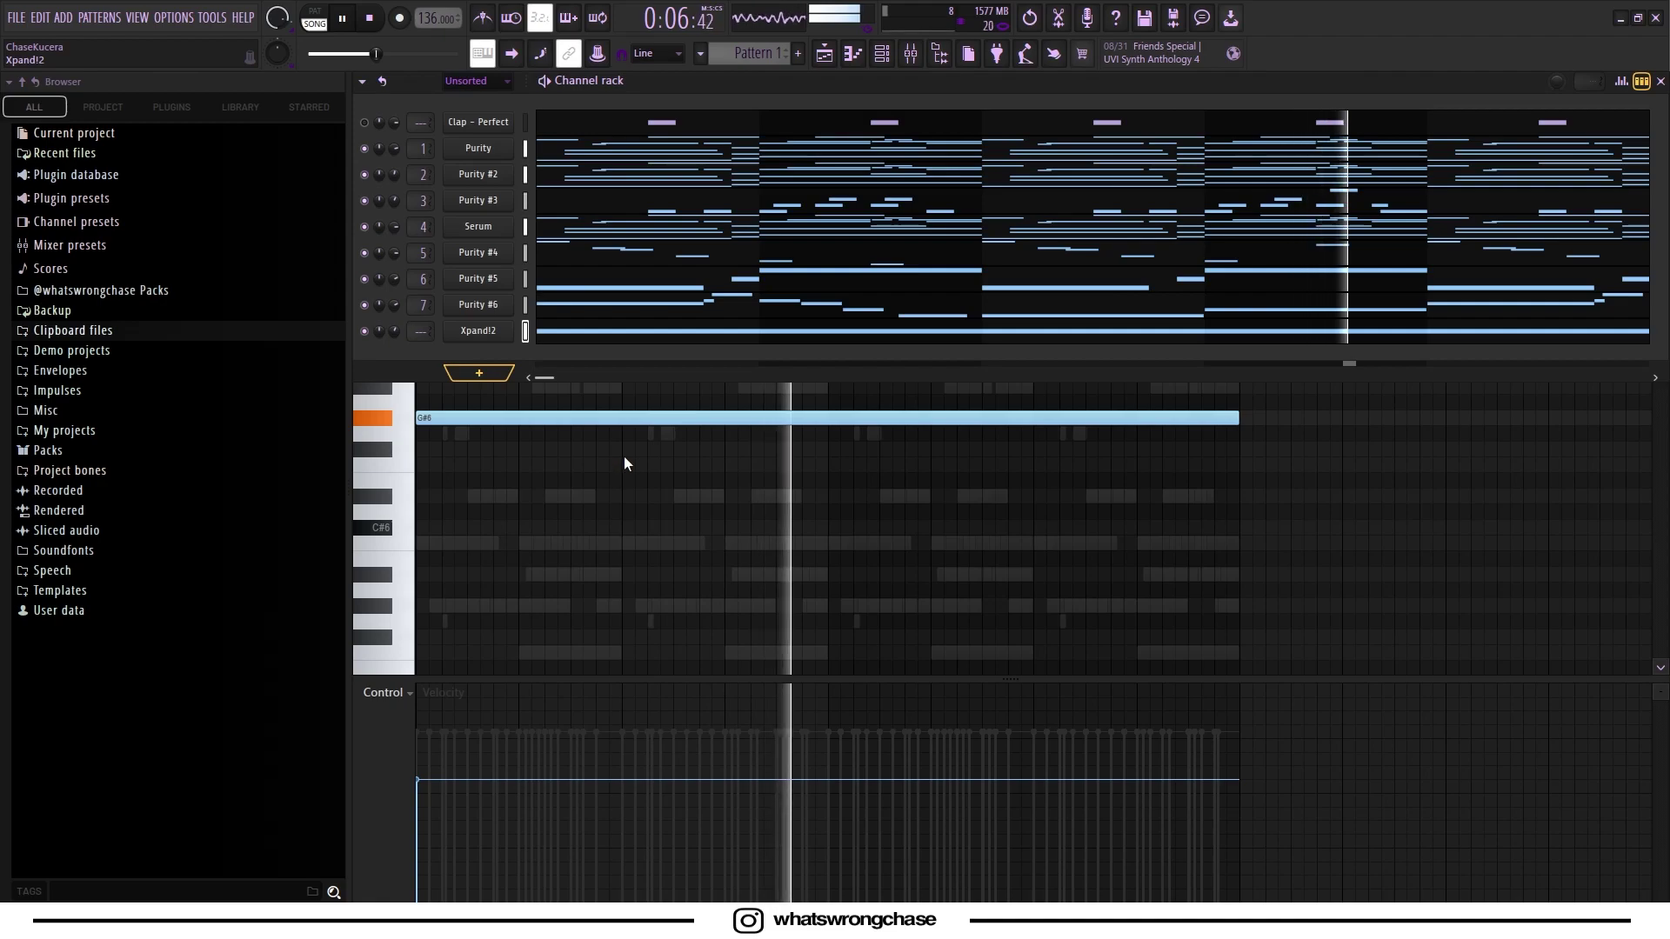
drag(840, 235, 844, 211)
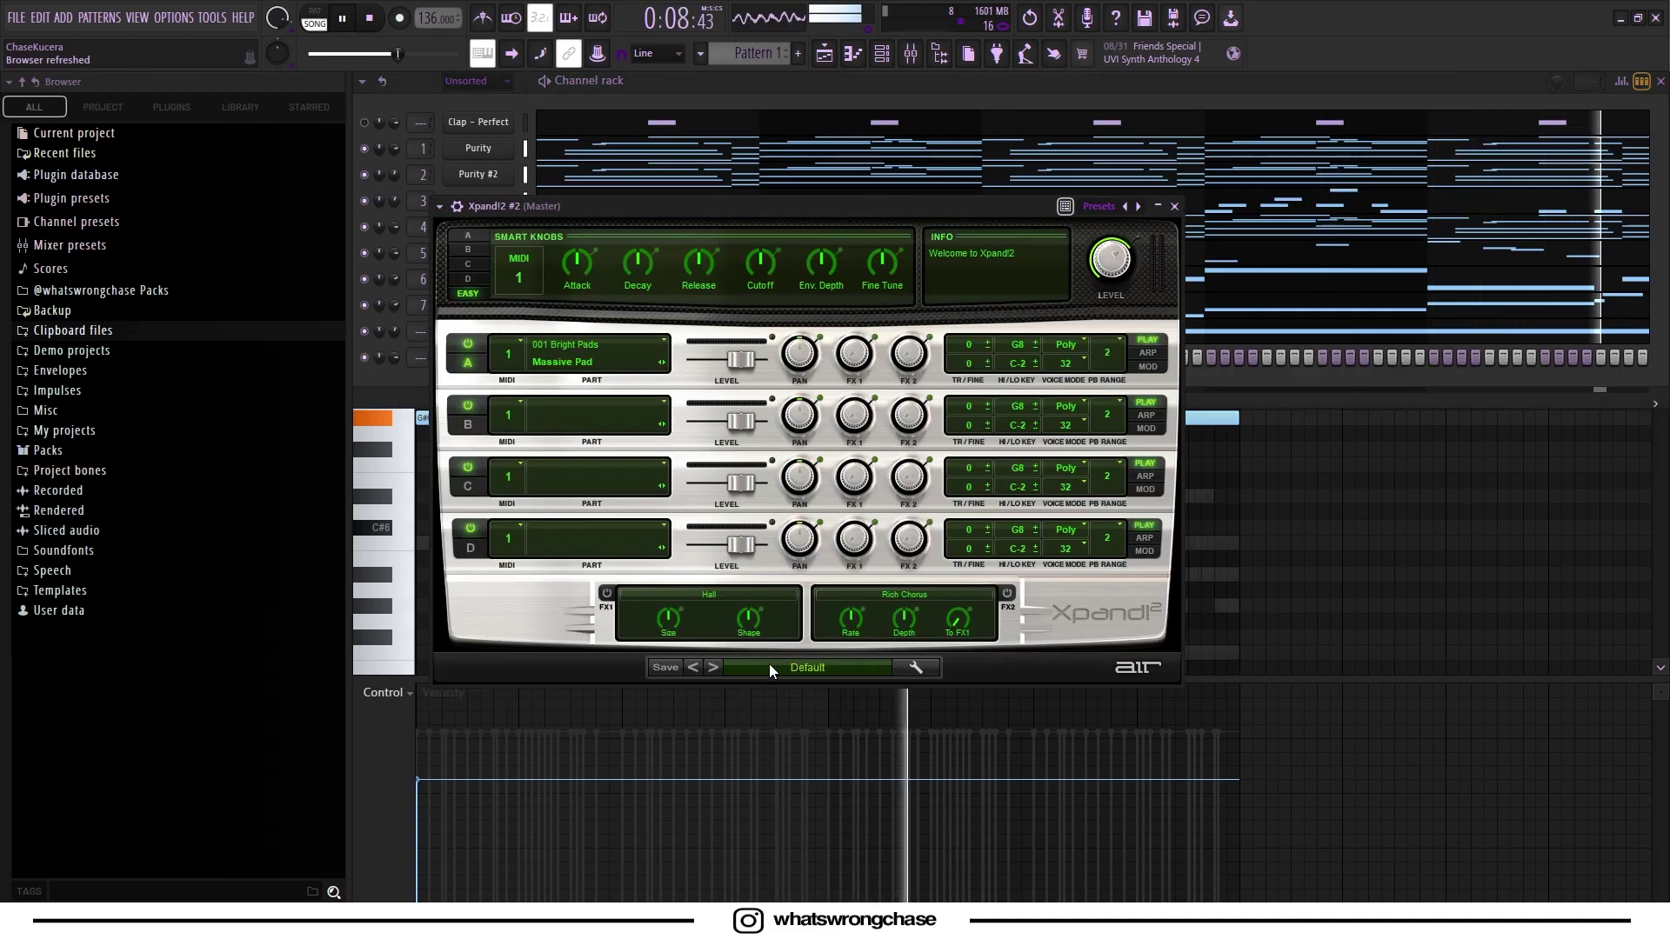
click(1174, 206)
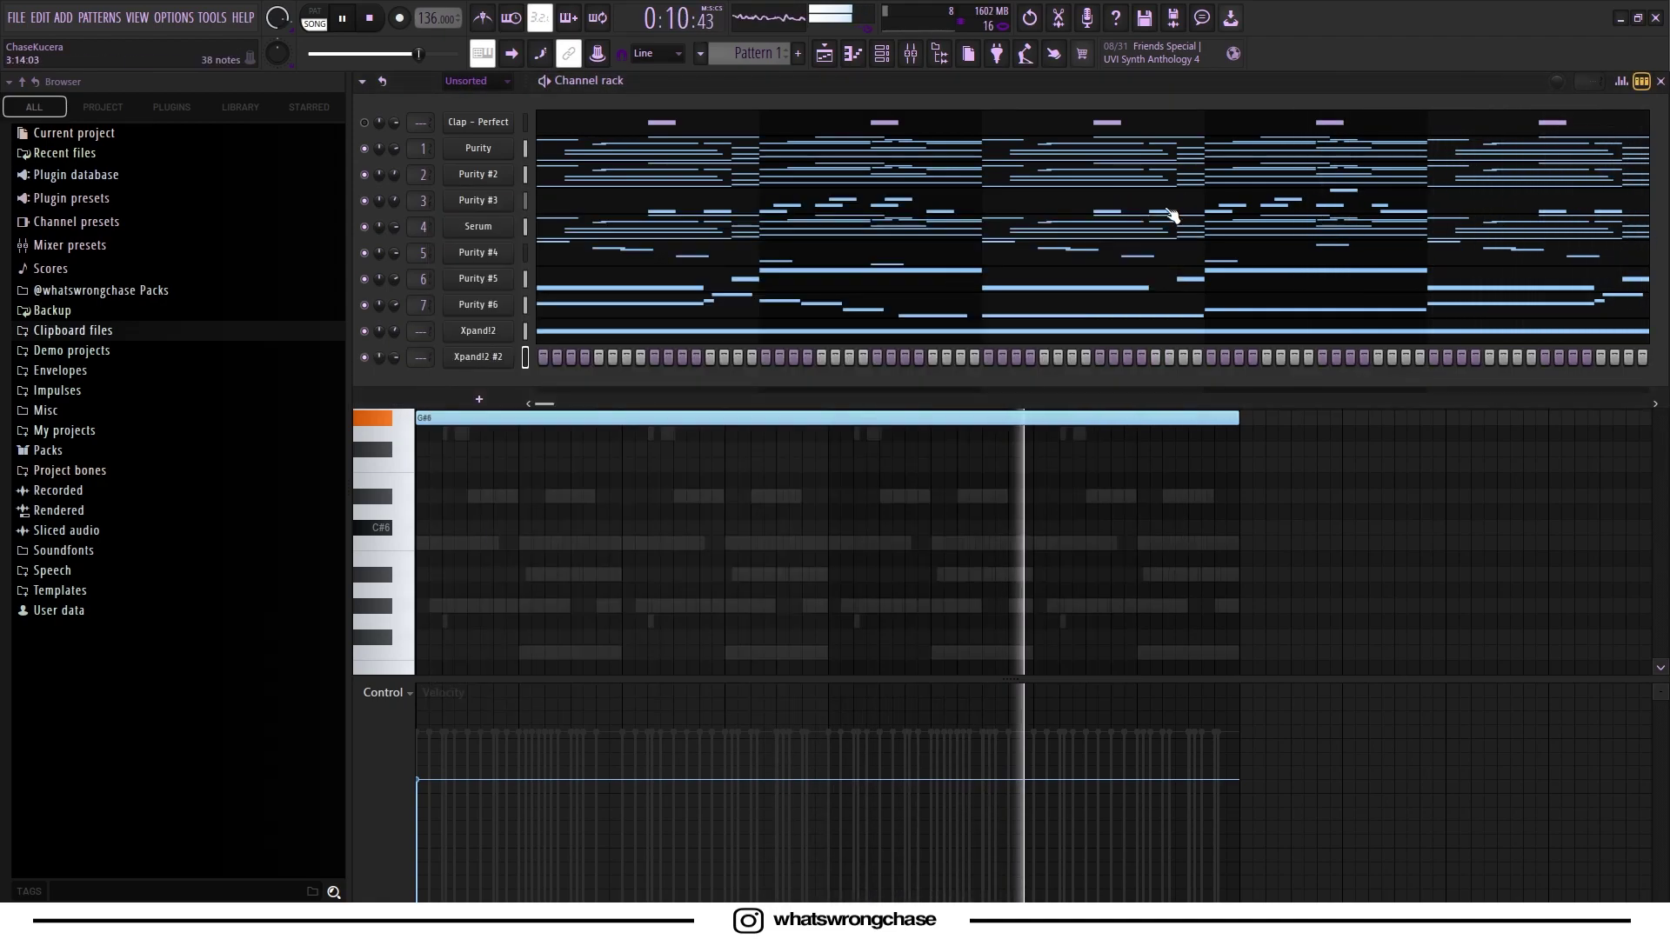
key(alt+Delete)
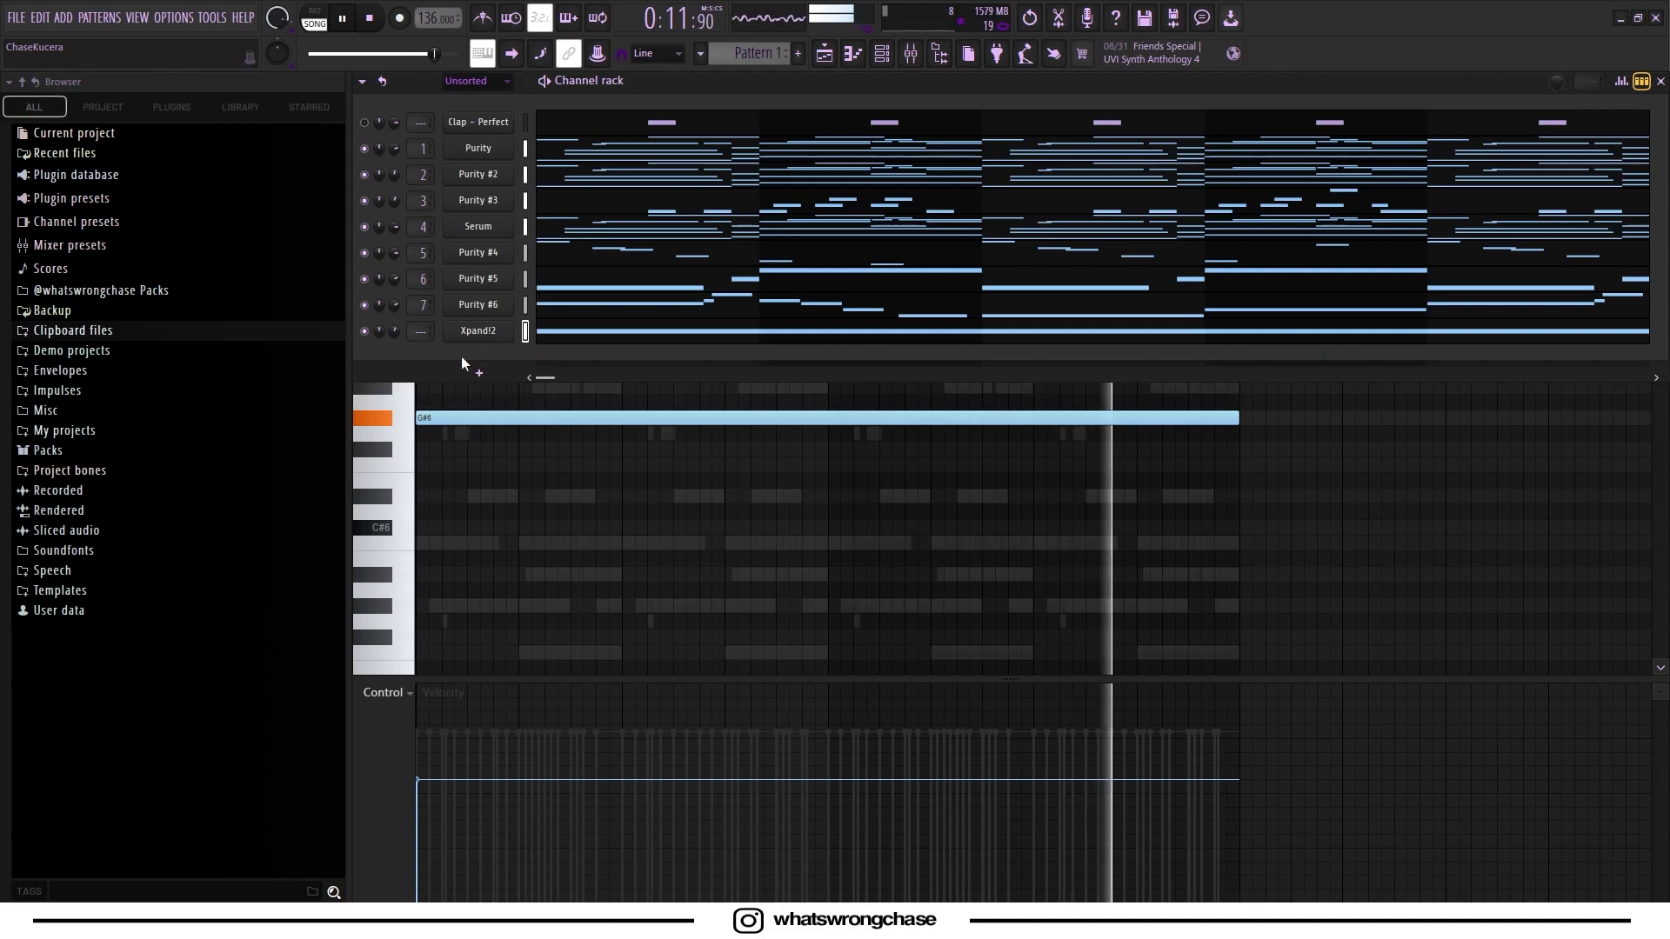
Load Taliban Bell #1 from the clipboard drum kits and place short C5 and A#4 notes in the opening bars.
click(90, 333)
click(74, 373)
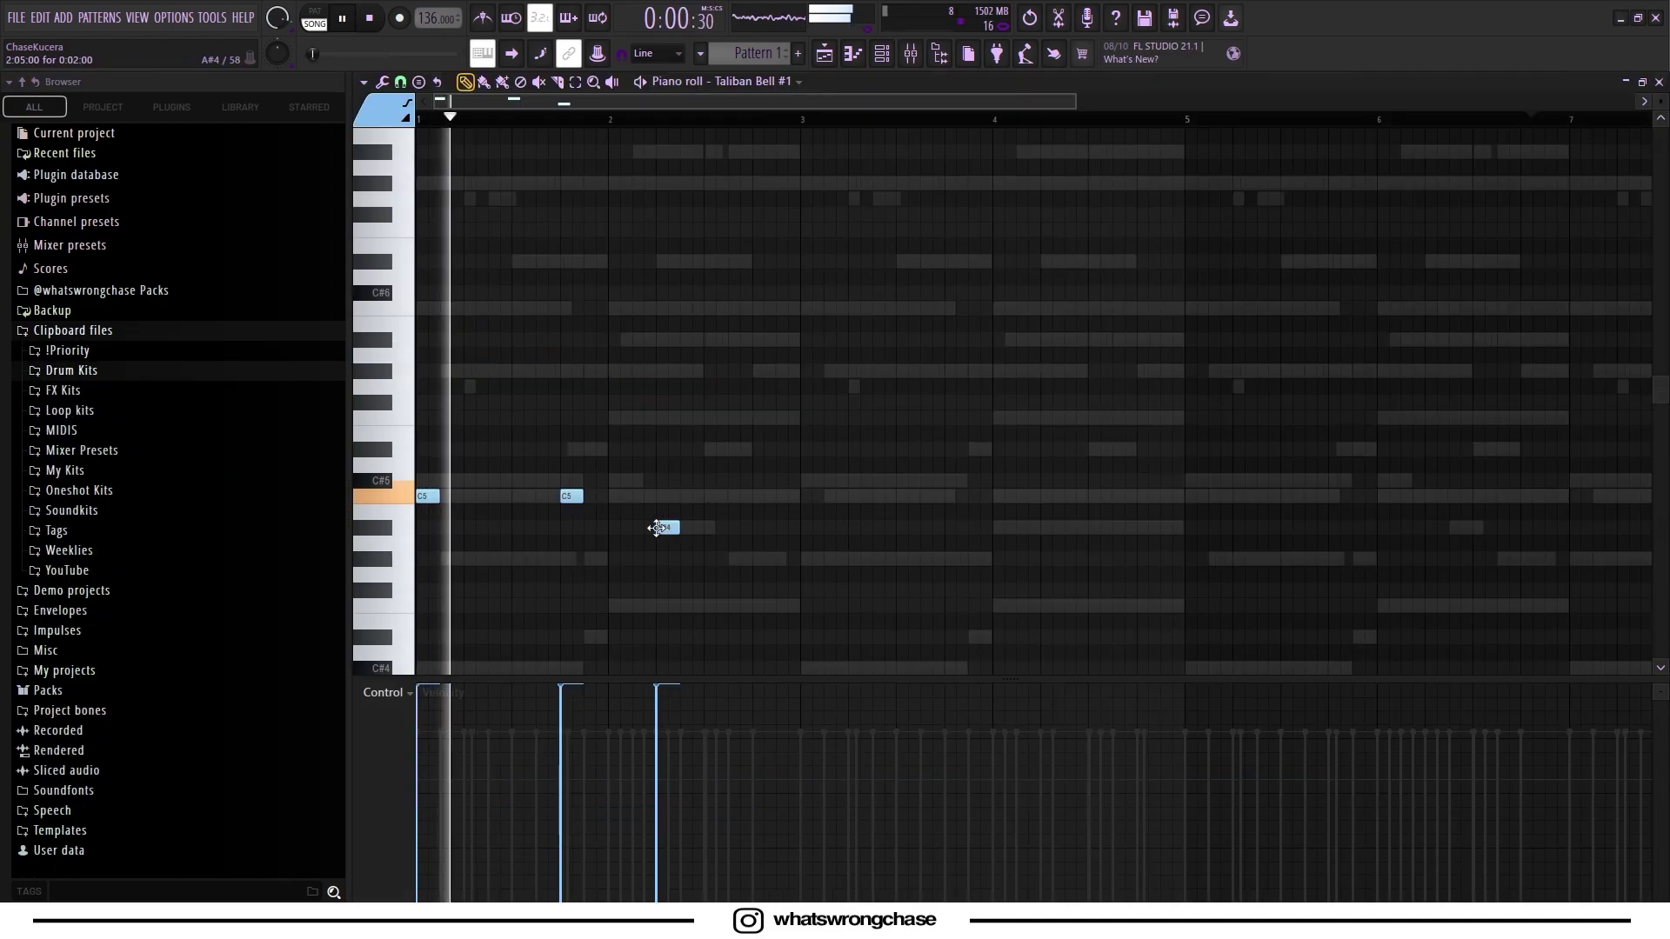
drag(701, 566, 809, 483)
ctrl+click(782, 462)
scroll(765, 468, down, 2)
Repeat the Taliban Bell #1 note pattern to fill eight bars and lower its velocities slightly.
key(ctrl+a)
key(ctrl+b)
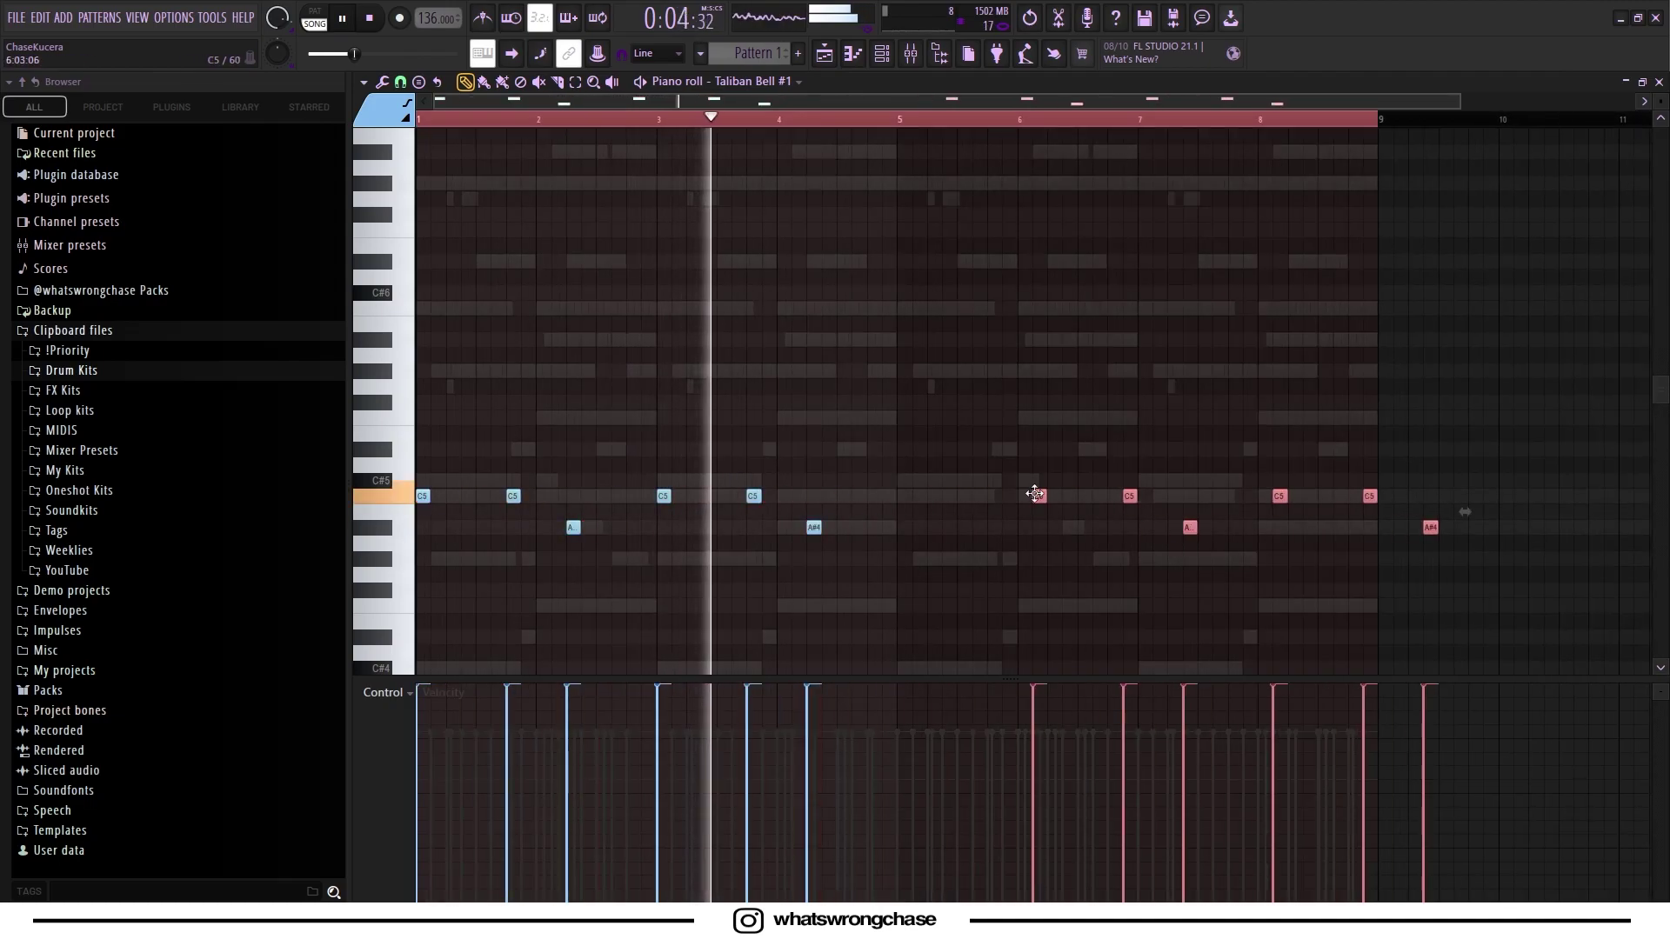
key(ctrl+d)
scroll(928, 479, down, 1)
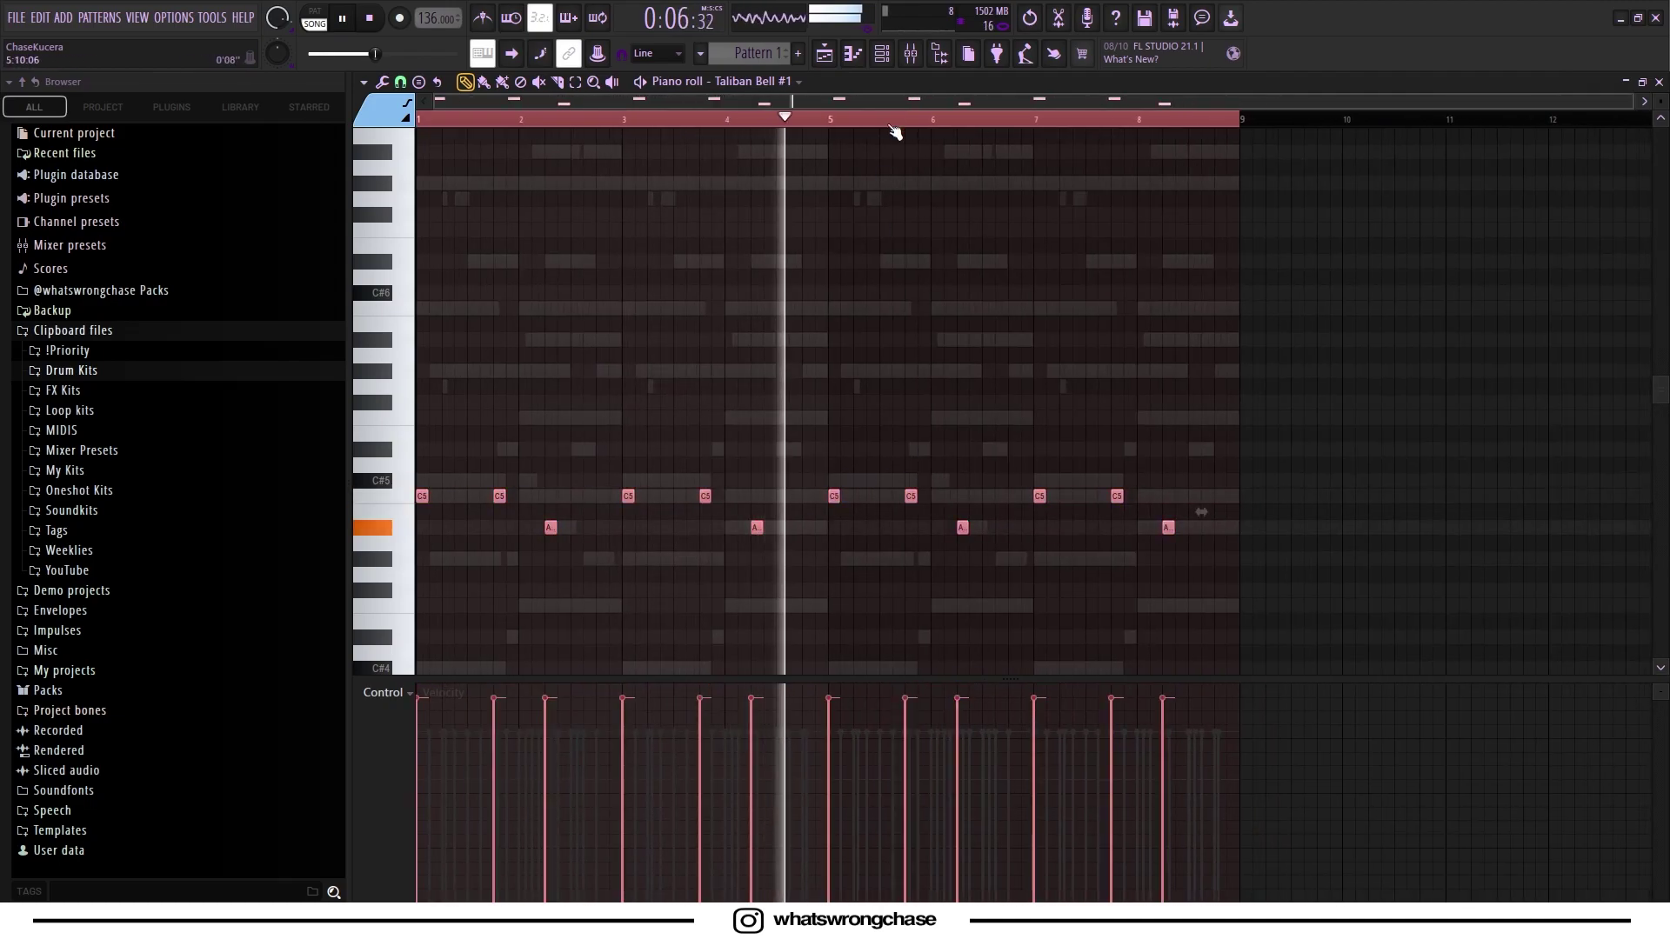
click(896, 57)
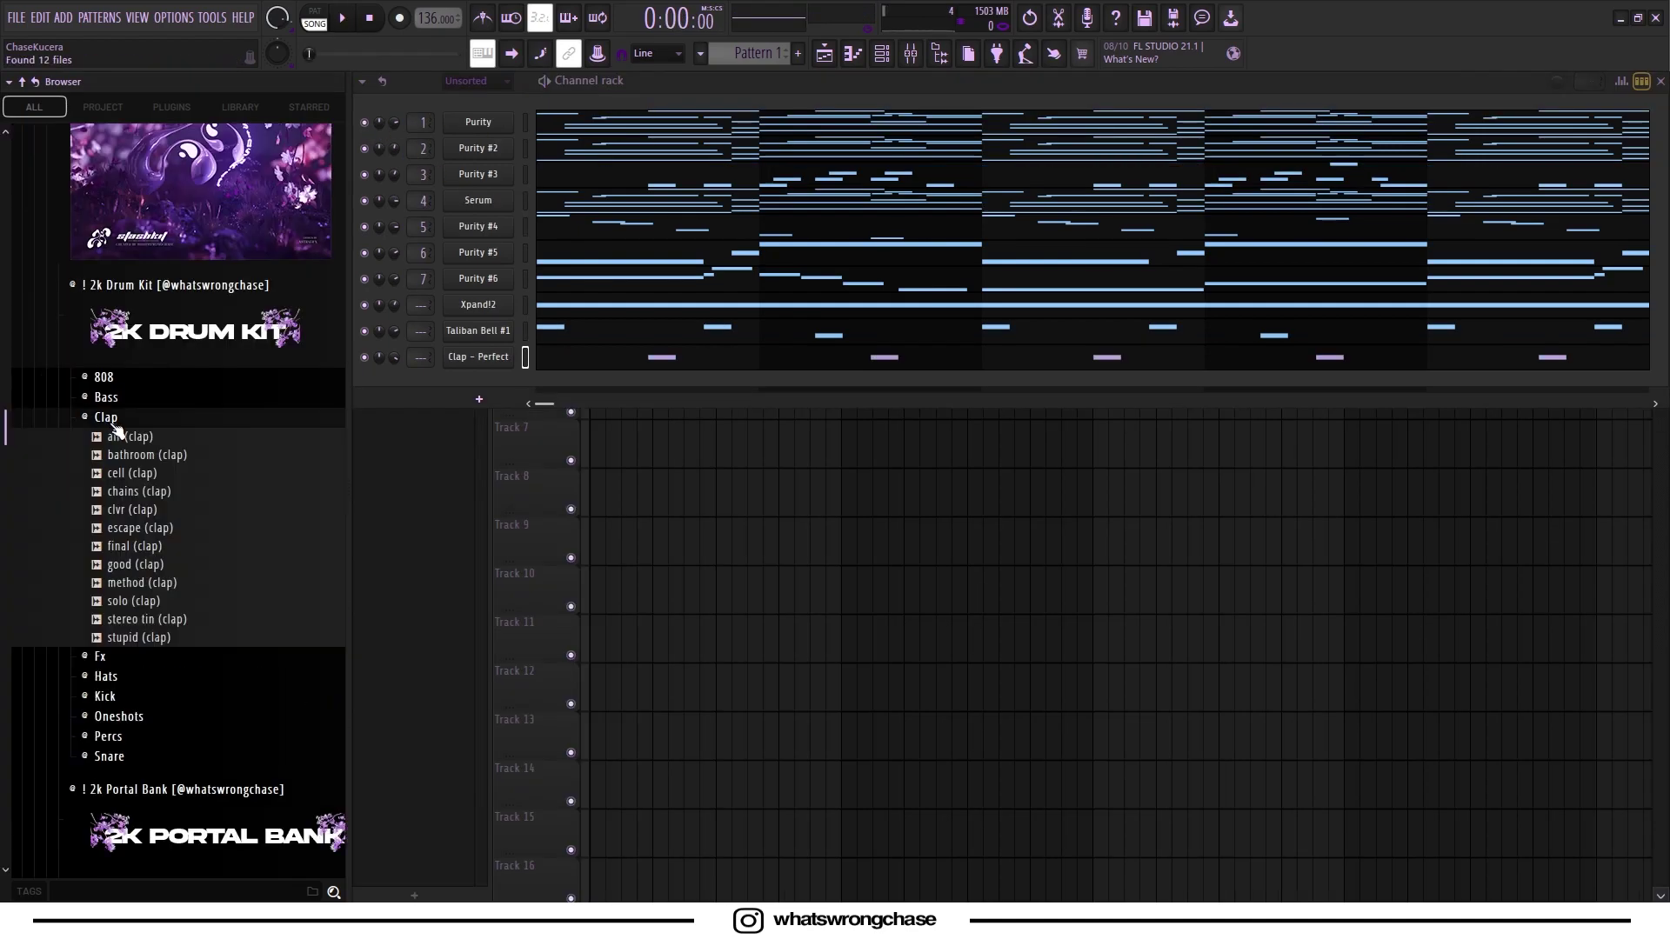
Audition the 2k Drum Kit claps, replace the existing clap sample with good (clap) and play the pattern.
click(131, 459)
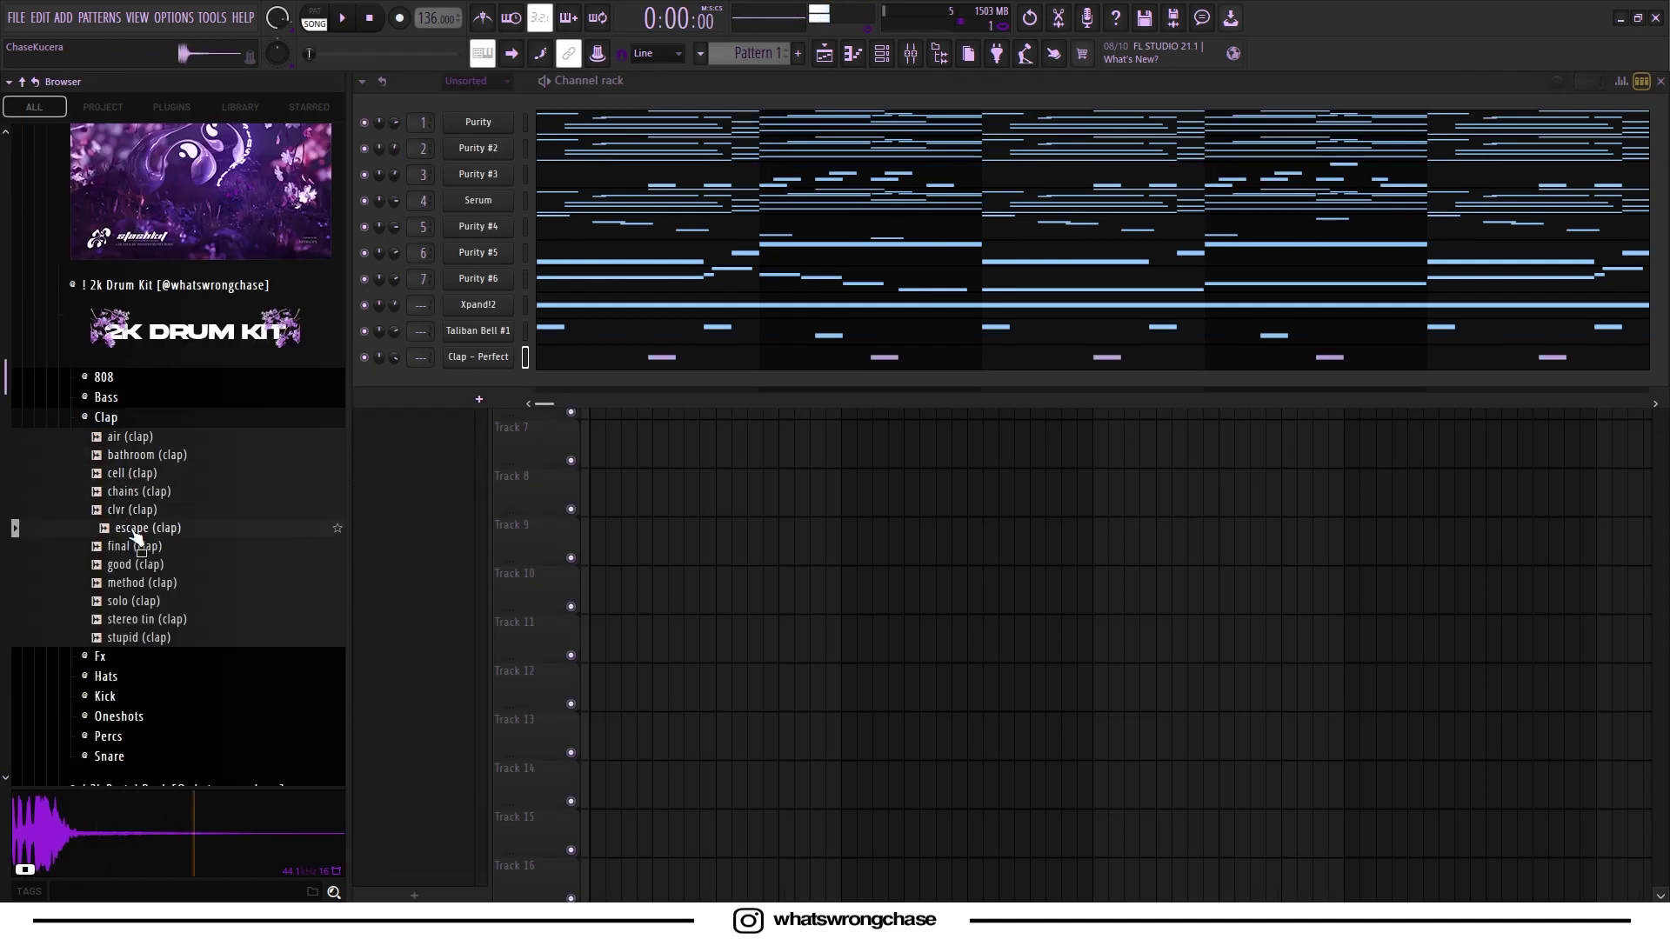
drag(482, 361, 472, 363)
key(space)
scroll(346, 443, up, 2)
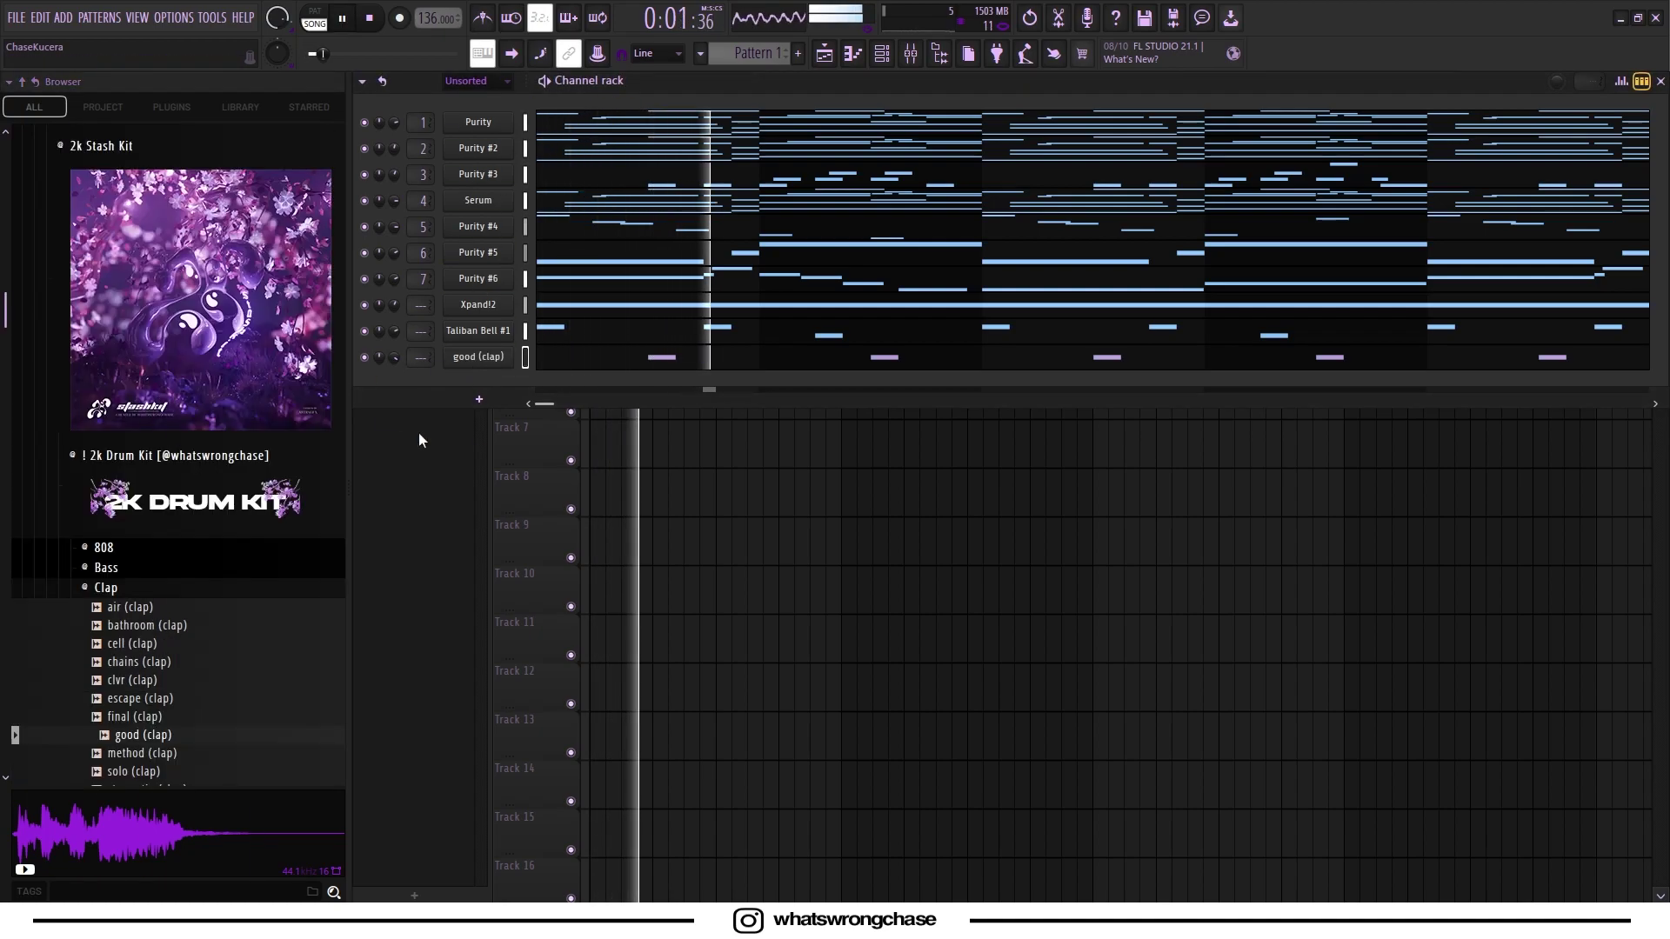
scroll(204, 494, up, 2)
Audition the 2k Drum Kit hi-hats and add fly (hihat) as a new channel below the clap.
click(106, 477)
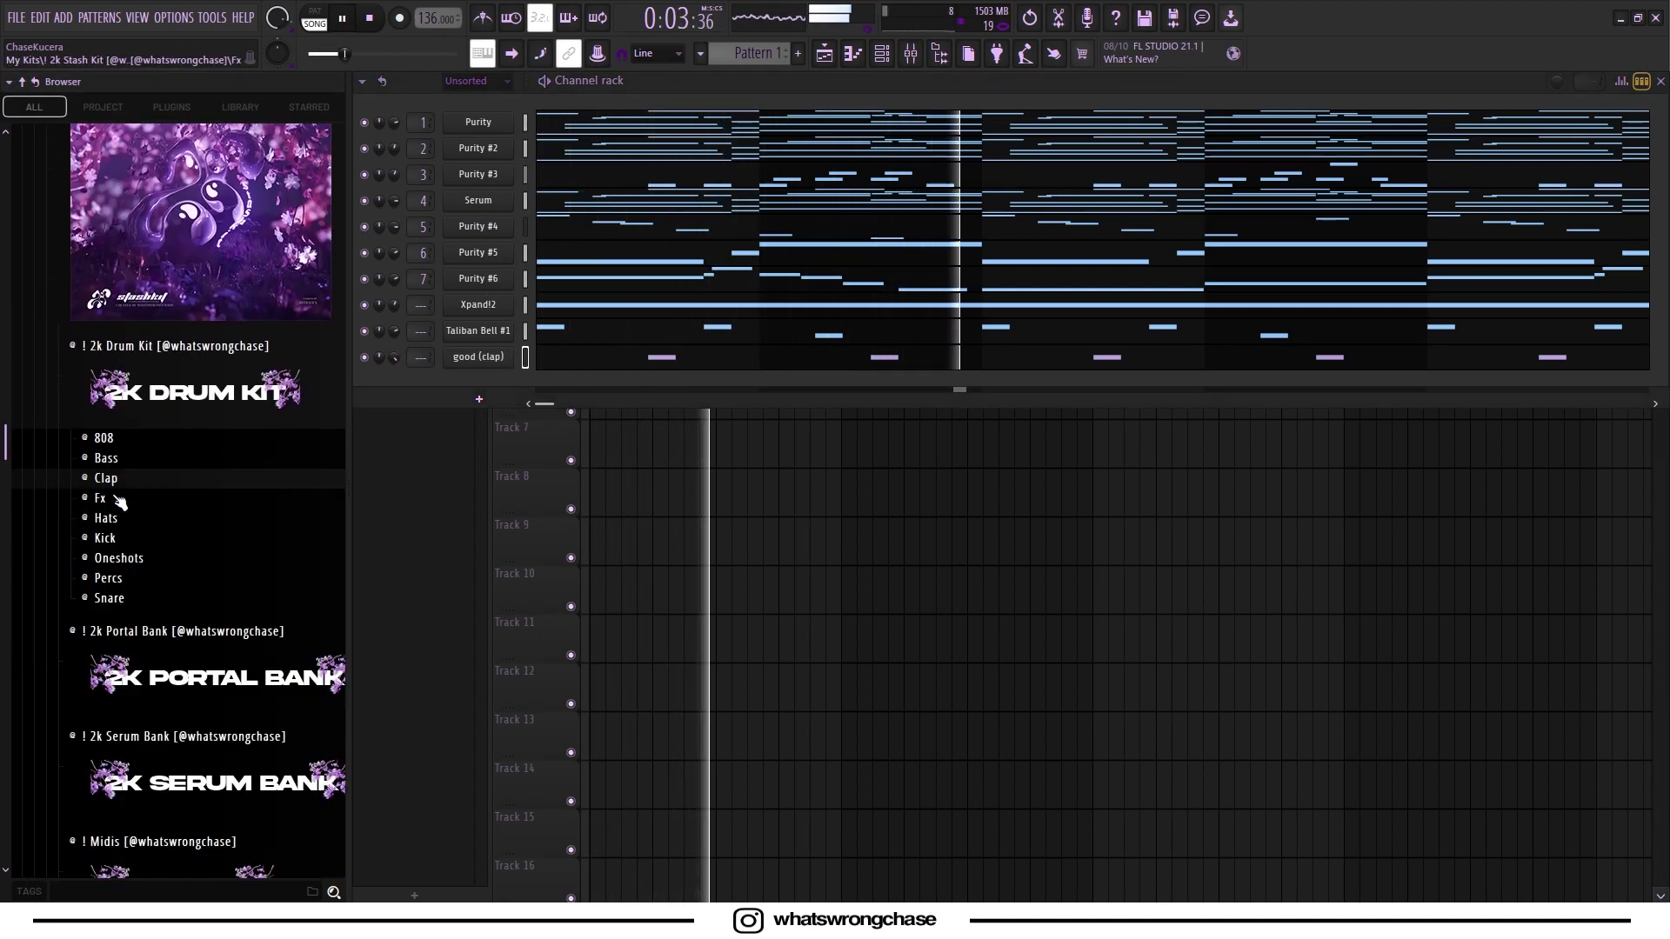
click(106, 517)
click(131, 560)
click(135, 613)
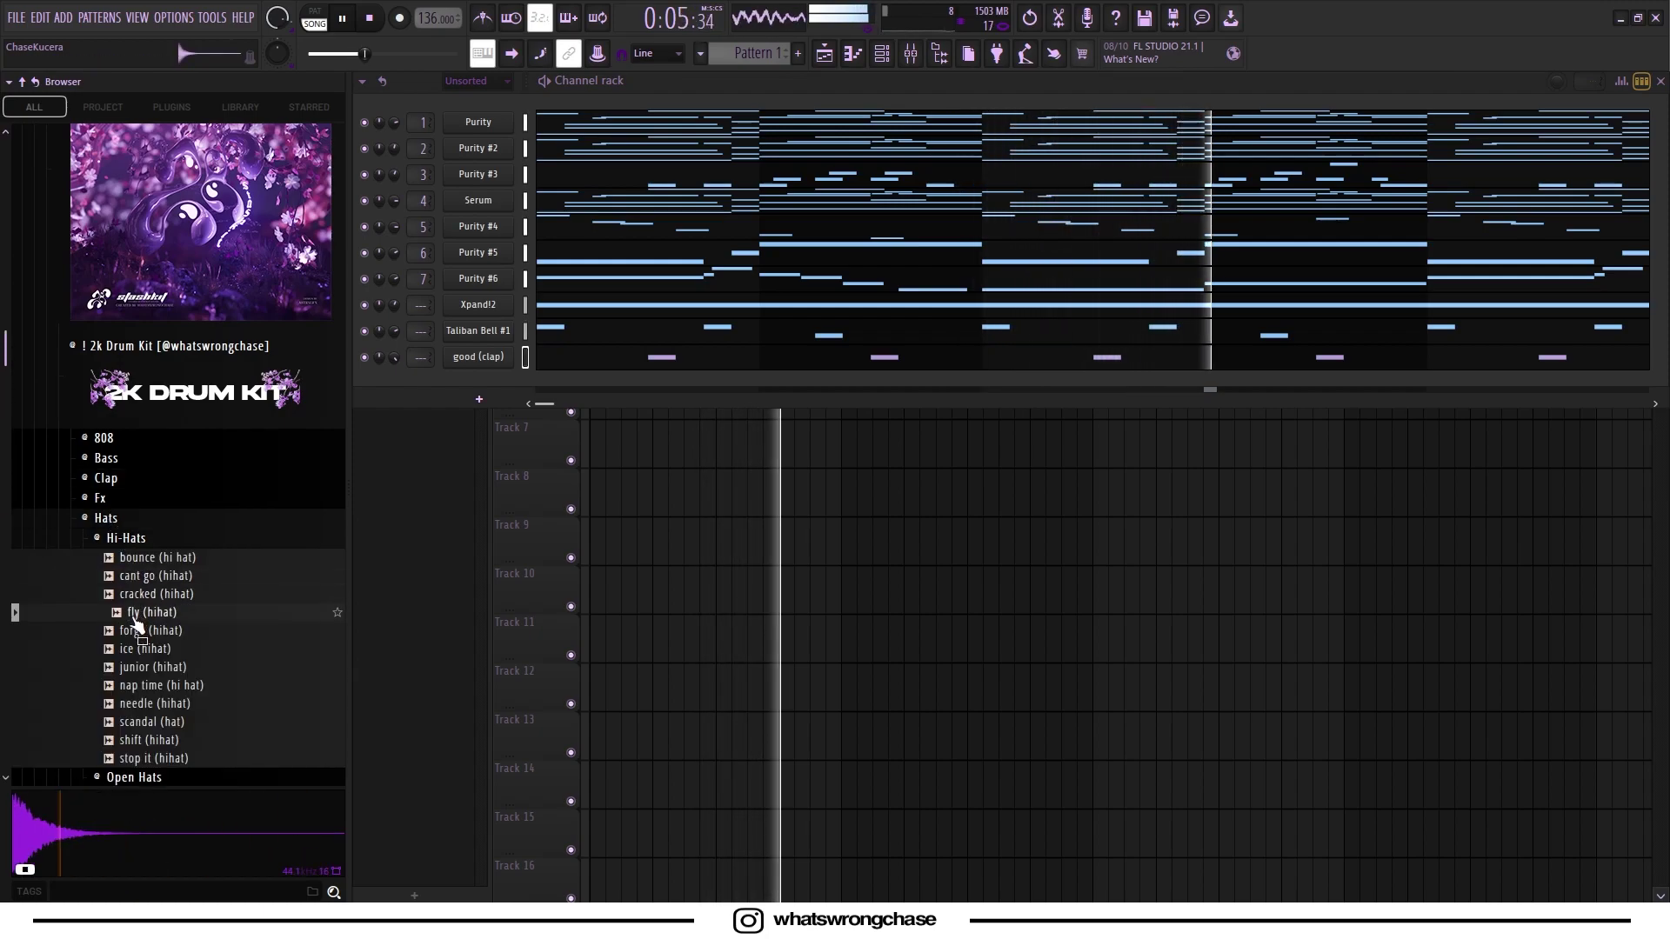
drag(416, 458, 566, 382)
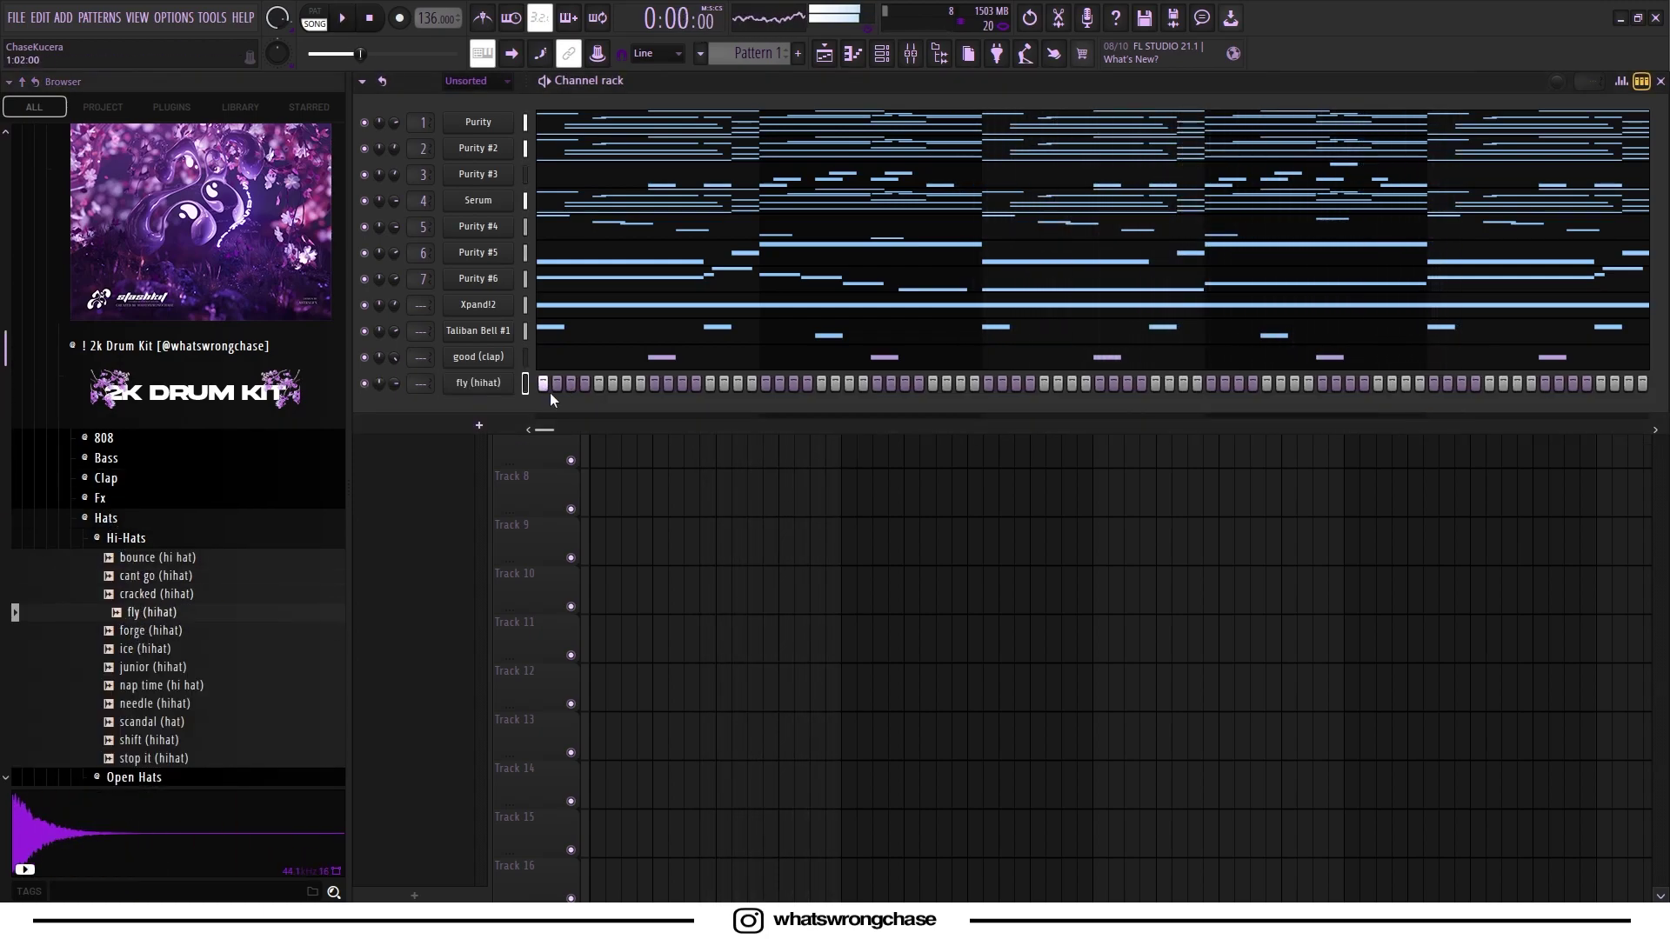
Place the first fly (hihat) steps in bar one and add C5 hits in bar two in its piano roll.
key(space)
key(space)
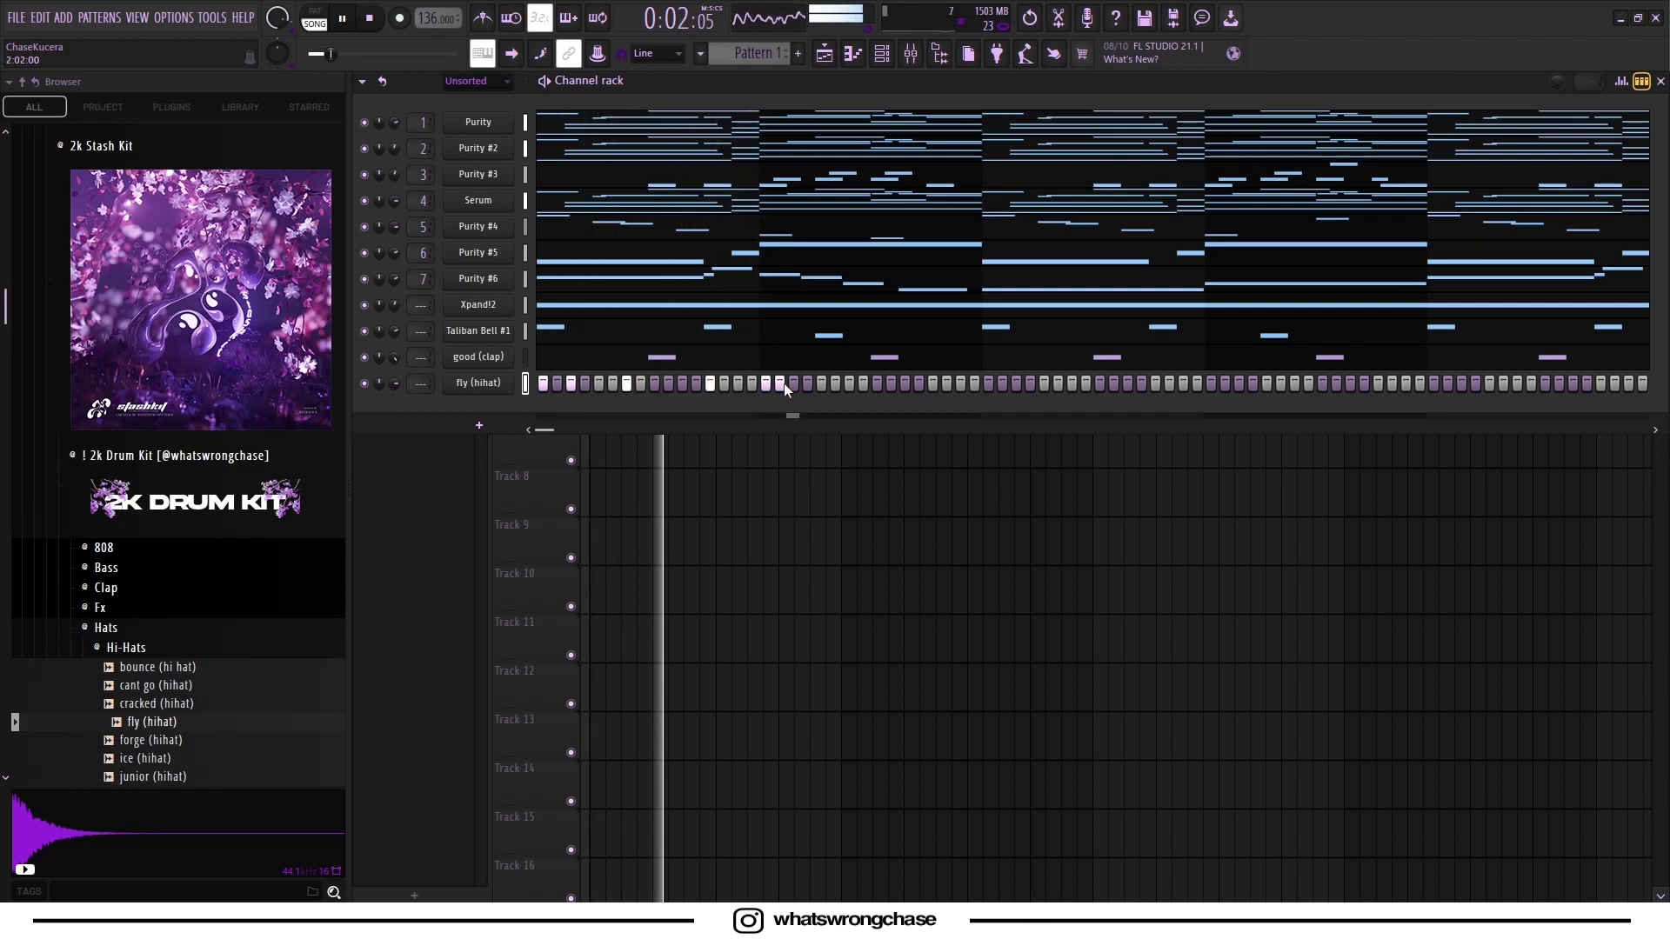
key(F7)
scroll(548, 400, up, 4)
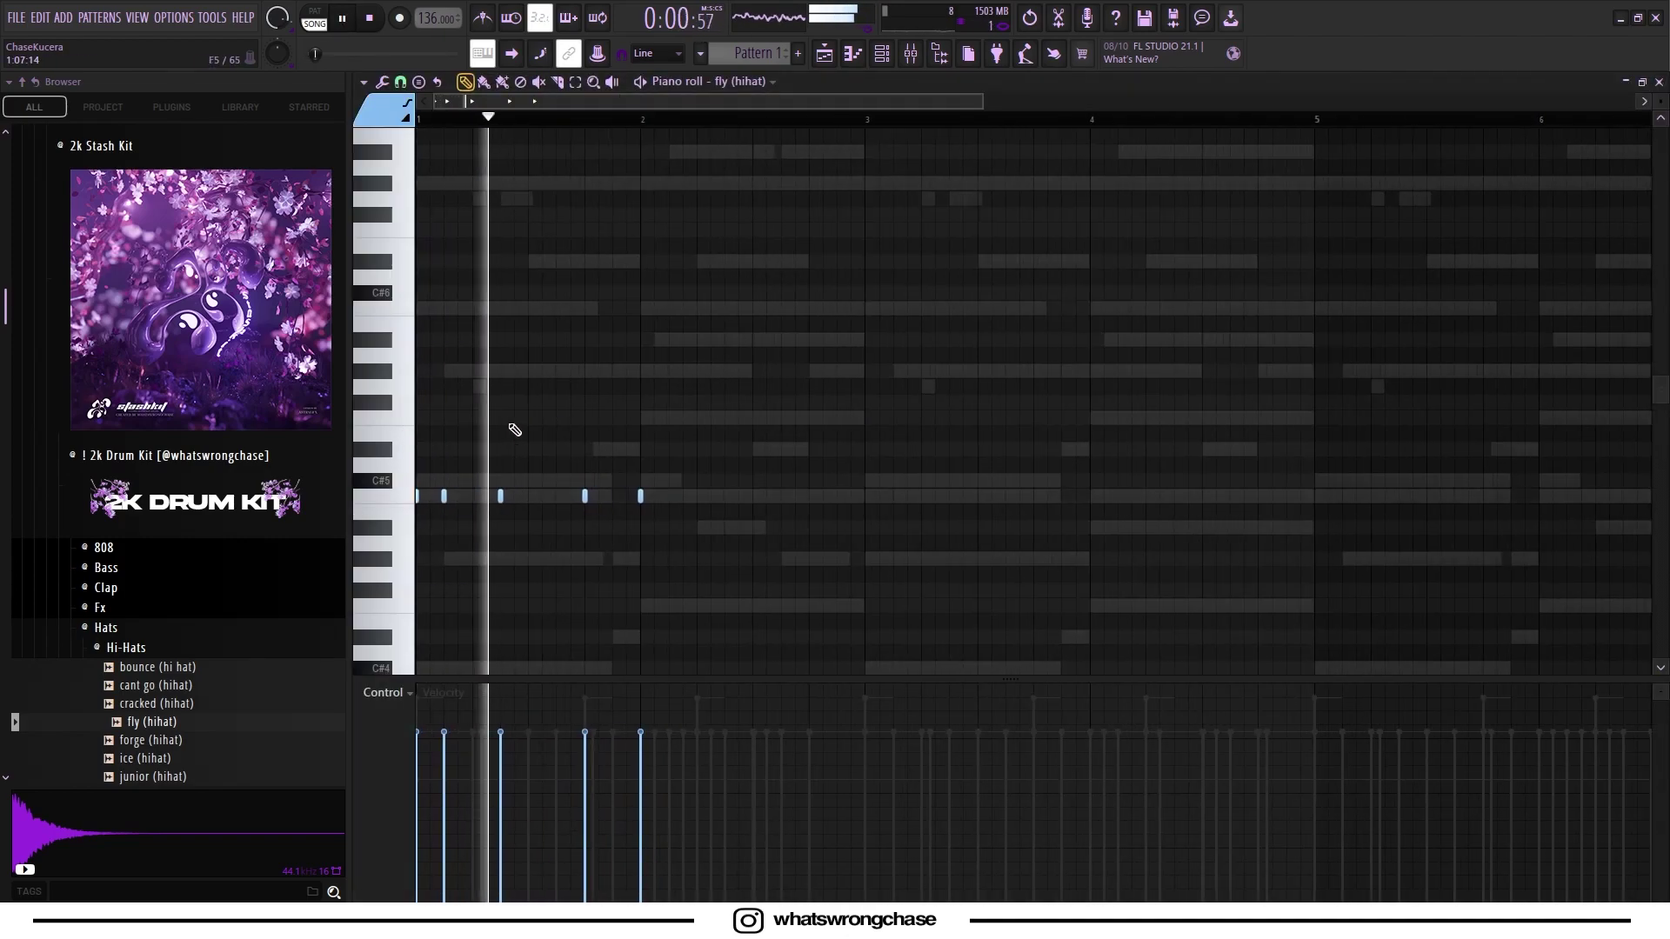
scroll(631, 451, down, 1)
click(688, 450)
click(770, 450)
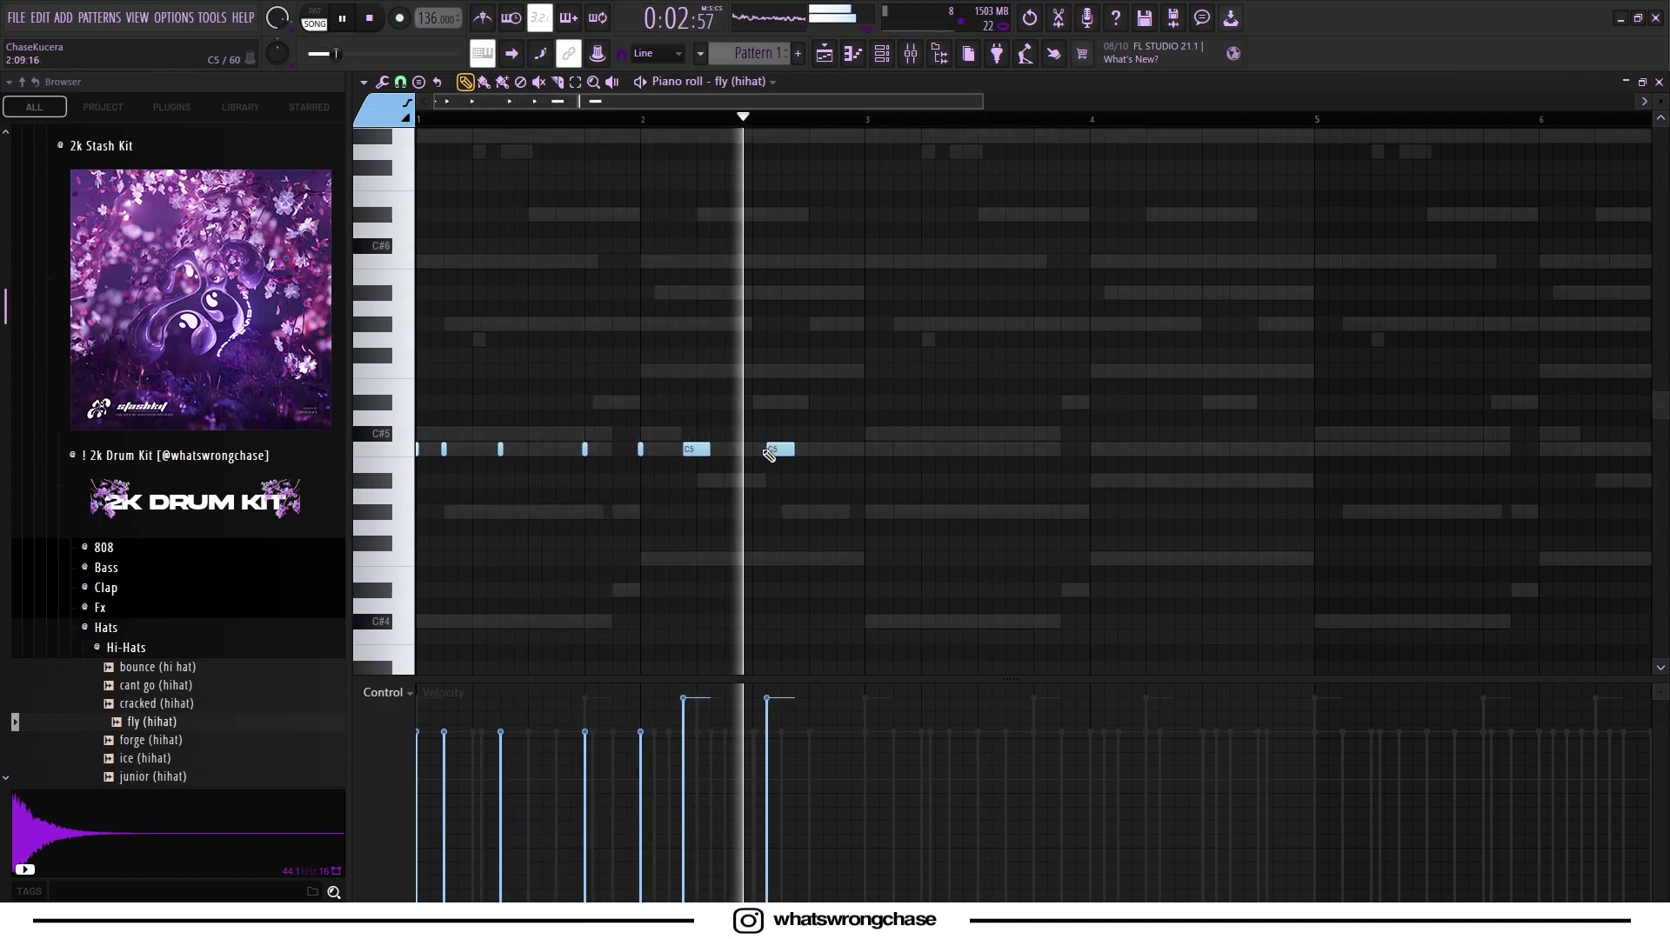
Rework the second bar of fly (hihat) by removing its downbeat hit and placing a new sequence of C5 hits.
key(space)
right_click(641, 452)
scroll(641, 456, up, 2)
click(694, 450)
click(738, 449)
click(959, 450)
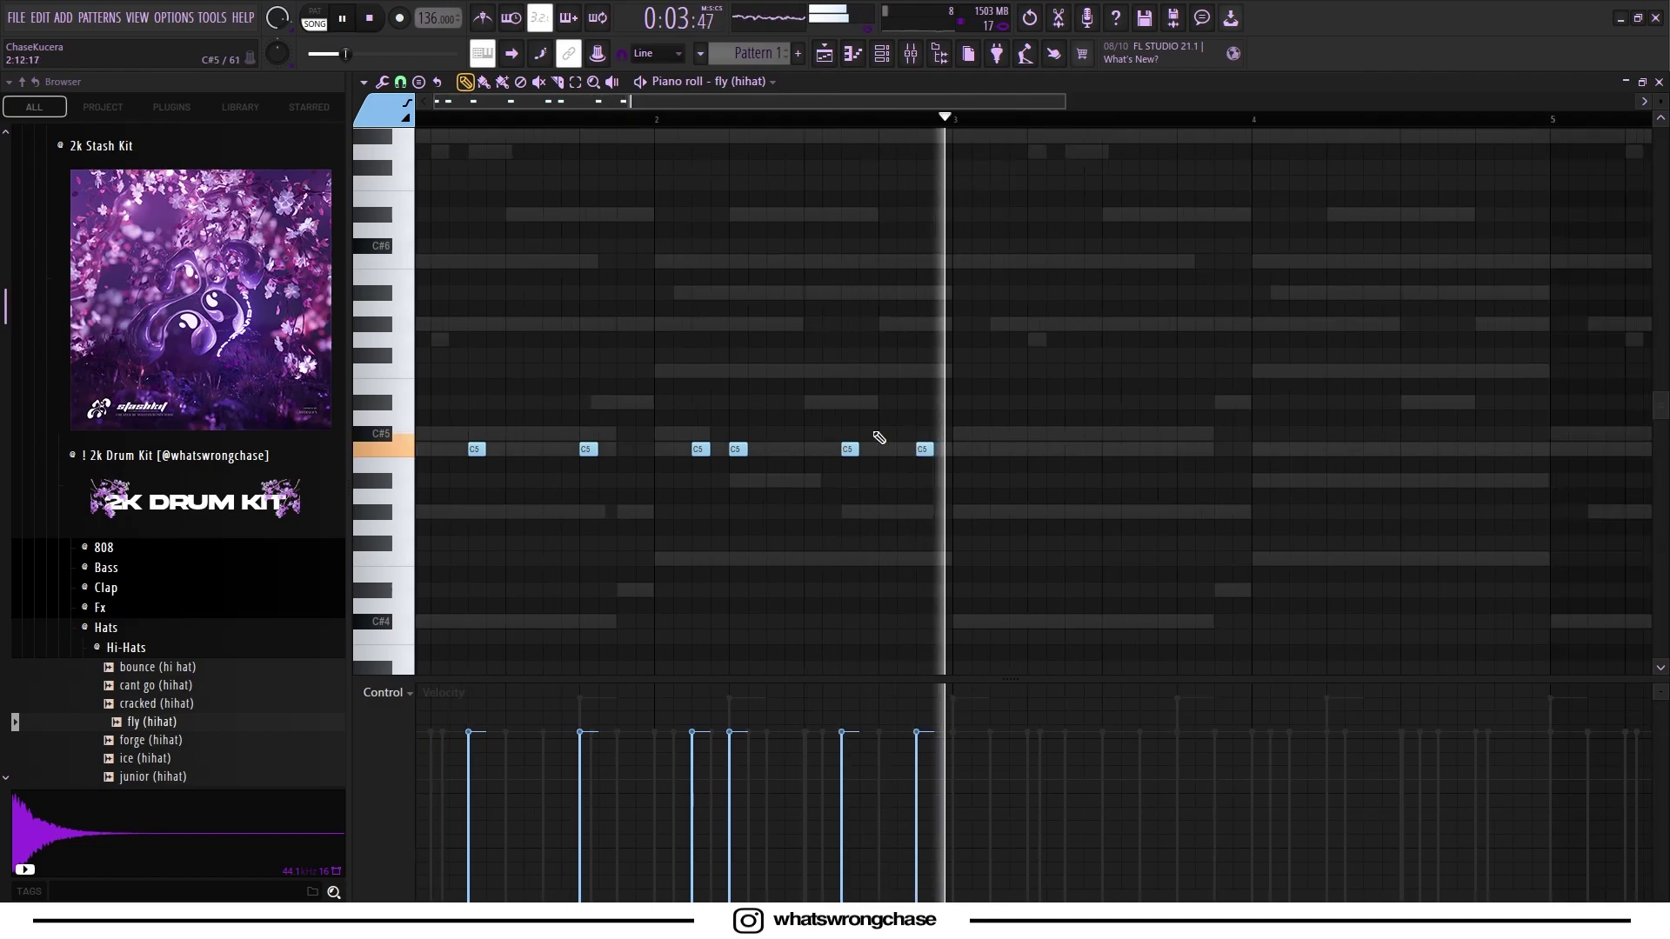
Repeat the two-bar fly (hihat) pattern to fill eight bars and raise the velocity of all hits slightly.
scroll(742, 149, down, 2)
key(ctrl+a)
key(ctrl+b)
key(ctrl+b)
key(ctrl+b)
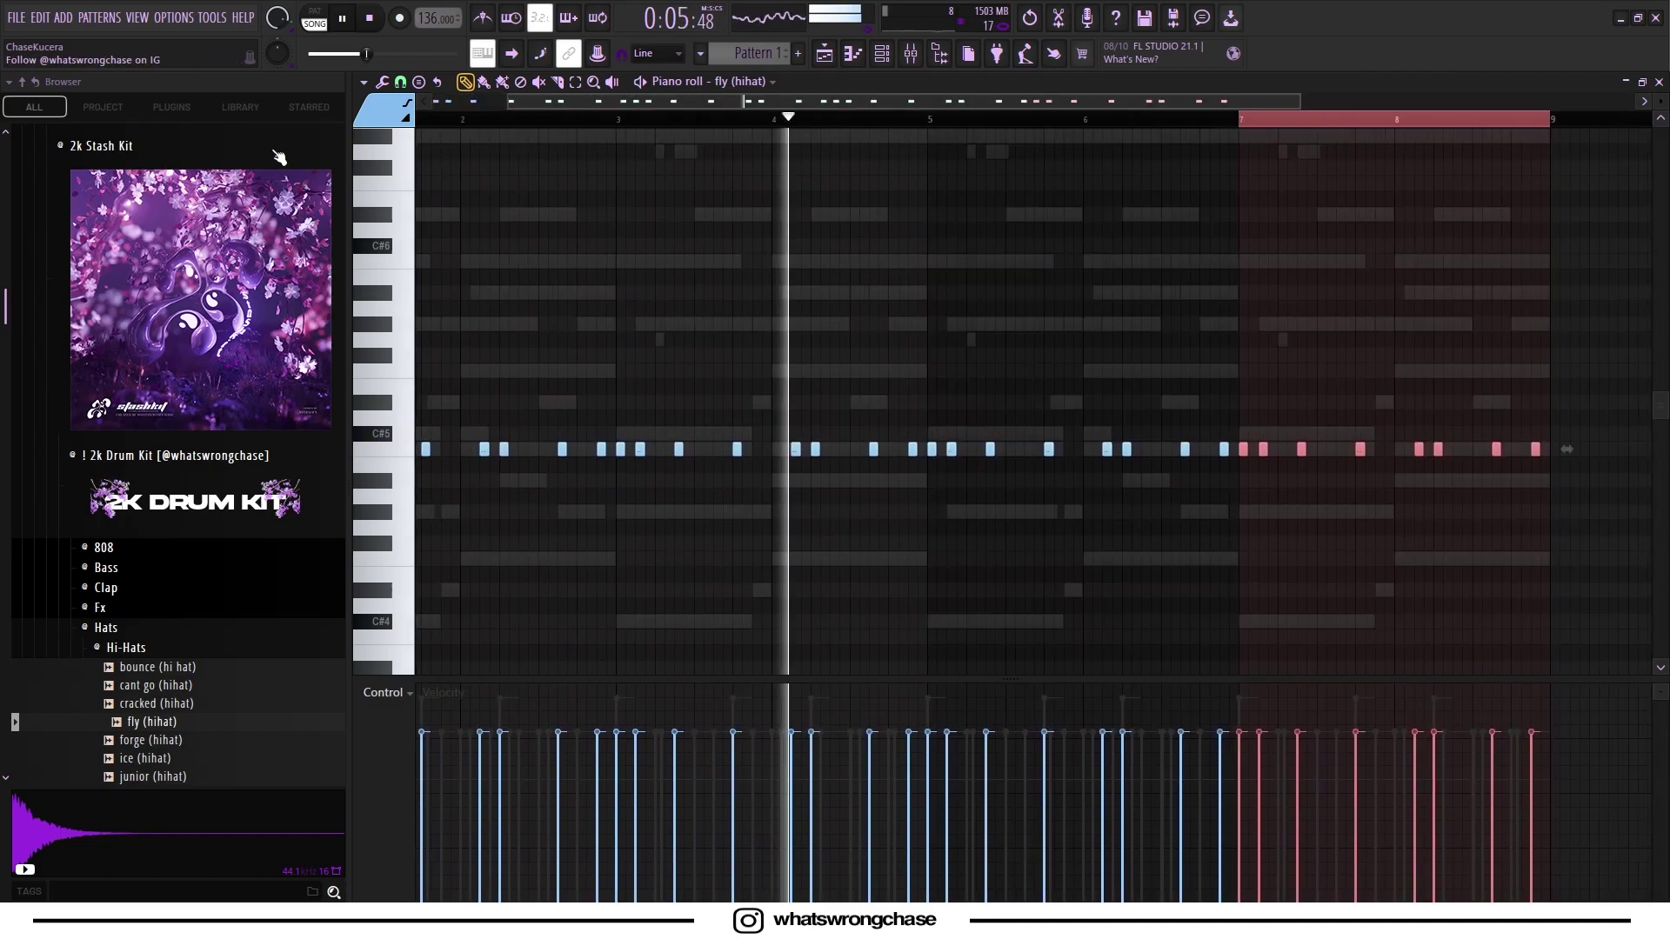
key(ctrl+a)
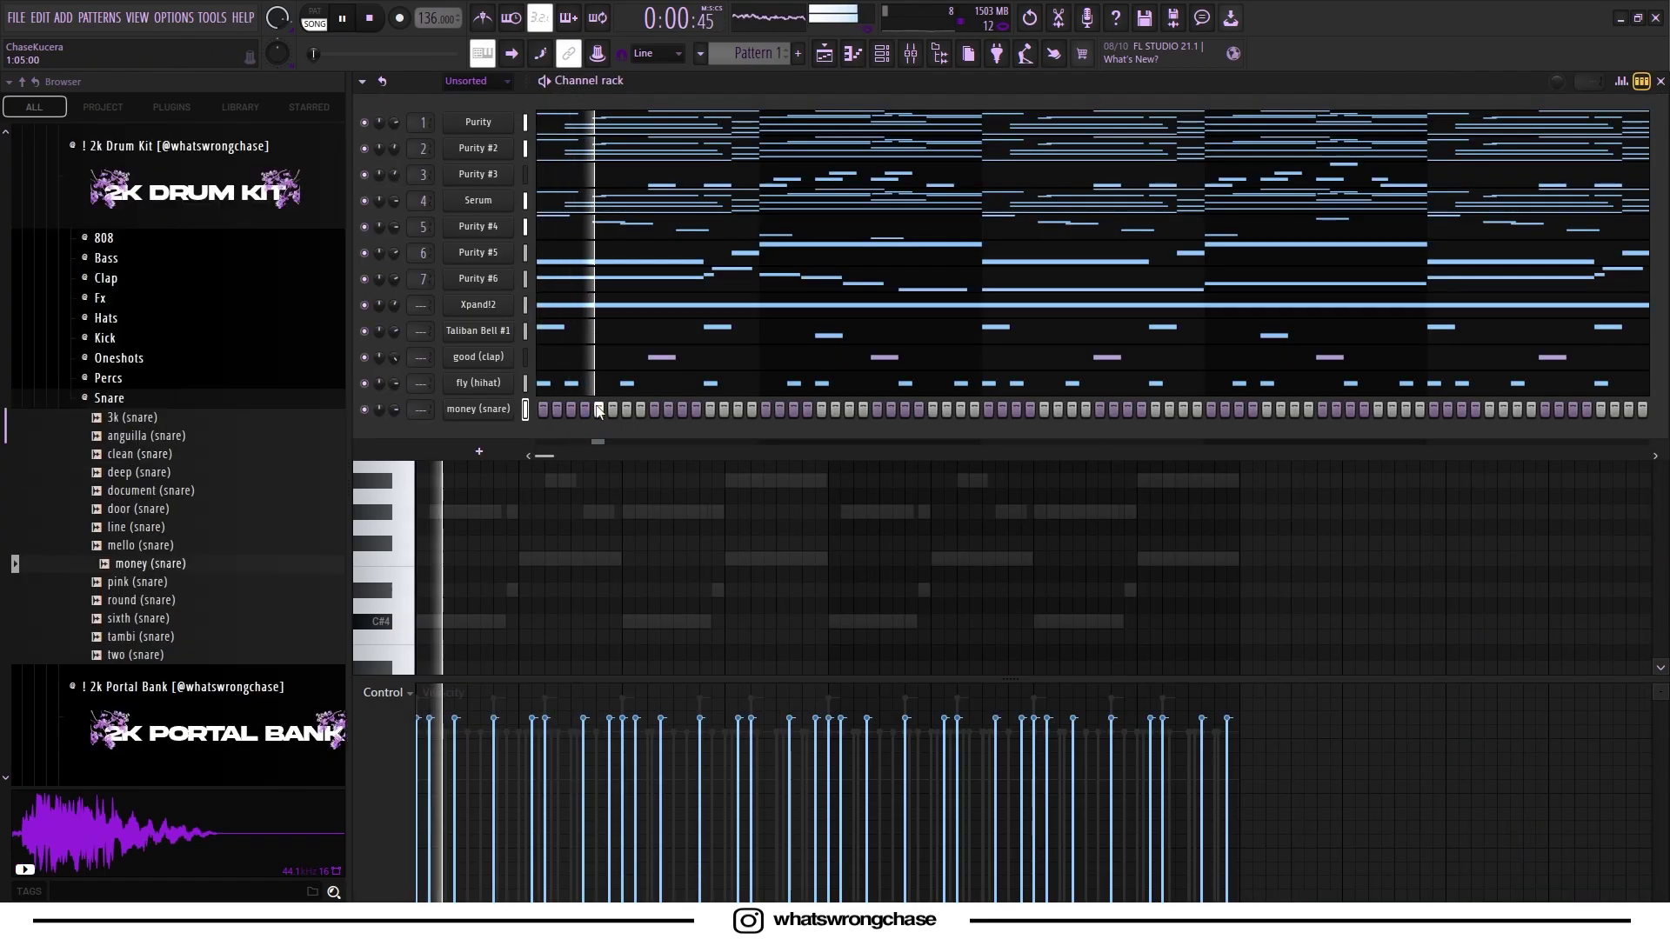
Repeat the single money (snare) hit every two bars to fill eight bars.
drag(596, 130, 451, 152)
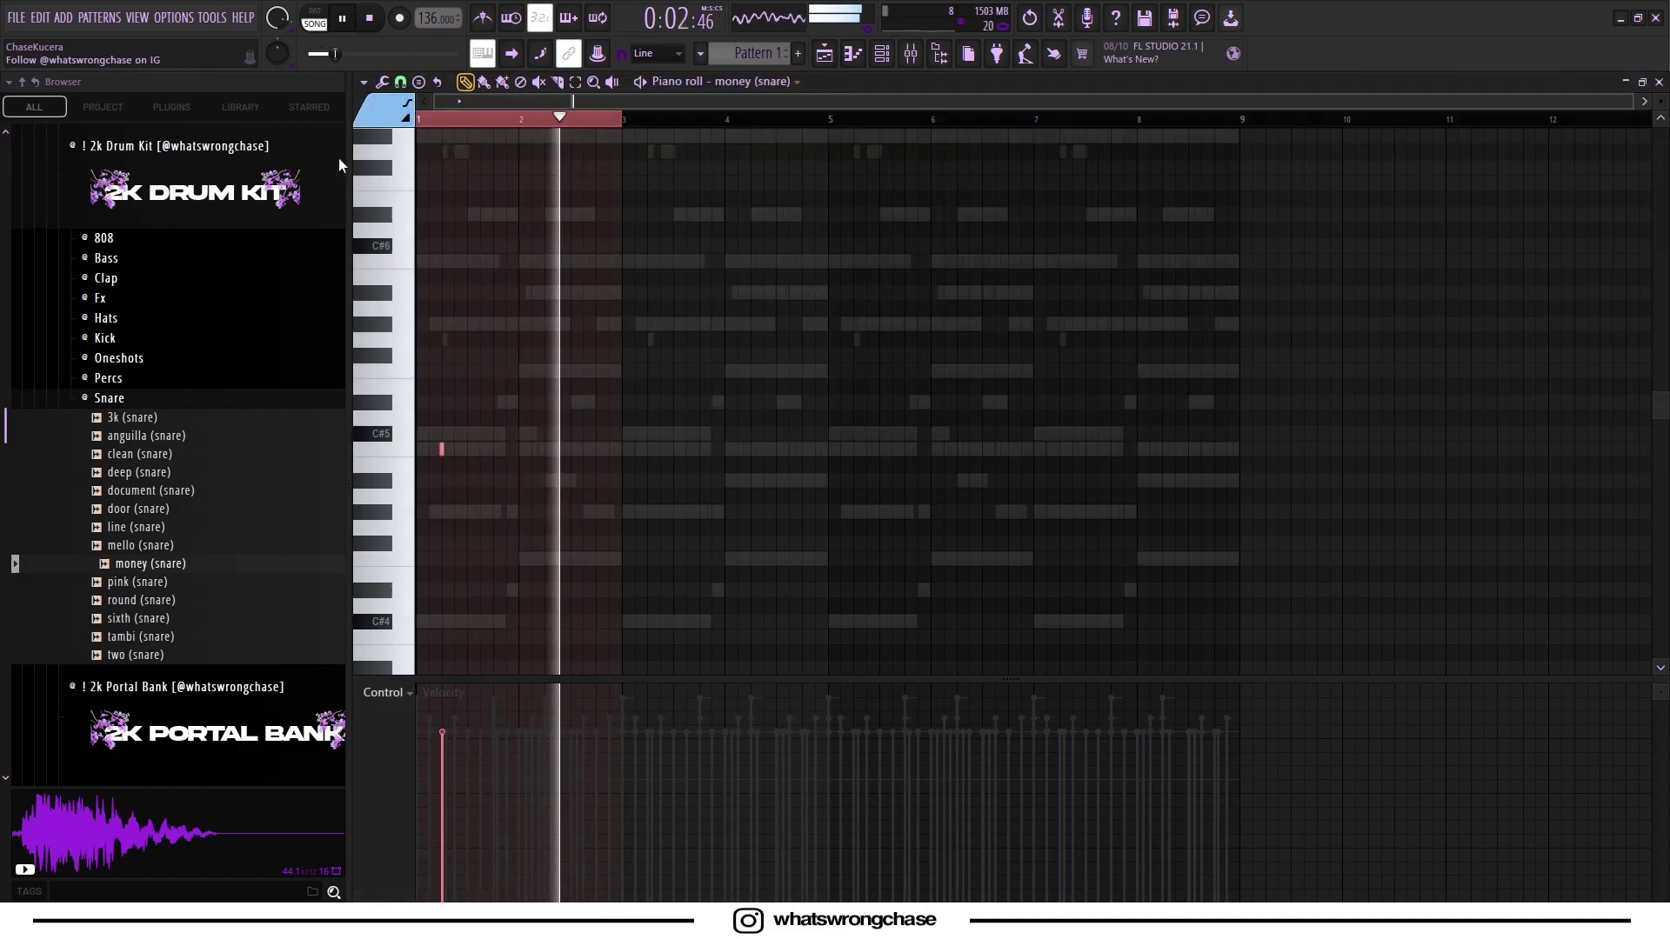
key(ctrl+b)
key(ctrl+b)
key(ctrl+b)
key(ctrl+d)
key(F6)
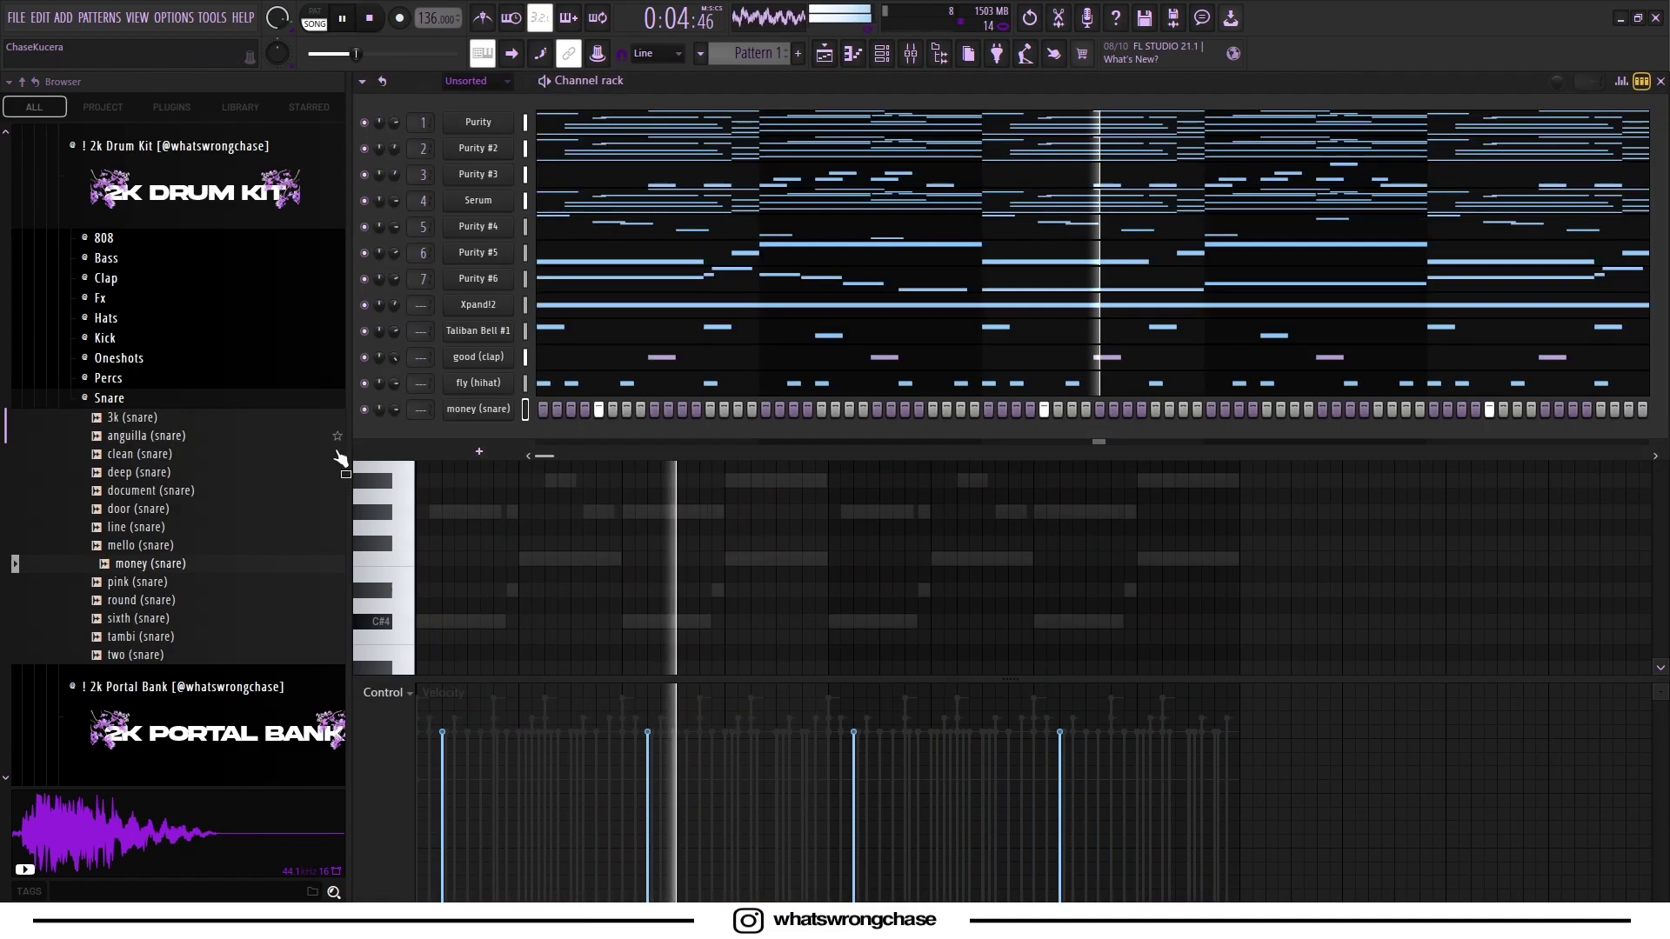
Audition more snares, add line (snare) and place a C5 hit late in bar one plus a four-note roll opening bar two.
click(129, 585)
drag(122, 584, 476, 426)
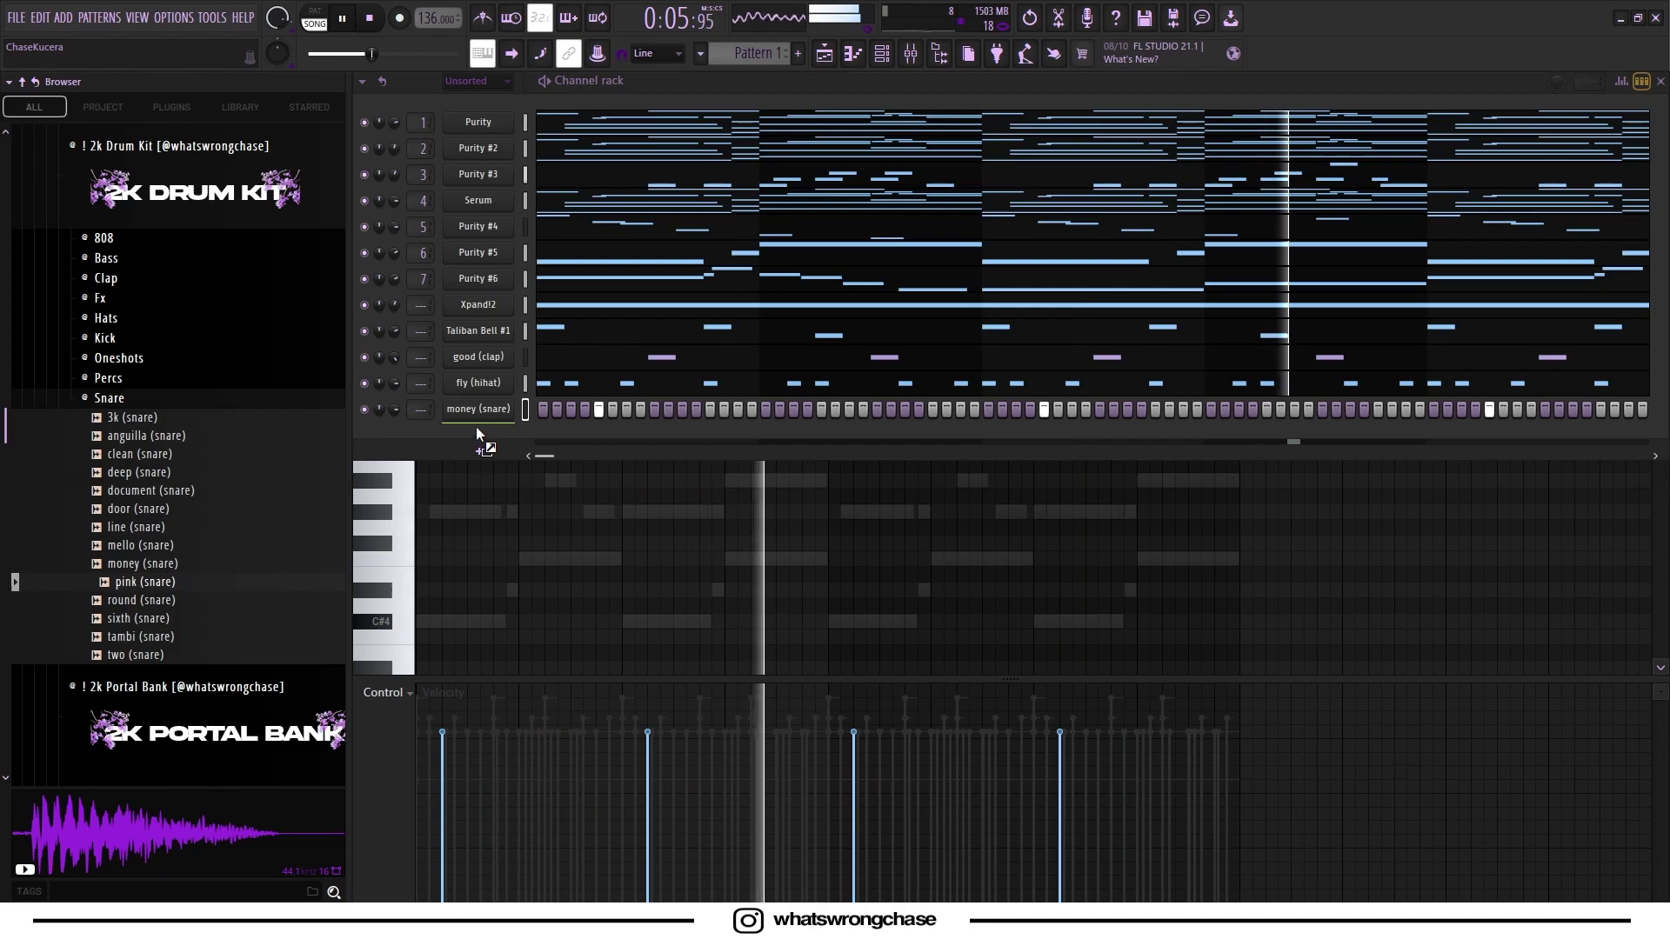
click(139, 527)
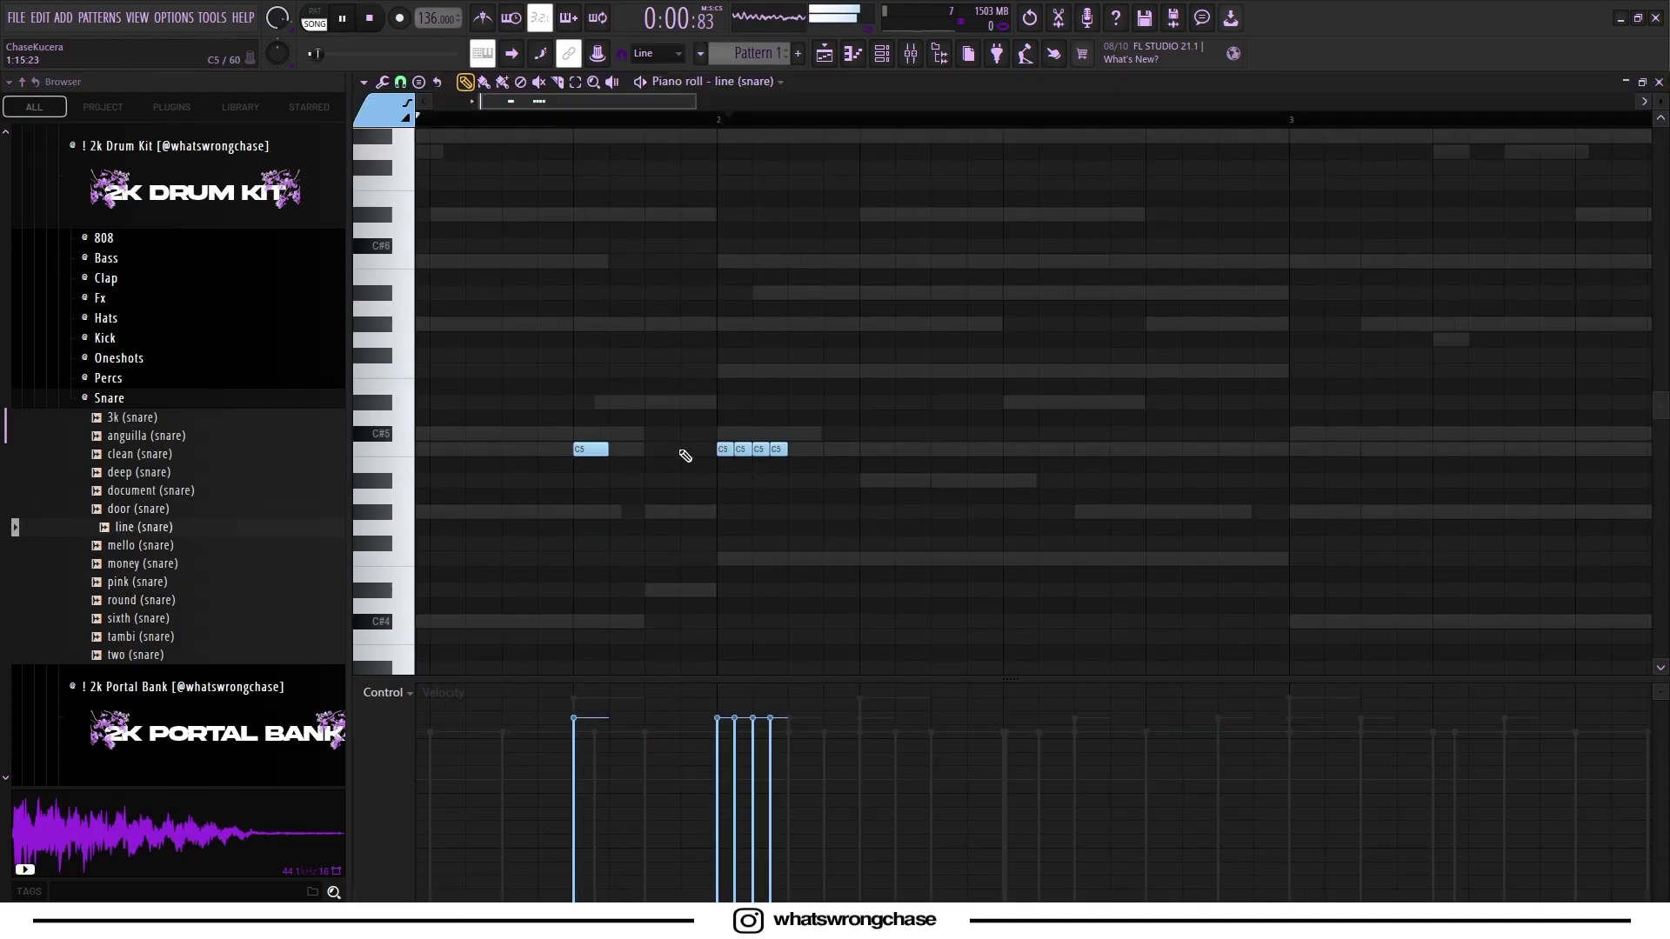
scroll(696, 435, down, 6)
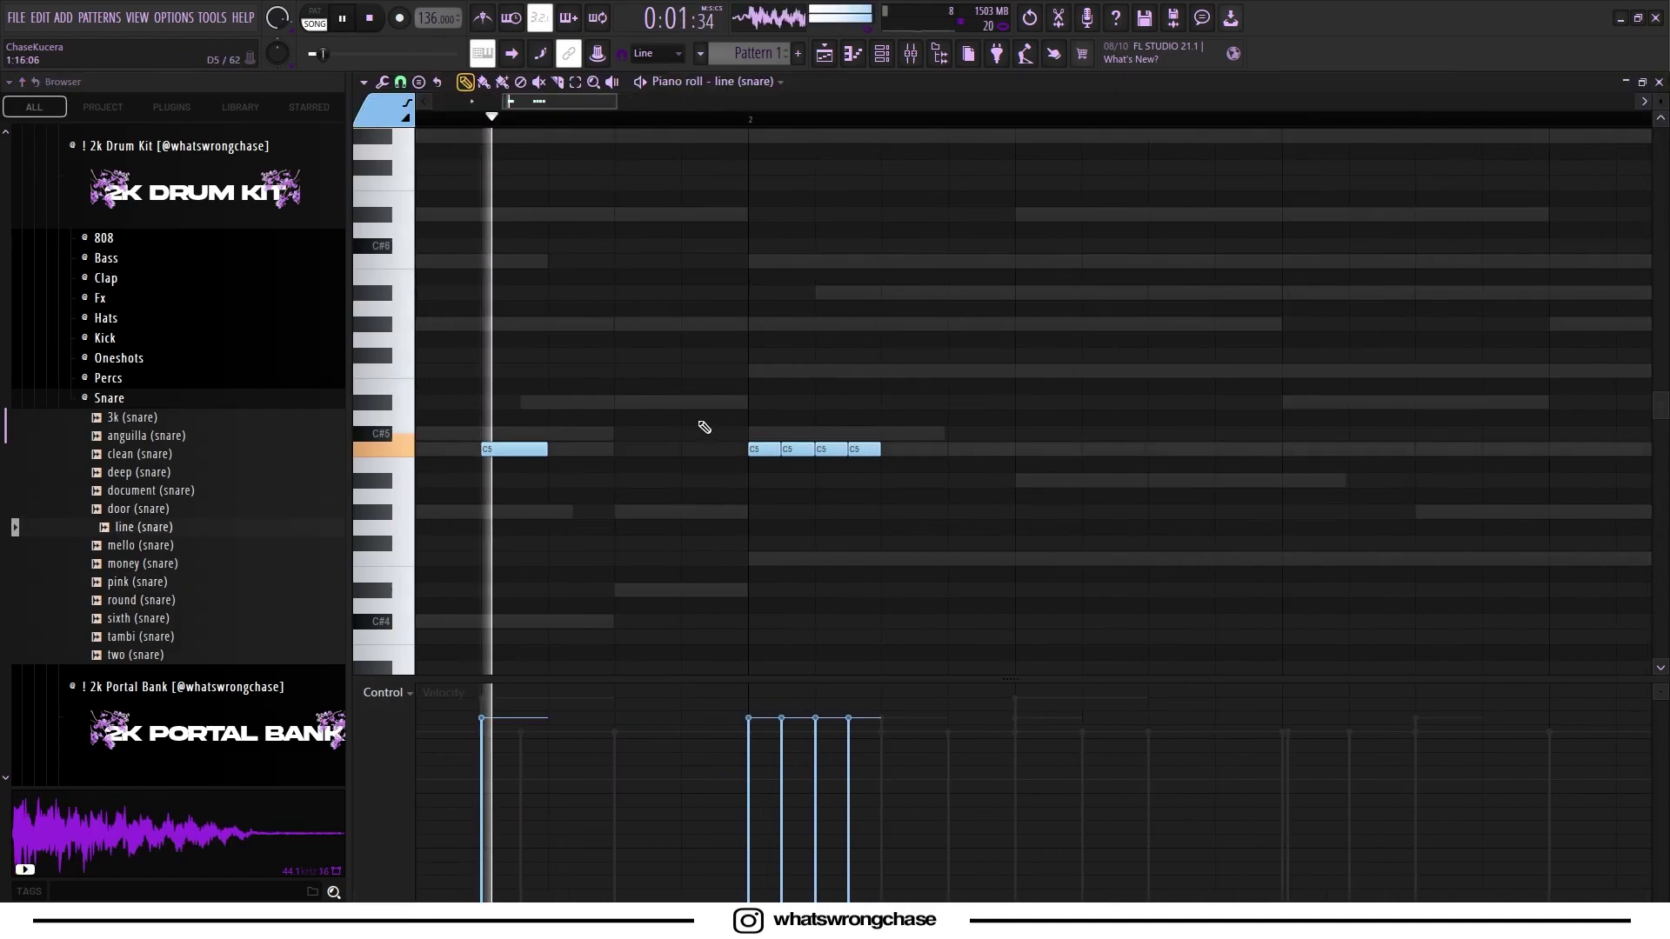
Repeat the two-bar line (snare) pattern to fill eight bars.
key(ctrl+a)
key(ctrl+b)
key(ctrl+b)
key(ctrl+b)
ctrl+click(588, 279)
scroll(592, 279, down, 3)
ctrl+click(1023, 118)
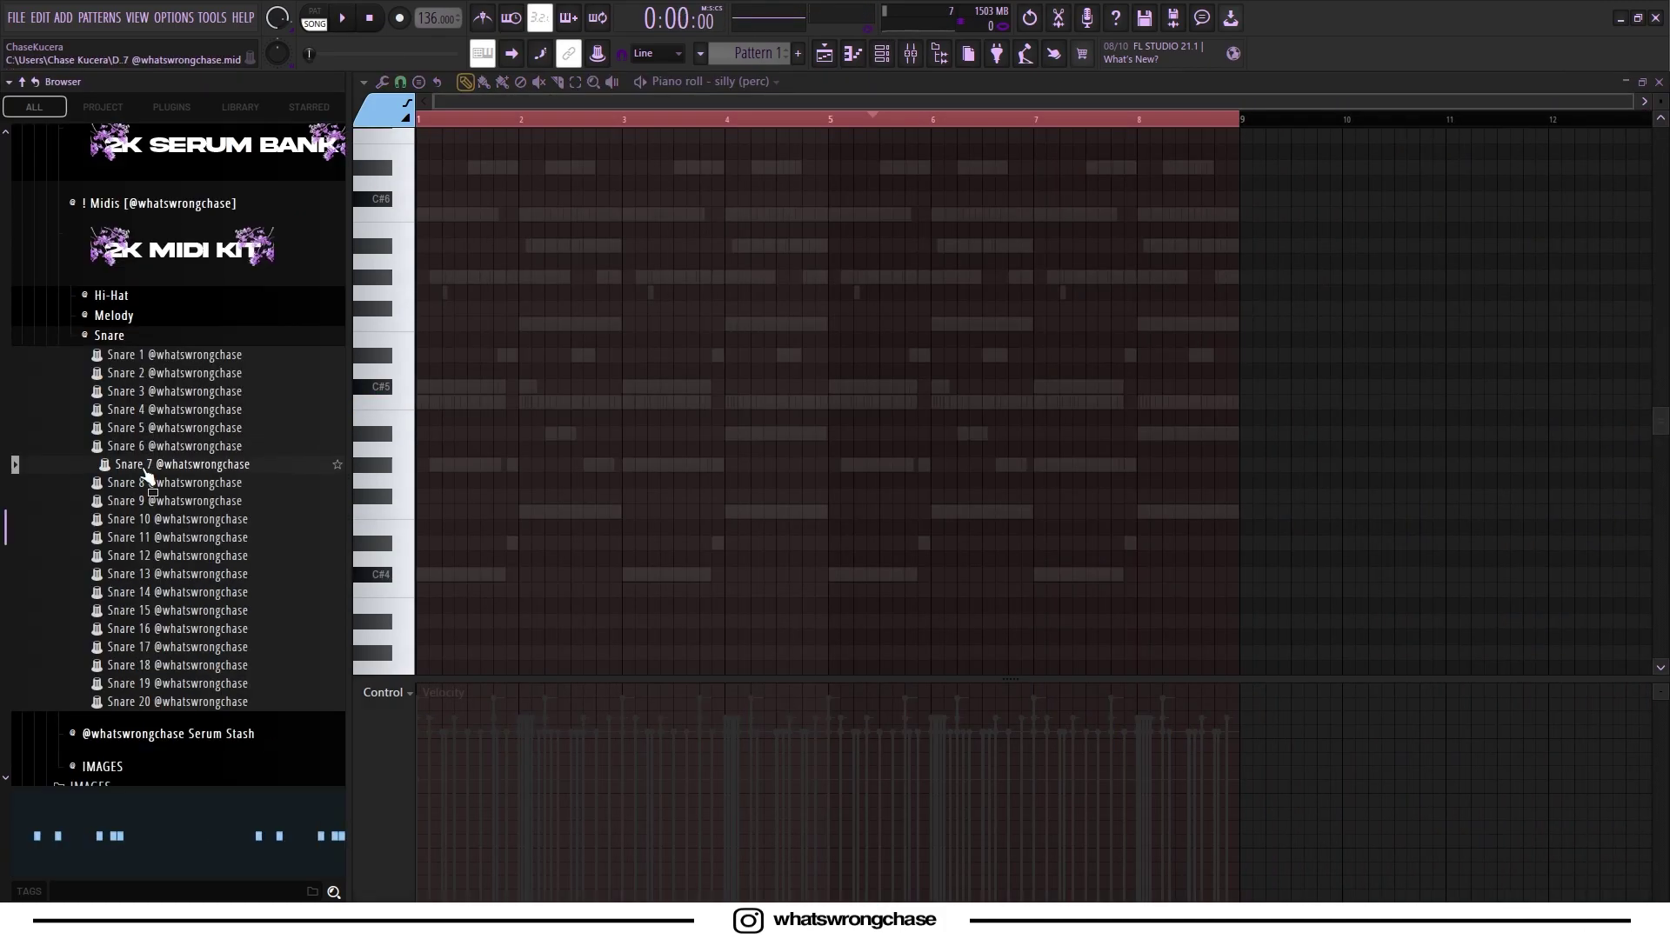
Load the Snare 8 MIDI pattern into the silly (perc) channel and play it with the beat.
key(space)
key(ctrl+d)
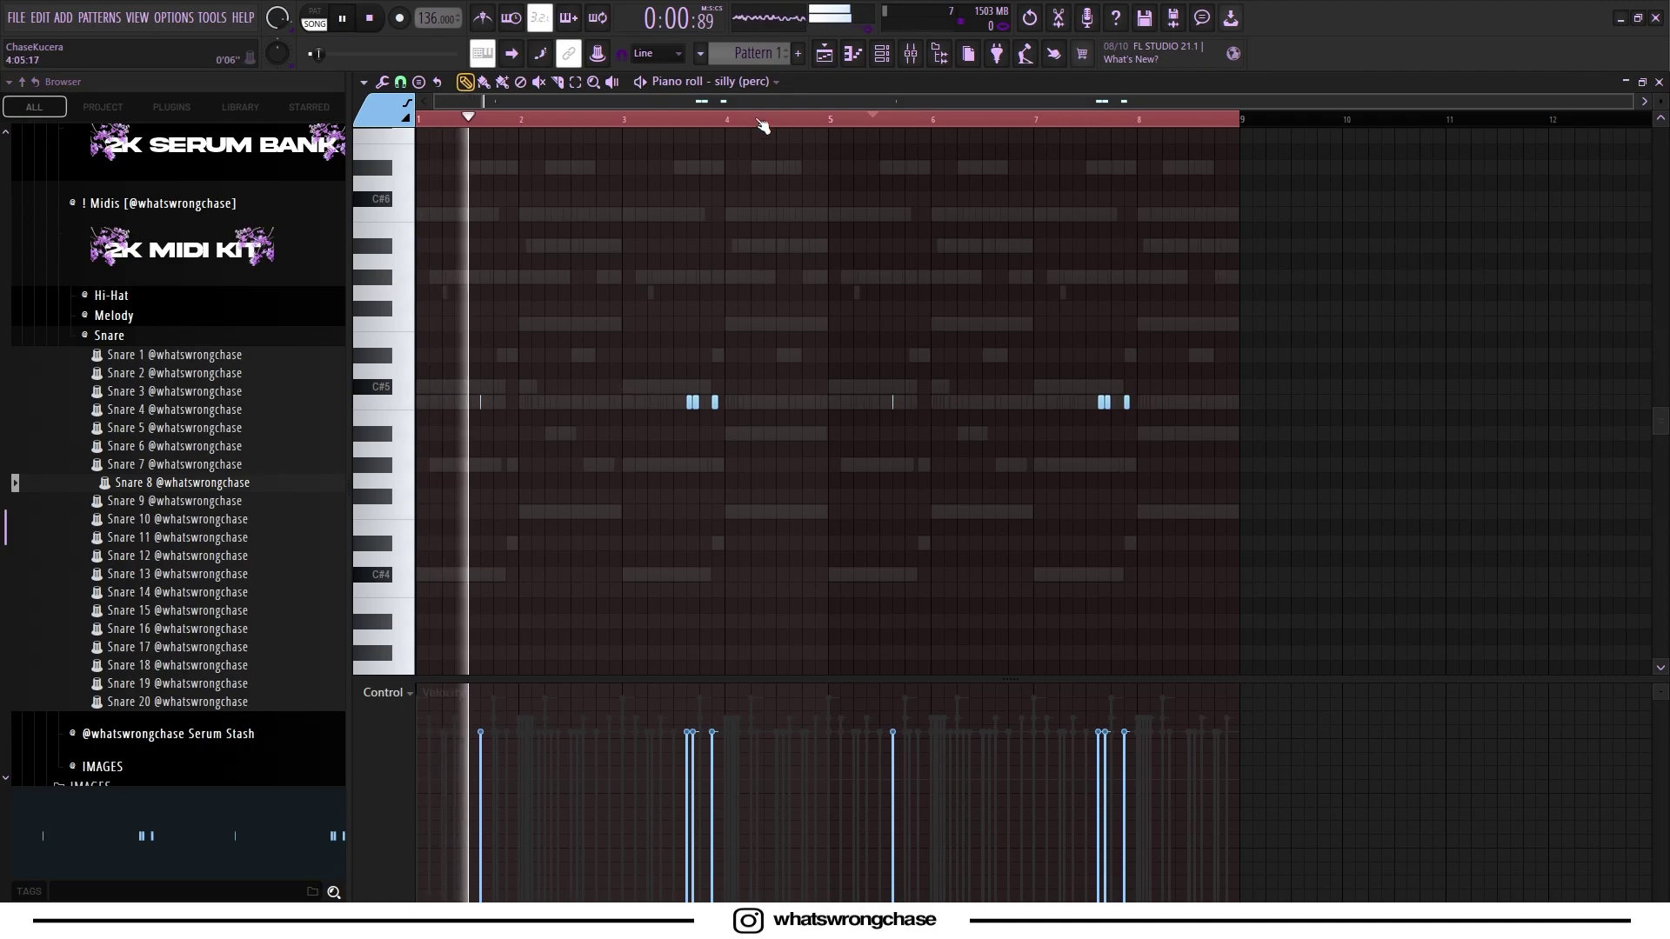
scroll(744, 127, up, 6)
scroll(873, 322, down, 3)
scroll(895, 148, down, 5)
scroll(783, 331, up, 1)
scroll(687, 369, up, 2)
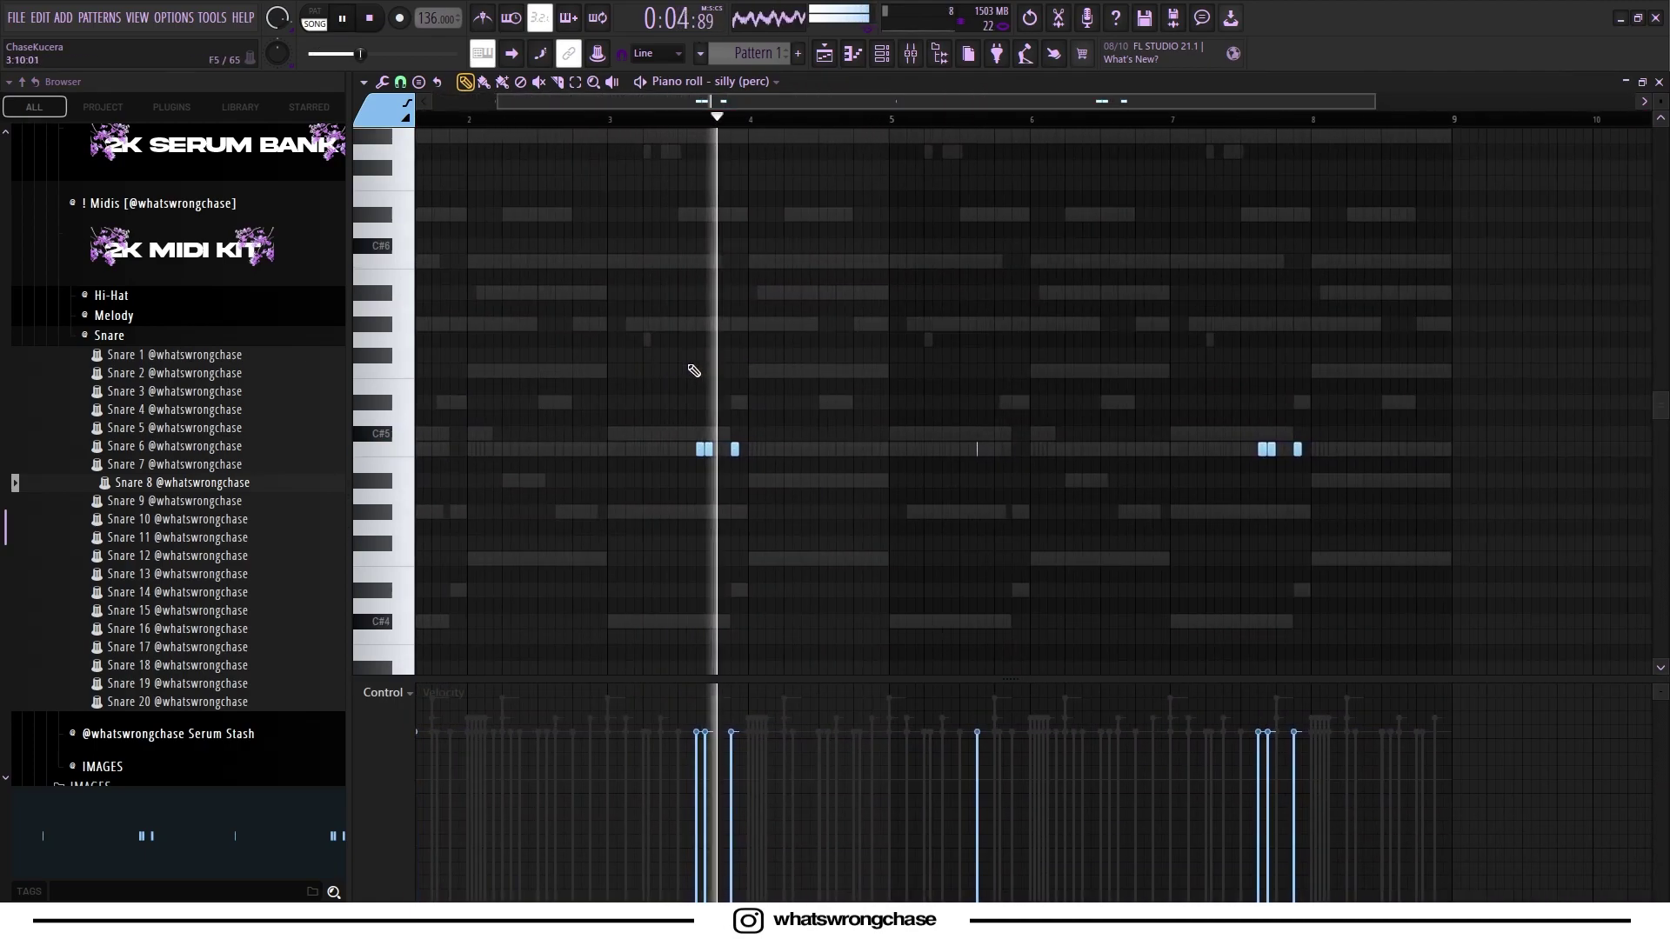
click(882, 54)
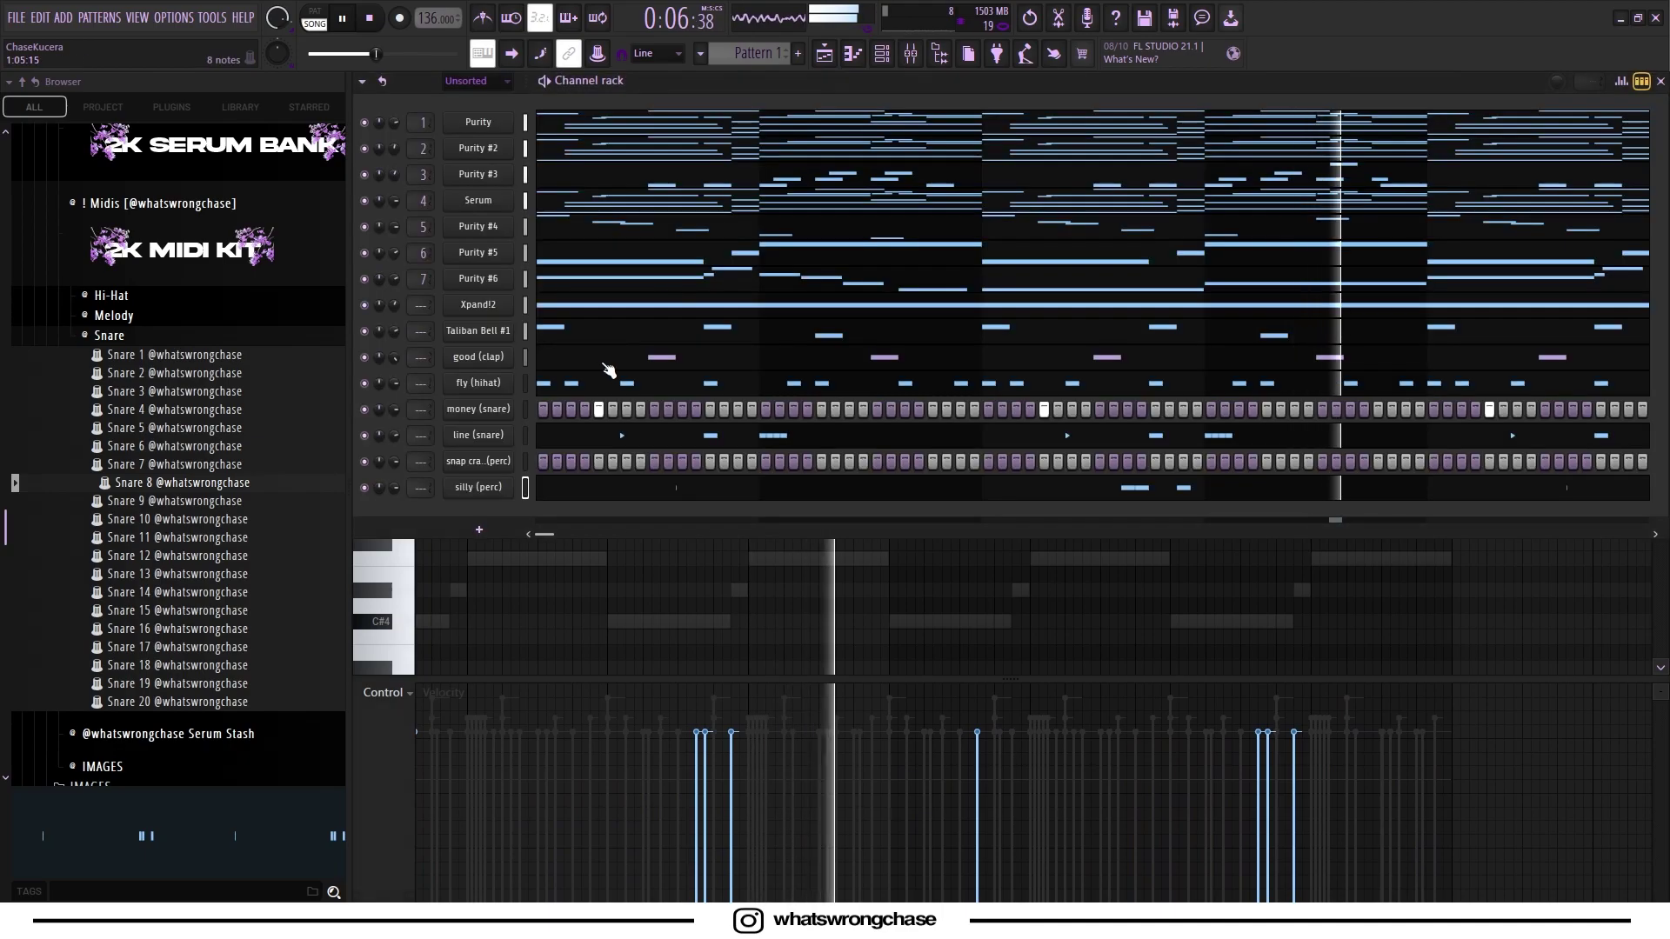
right_click(507, 460)
click(543, 469)
scroll(639, 463, down, 2)
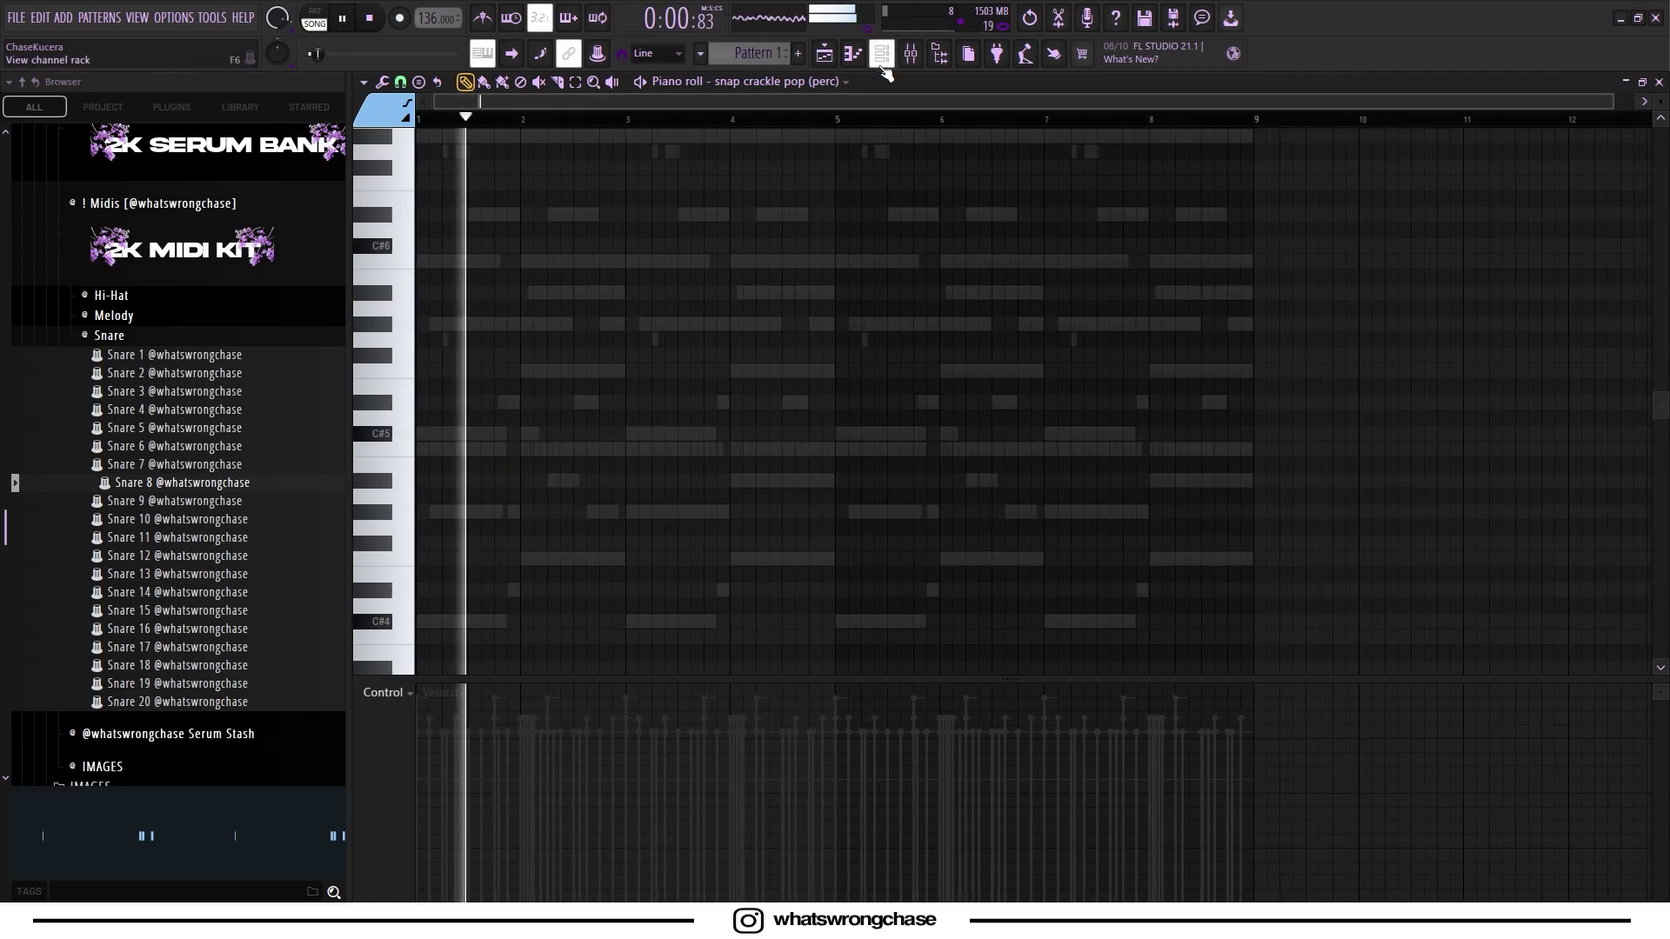
key(F6)
Open the money (snare) piano roll and add a C5 hit at step 7 of bar two.
right_click(504, 409)
click(541, 420)
scroll(558, 416, up, 2)
click(631, 448)
right_click(642, 451)
scroll(628, 454, up, 1)
key(space)
key(space)
scroll(639, 450, down, 4)
scroll(488, 457, up, 3)
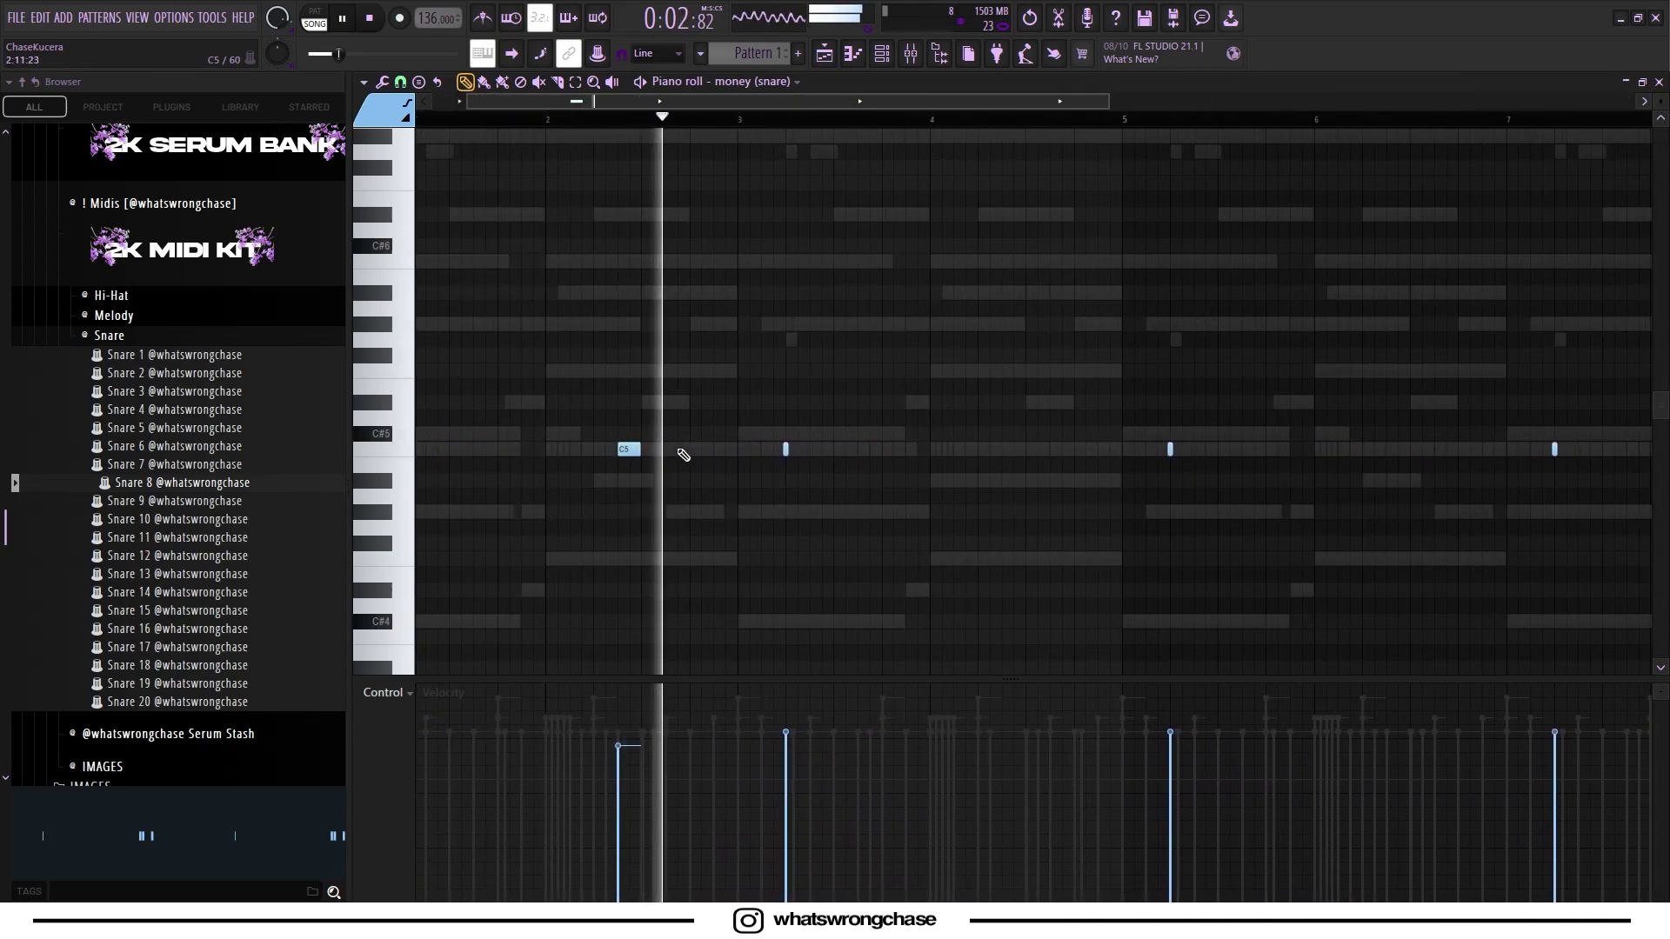
Add C5 money (snare) hits at steps 13 and 15 of bar two and even out the velocities of all hits.
click(689, 450)
scroll(688, 450, up, 5)
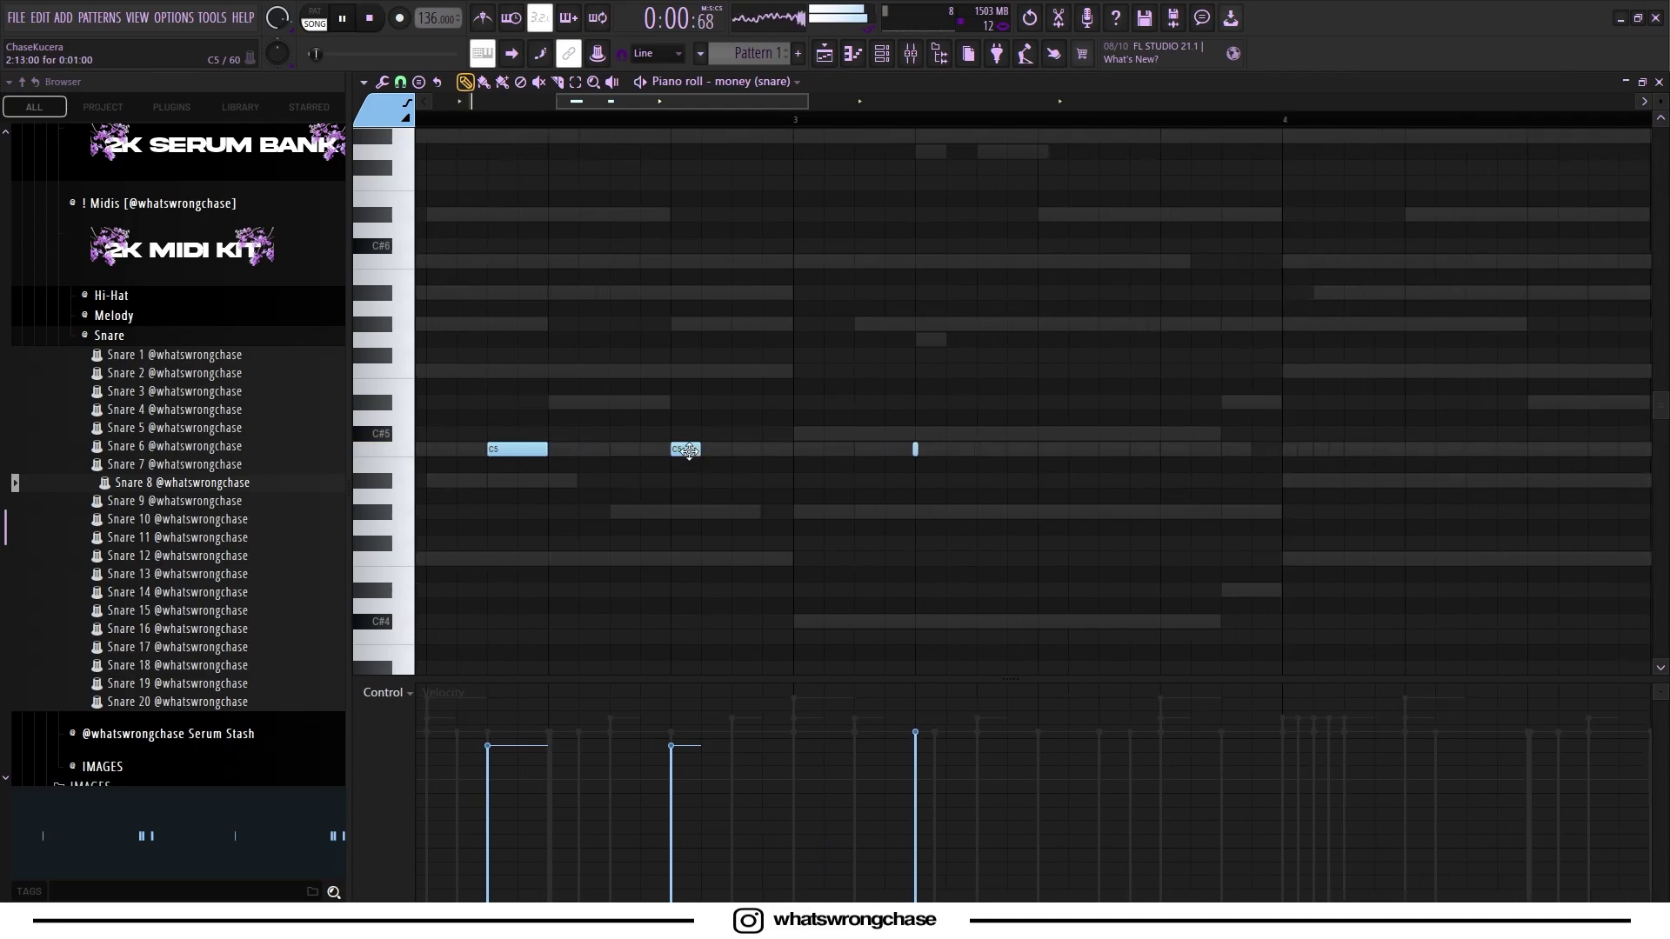
click(735, 450)
scroll(719, 435, down, 8)
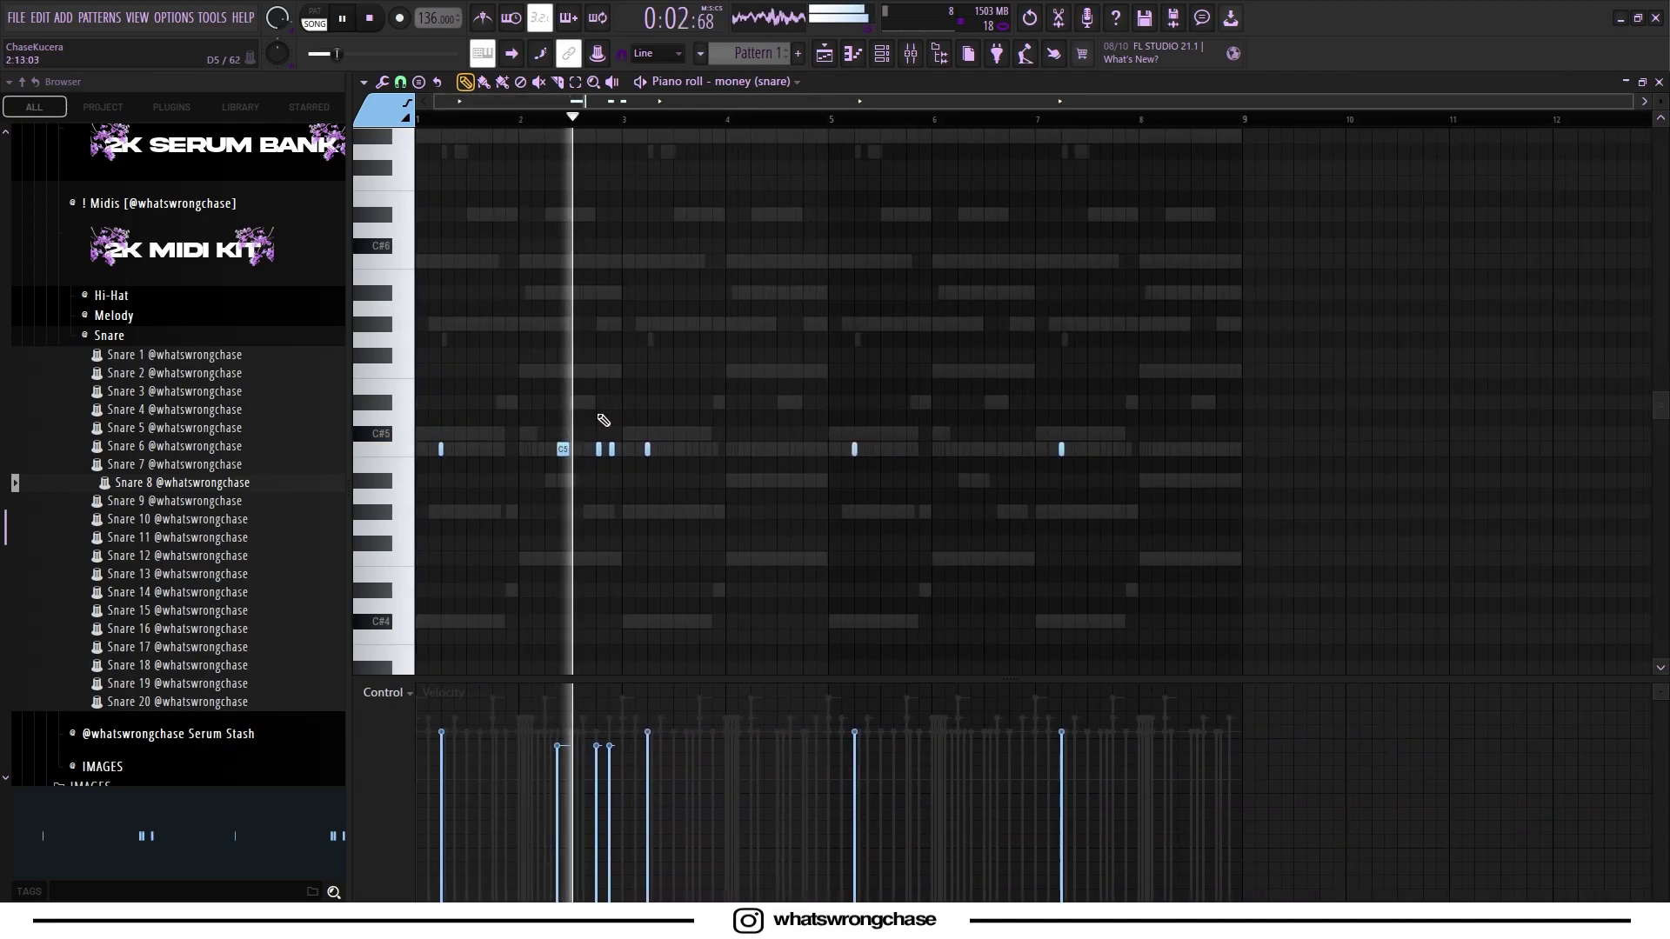
scroll(611, 420, up, 1)
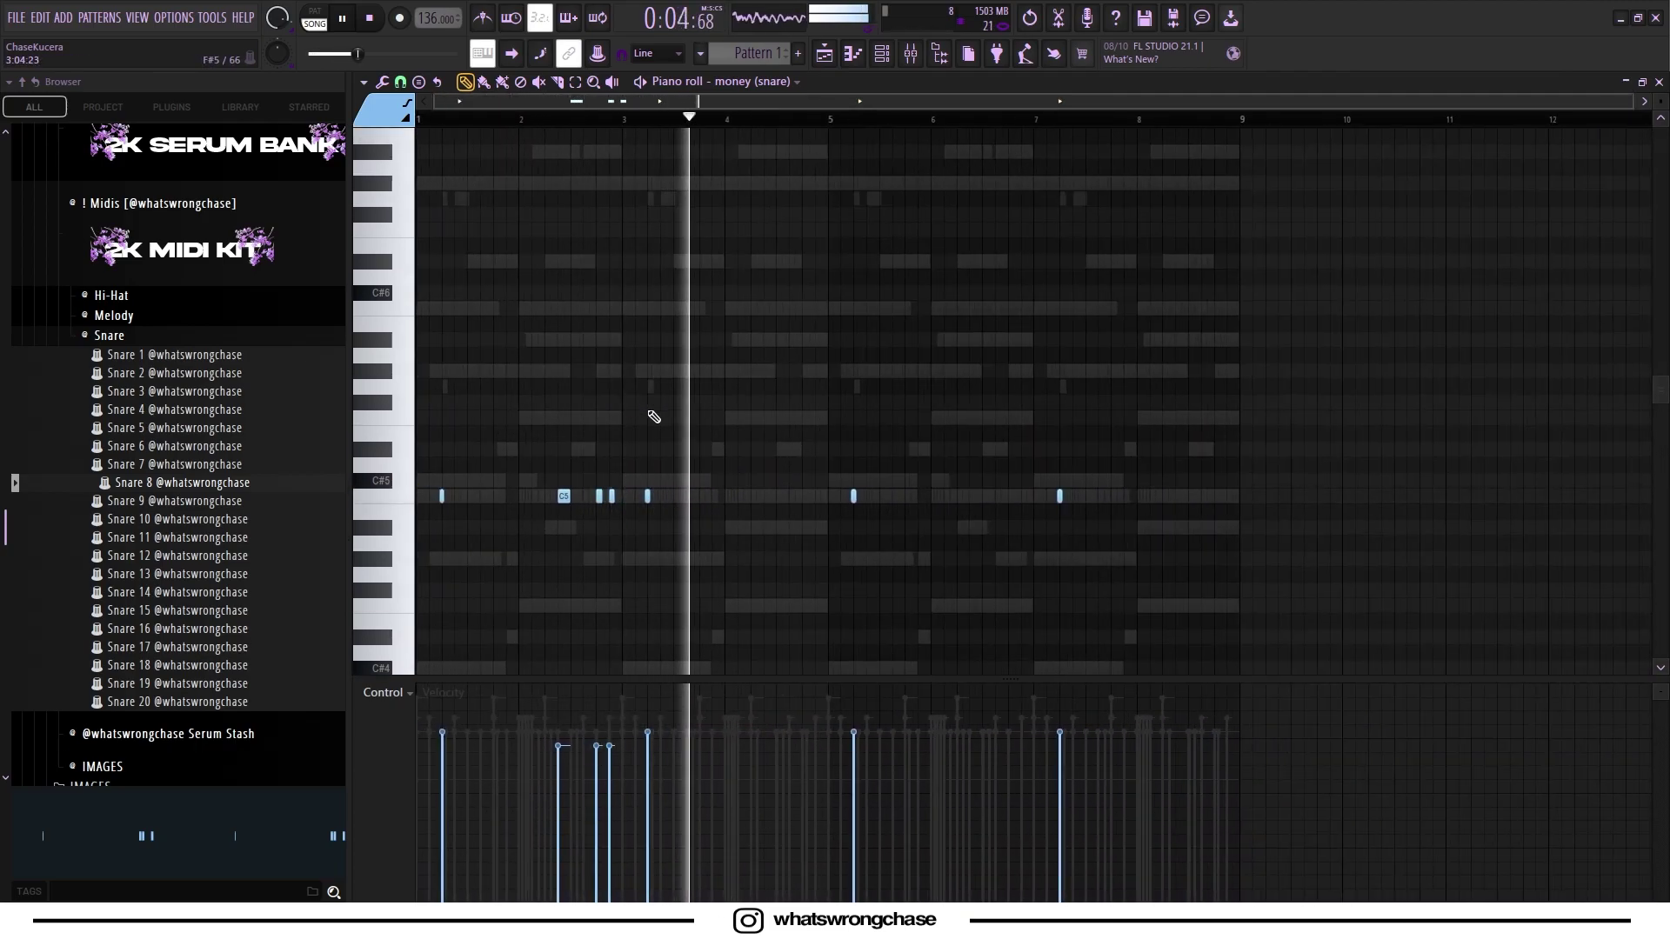
key(ctrl+a)
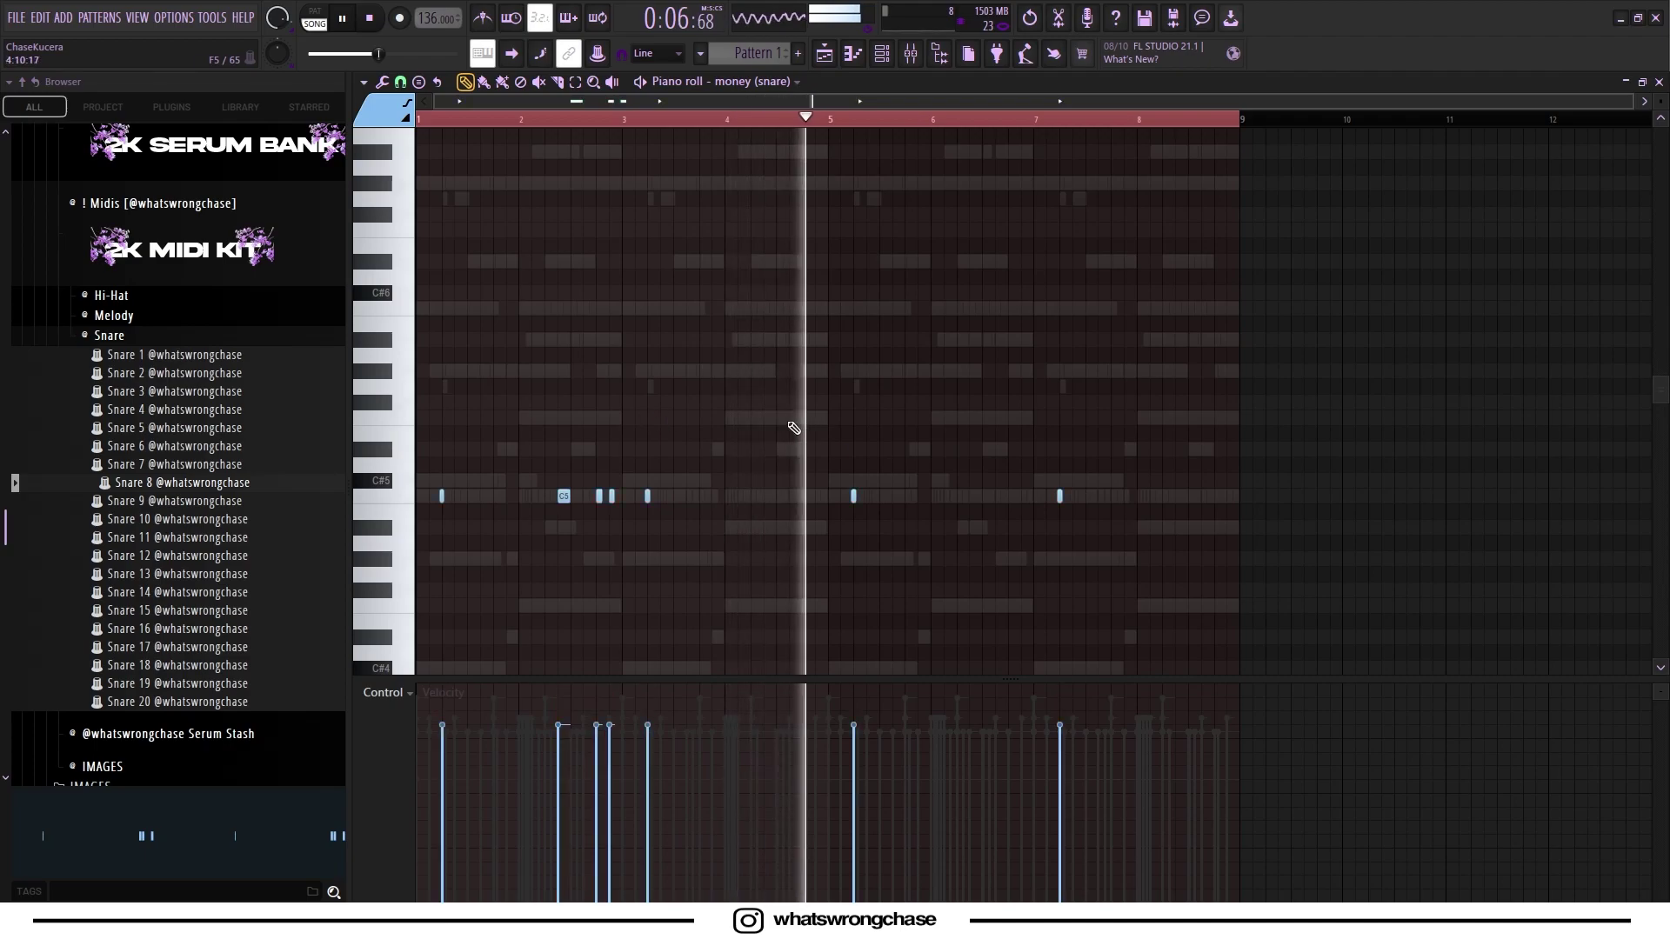
Clear the money (snare) hits after bar two and repeat the two-bar pattern to fill eight bars.
key(ctrl+a)
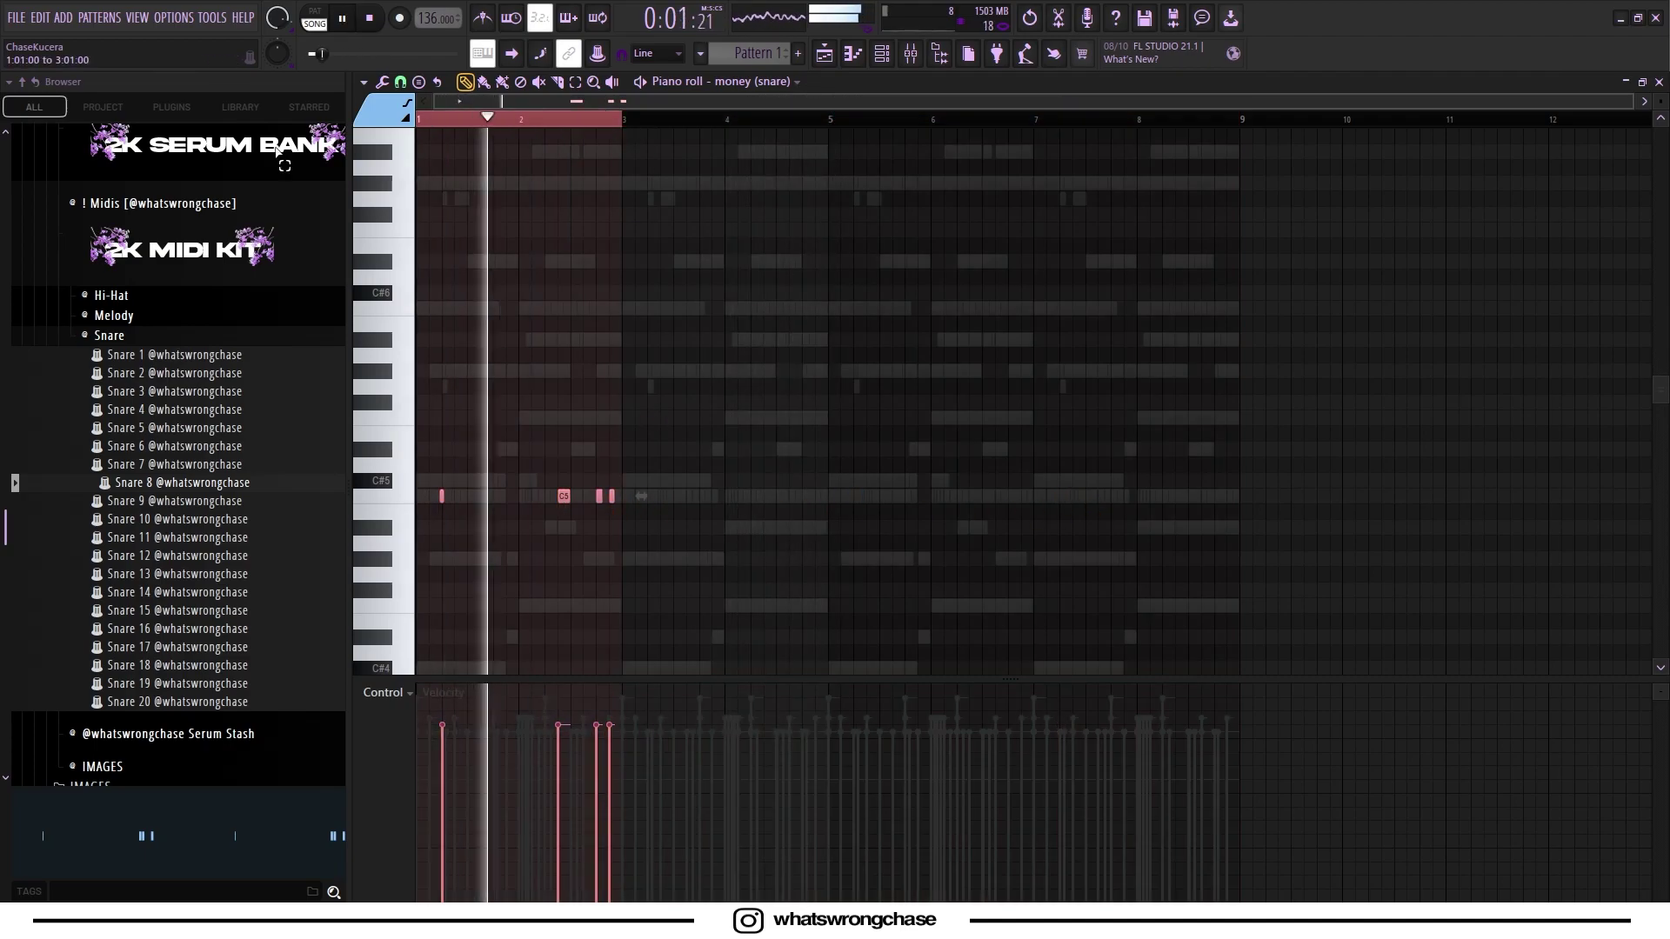
key(ctrl+b)
key(ctrl+b)
key(ctrl+b)
Raise the velocity of all money (snare) hits slightly and clear the selection.
key(ctrl+a)
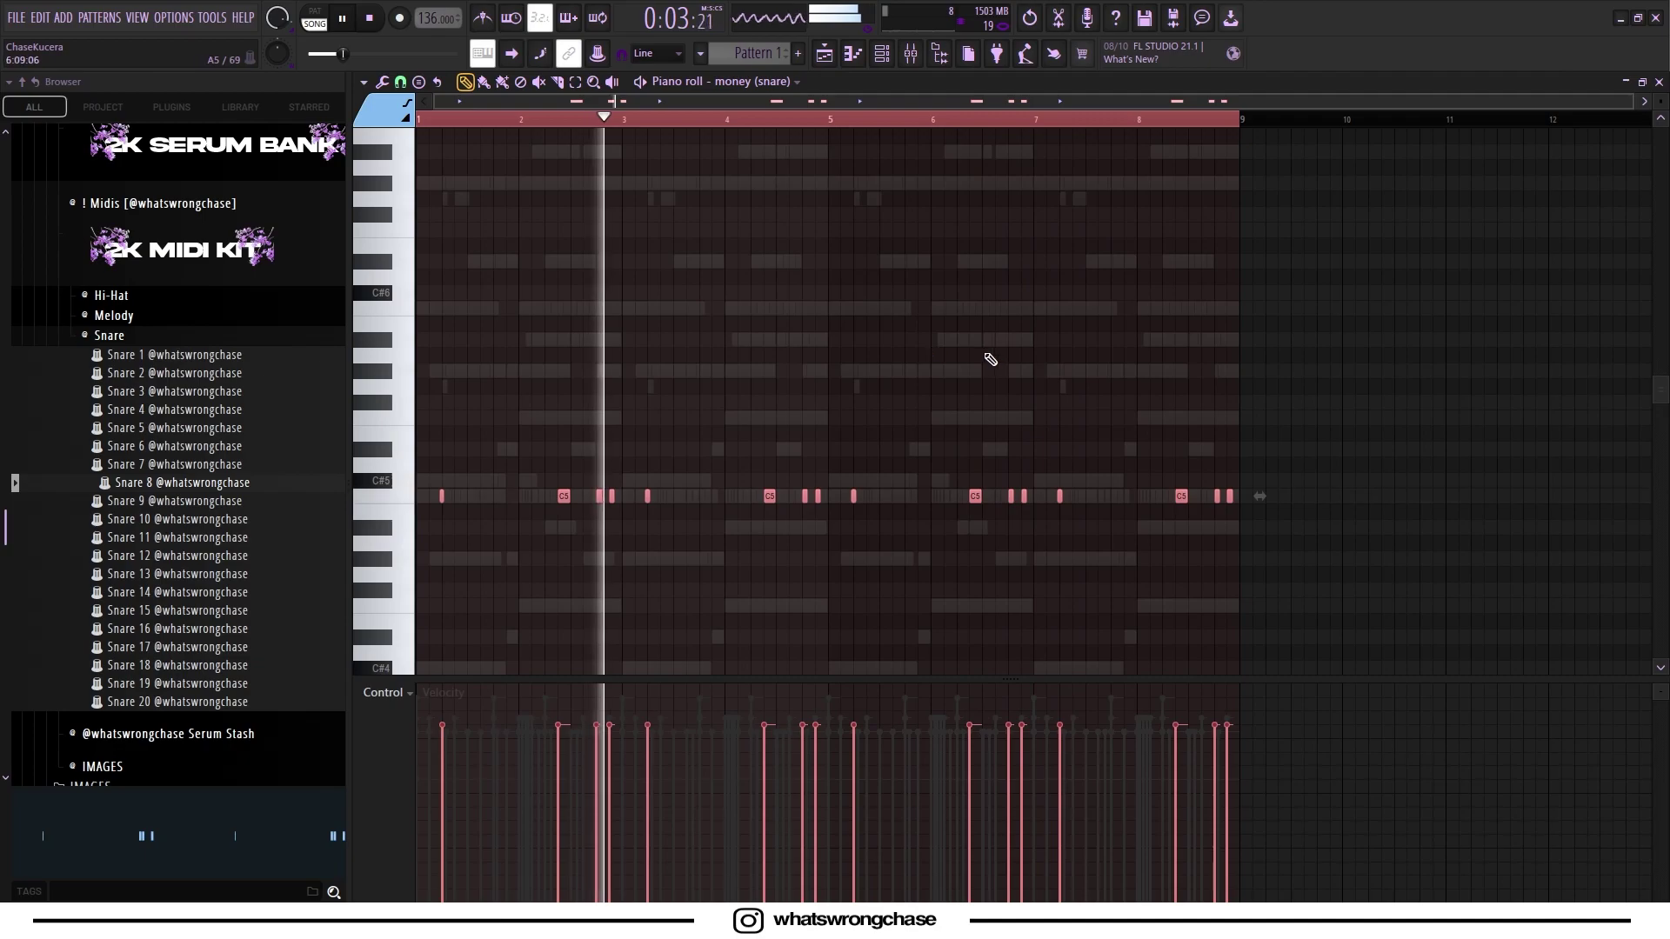
ctrl+scroll(913, 194, up, 3)
scroll(919, 182, down, 3)
key(ctrl+d)
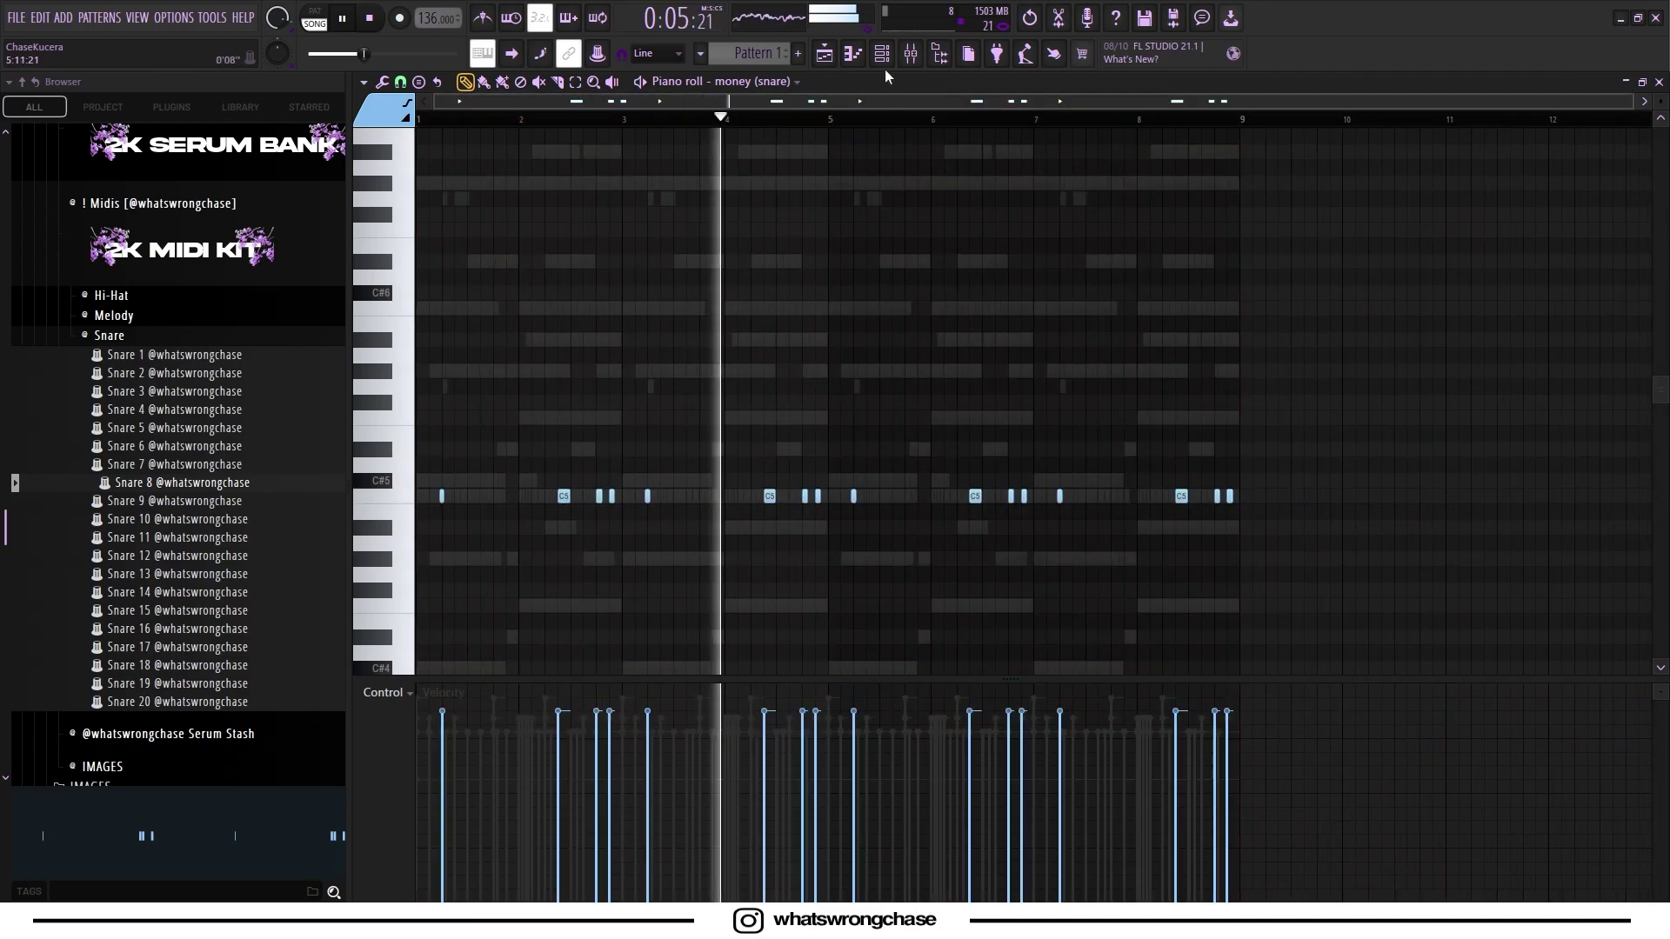
Collapse the Snare MIDI folder and look over the note pattern of the fly (hihat) channel across all eight bars.
click(882, 54)
click(117, 336)
scroll(159, 434, up, 2)
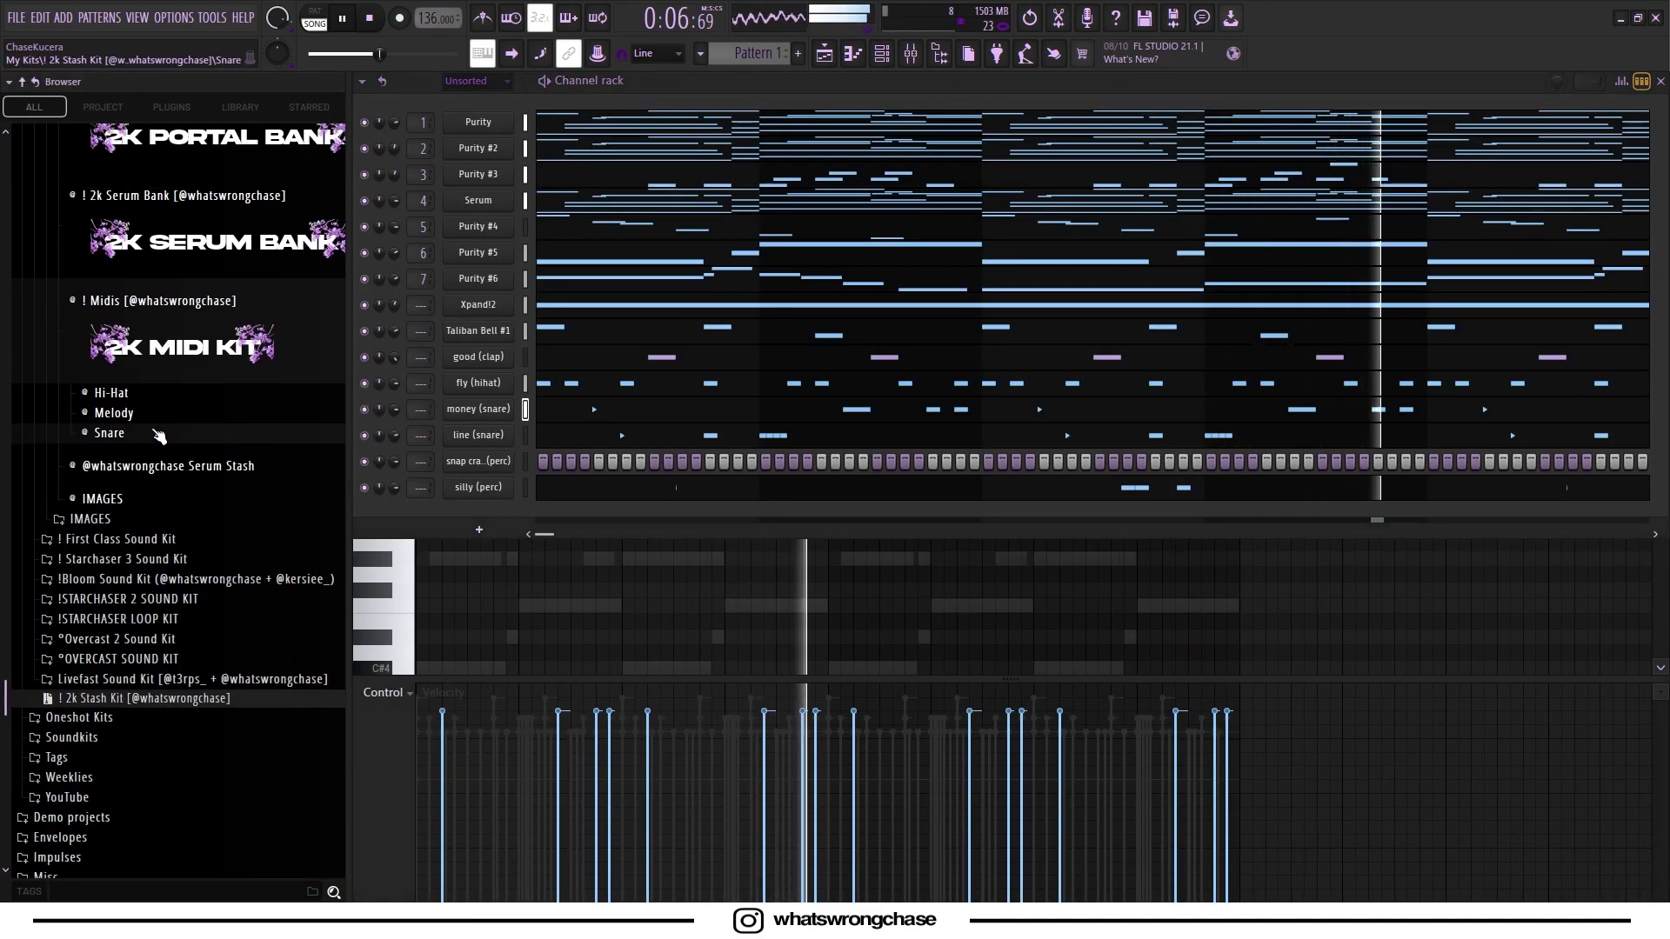
click(575, 389)
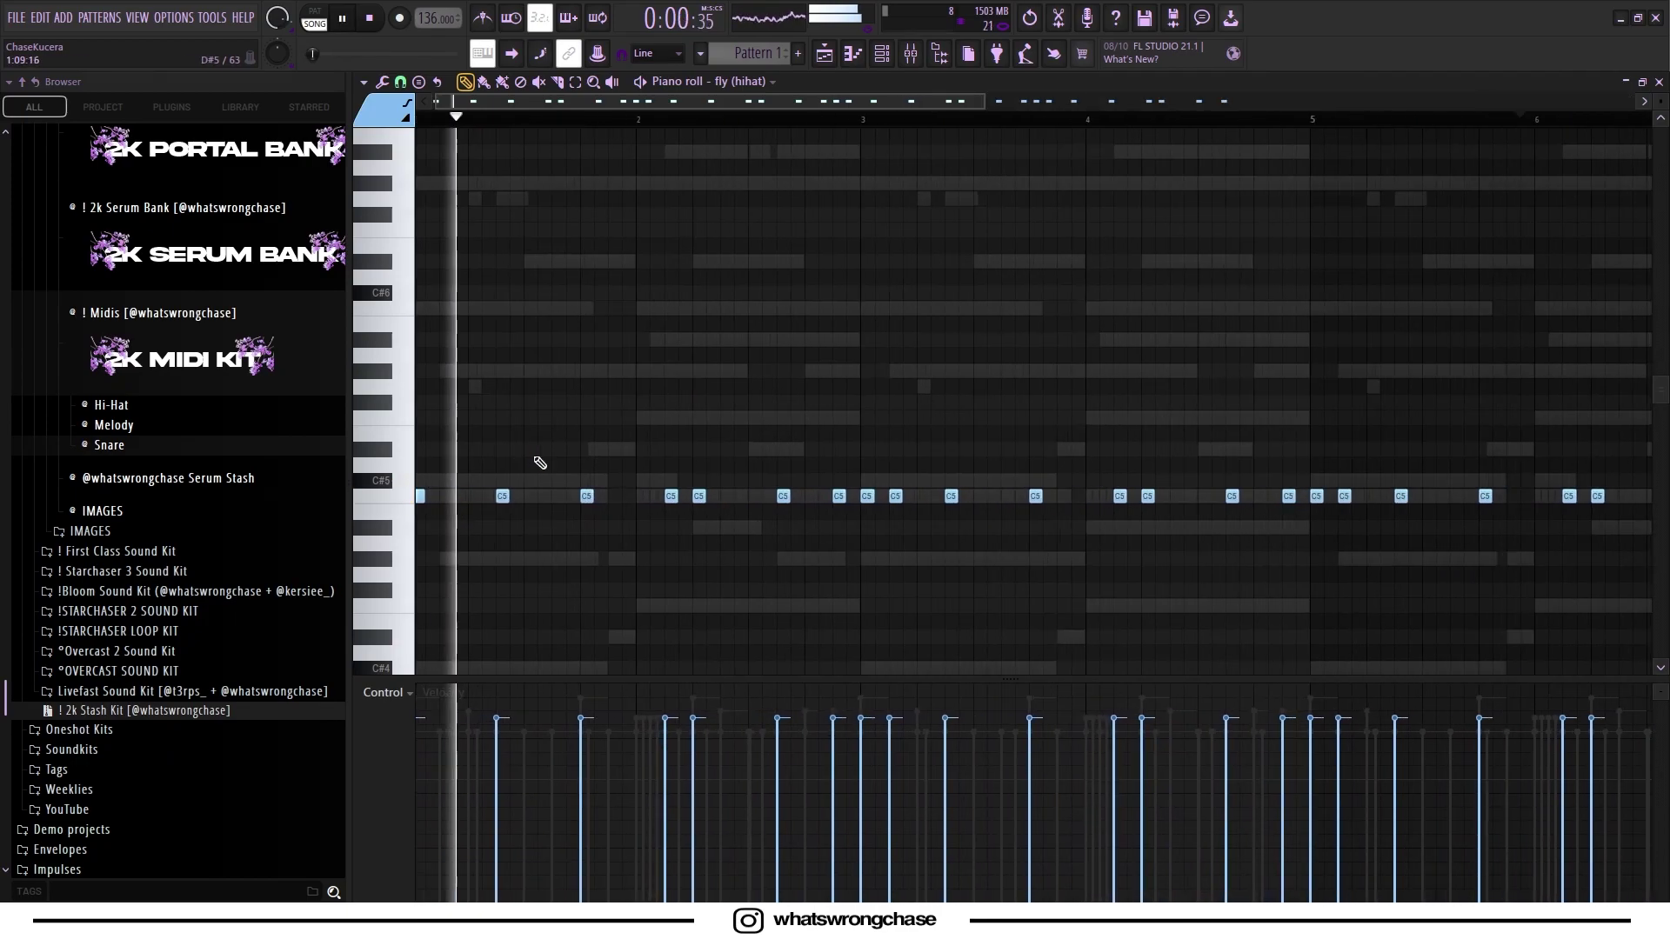
scroll(537, 463, down, 2)
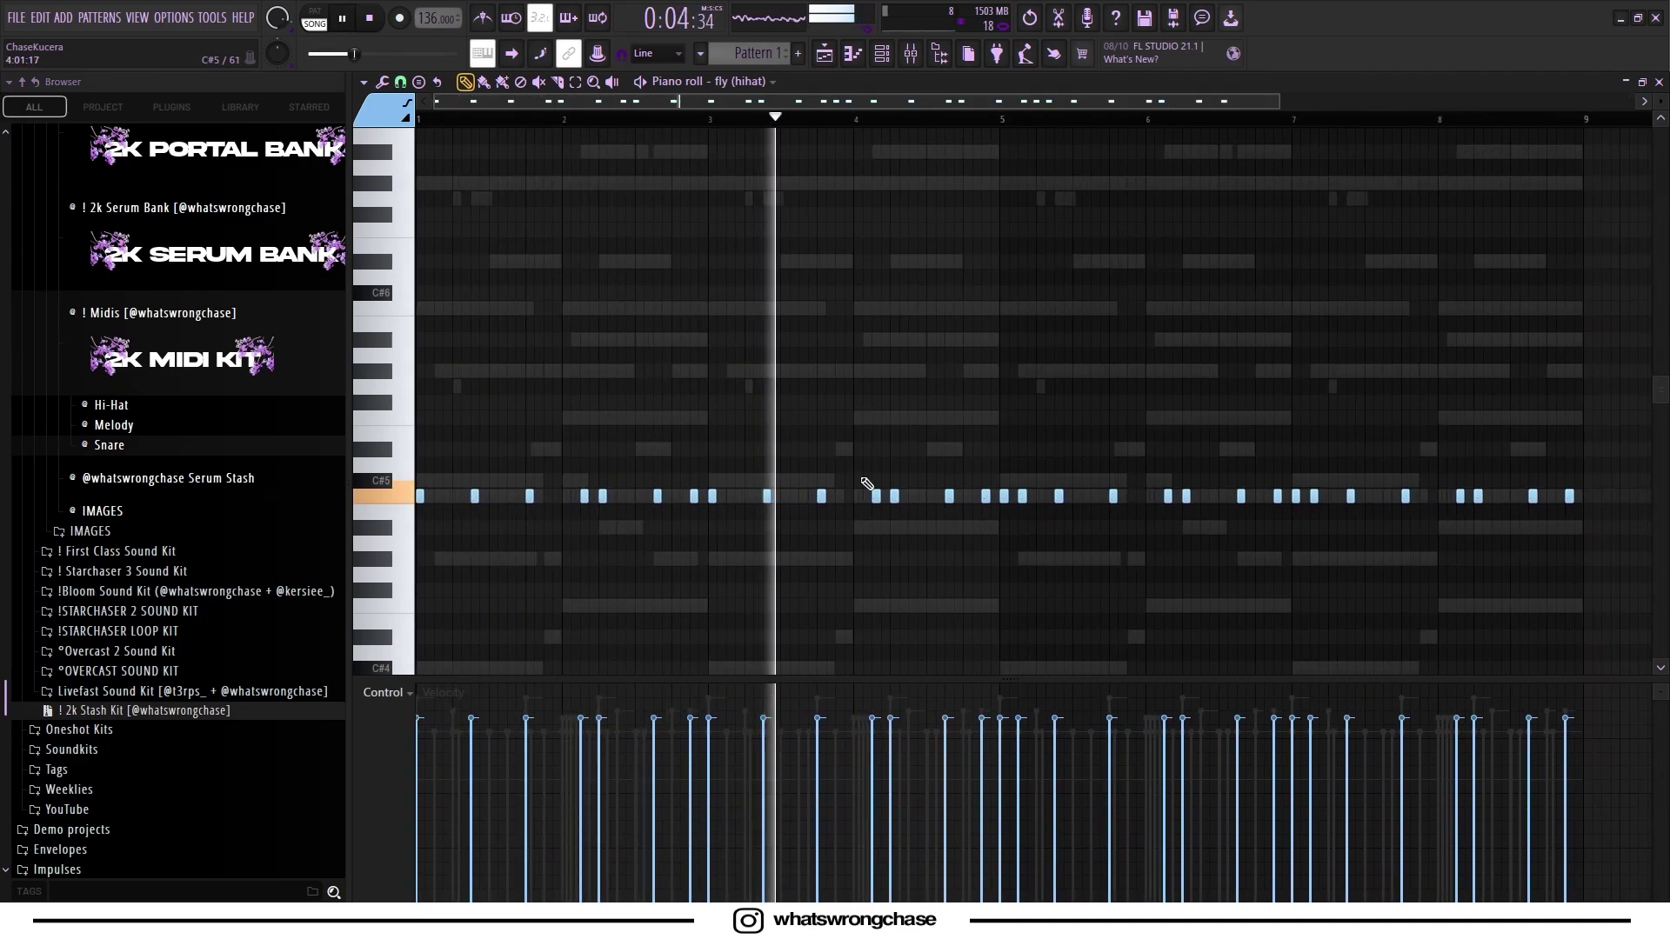
scroll(974, 522, up, 2)
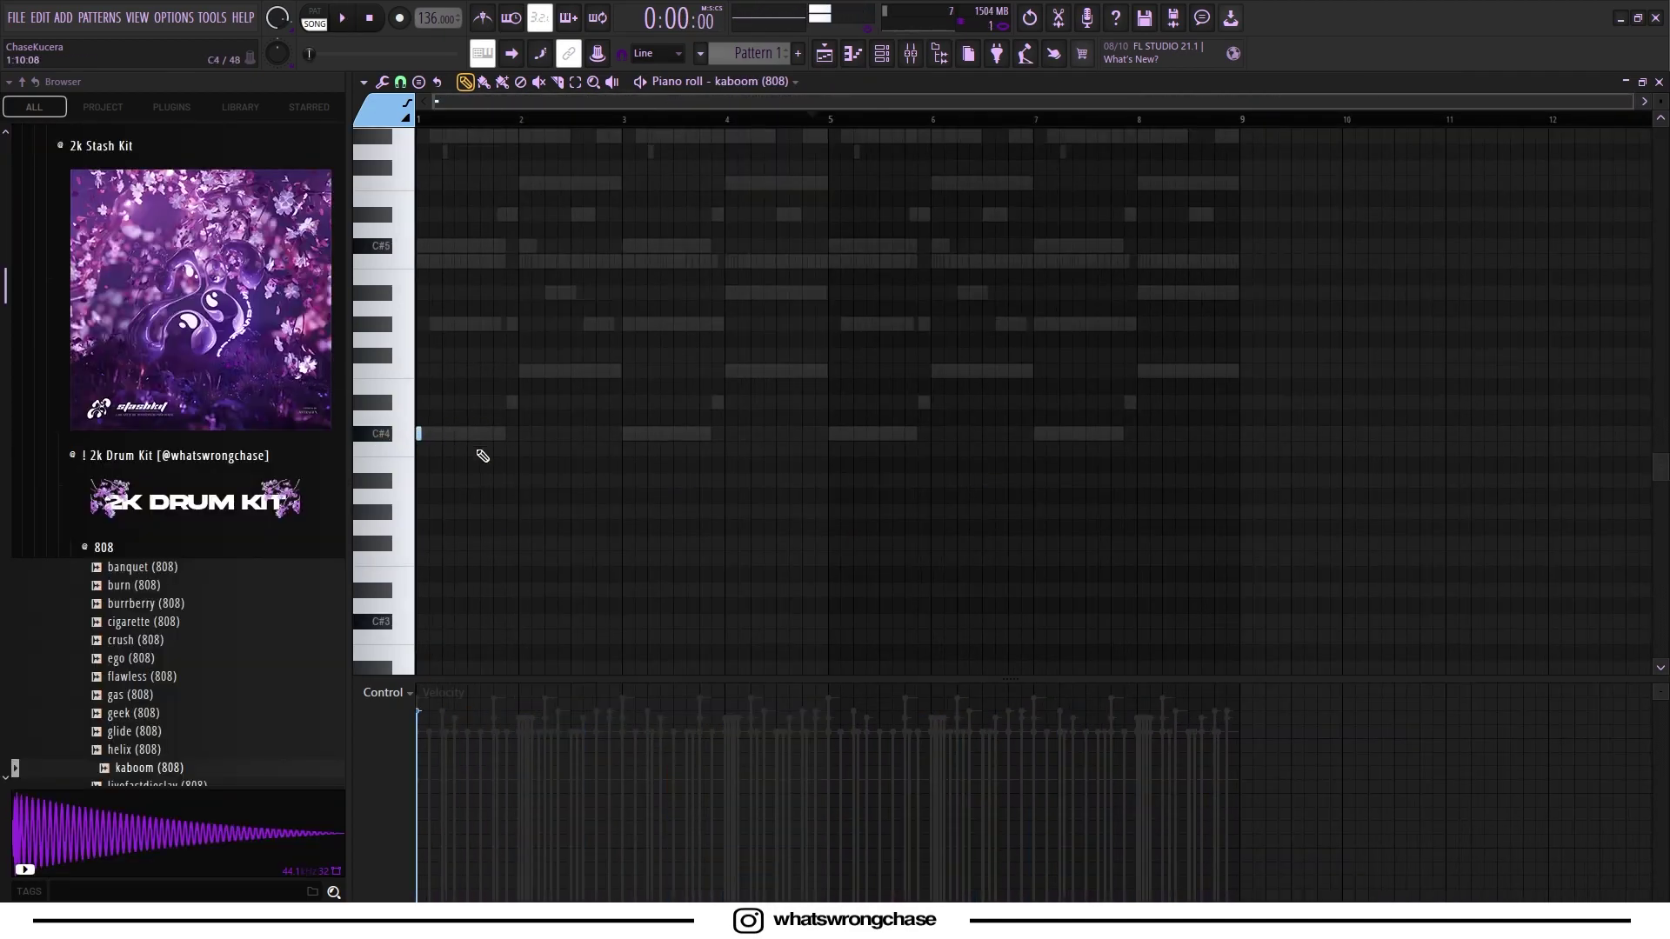
Add a one-bar C#5 note in bar one of kaboom (808) and an F5 note from step 5 to the end of bar two.
scroll(496, 483, up, 5)
key(space)
drag(421, 480, 510, 481)
click(547, 419)
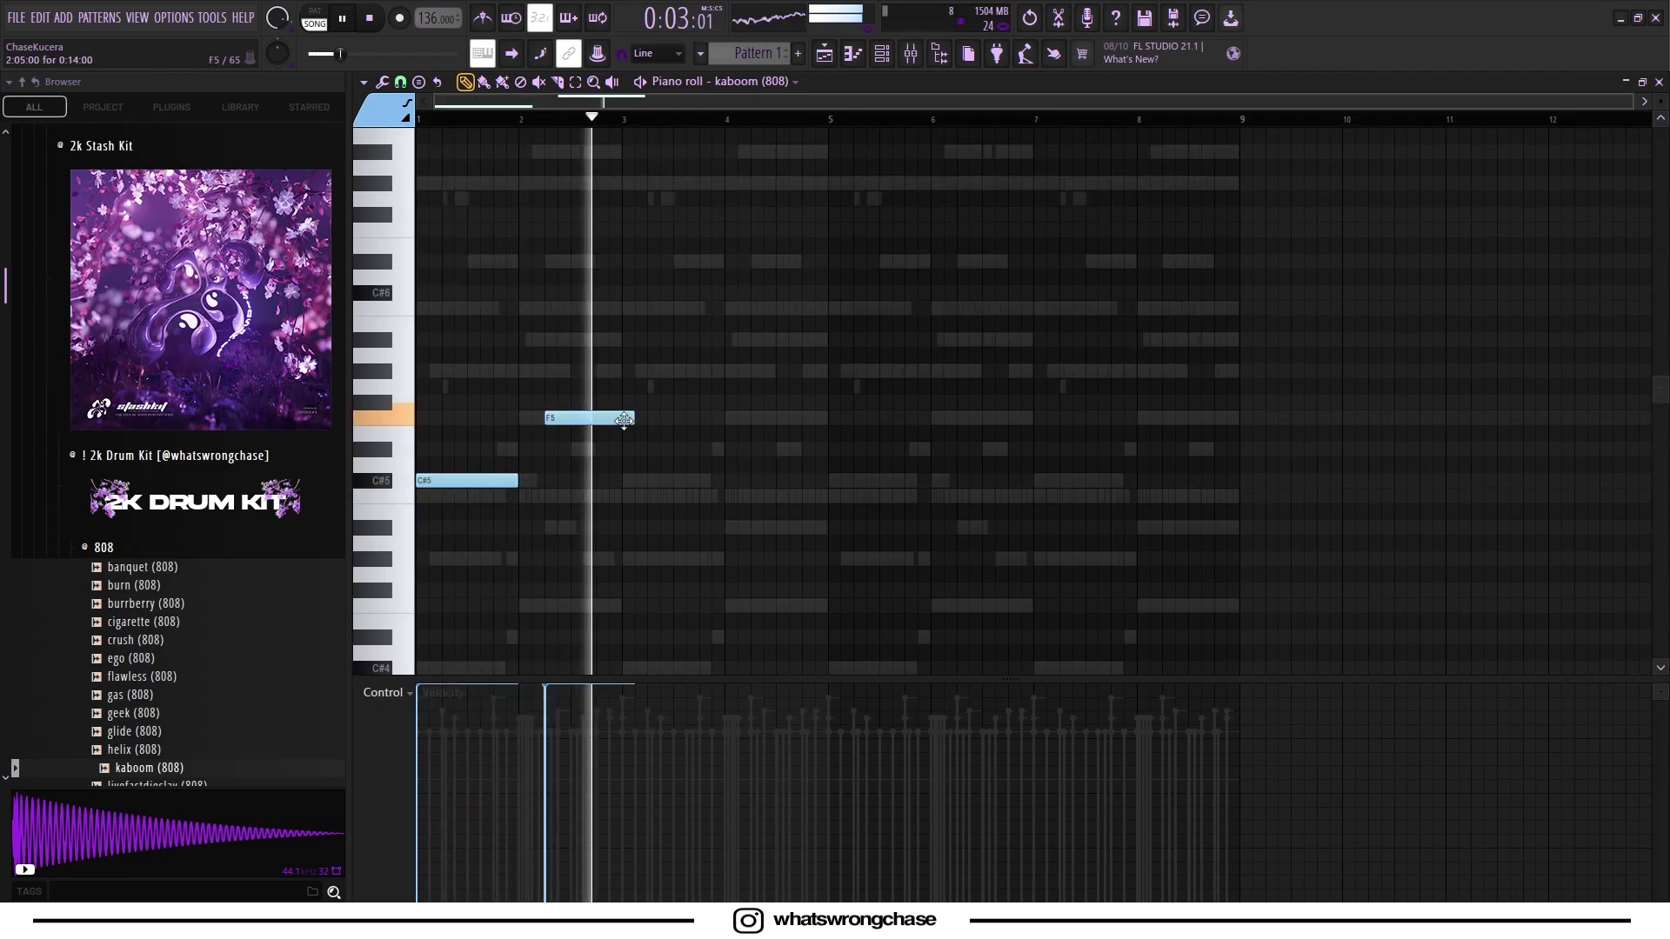
drag(624, 420, 613, 419)
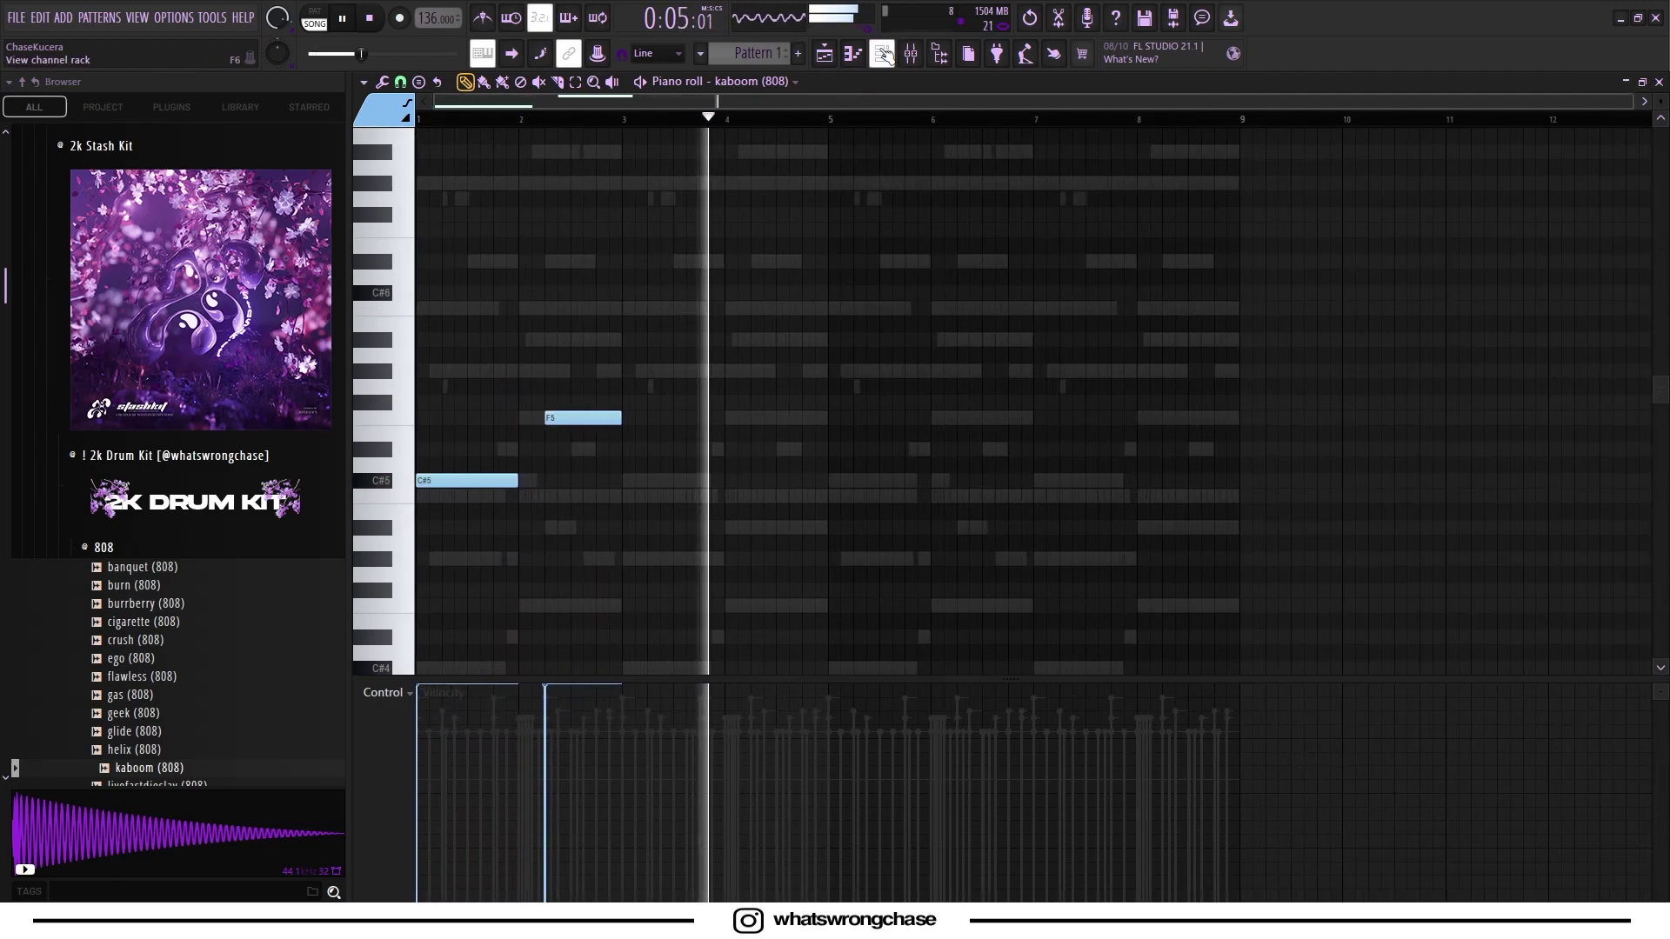
click(882, 54)
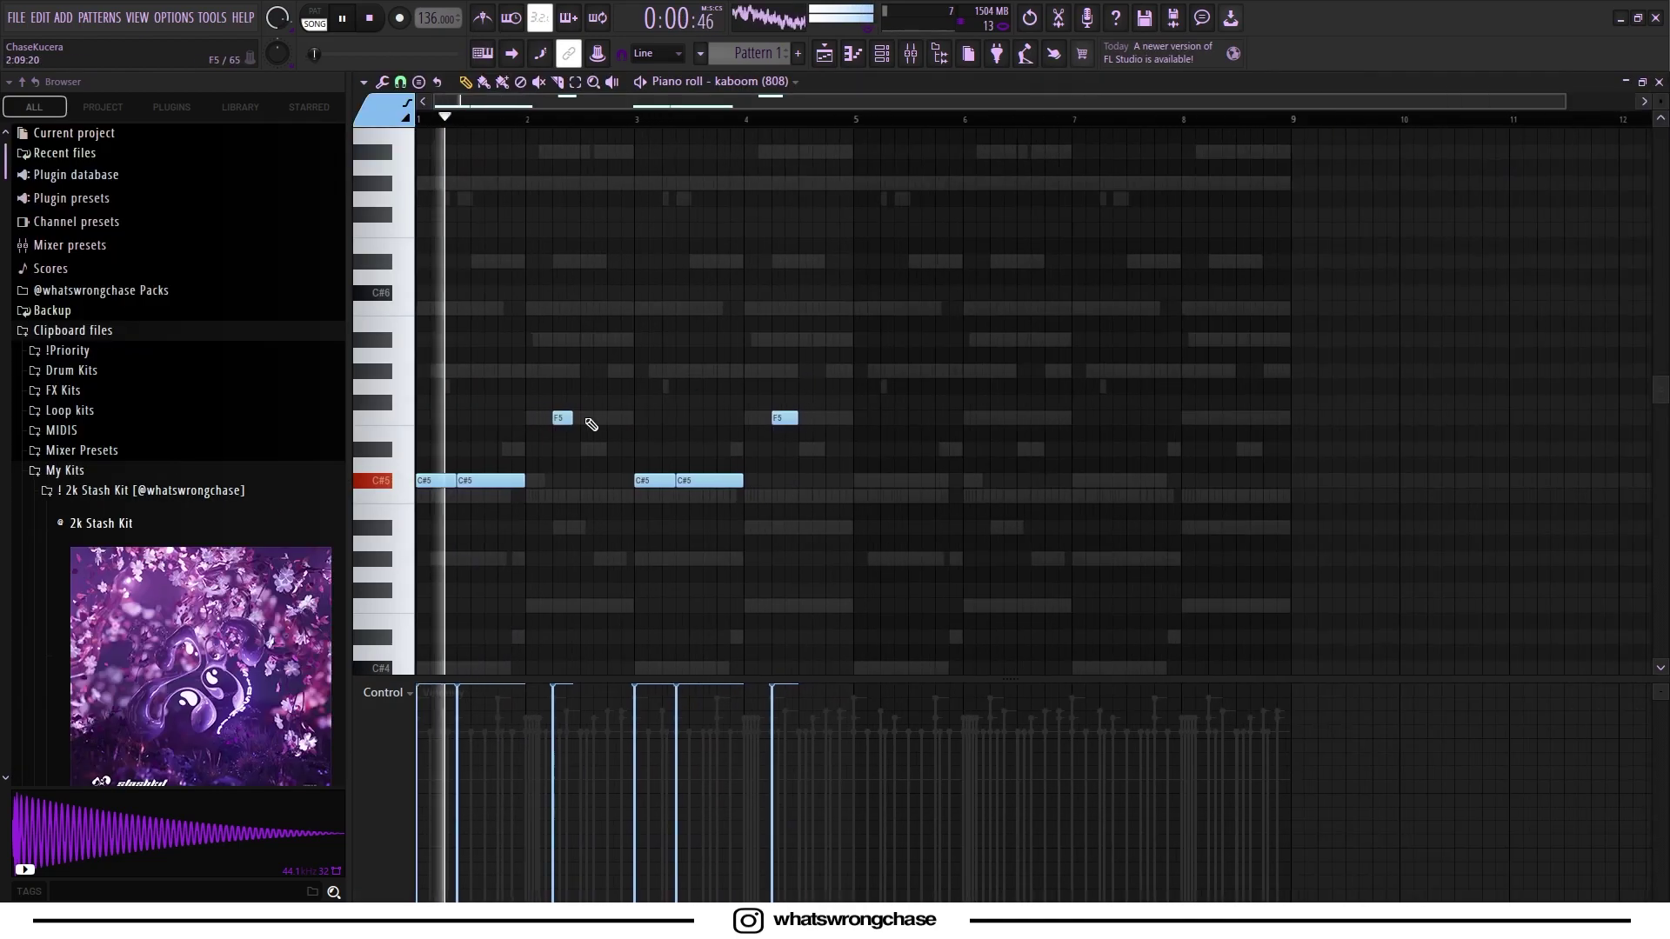
Set the length of the F5 note in bar two of kaboom (808) to four steps.
scroll(589, 421, up, 3)
drag(584, 419, 584, 420)
scroll(679, 392, down, 3)
scroll(652, 391, up, 3)
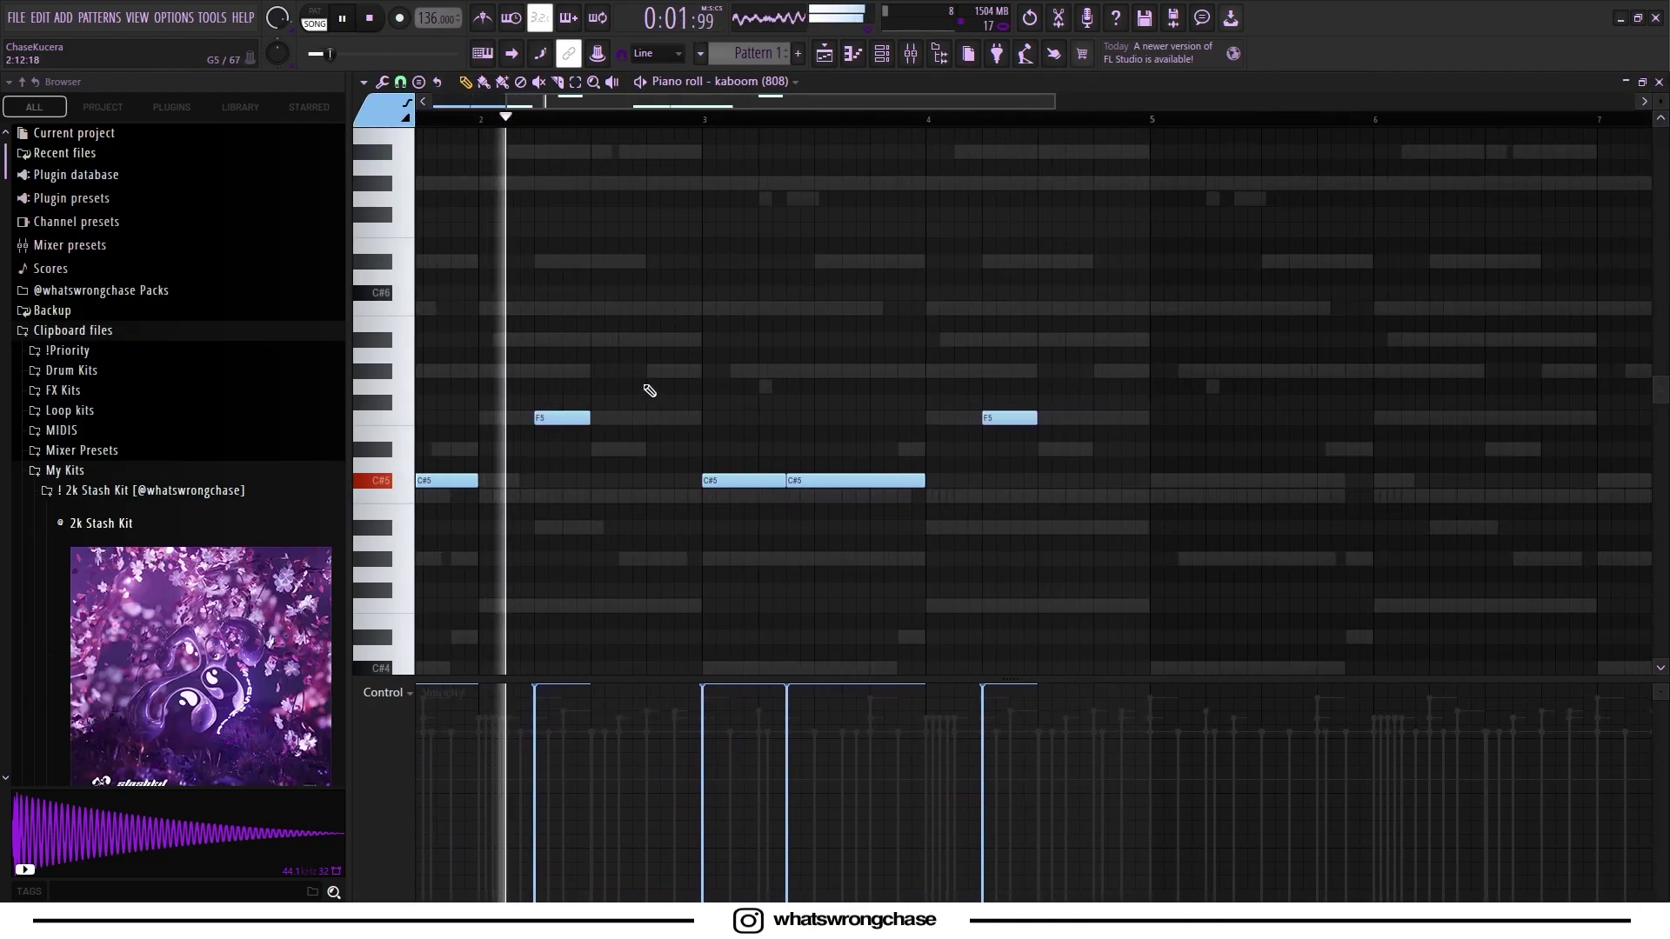
scroll(643, 385, down, 3)
click(882, 53)
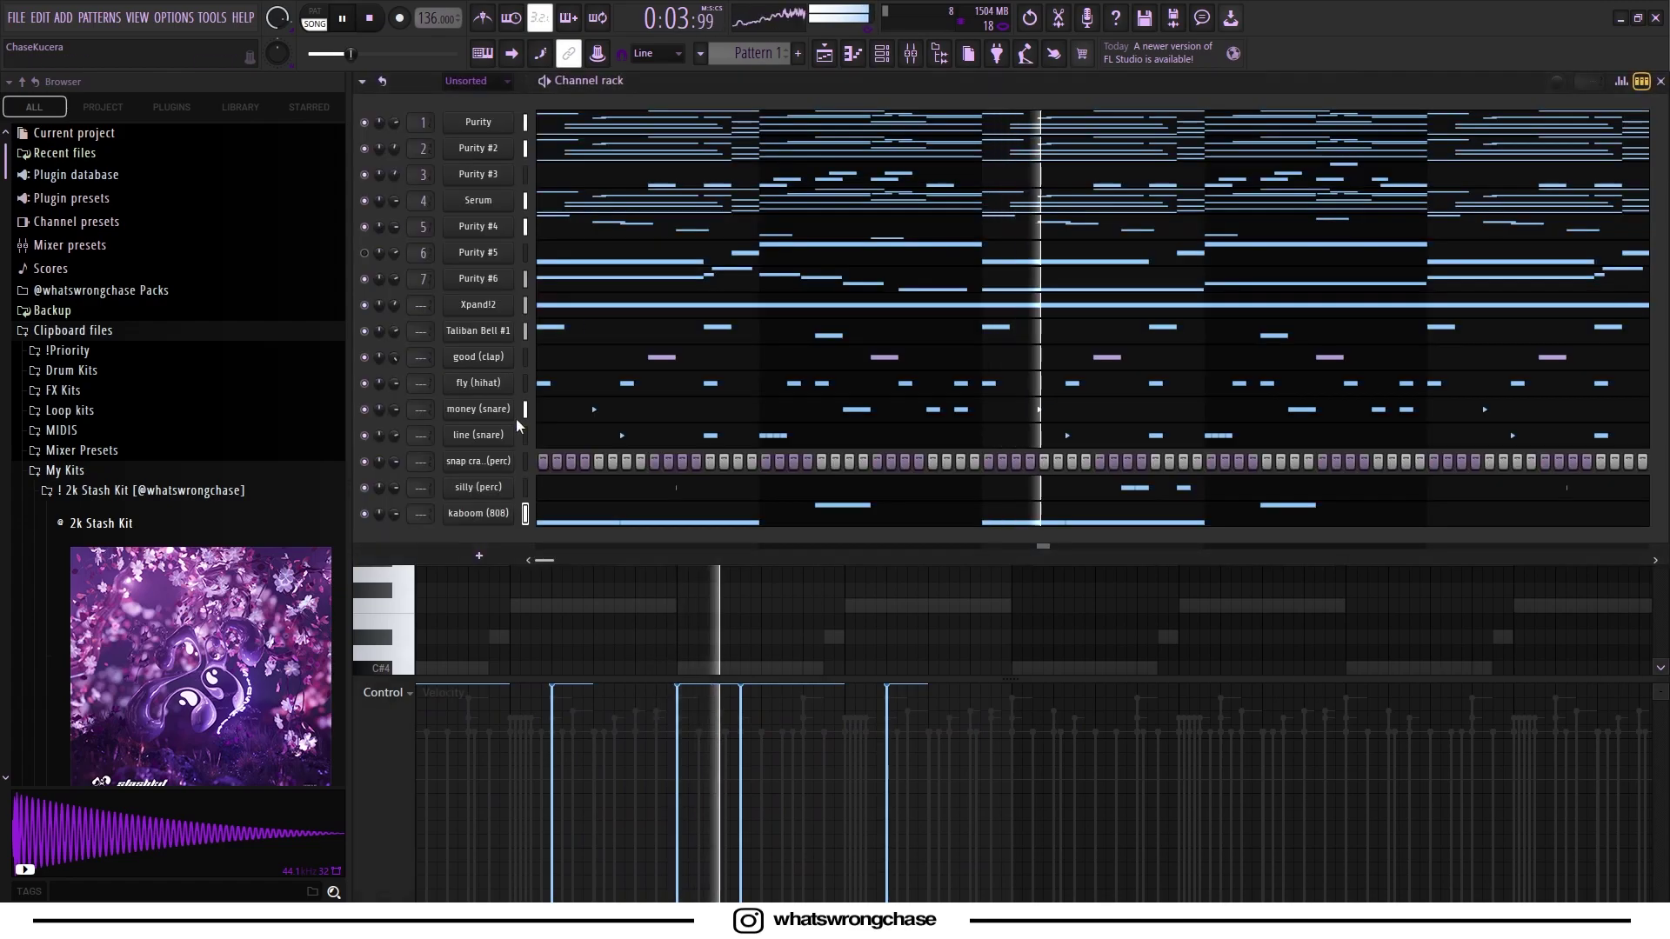
Switch on the precomputed effects and the volume envelope for the kaboom (808) sampler.
click(482, 515)
click(685, 346)
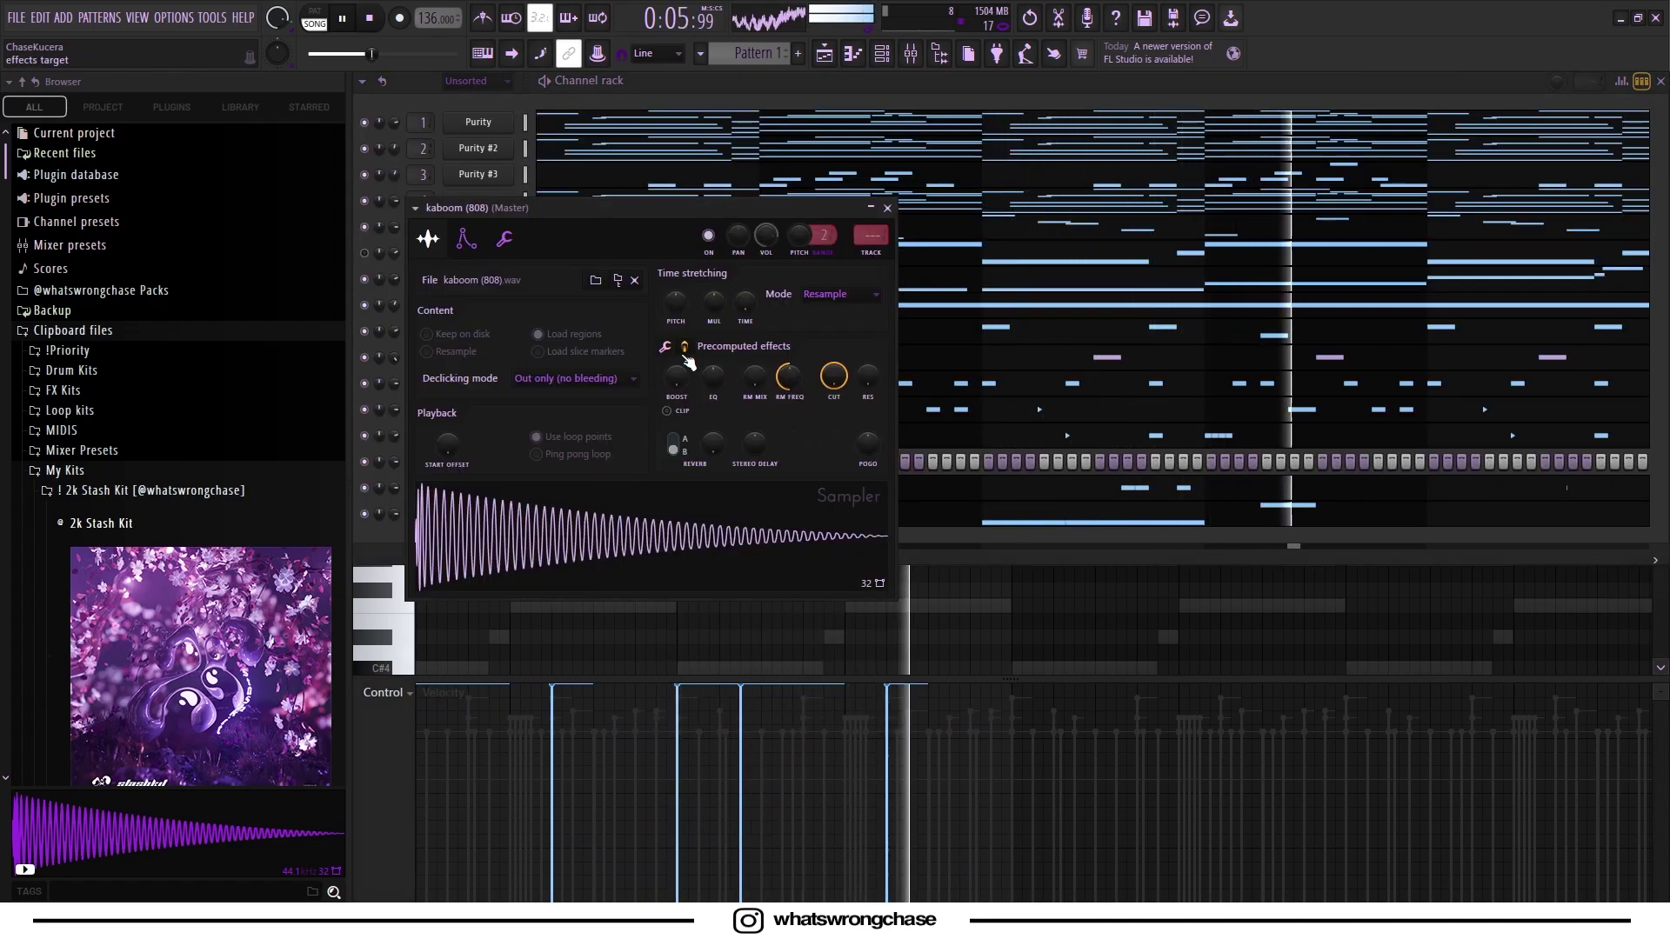
click(466, 240)
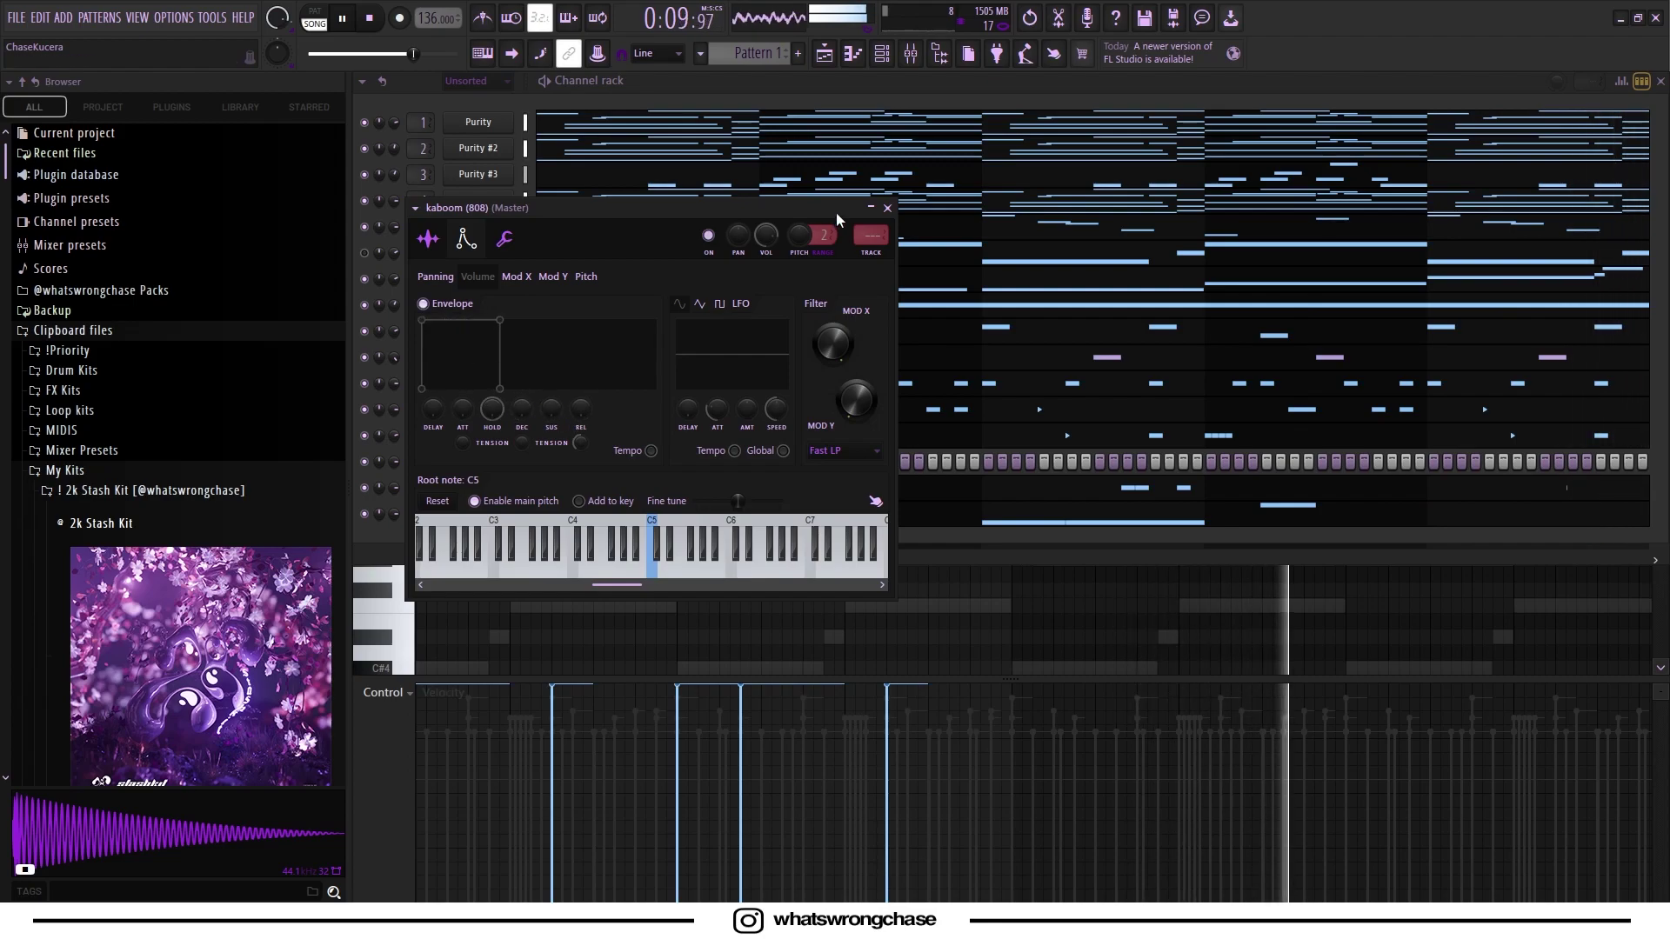
click(887, 208)
Audition the 808 samples in the 2k Drum Kit, including banquet, burn, burrberry, cigarette and crush.
click(105, 527)
scroll(135, 386, down, 3)
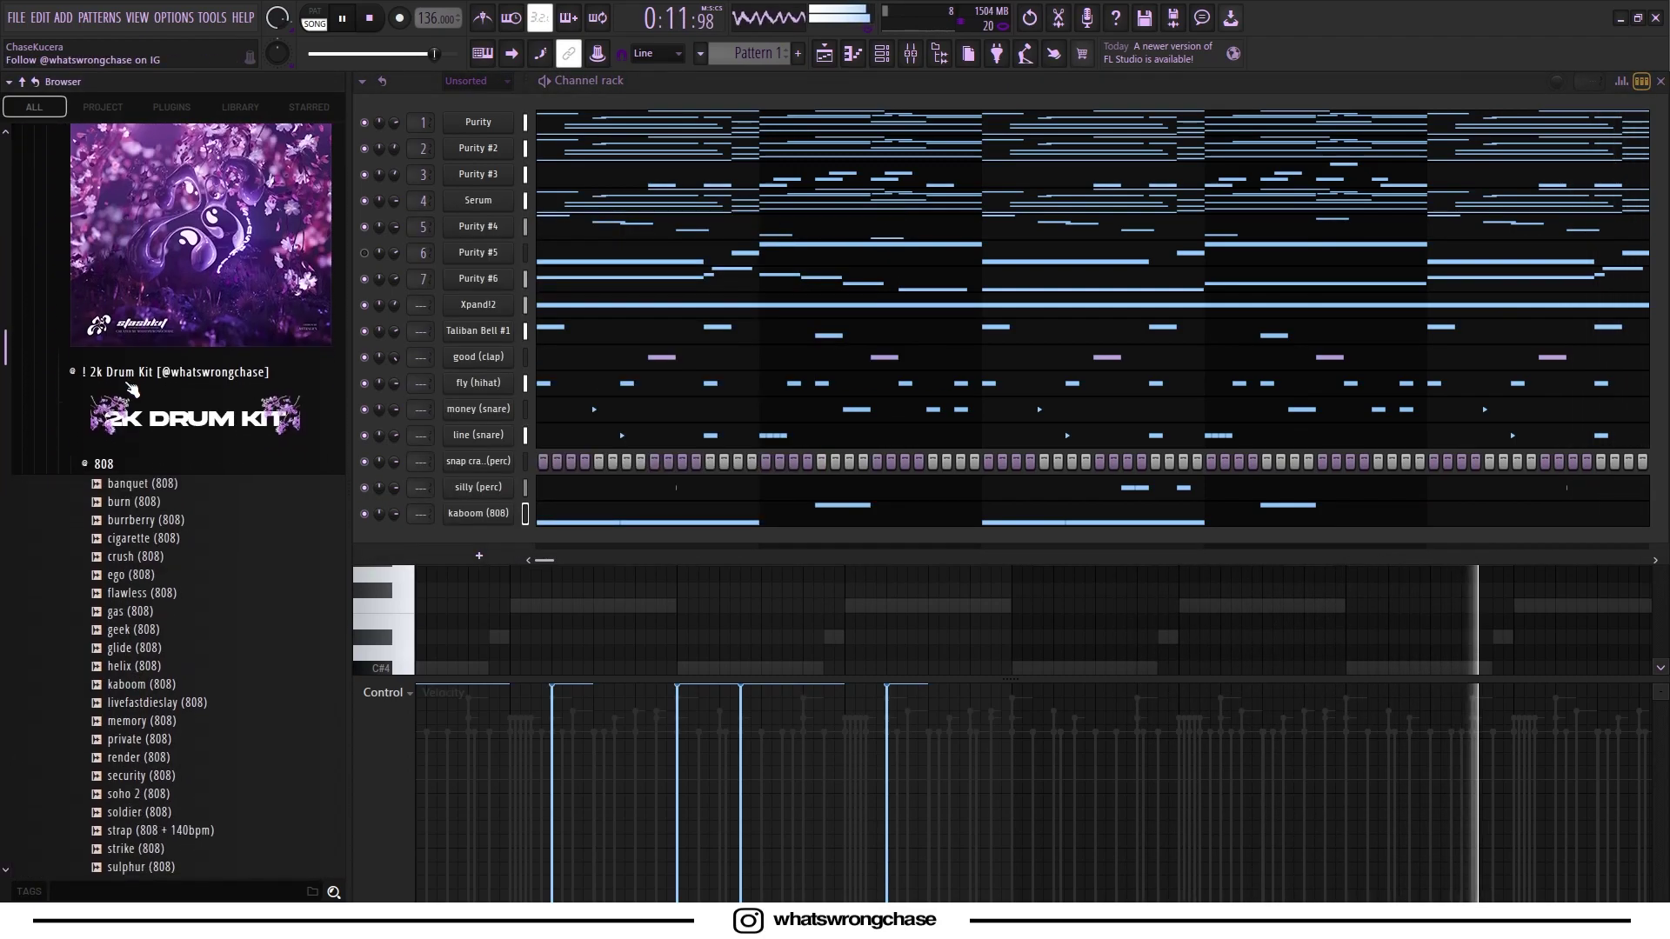
click(134, 487)
click(128, 501)
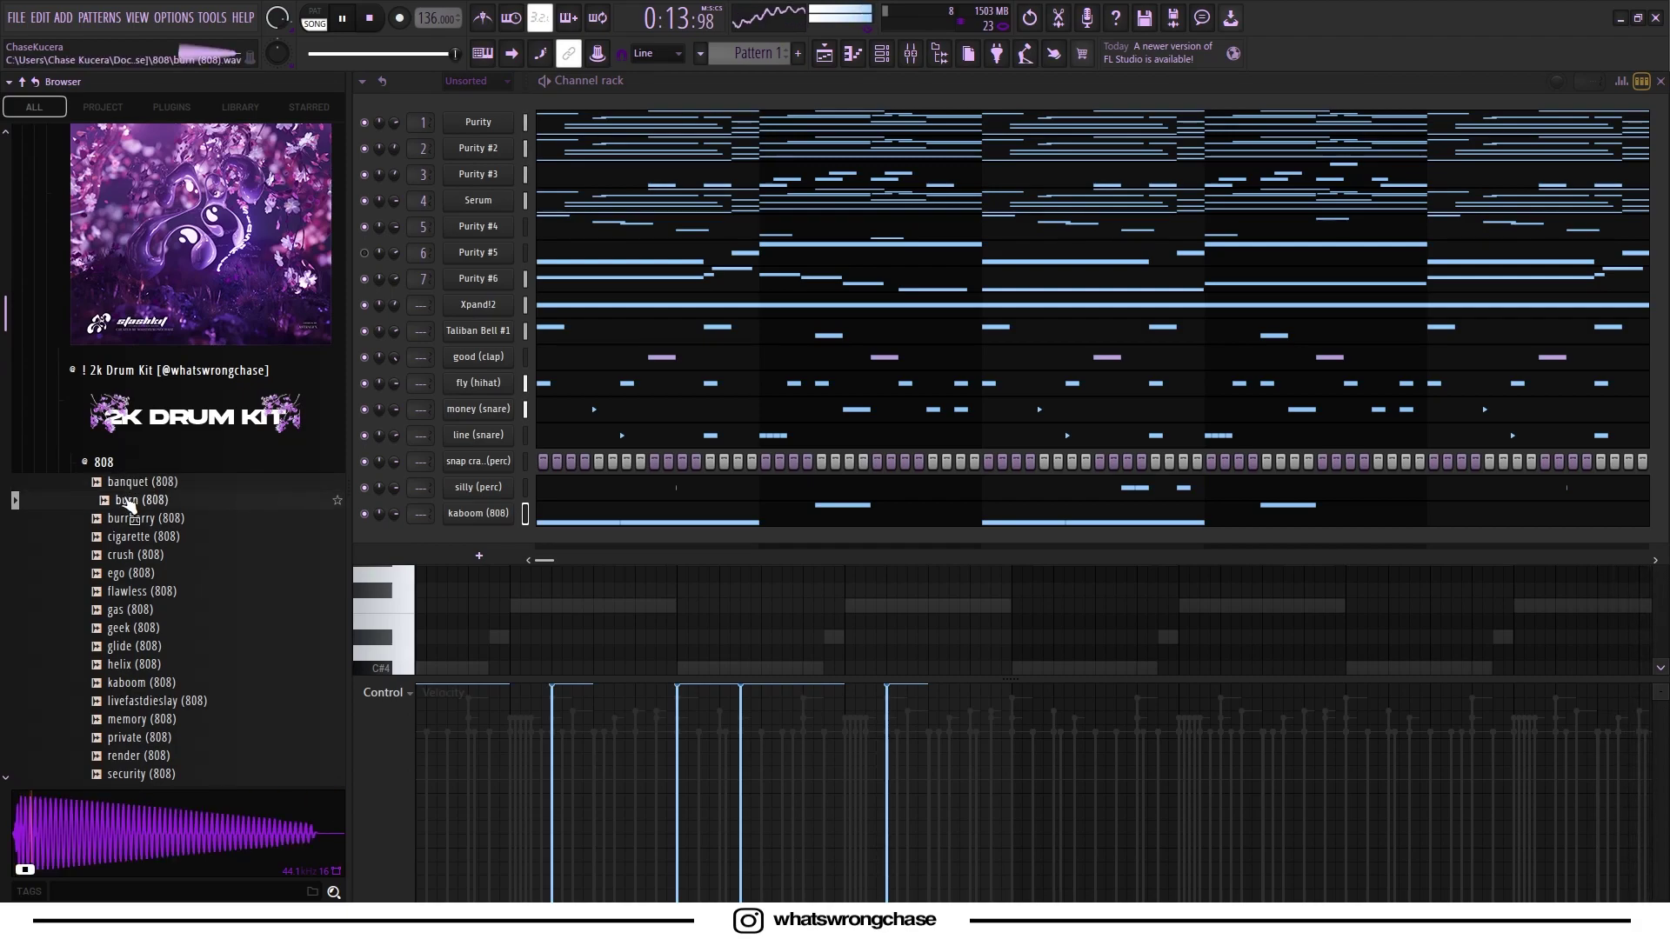
key(space)
click(128, 521)
click(128, 540)
click(131, 556)
scroll(135, 545, down, 3)
click(138, 538)
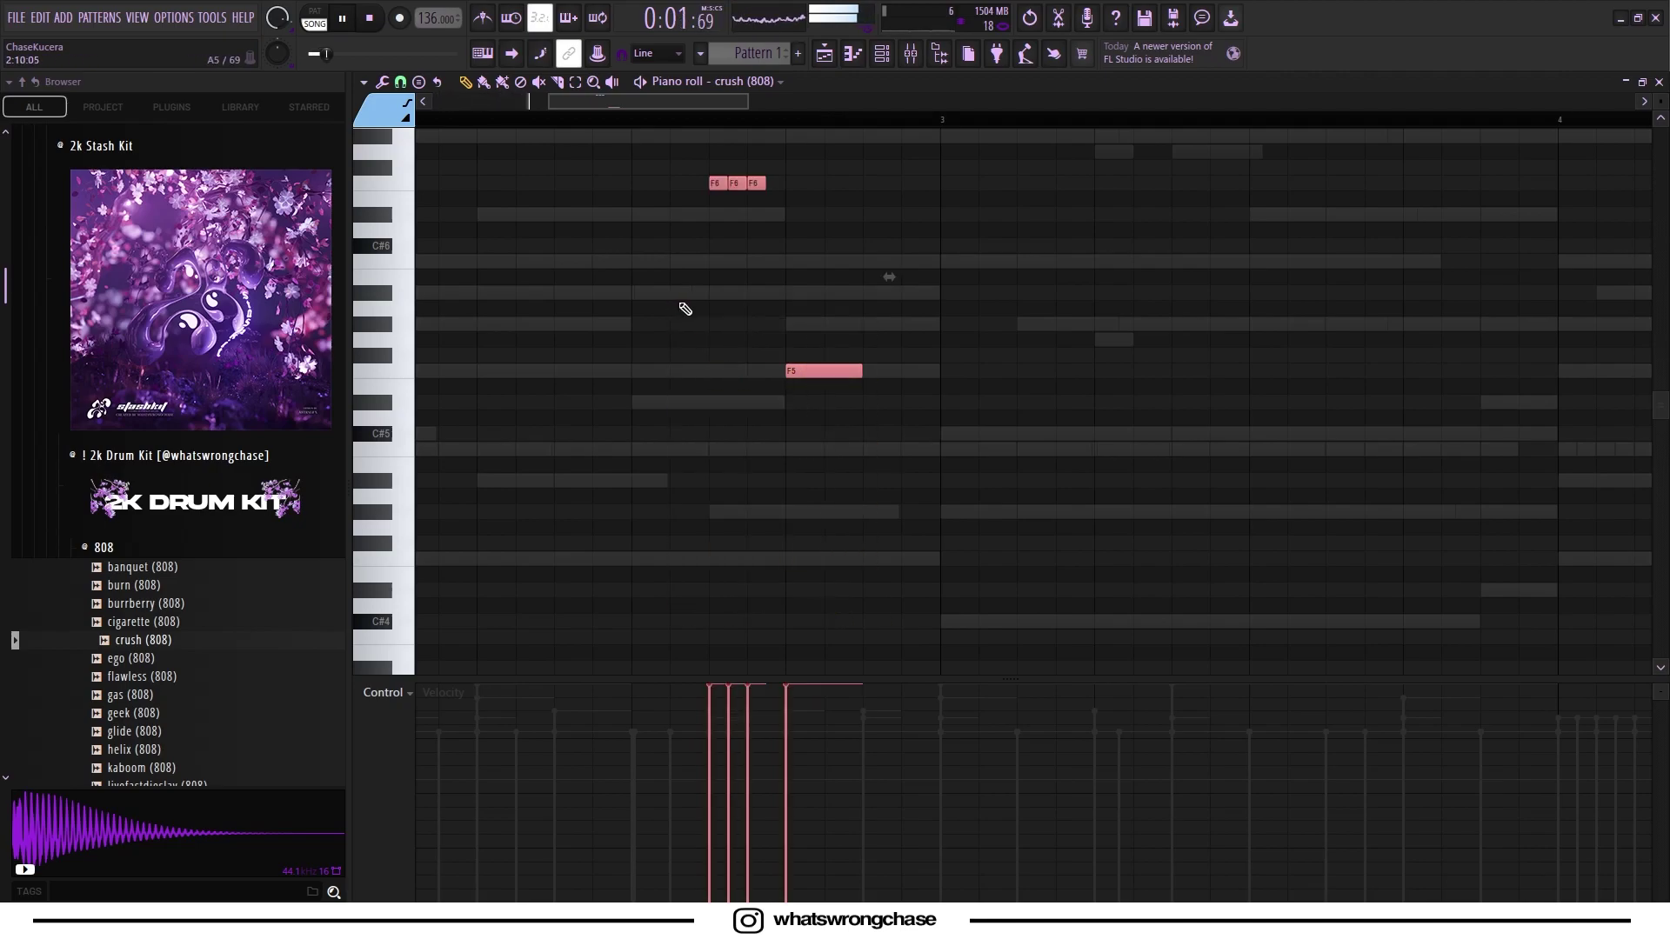
Lower the velocity of the crush (808) notes slightly and add a fourth half-step F6 hit before bar two's F5 note.
ctrl+click(873, 337)
scroll(876, 335, down, 4)
scroll(856, 341, up, 2)
scroll(827, 313, down, 4)
ctrl+scroll(722, 193, up, 5)
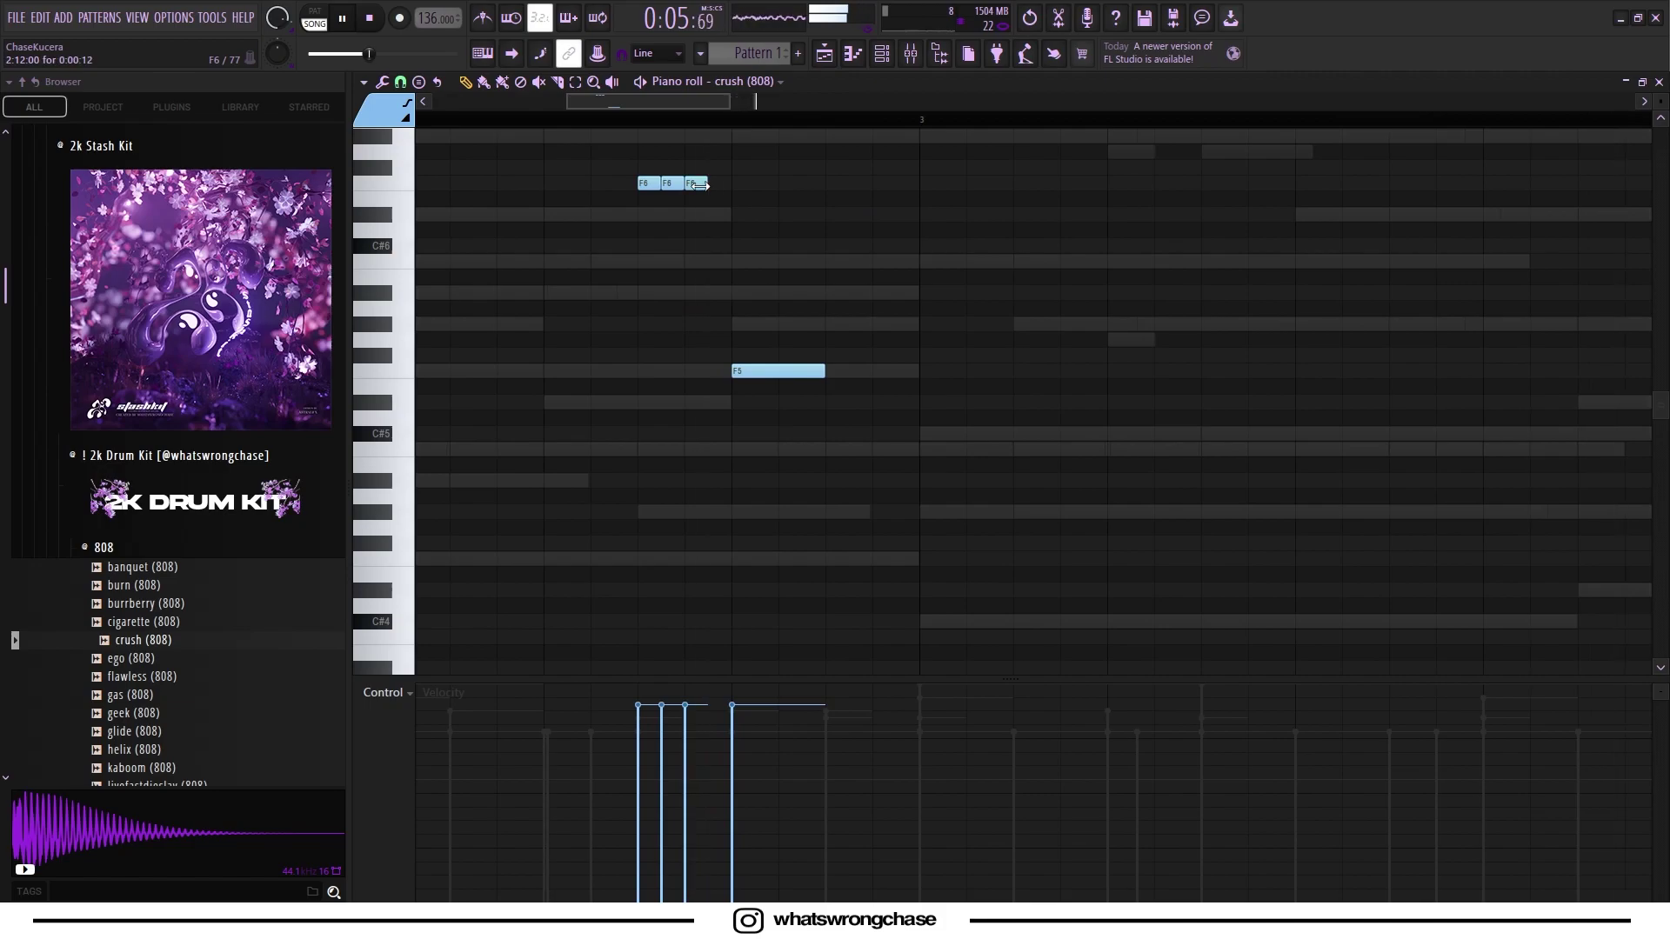
ctrl+scroll(698, 184, up, 3)
ctrl+scroll(740, 184, down, 5)
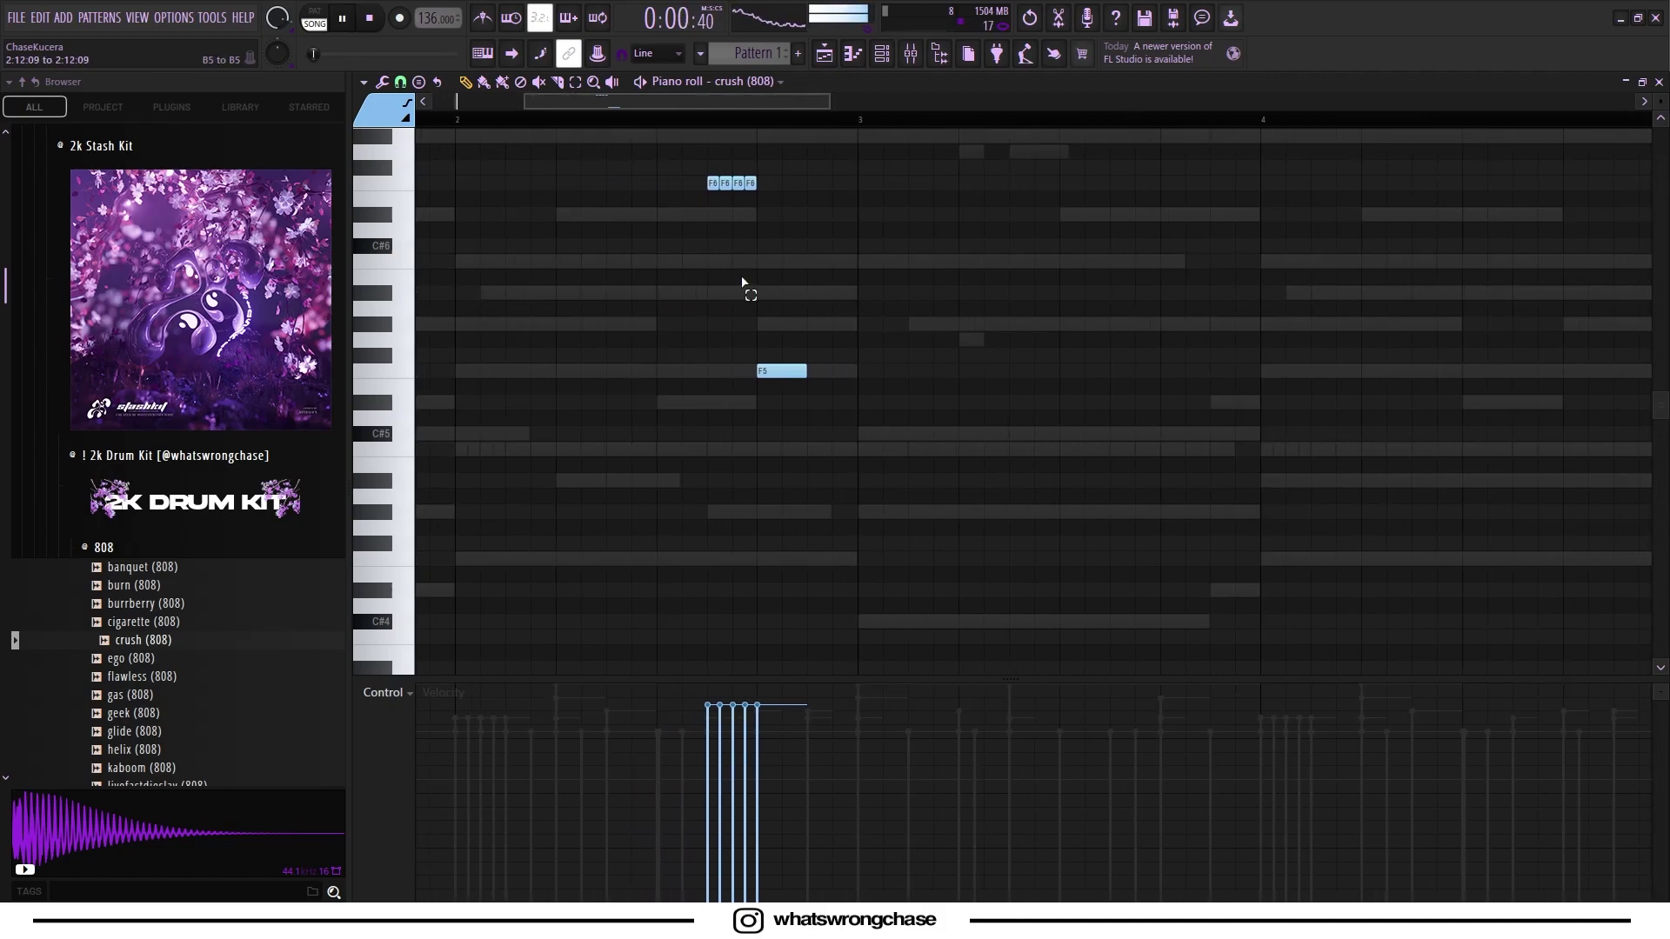
Shift all crush (808) notes two steps later so the F6 roll starts at step 13 of bar two.
key(F6)
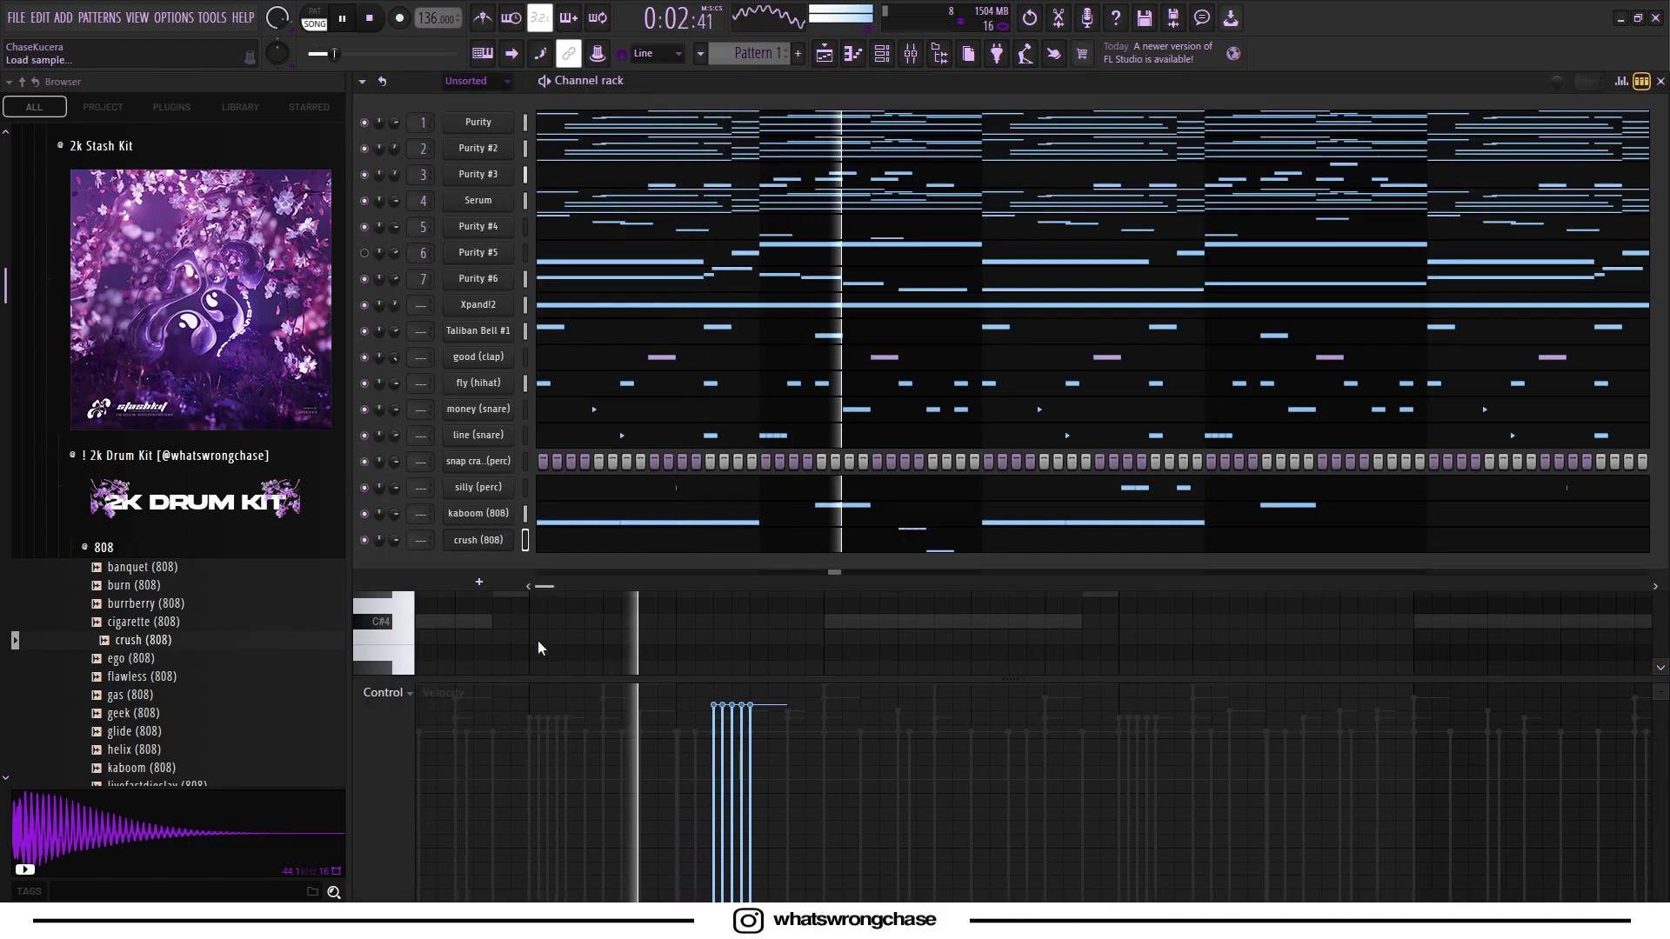
key(F6)
ctrl+scroll(754, 488, down, 4)
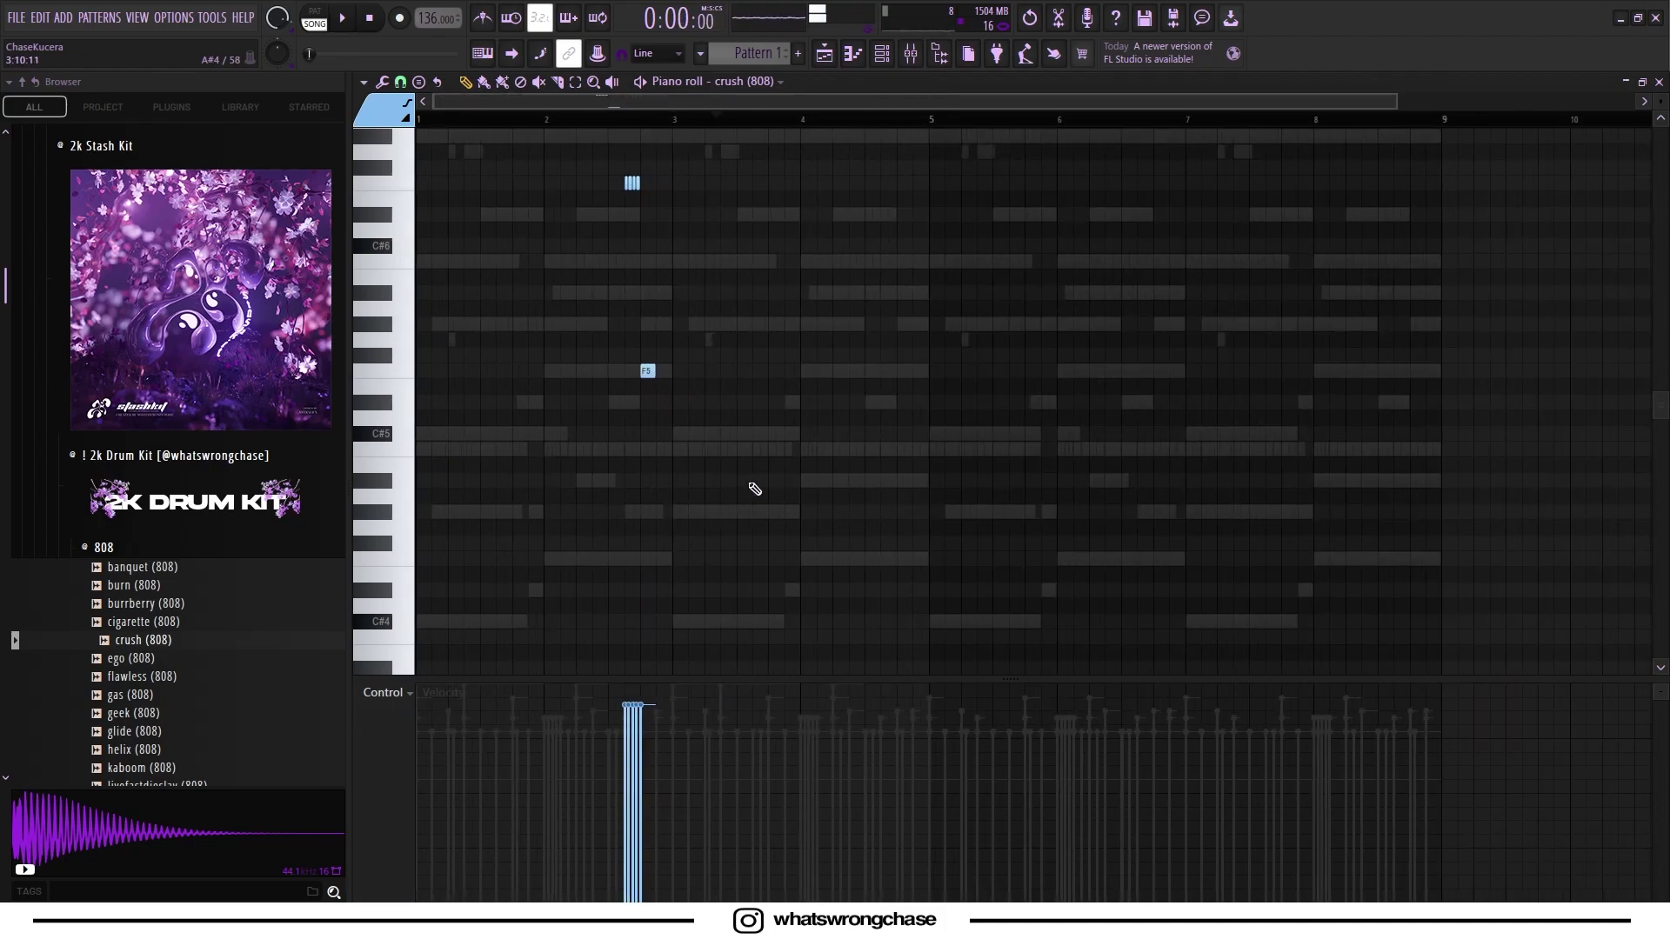
scroll(574, 387, up, 2)
ctrl+scroll(627, 373, up, 6)
ctrl+scroll(672, 365, down, 4)
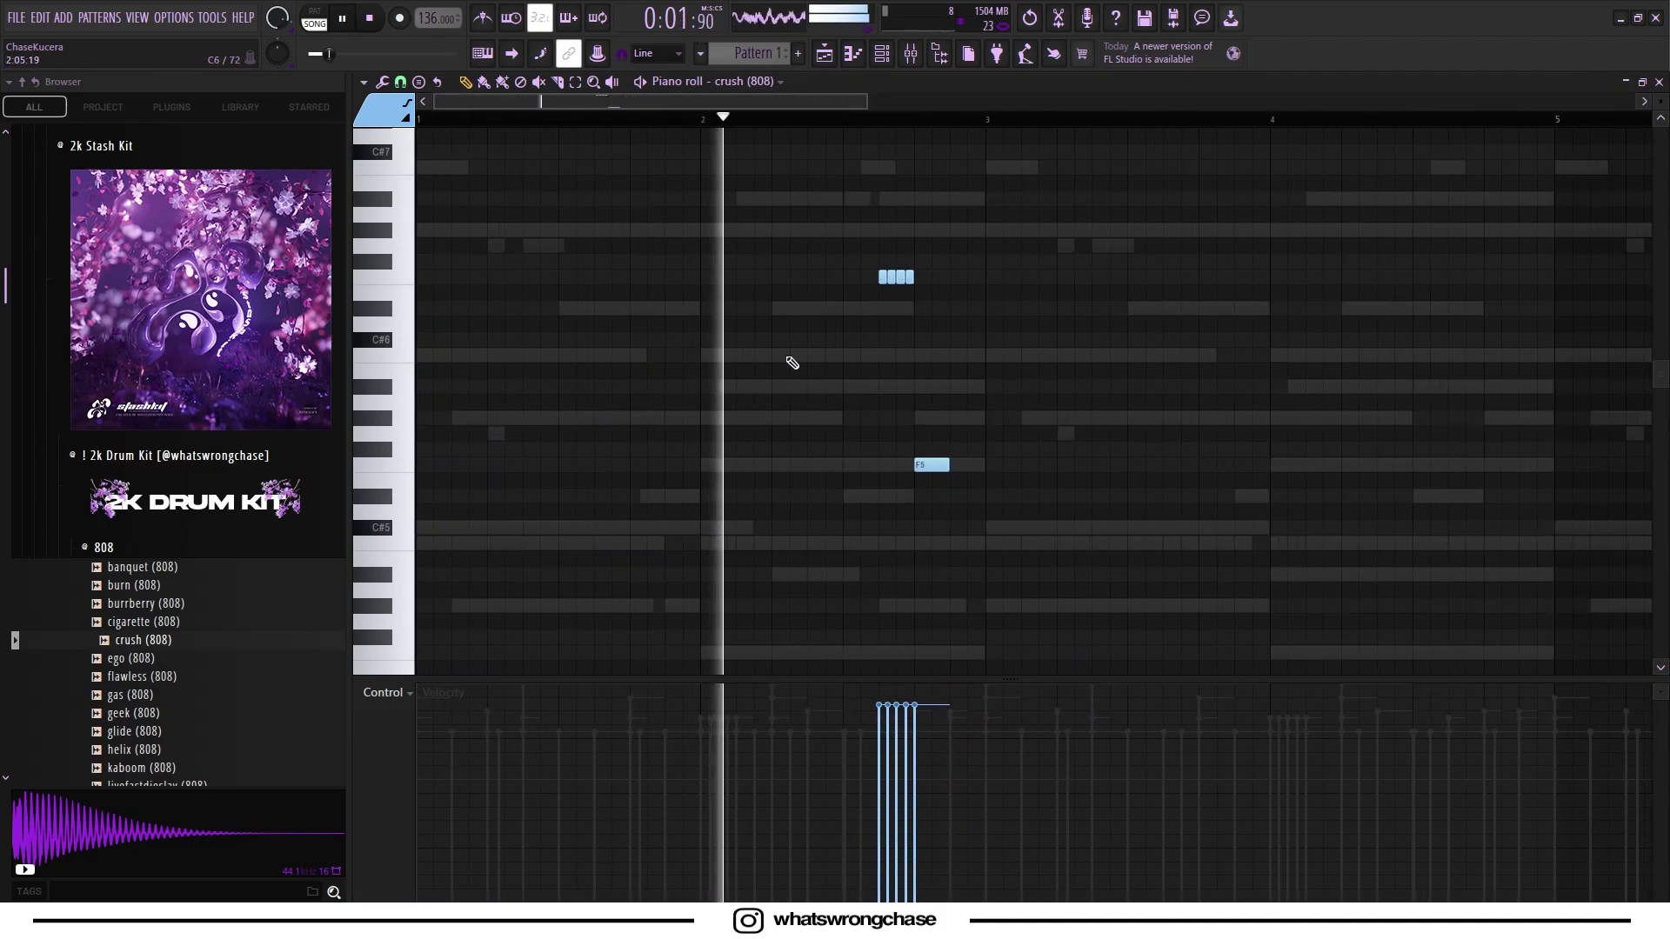
ctrl+scroll(822, 355, up, 4)
key(ctrl+a)
ctrl+scroll(782, 418, down, 5)
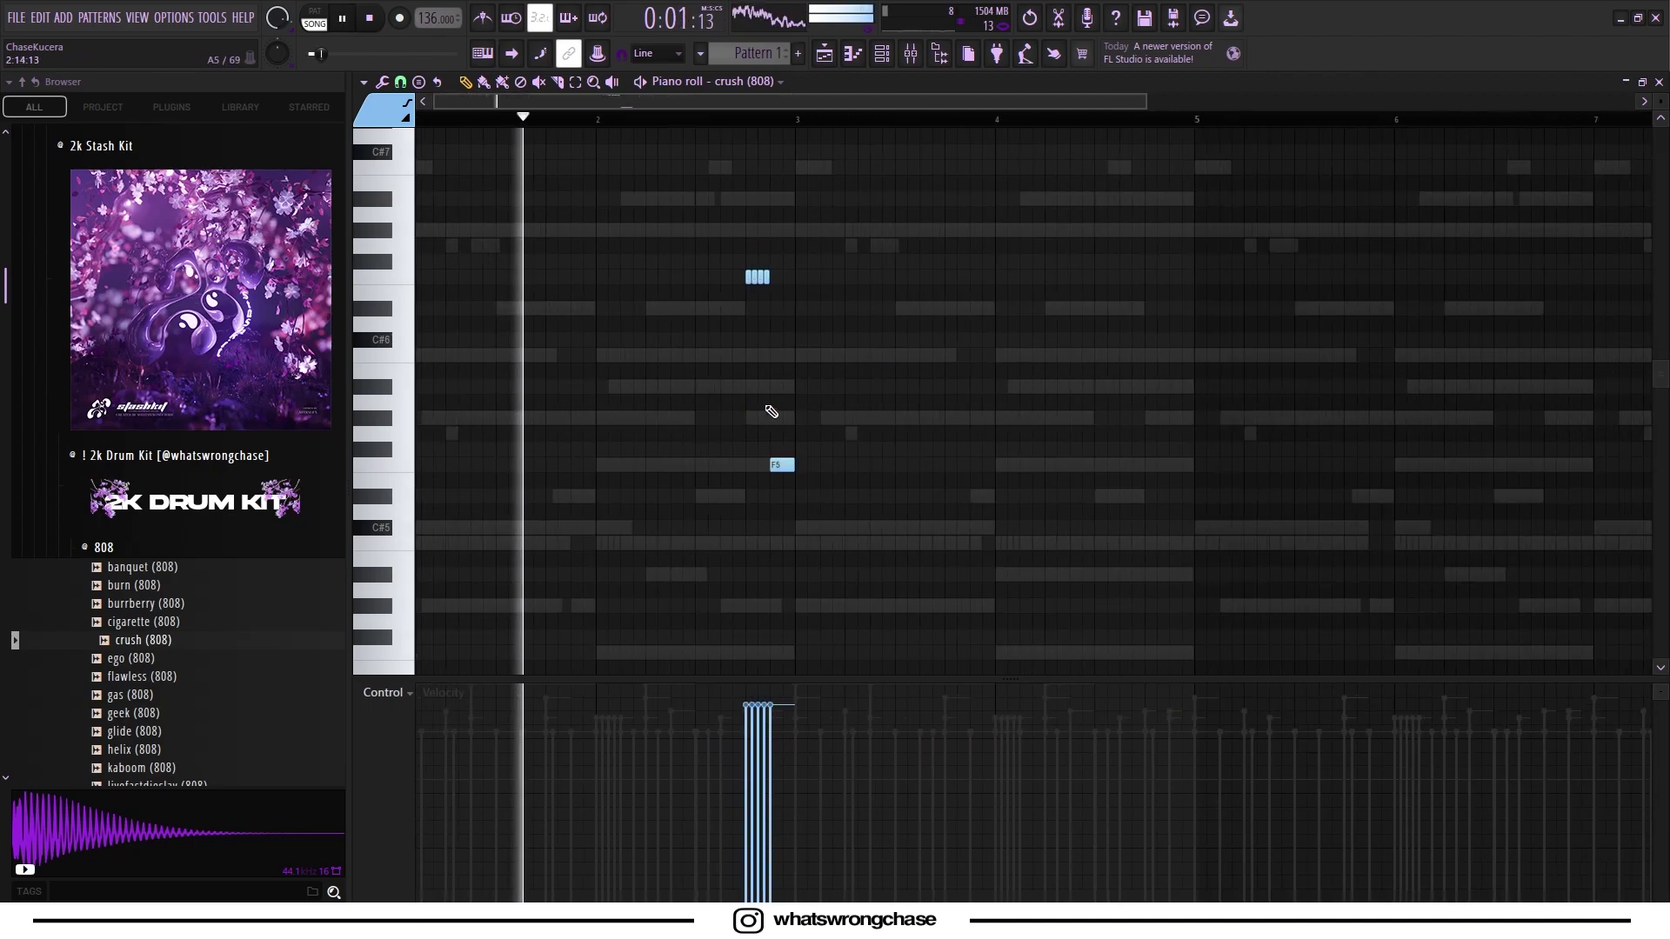
Duplicate the two-bar crush (808) pattern into bars three and four.
key(ctrl+a)
key(ctrl+b)
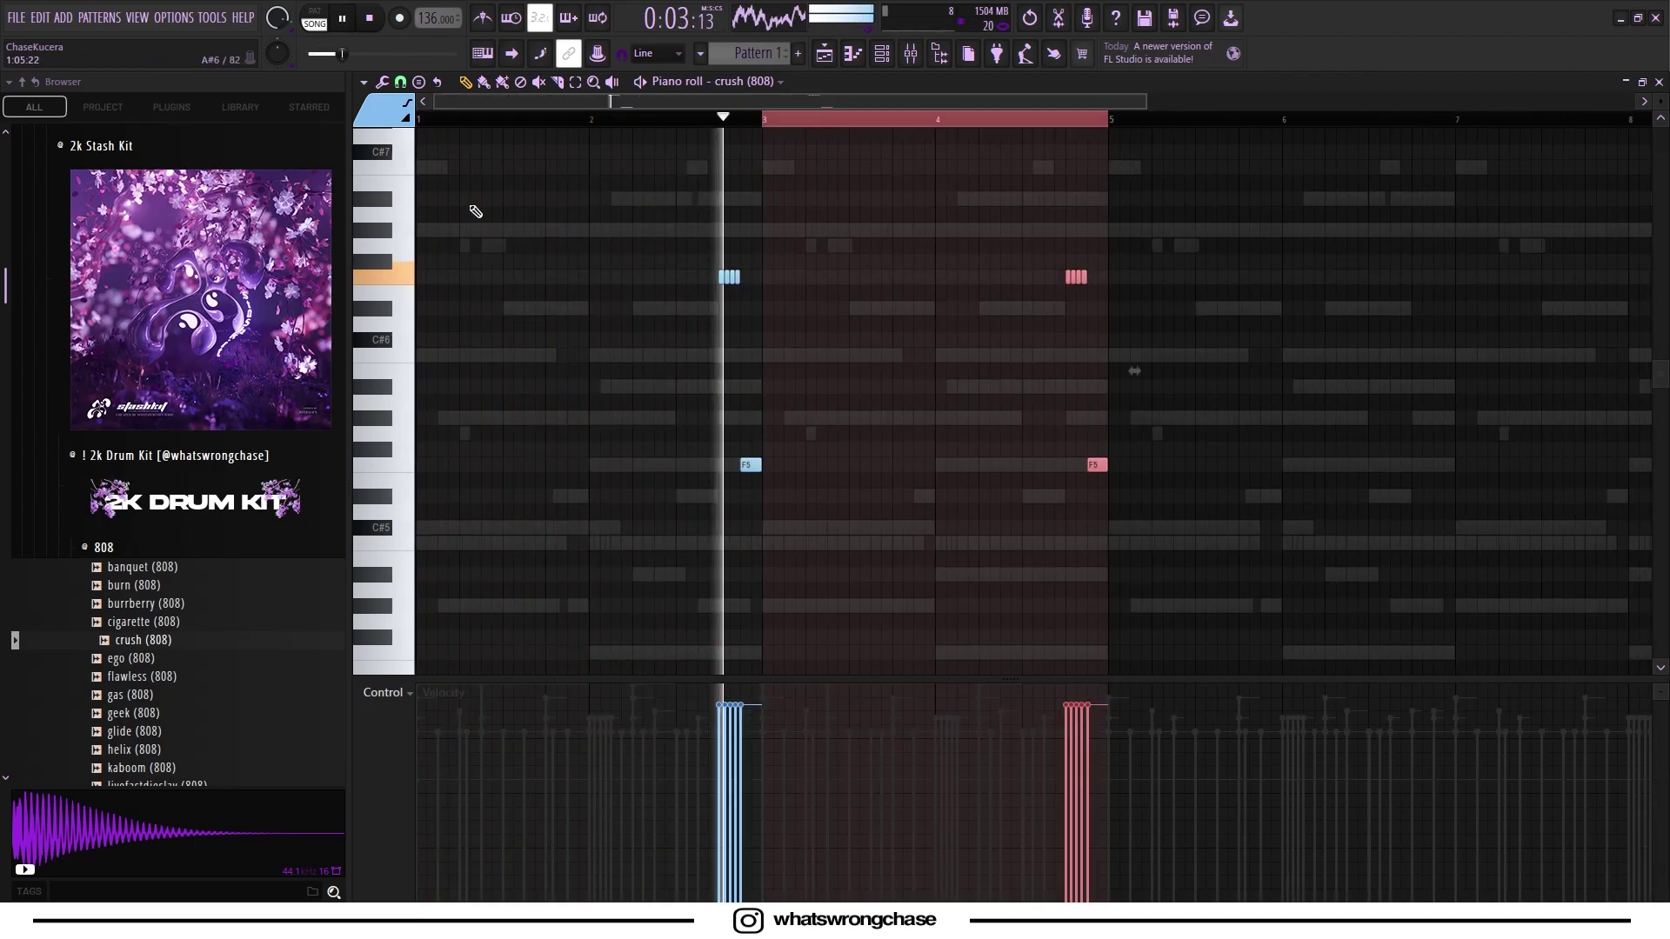
key(ctrl+d)
Delete the copied crush (808) notes and the trial E5 note from bar four.
ctrl+scroll(837, 336, up, 2)
ctrl+scroll(814, 341, down, 3)
ctrl+scroll(1003, 309, up, 2)
right_click(911, 277)
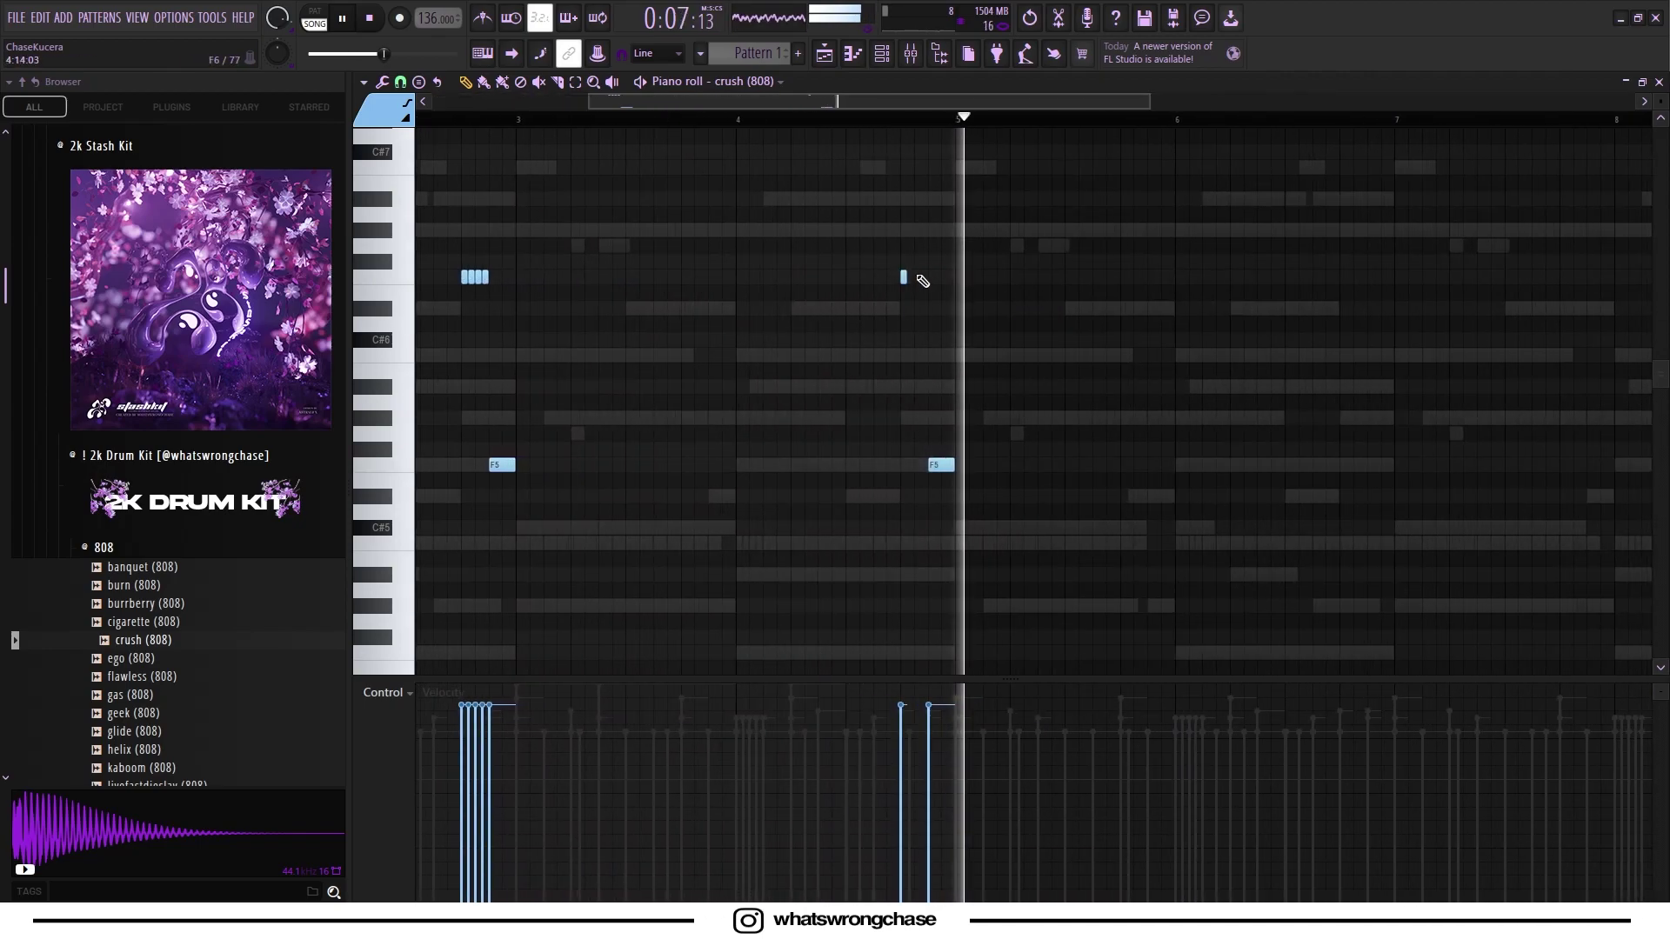
key(space)
ctrl+scroll(926, 391, up, 2)
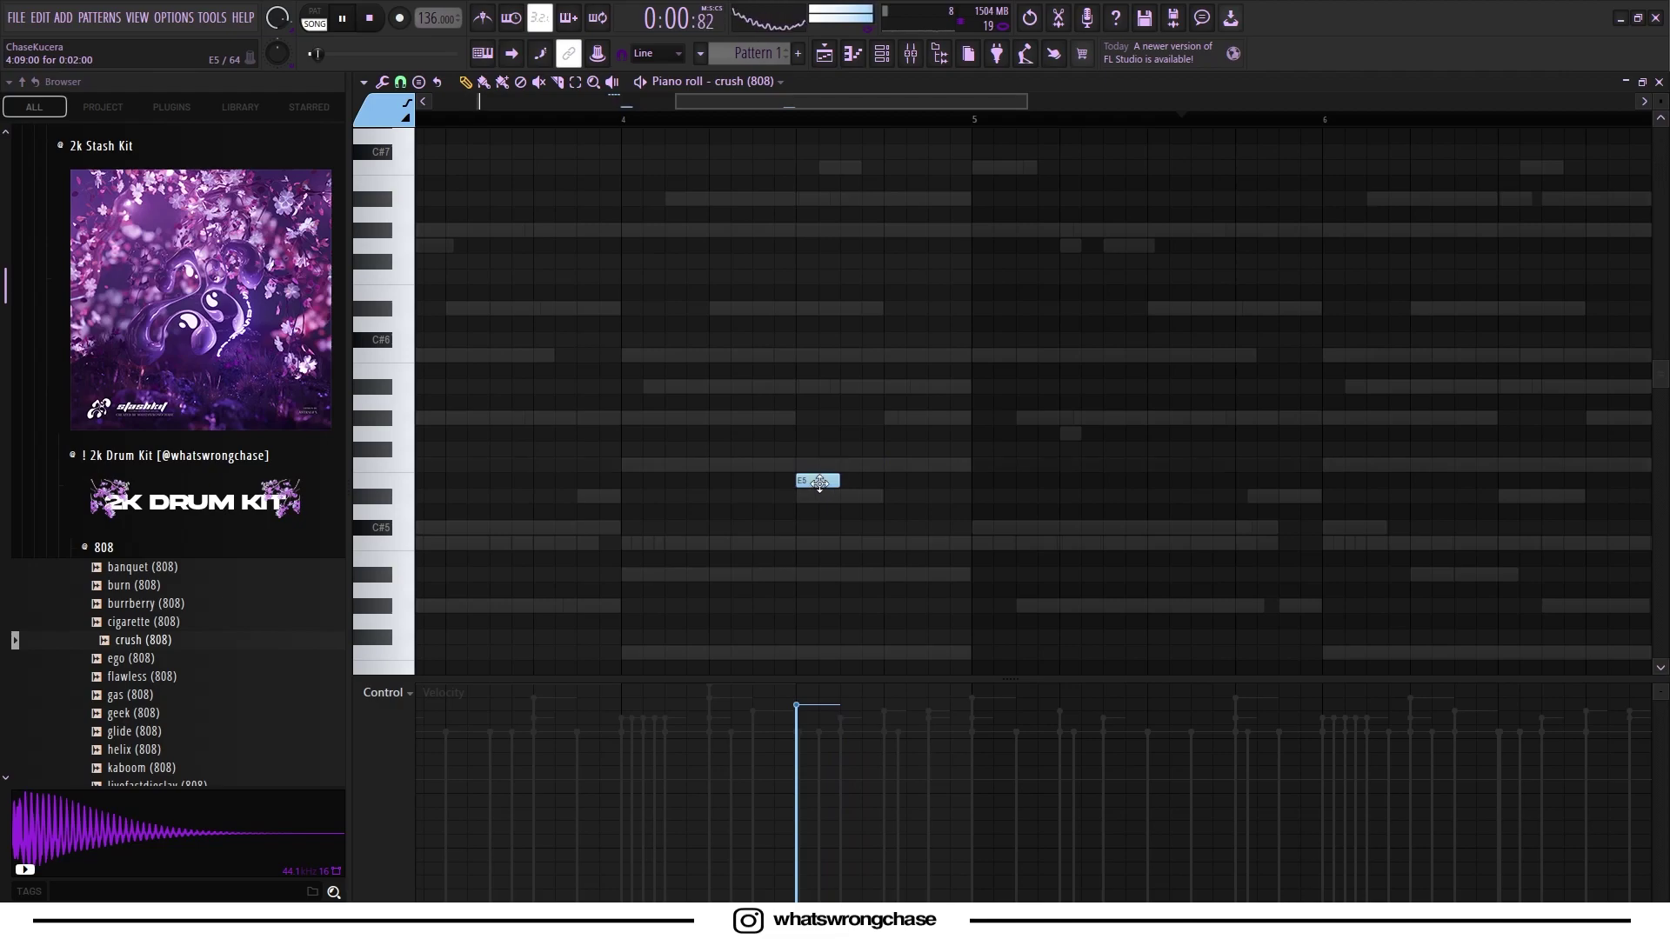
right_click(818, 482)
scroll(840, 489, down, 2)
scroll(835, 486, down, 2)
scroll(834, 483, down, 3)
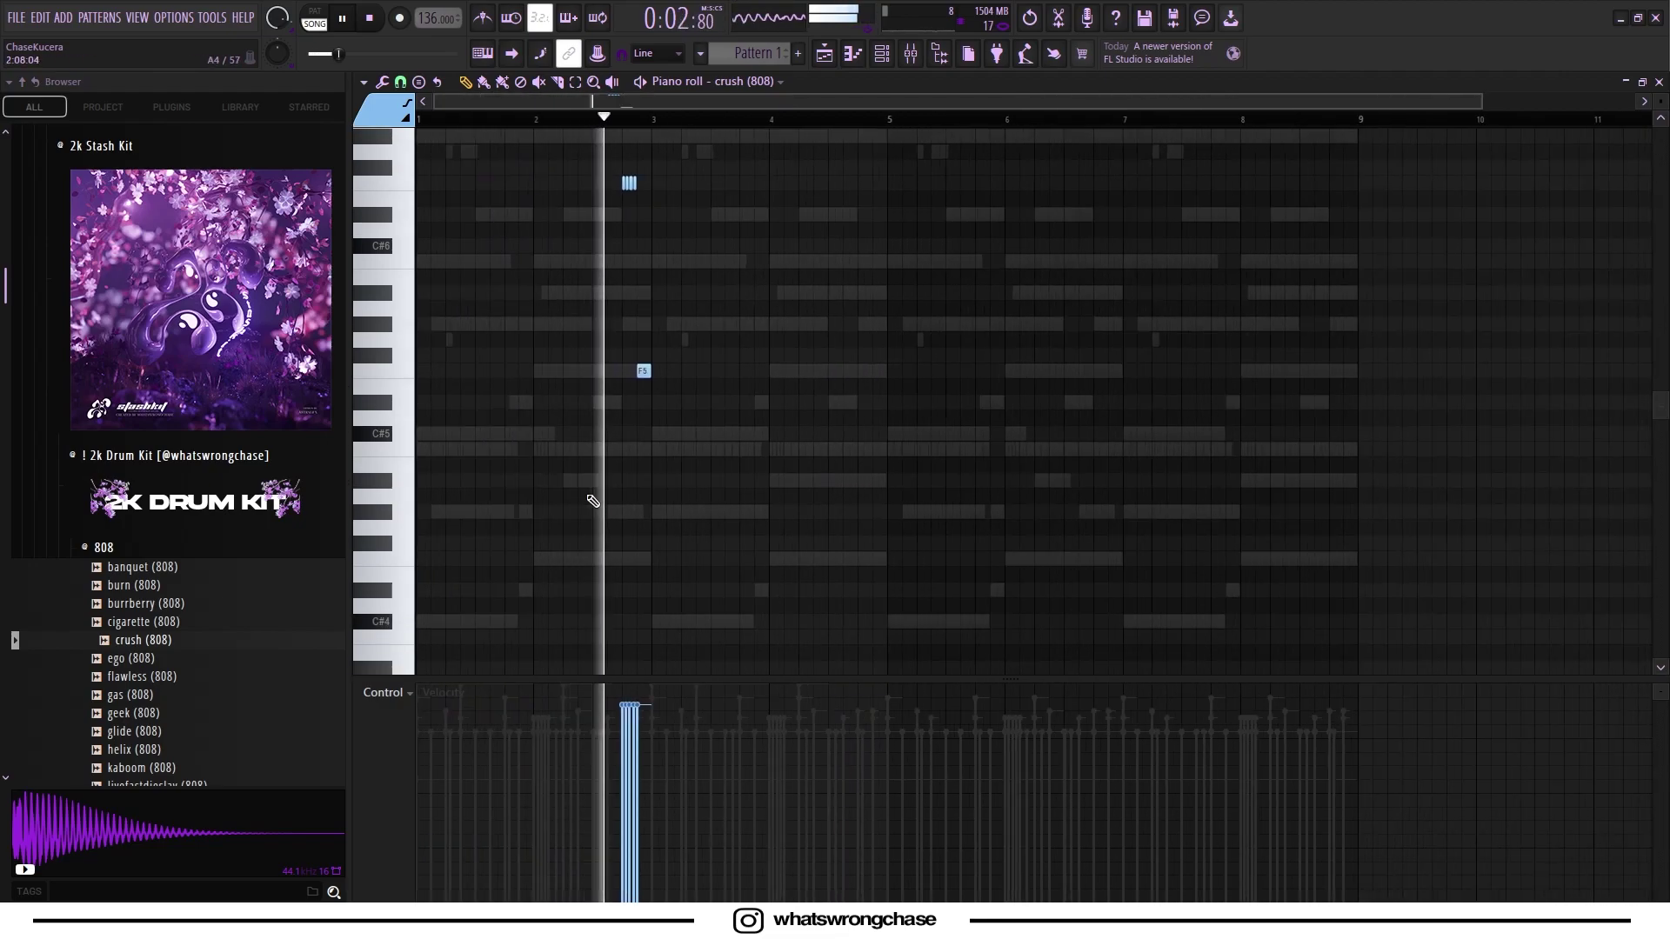
Add two-step C#5 and D#5 notes at steps 13 and 15 of bar three in crush (808).
scroll(765, 516, up, 2)
click(819, 511)
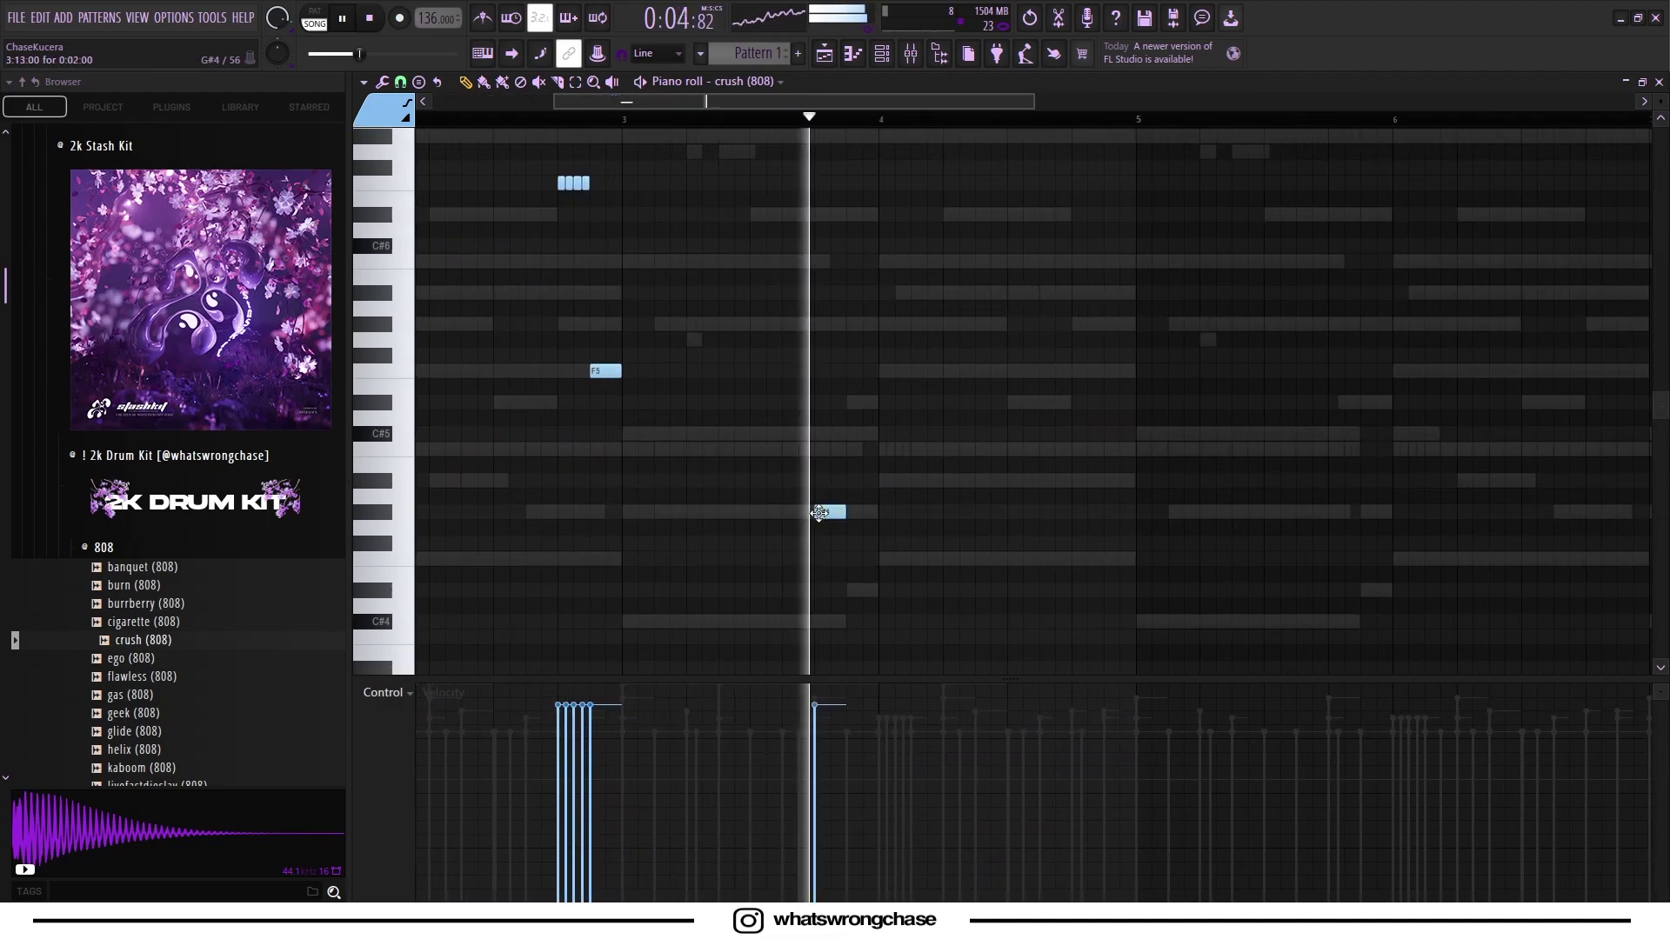
drag(822, 511, 820, 621)
drag(823, 600, 828, 642)
key(ctrl+Up)
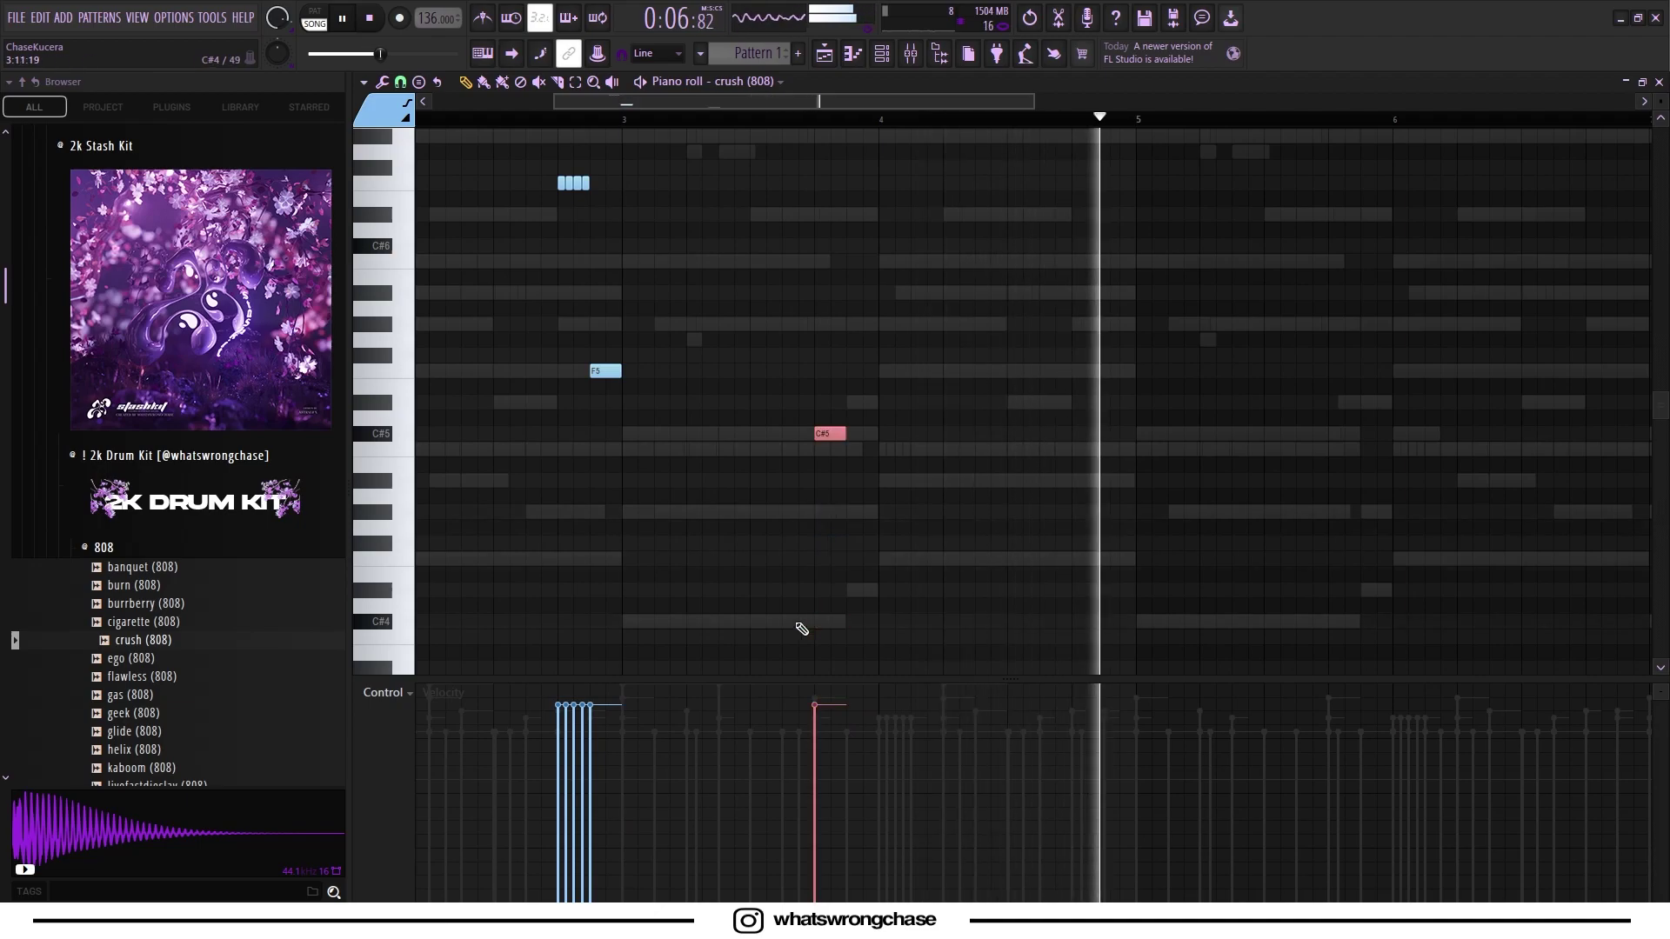
click(849, 595)
key(ctrl+Up)
Raise the velocity of all crush (808) notes to maximum and clear the selection.
key(ctrl+a)
scroll(946, 547, up, 2)
ctrl+click(879, 124)
scroll(856, 314, up, 2)
scroll(854, 315, down, 4)
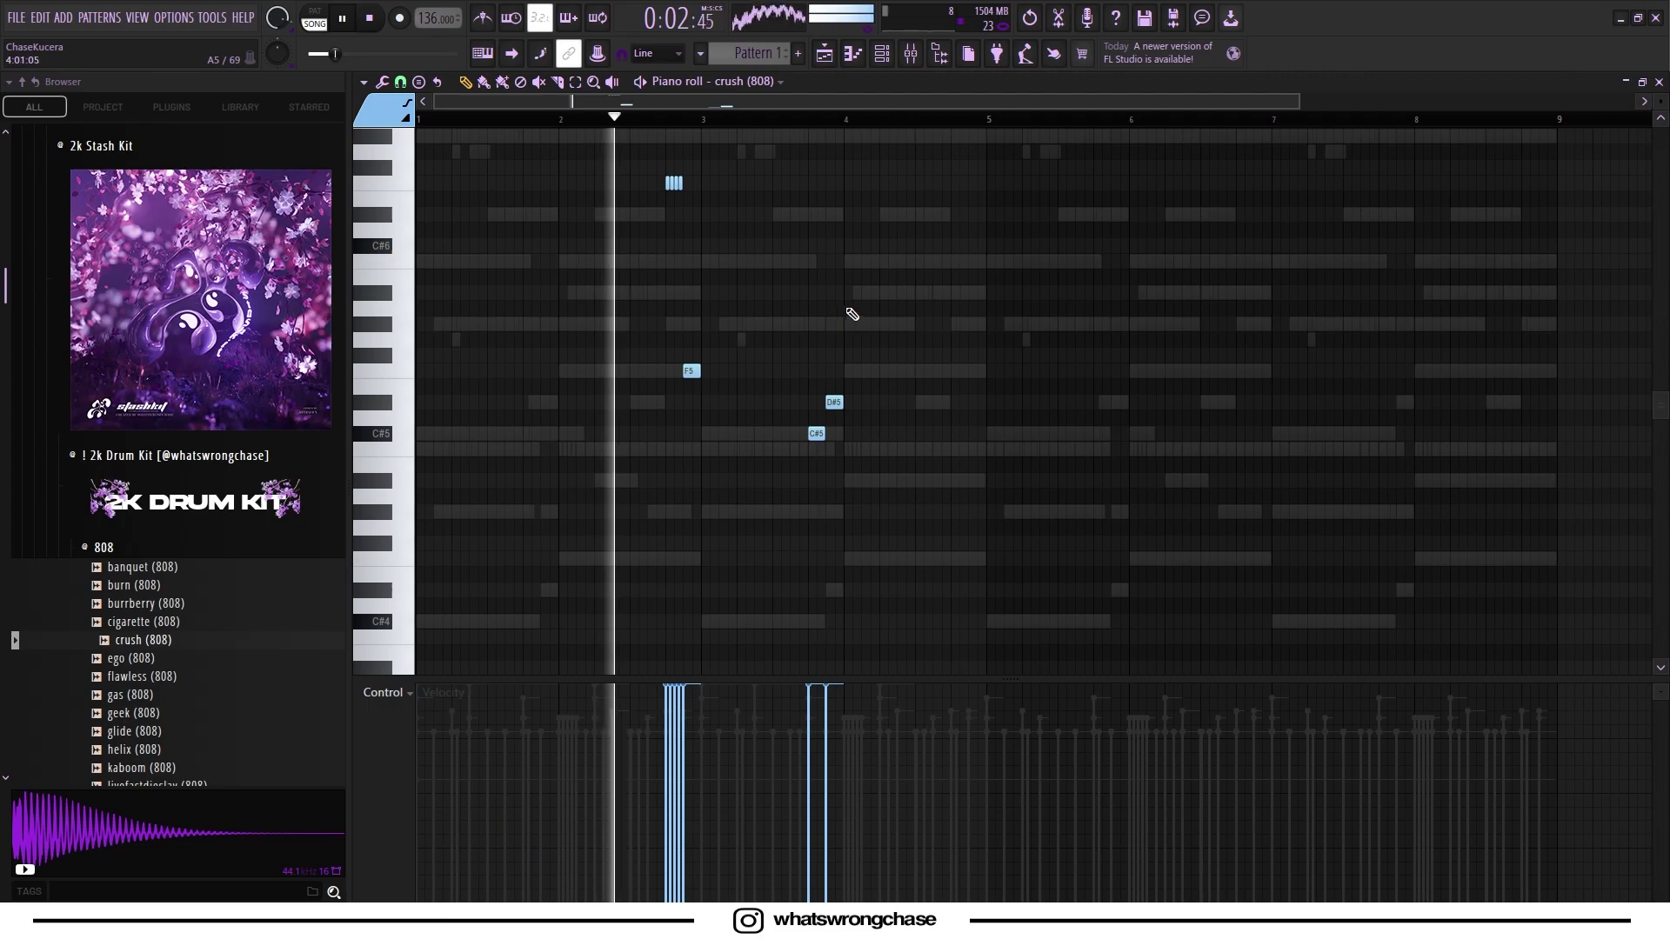
Try two extra F5 notes early in bar four of crush (808) and undo them.
scroll(853, 315, up, 4)
scroll(853, 315, down, 2)
scroll(859, 428, up, 3)
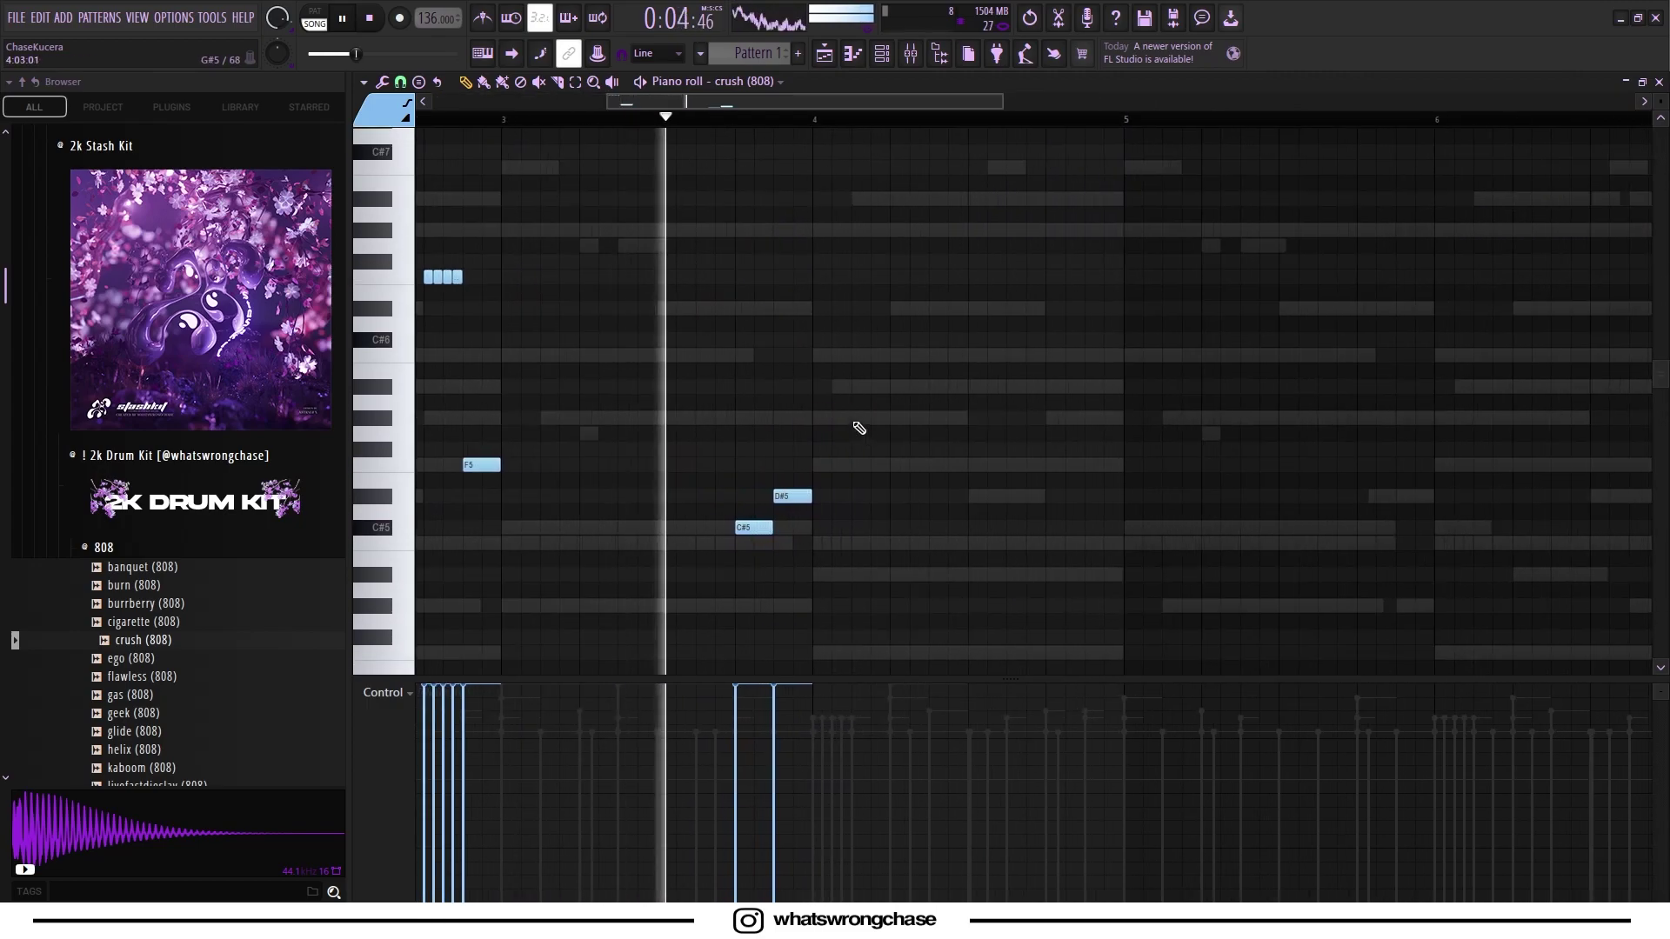
scroll(856, 426, down, 3)
scroll(774, 461, up, 2)
click(835, 464)
click(881, 464)
scroll(853, 171, down, 2)
key(ctrl+z)
key(ctrl+z)
scroll(721, 453, up, 2)
scroll(721, 446, down, 2)
scroll(689, 549, up, 1)
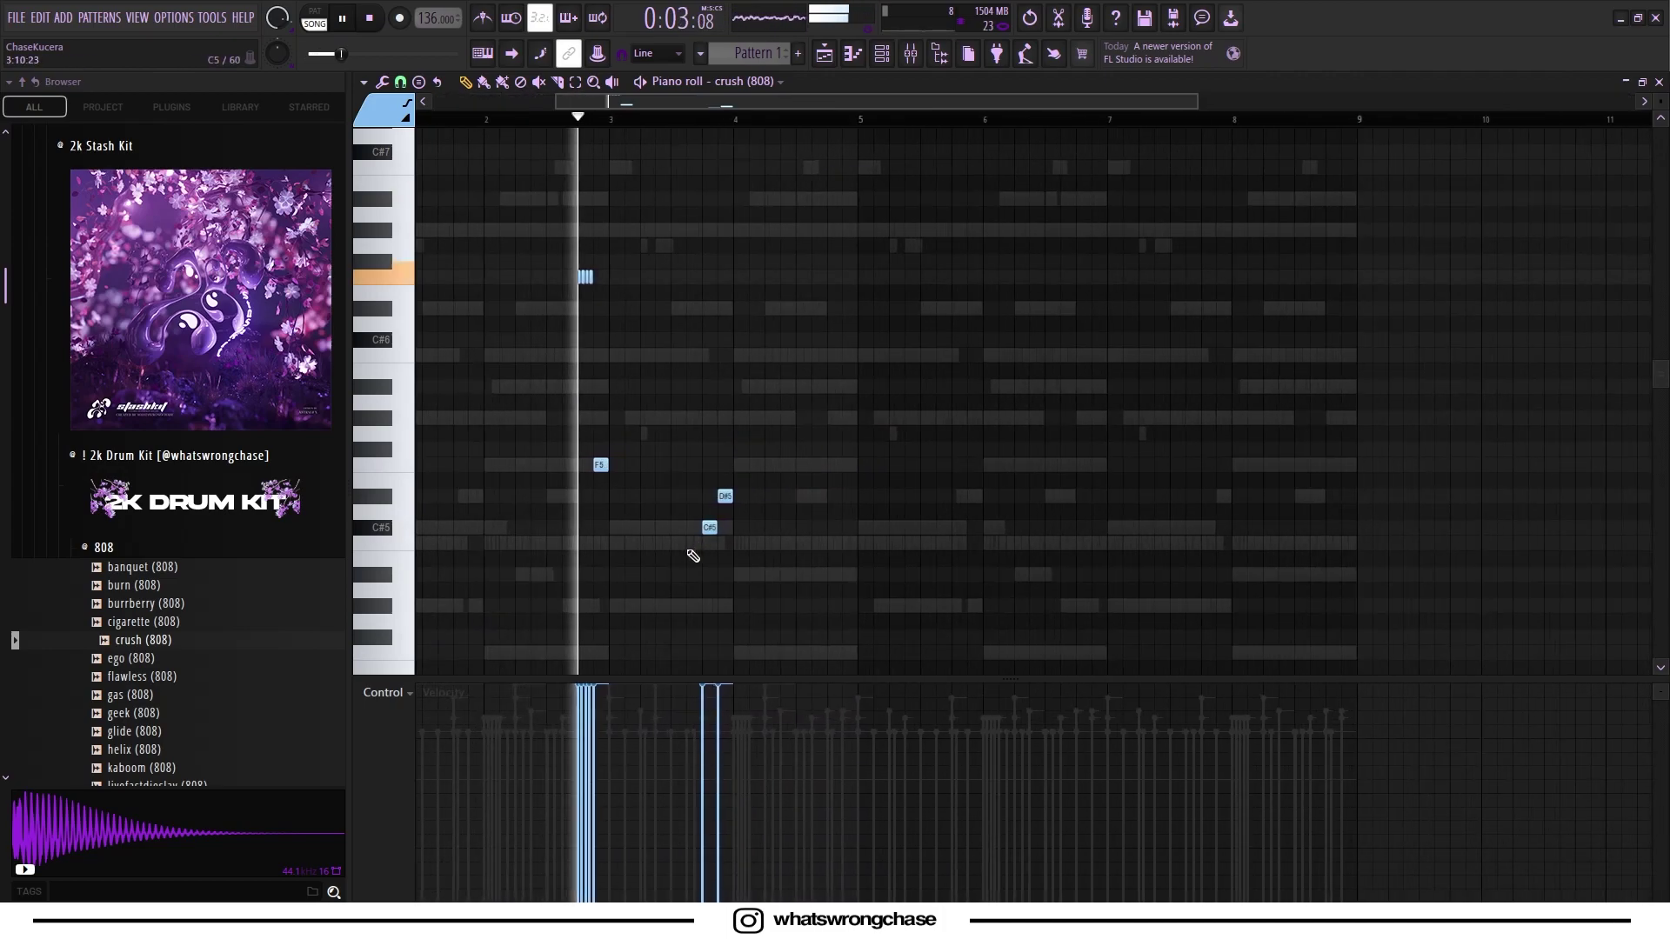
Try removing the C#5 and D#5 notes from bar three of crush (808) and undo the deletions.
scroll(689, 548, up, 2)
scroll(726, 464, down, 1)
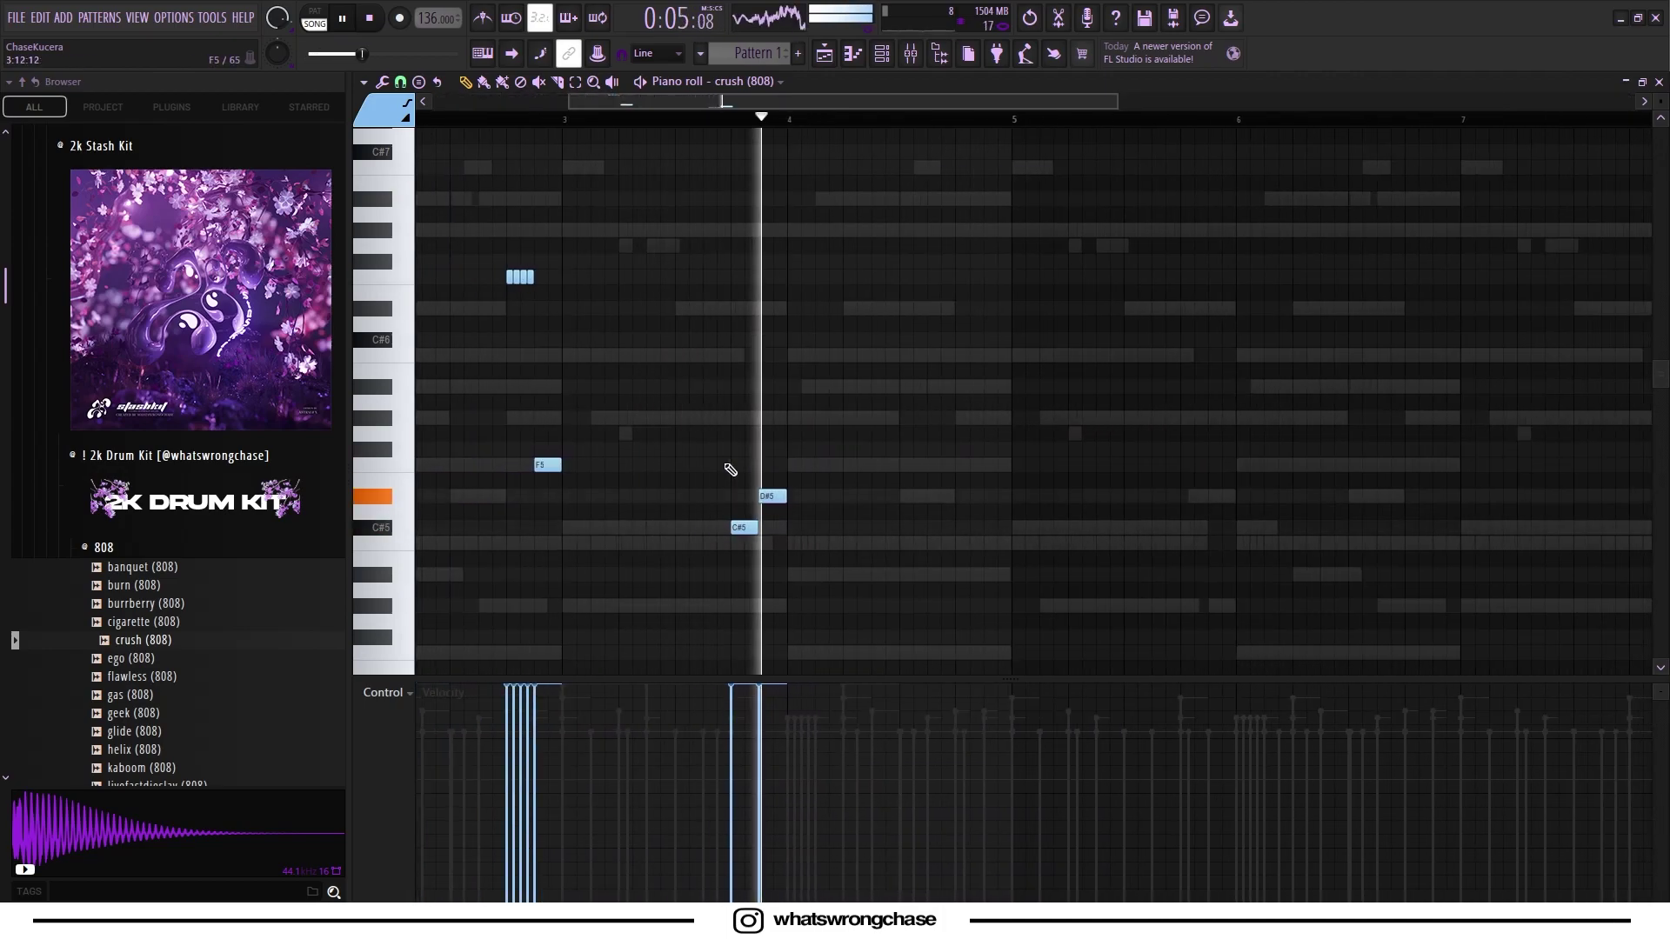
right_click(747, 527)
right_click(771, 497)
key(ctrl+z)
key(ctrl+z)
Audition further 808 samples in the browser, including Slaywrldsoldier, Subby, Void and Valhalla.
click(881, 53)
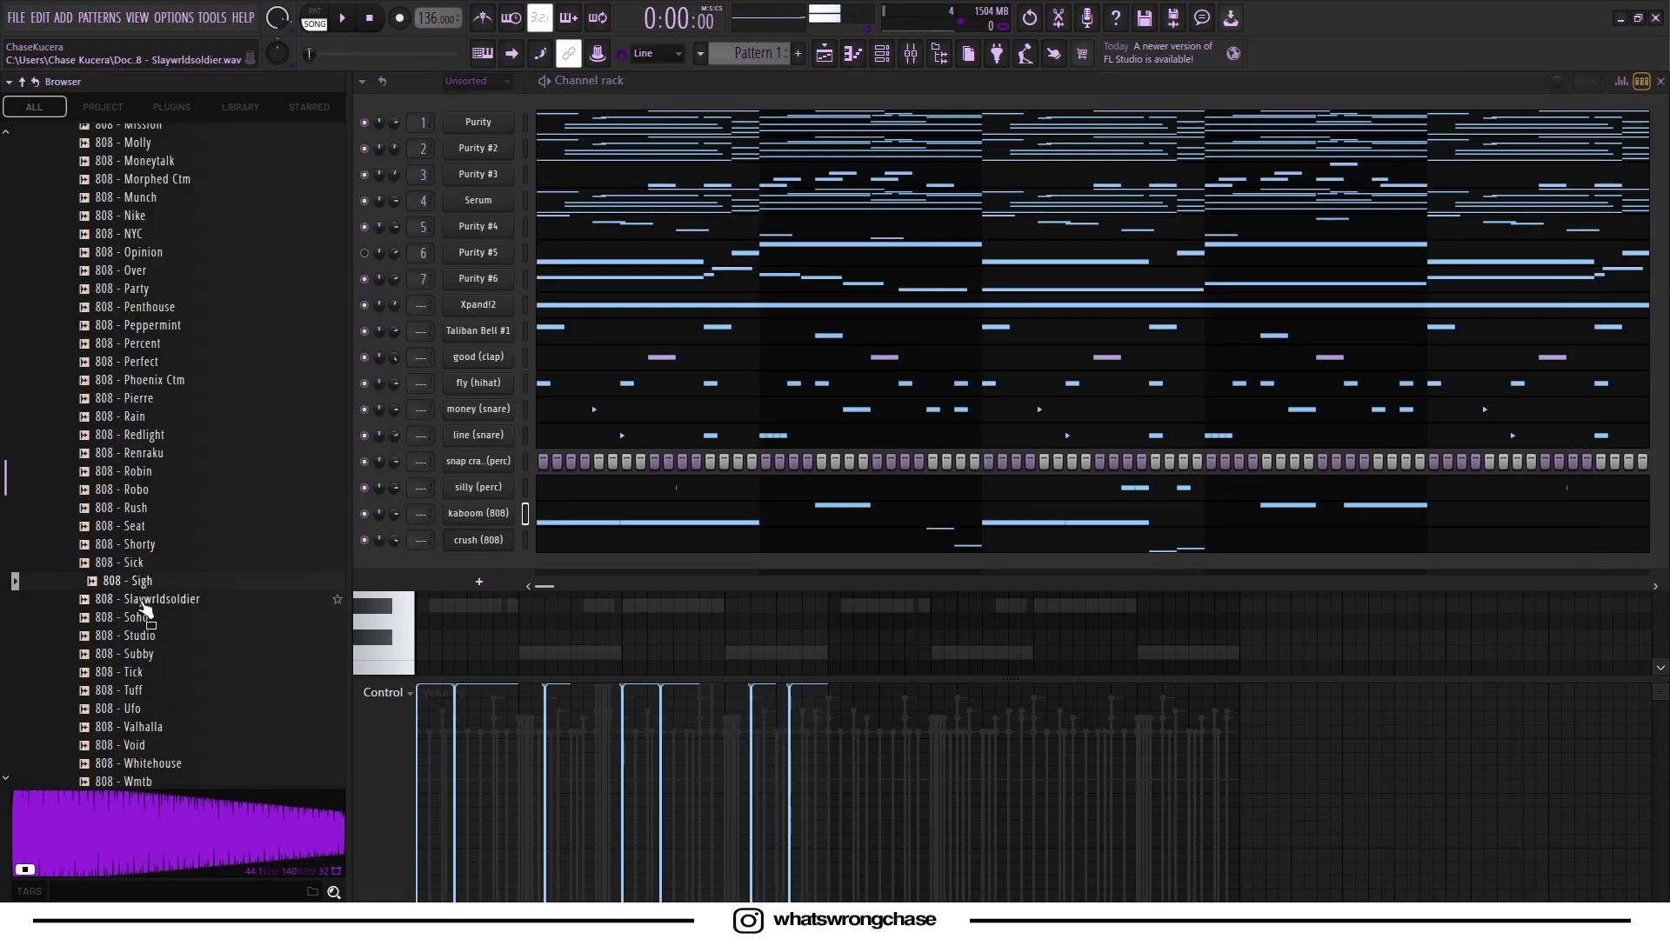
click(142, 602)
click(140, 655)
click(141, 687)
scroll(142, 679, down, 2)
click(140, 603)
click(141, 621)
click(140, 641)
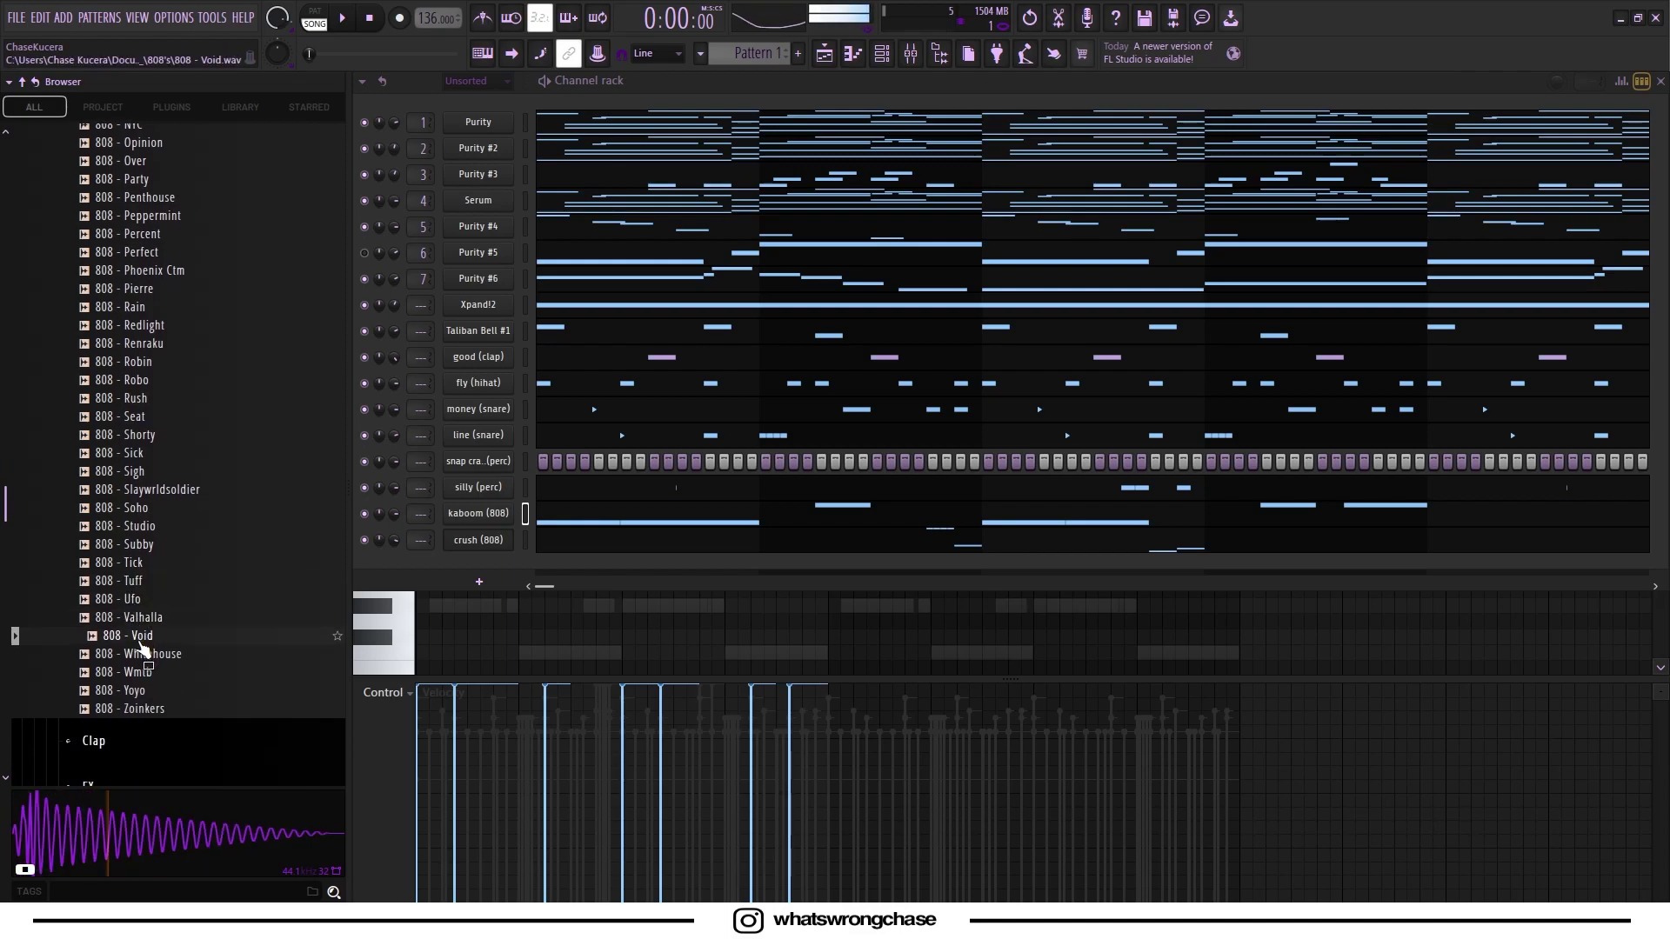
click(140, 620)
key(space)
Delete the D#5 note at the end of bar five and the F5 note starting bar six in 808 - Valhalla.
scroll(740, 356, down, 6)
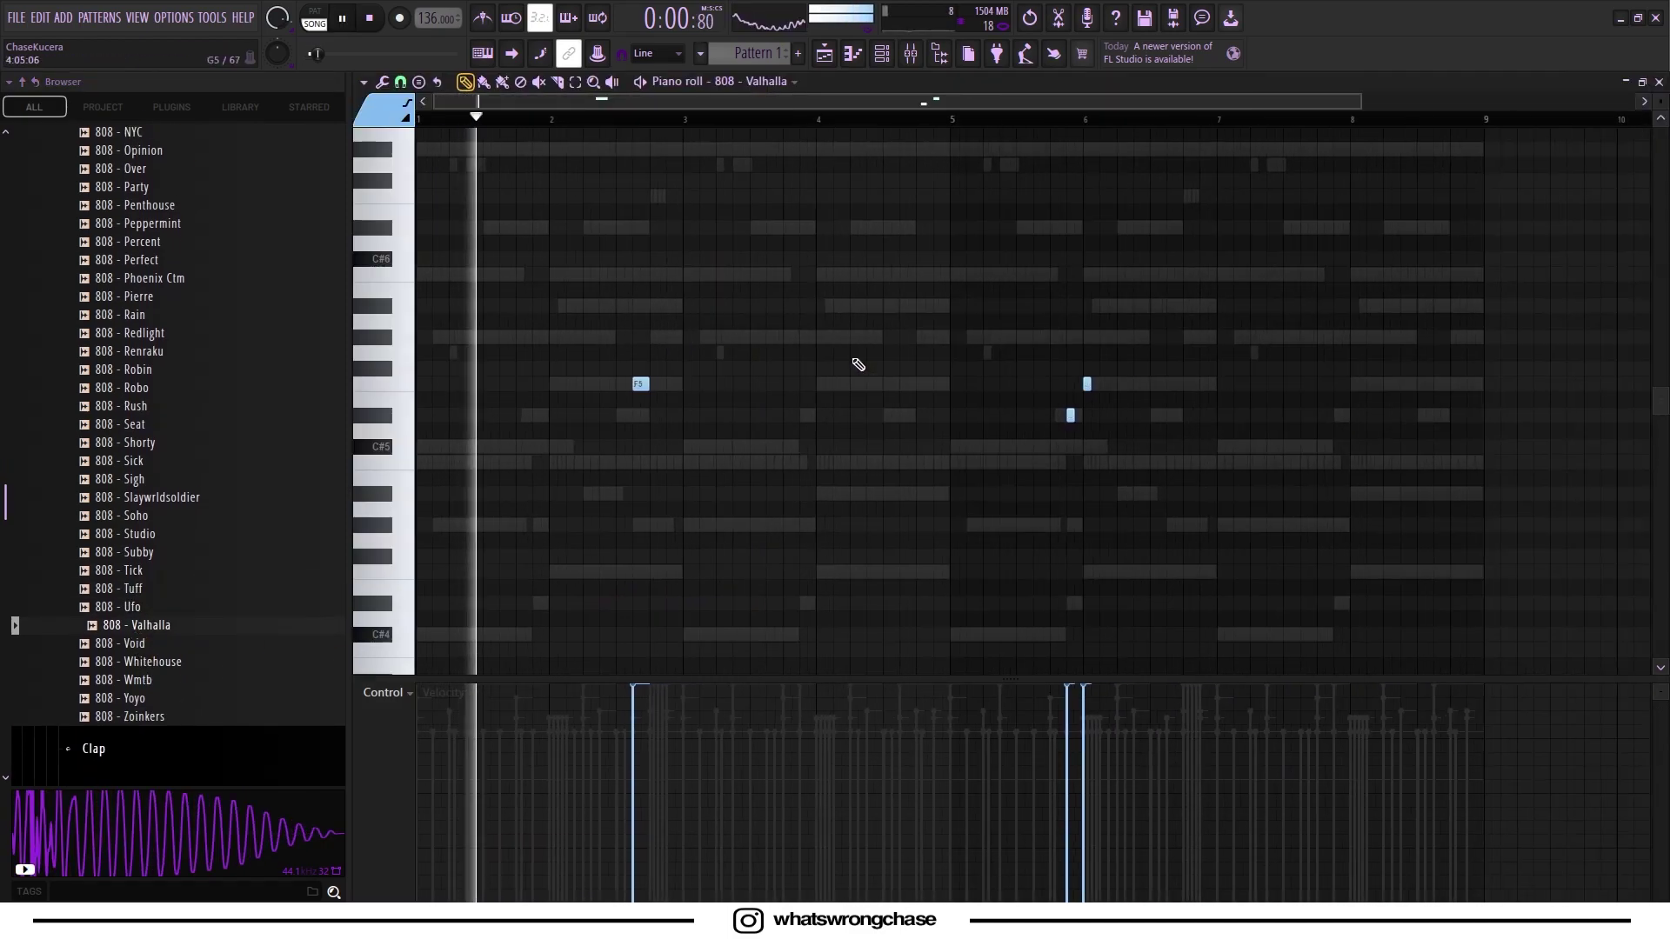
right_click(1085, 384)
scroll(906, 407, down, 1)
right_click(945, 414)
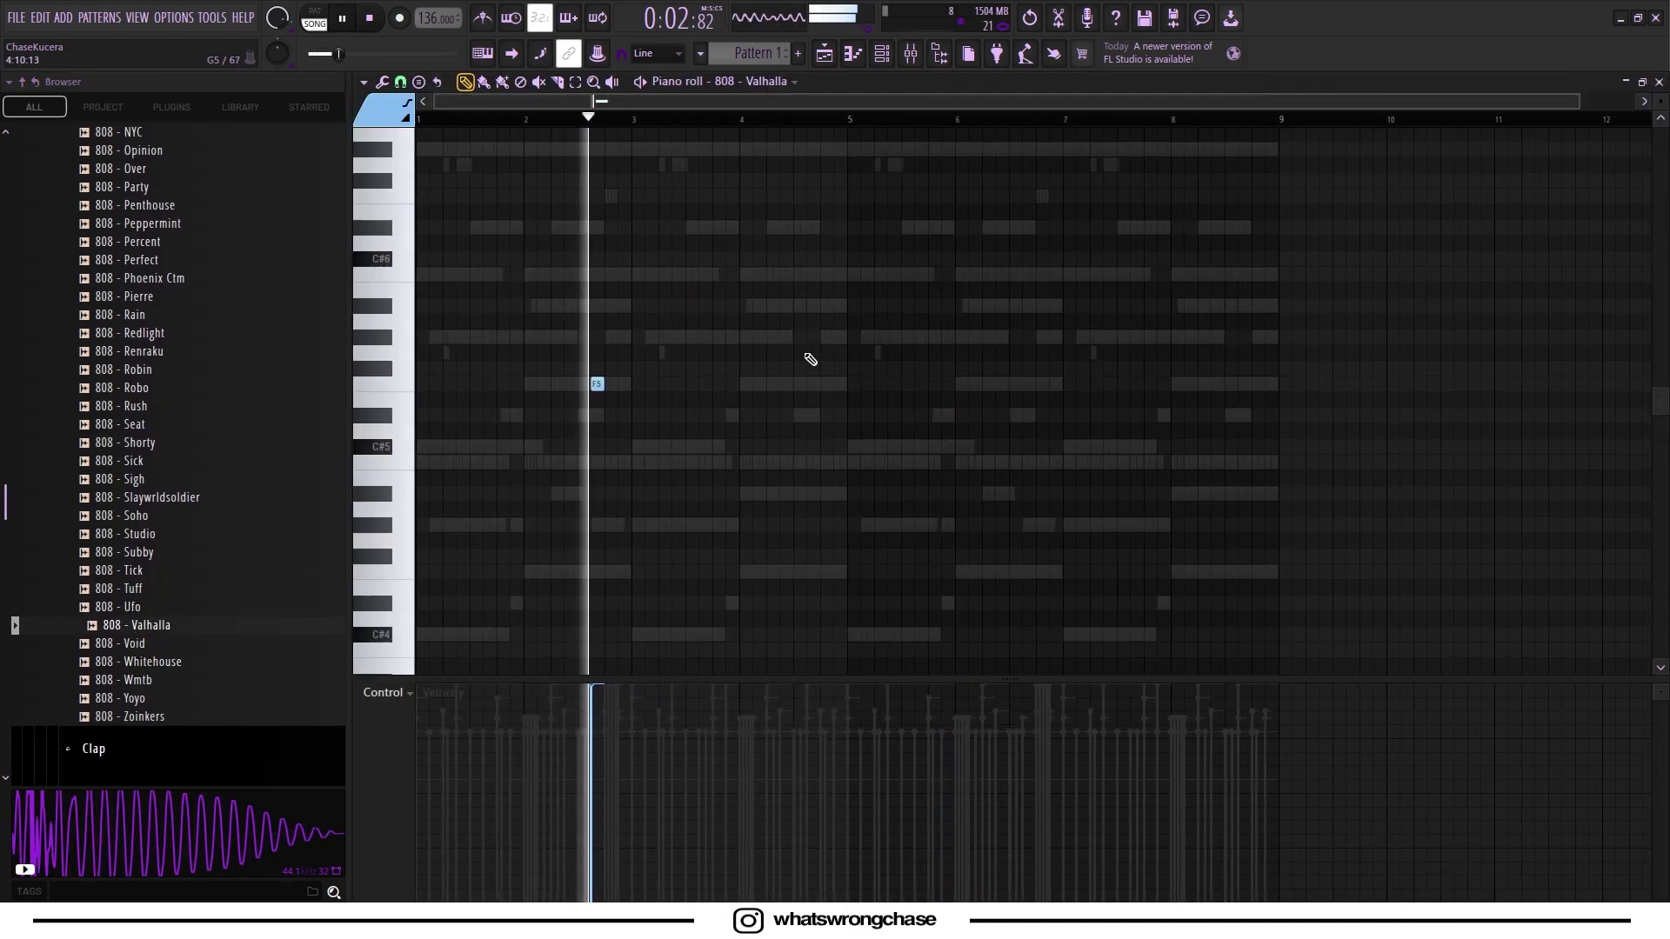
Adjust the F5 note in 808 - Valhalla so it covers steps 11 and 12 of bar two.
scroll(552, 479, up, 1)
scroll(552, 478, up, 3)
scroll(683, 326, down, 2)
key(space)
key(space)
mouse_move(664, 383)
mouse_down()
mouse_move(645, 383)
mouse_move(707, 379)
mouse_move(637, 384)
mouse_up()
scroll(645, 384, up, 3)
scroll(686, 362, up, 3)
scroll(716, 345, down, 5)
scroll(705, 345, up, 2)
scroll(687, 365, up, 1)
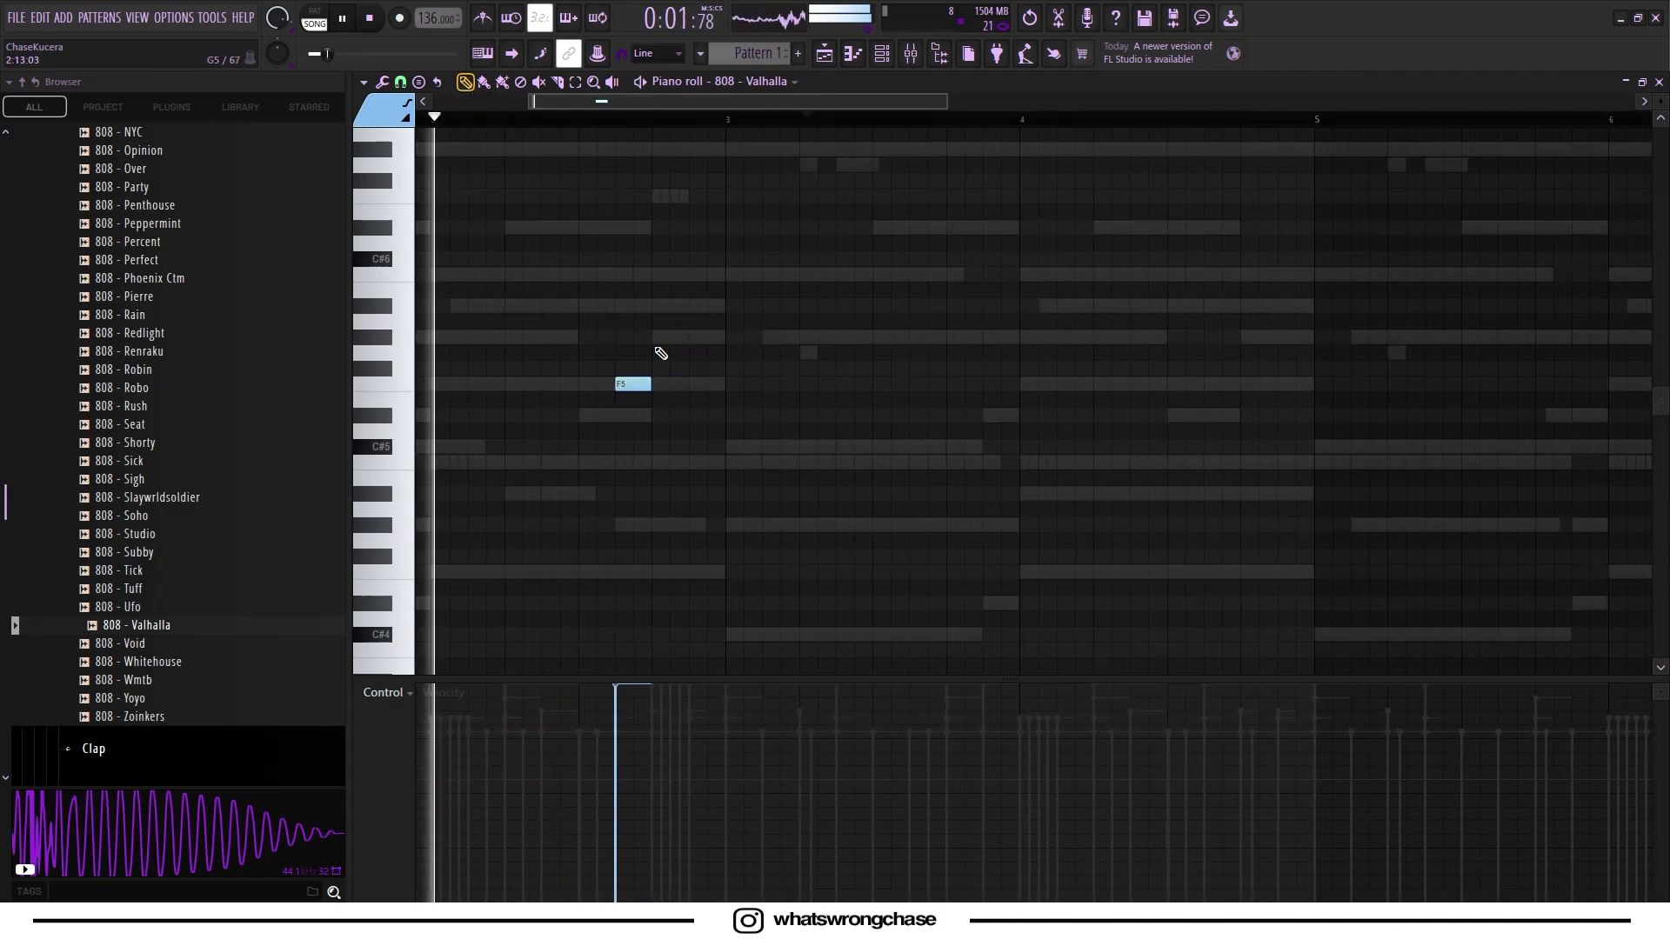
Duplicate the first four bars of 808 - Valhalla into bars five to eight, repeating the F5 note in bar six.
scroll(618, 347, down, 4)
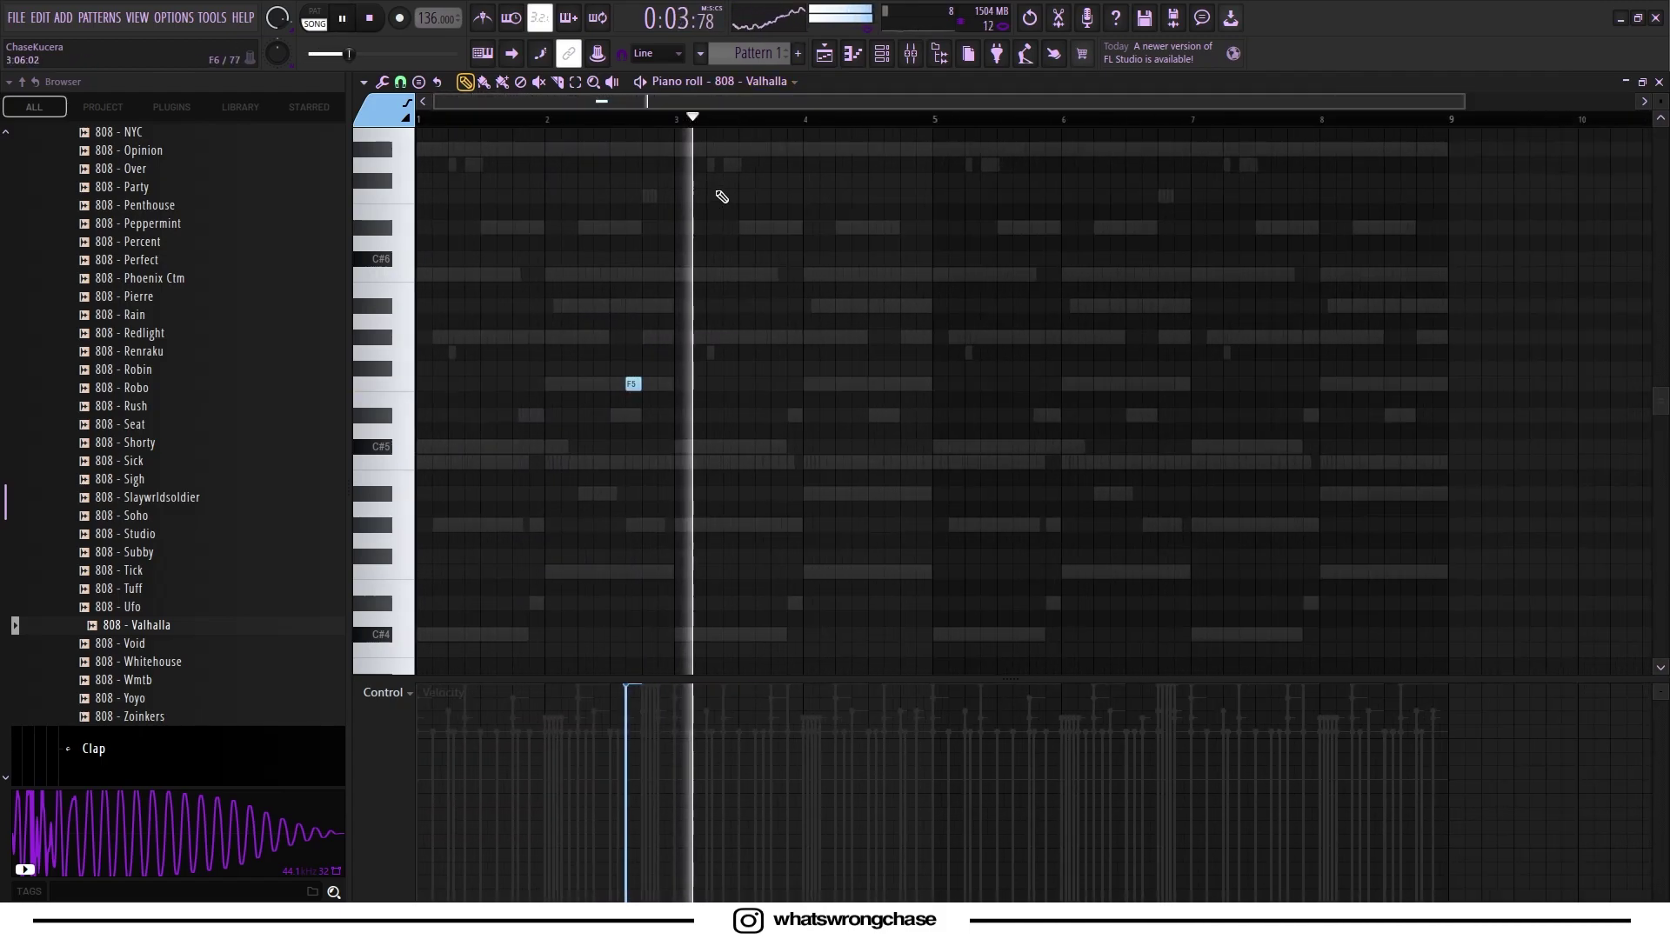
scroll(725, 196, down, 1)
drag(848, 122, 341, 154)
key(ctrl+b)
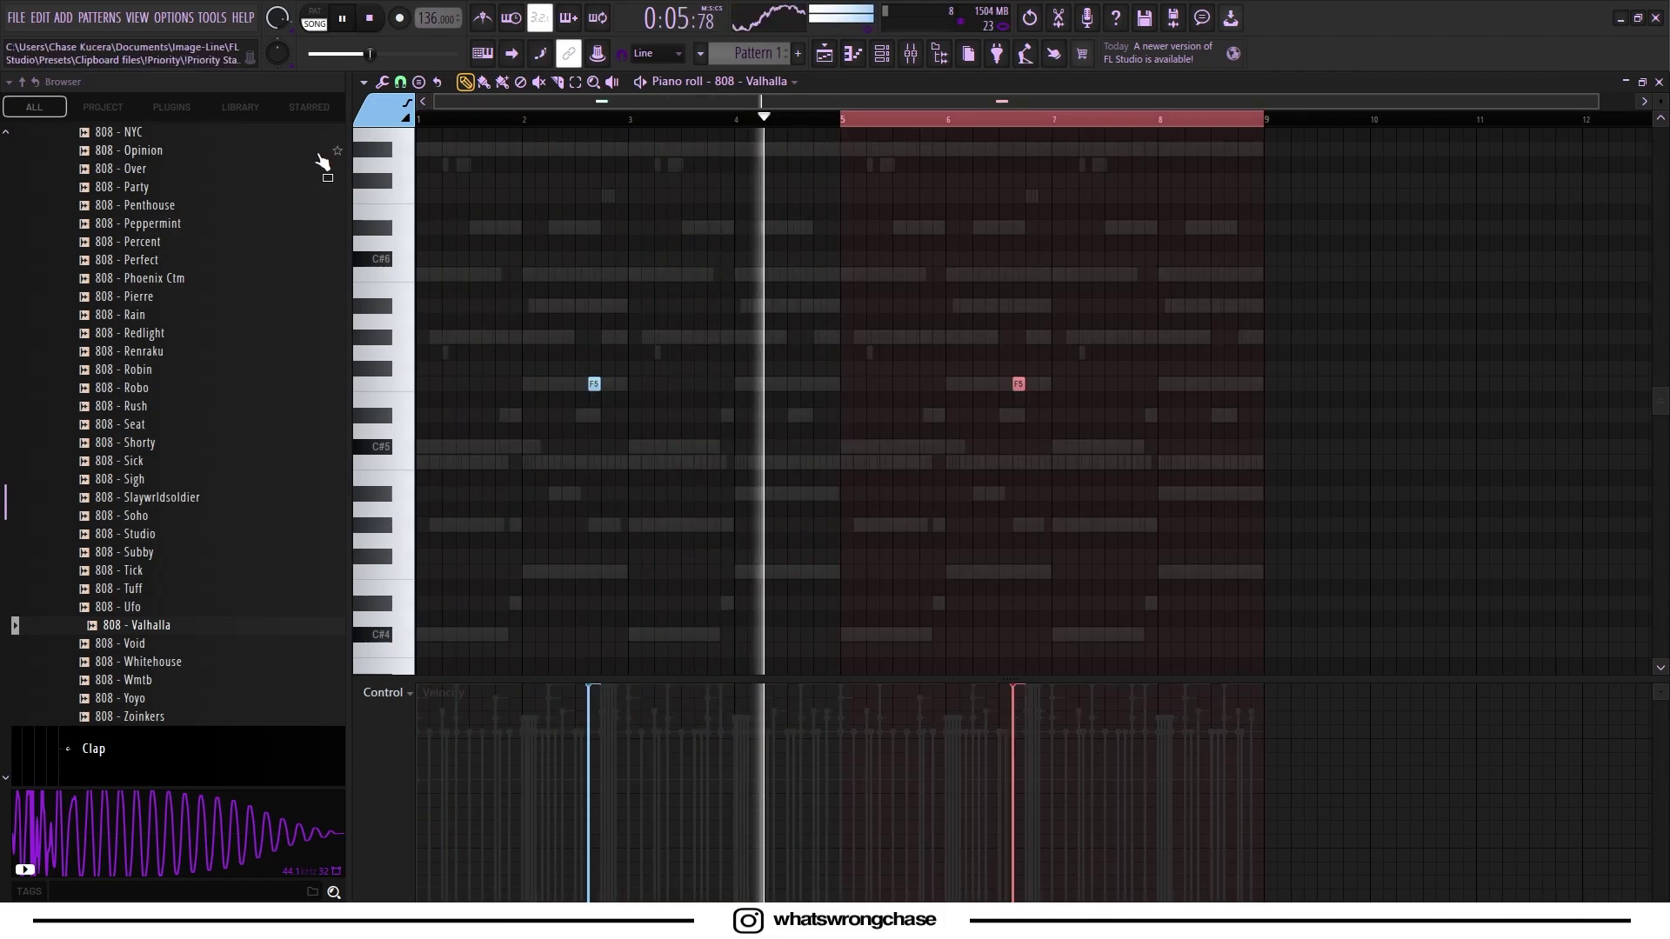
ctrl+click(937, 123)
scroll(895, 248, up, 2)
scroll(895, 248, down, 2)
Route the channels from Xpand!2 to 808 - Valhalla to mixer tracks 8 through 18.
click(883, 64)
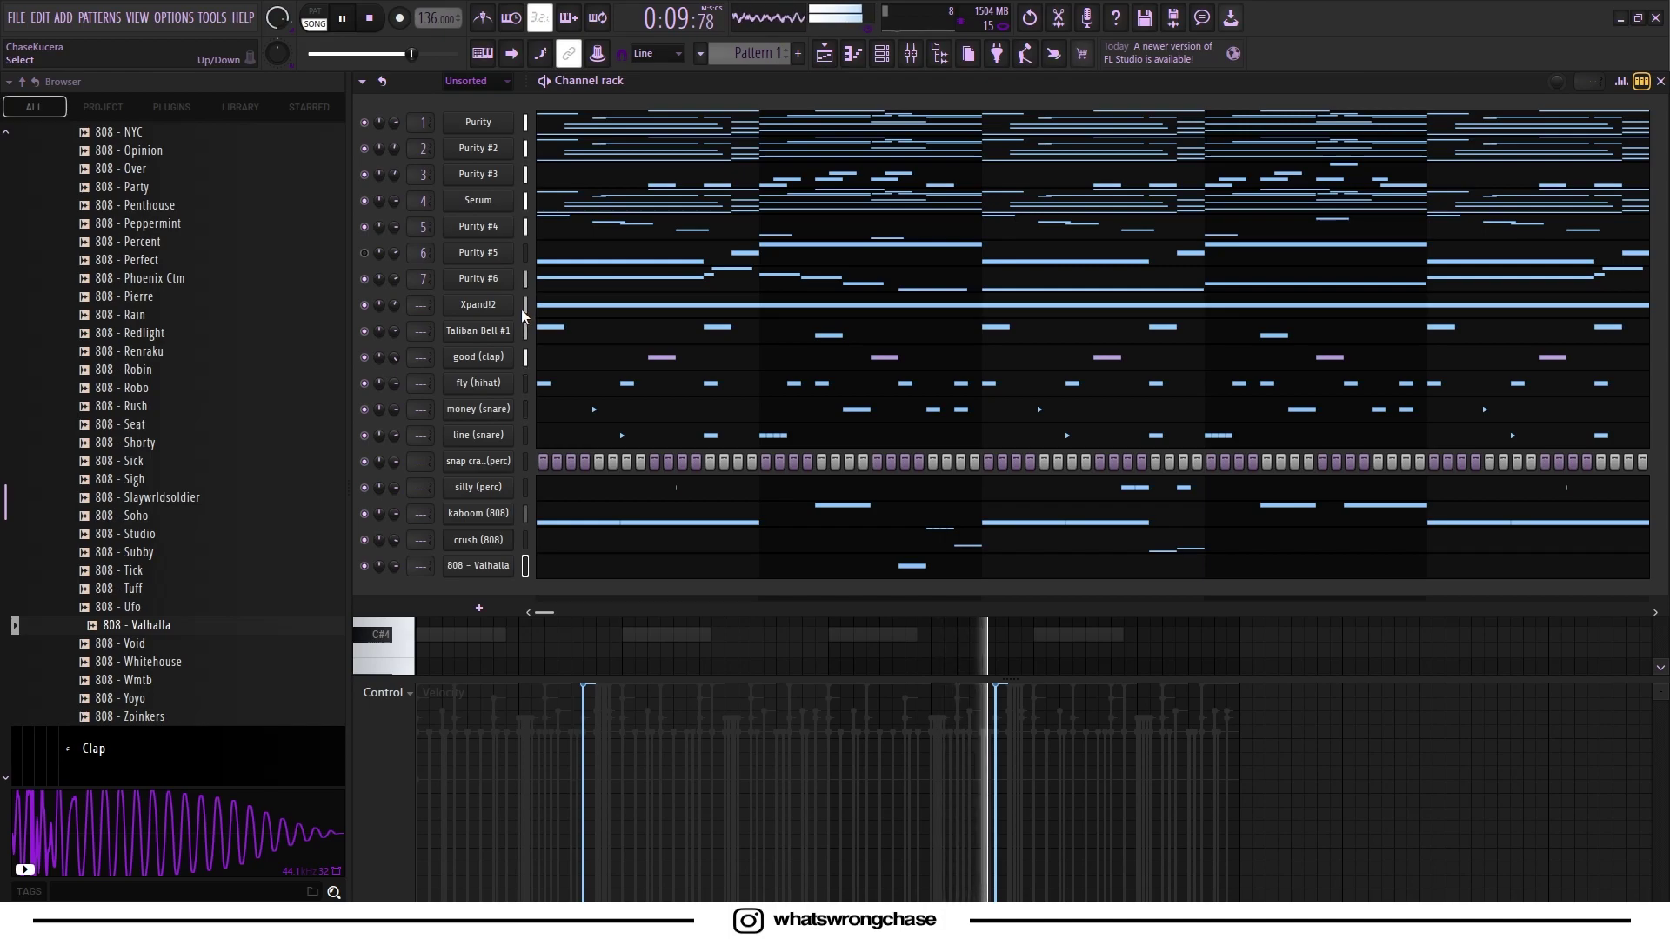
click(910, 55)
click(727, 325)
right_click(729, 392)
Balance the mixer by raising good (clap), fly (hihat), line (snare) and, slightly, kaboom (808), and lowering crush (808) a little.
click(1021, 299)
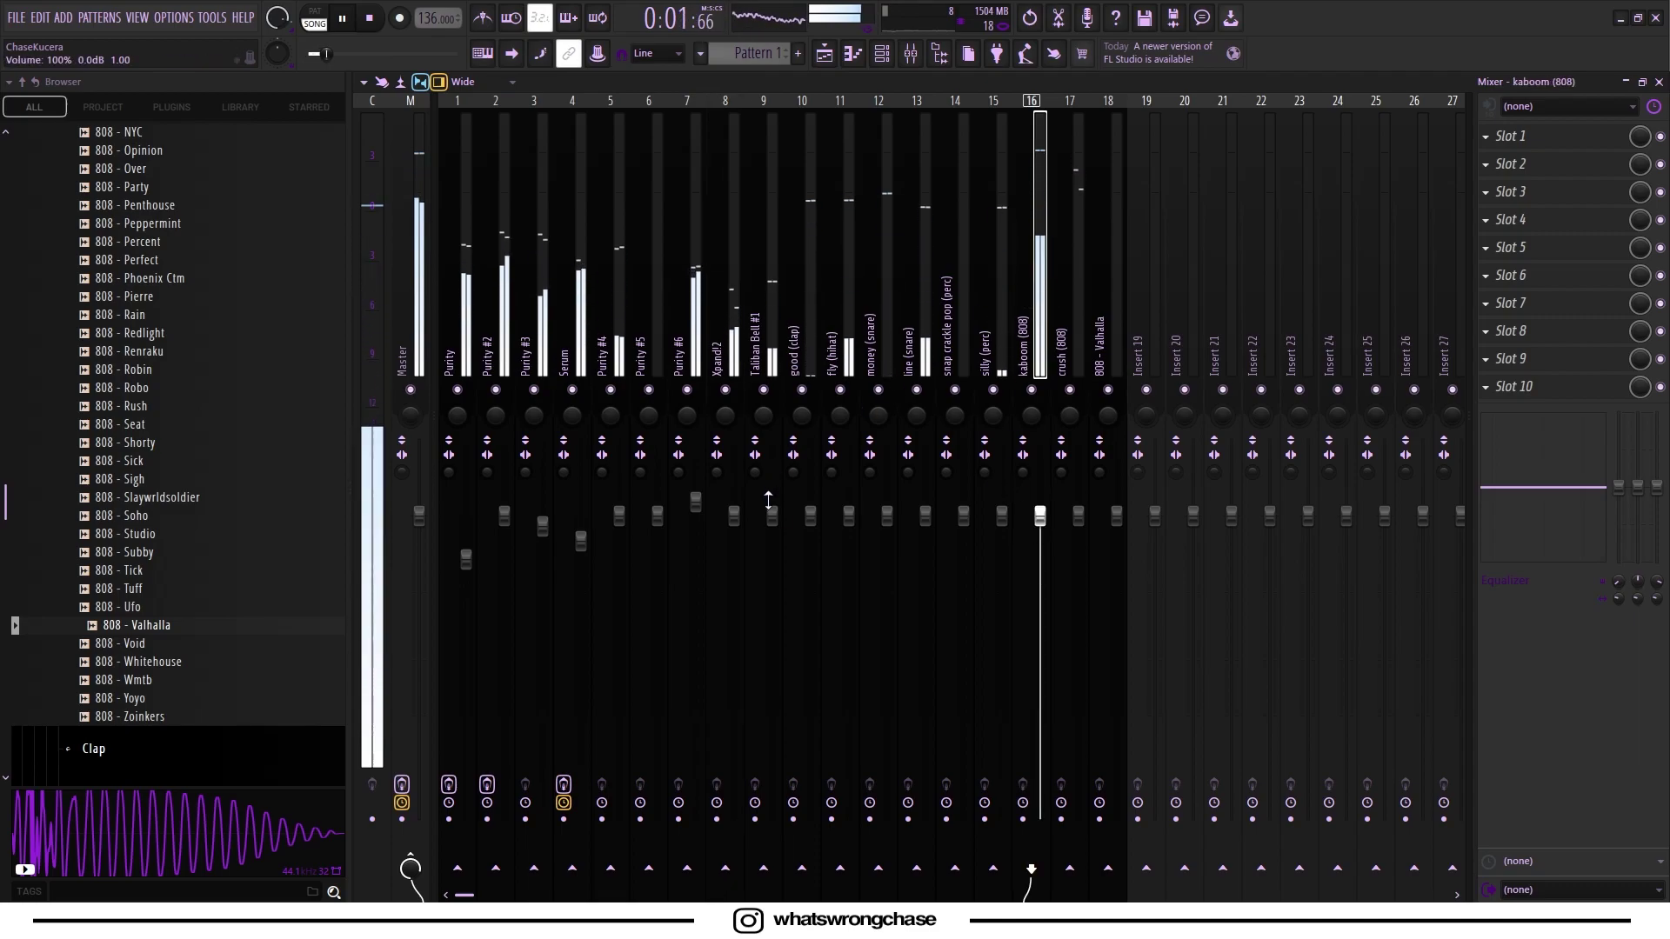
drag(810, 515, 924, 487)
drag(1040, 516, 1040, 503)
click(1076, 293)
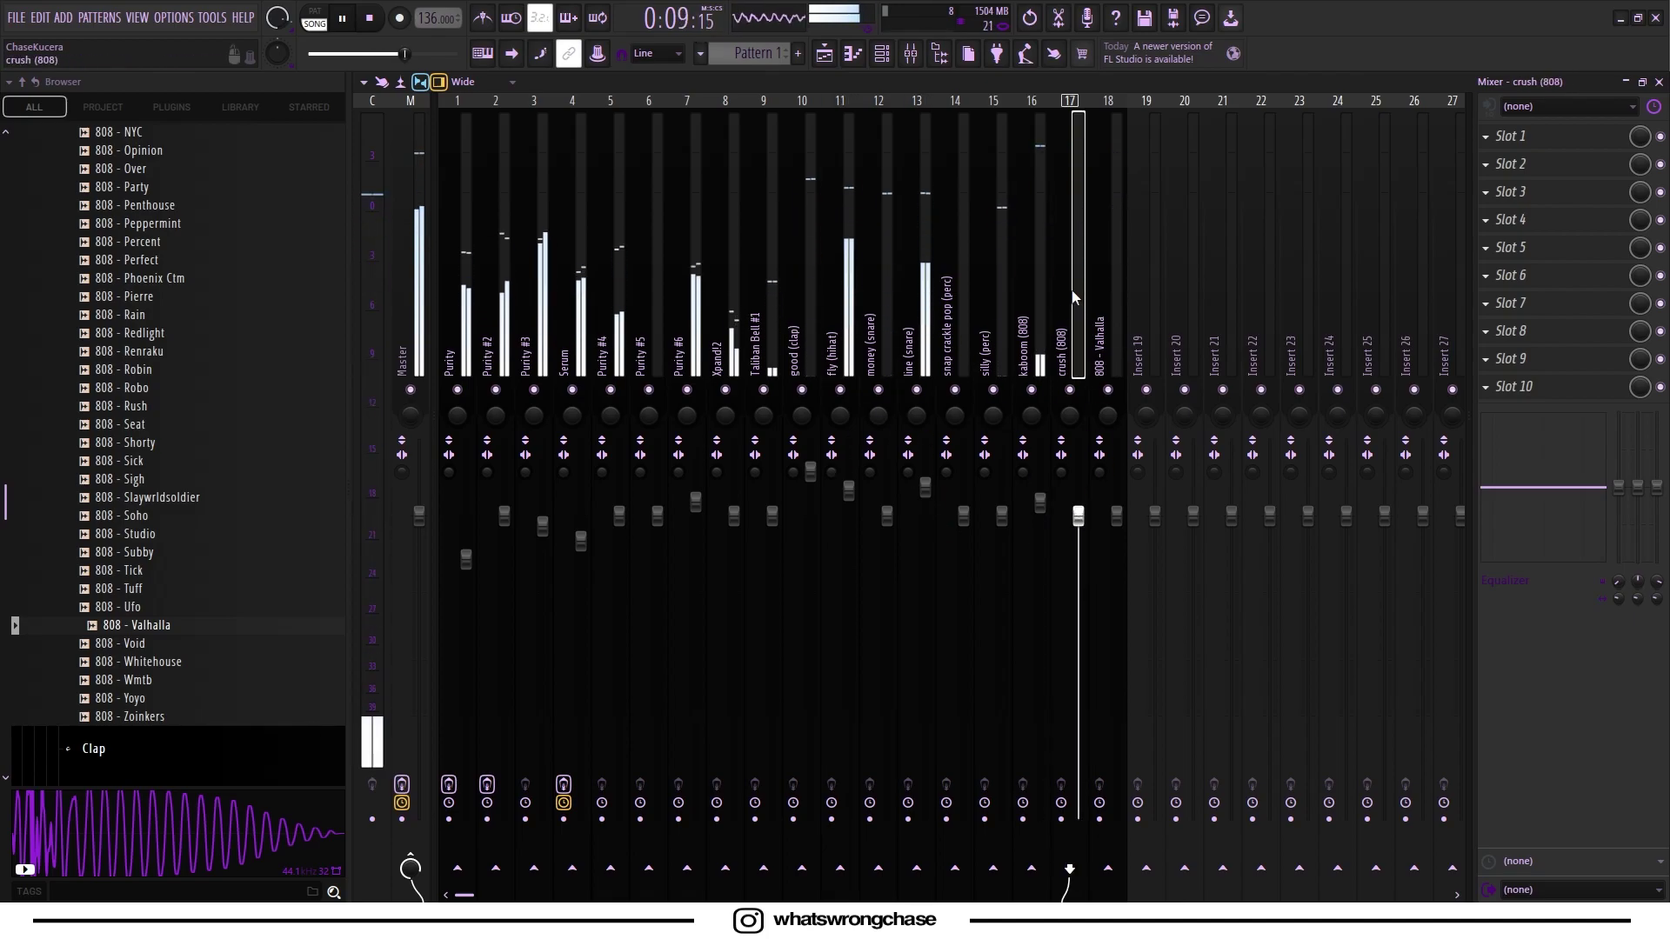
click(1035, 259)
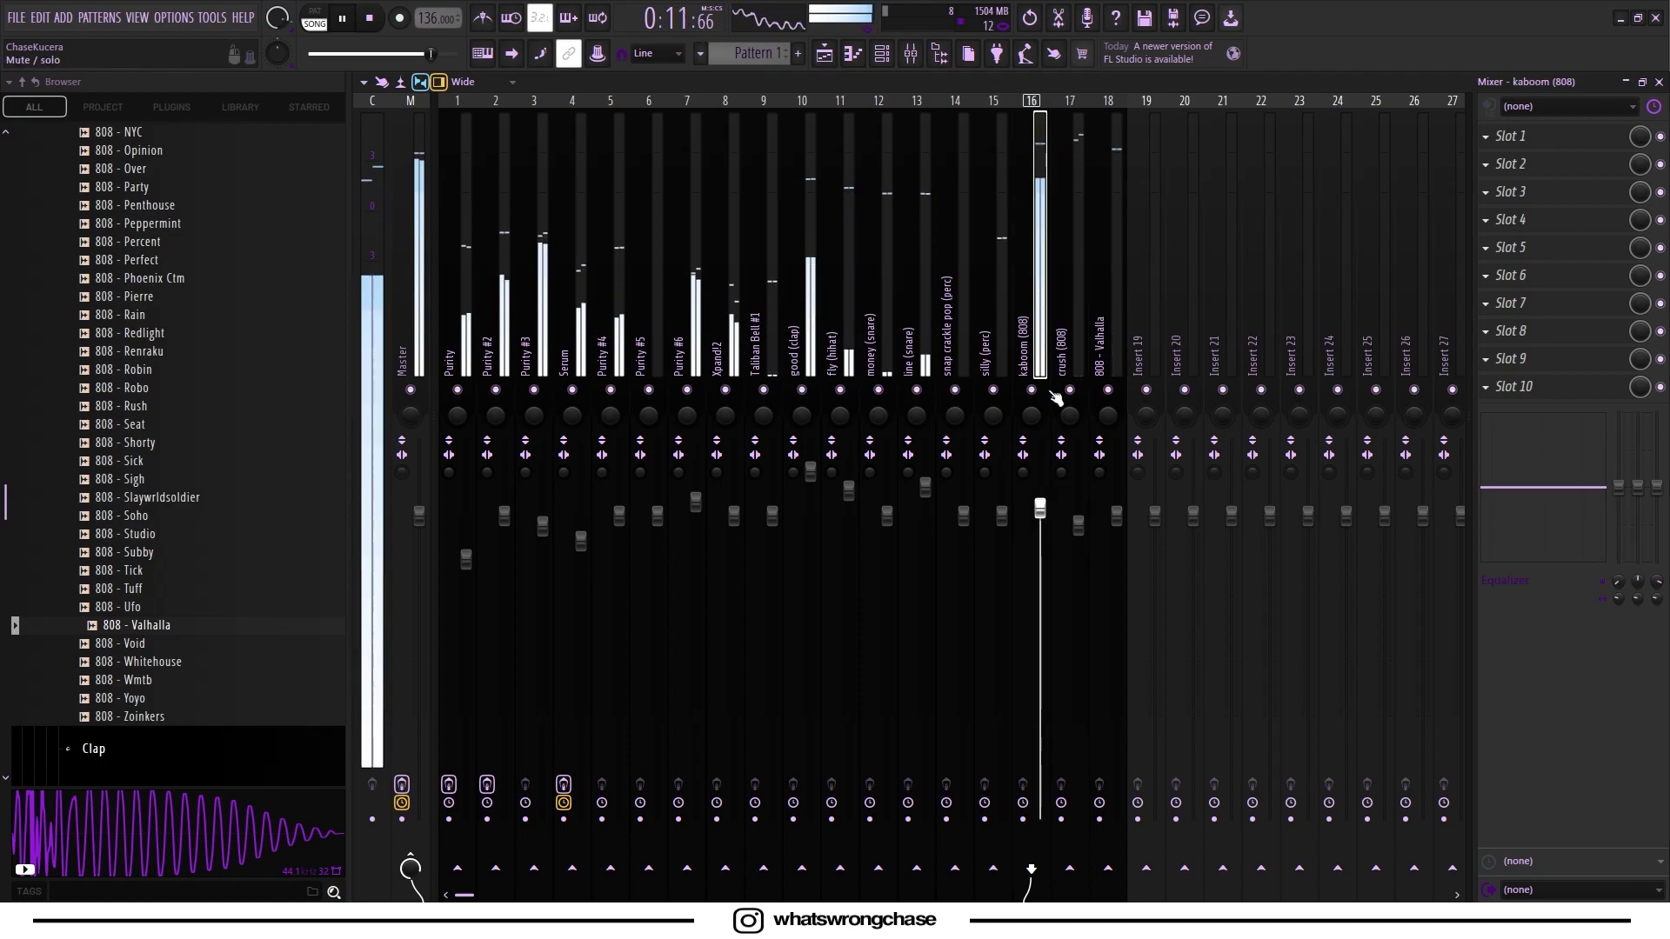